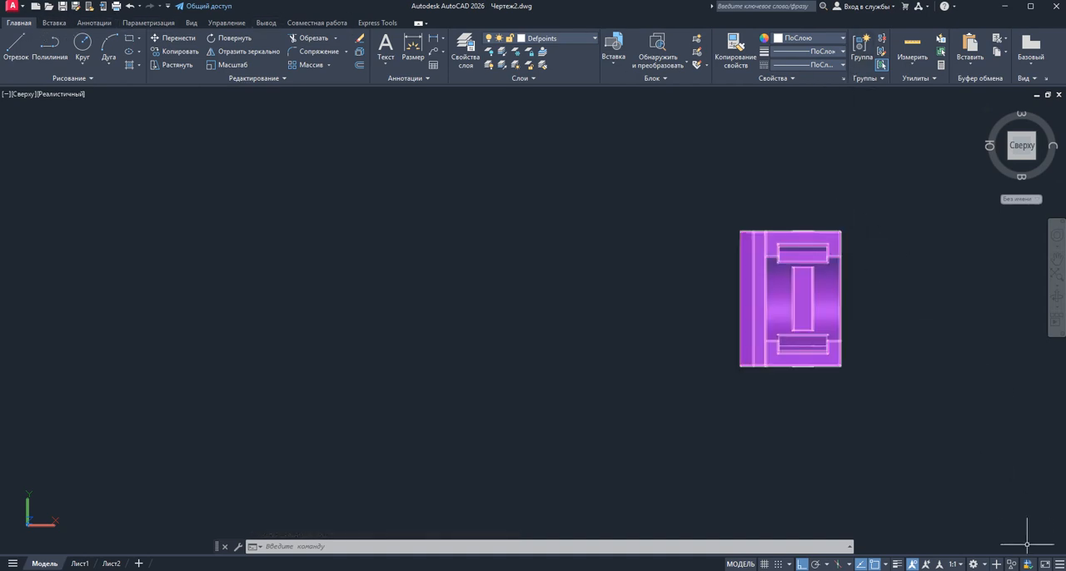
click(982, 567)
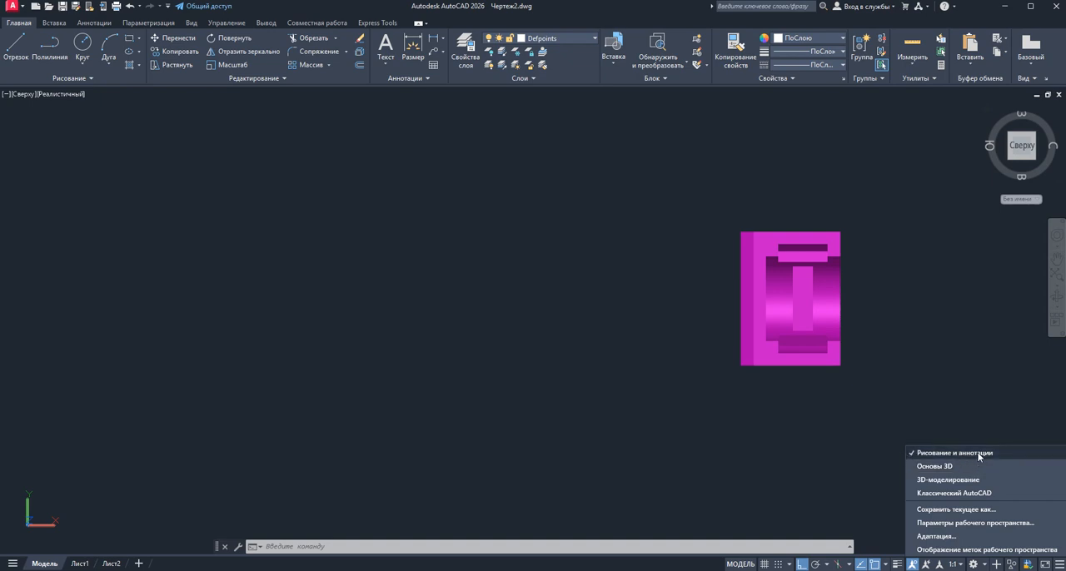
click(897, 429)
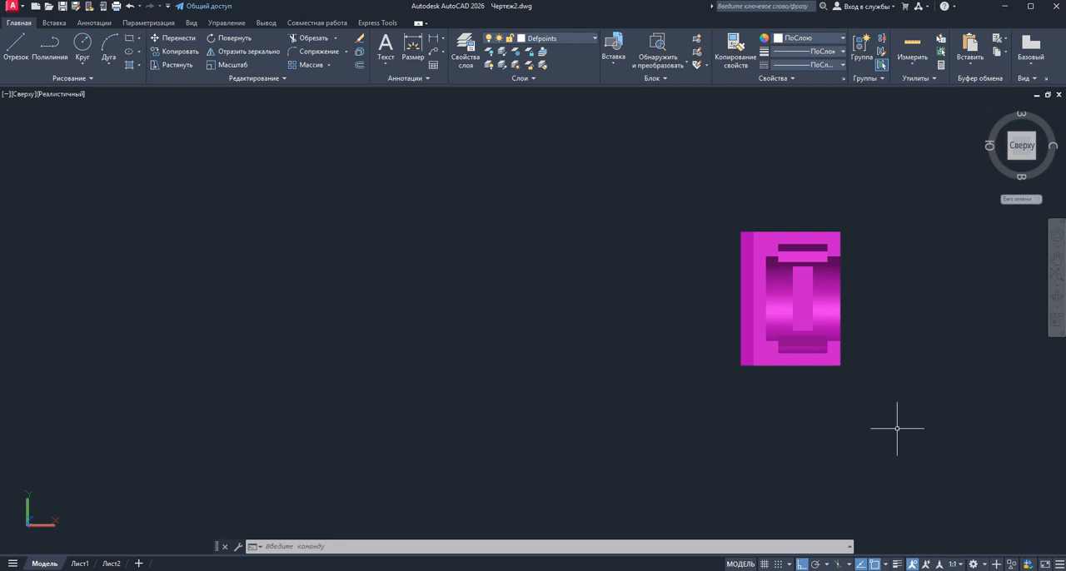
click(987, 566)
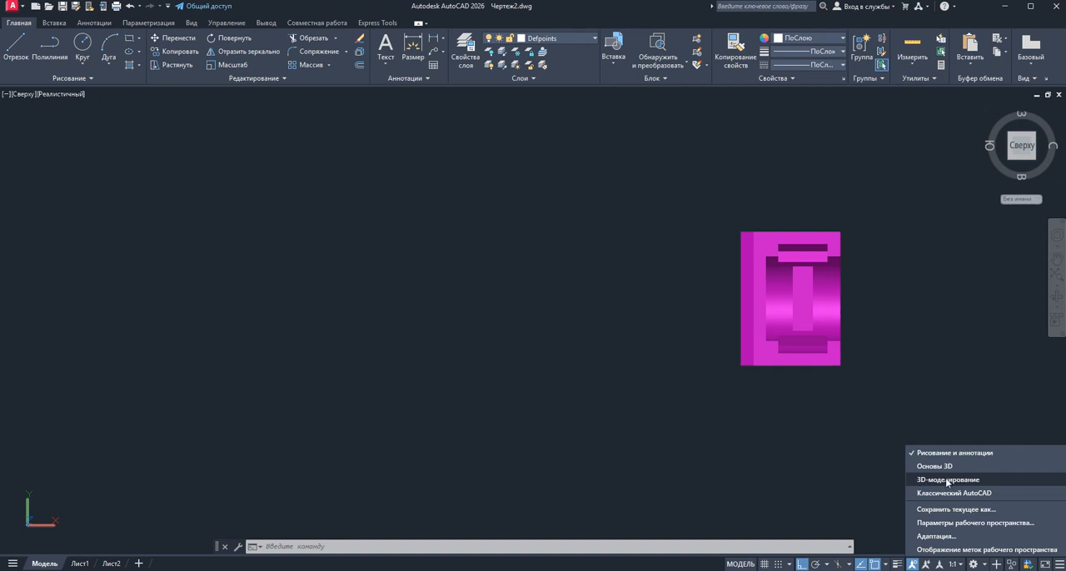
click(835, 446)
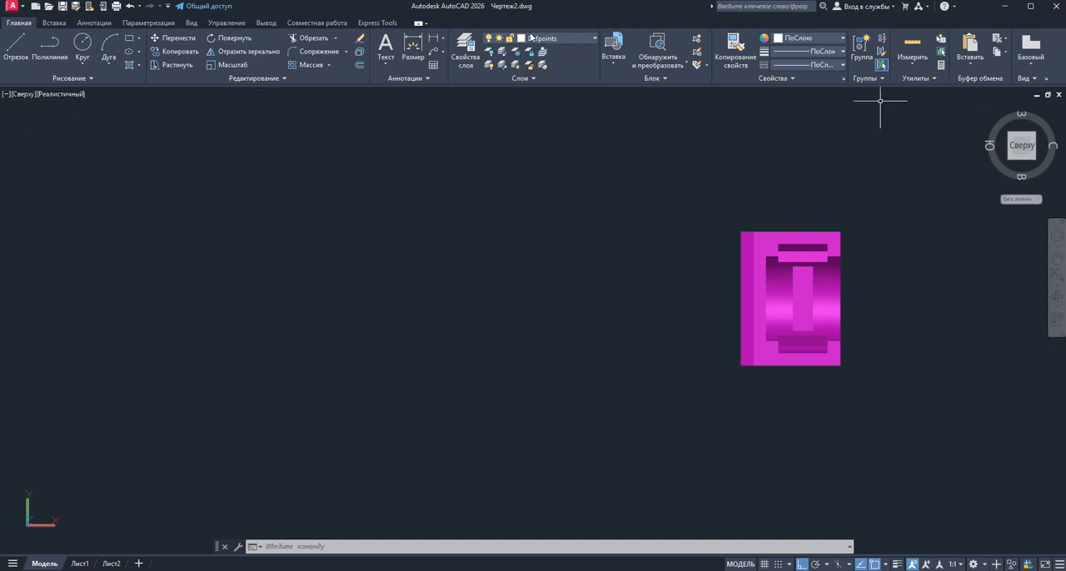
Add the 3D tools set (3D-инструменты) to the ribbon and display its commands
right_click(406, 28)
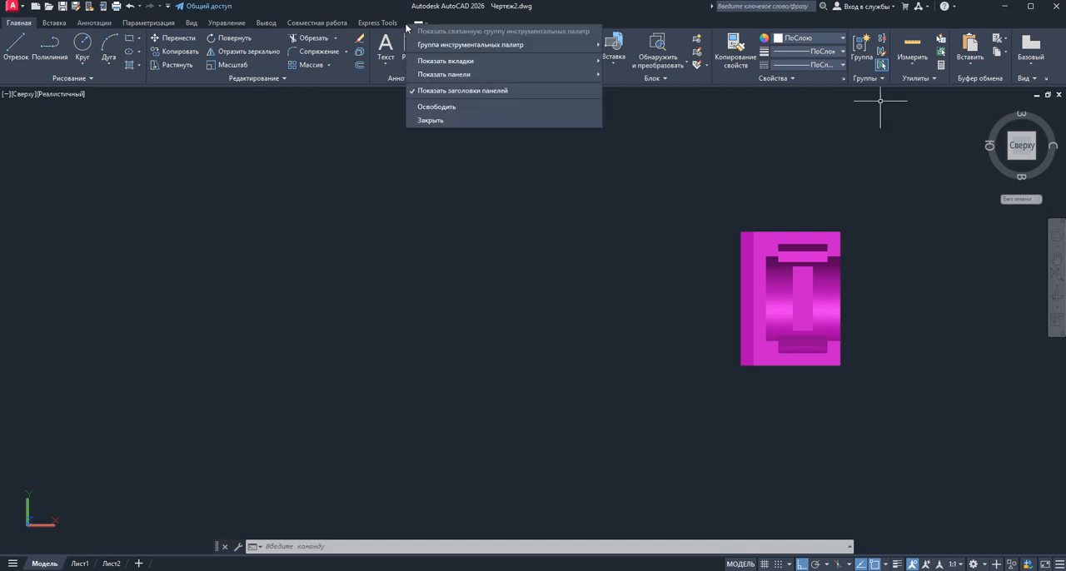
mouse_move(417, 60)
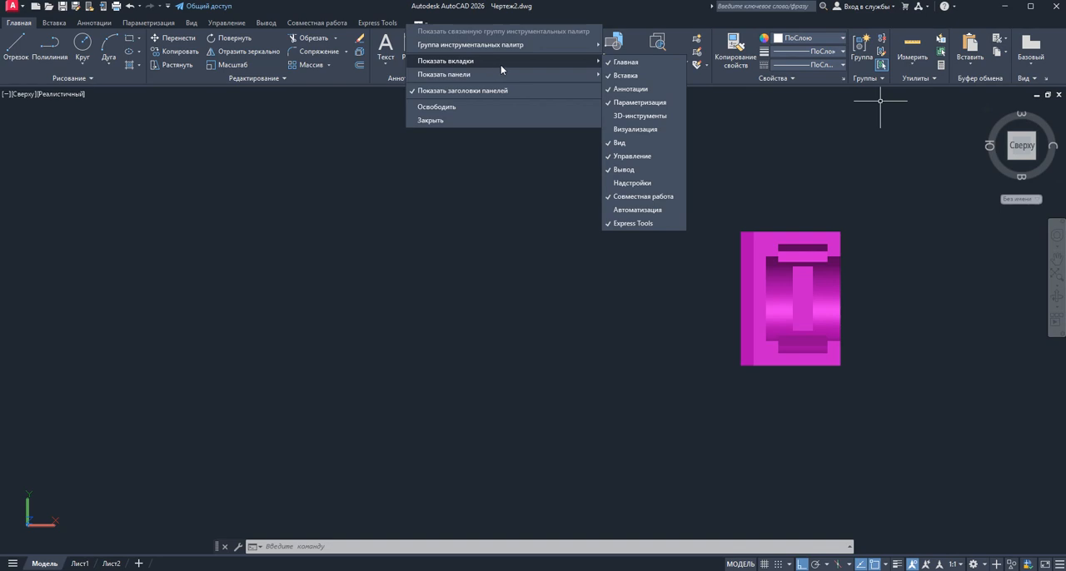
click(609, 118)
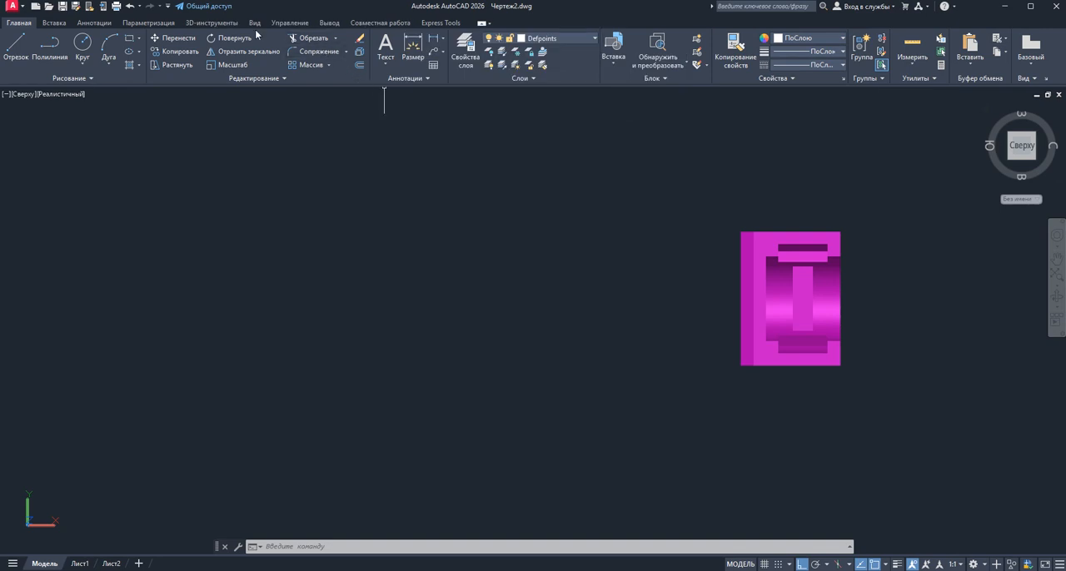
click(208, 24)
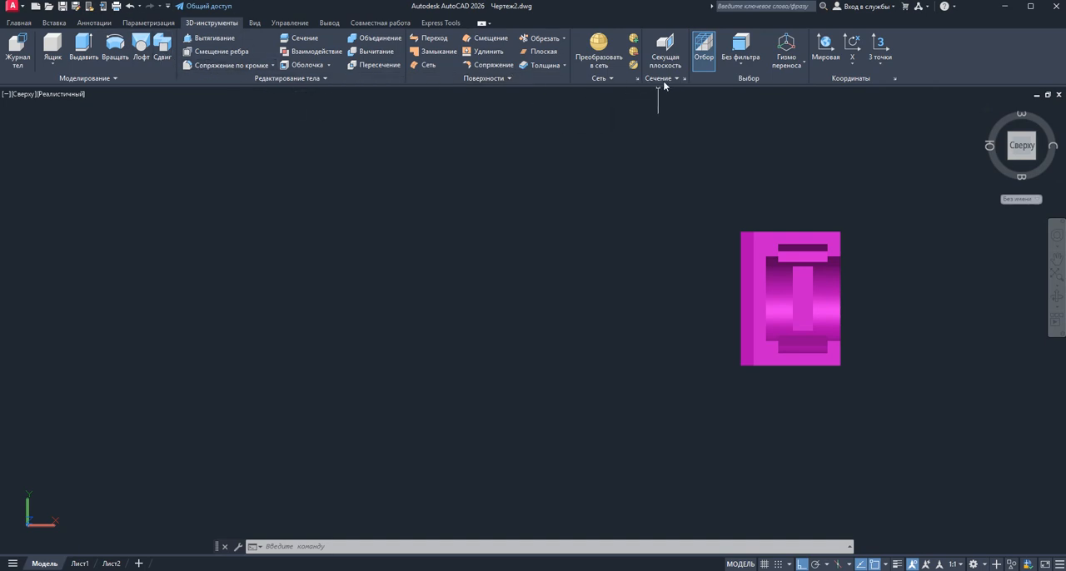
click(987, 565)
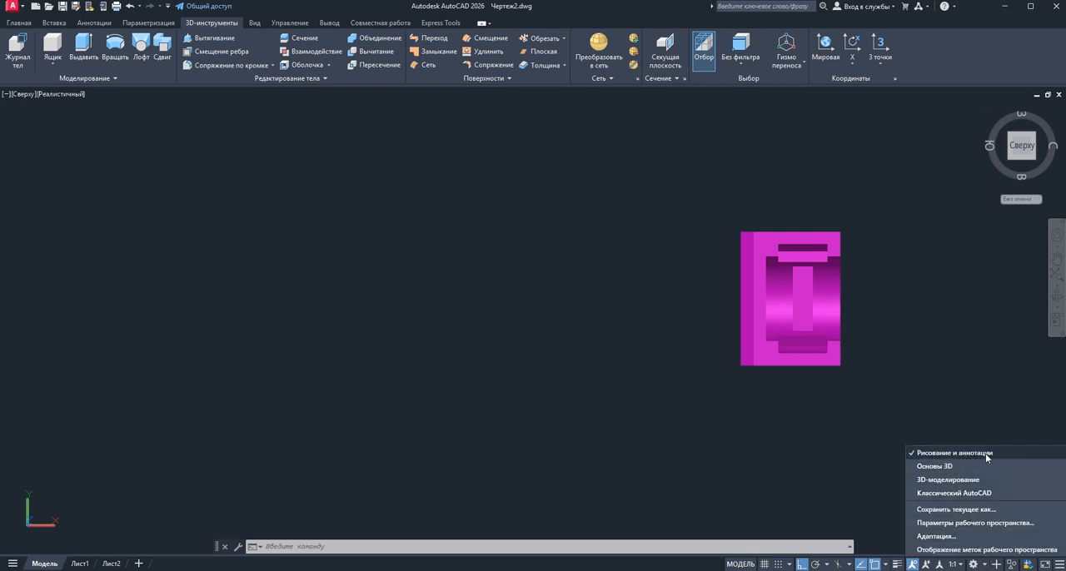
click(578, 267)
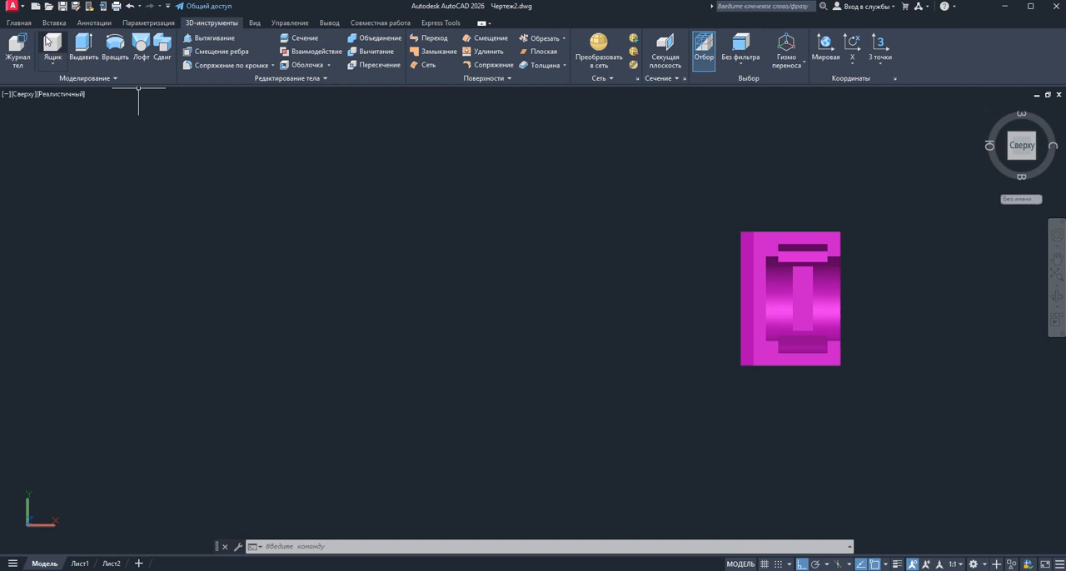
Make layer 0 the current layer in the layer properties manager
click(20, 23)
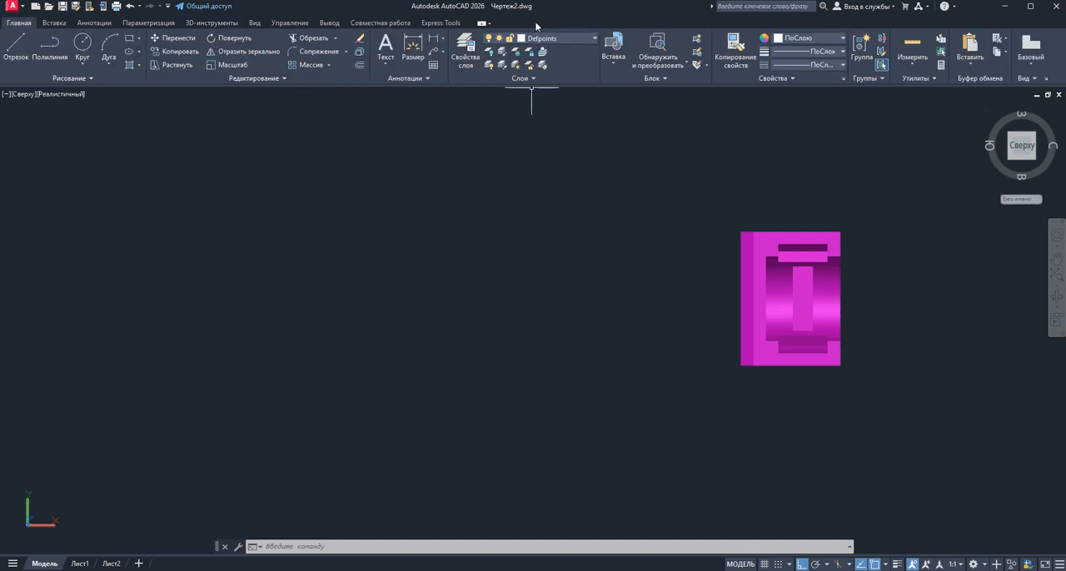
click(470, 44)
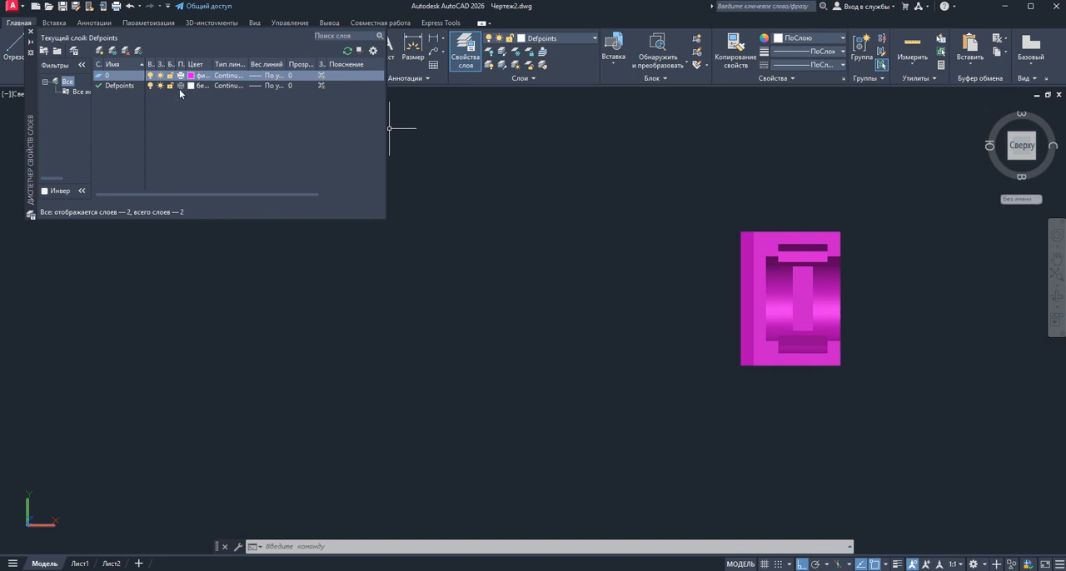
click(31, 33)
click(374, 180)
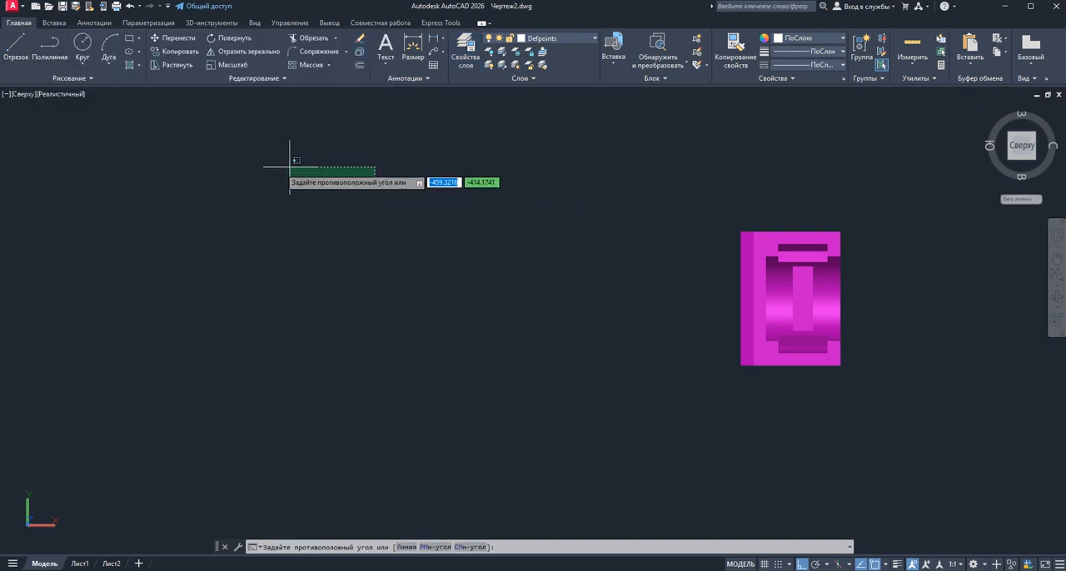
click(309, 167)
click(466, 51)
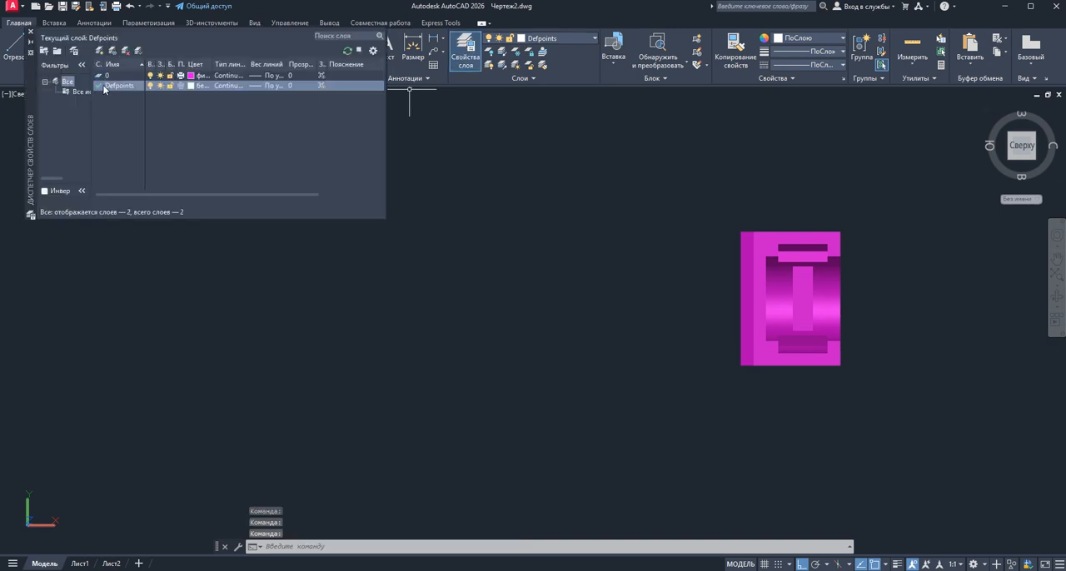
double_click(103, 77)
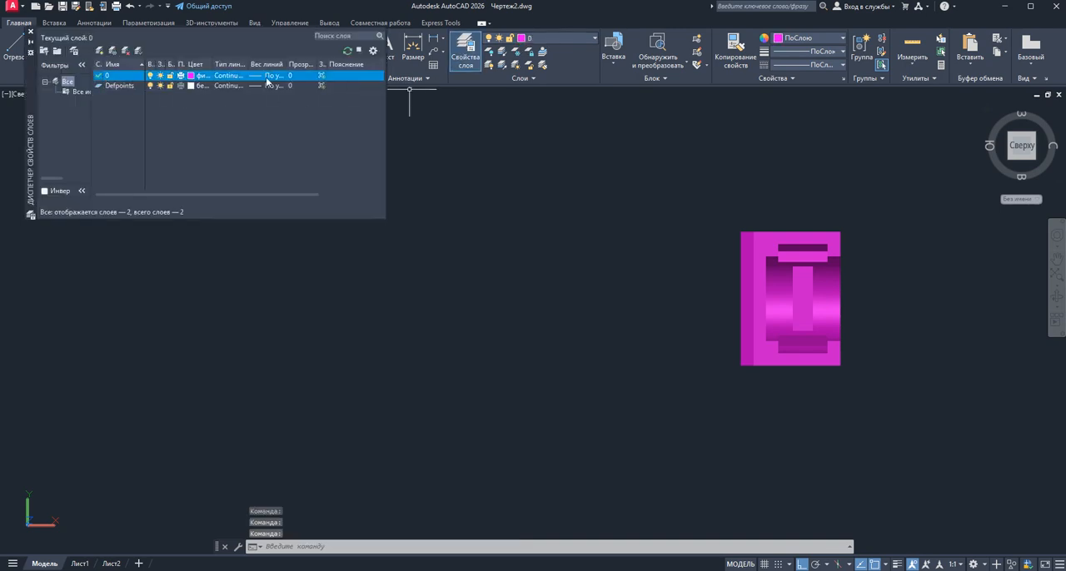
click(30, 31)
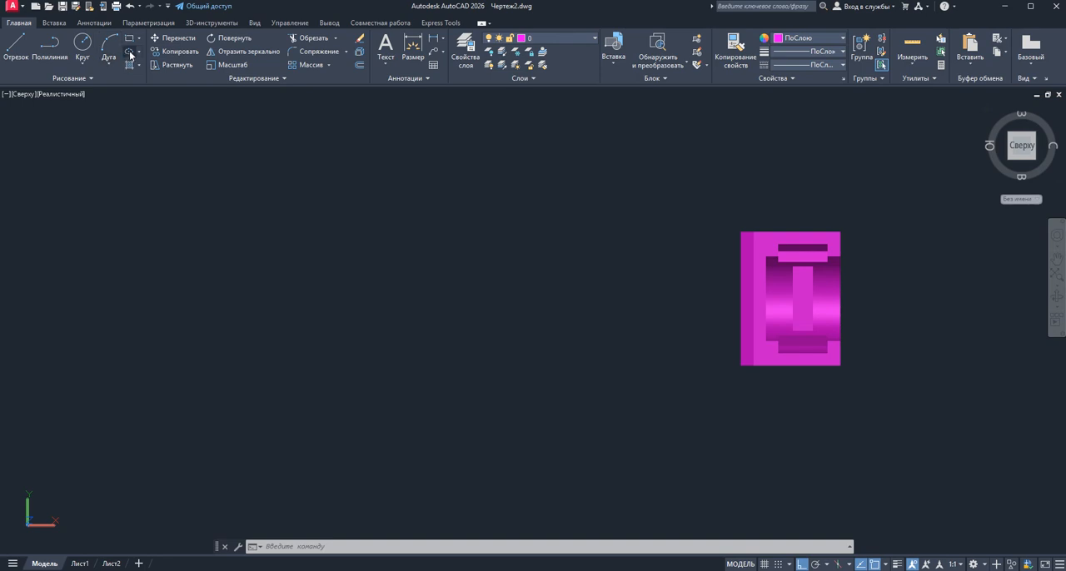
Draw a vertical line 30 units long in the empty area to the left of the existing magenta model
click(20, 50)
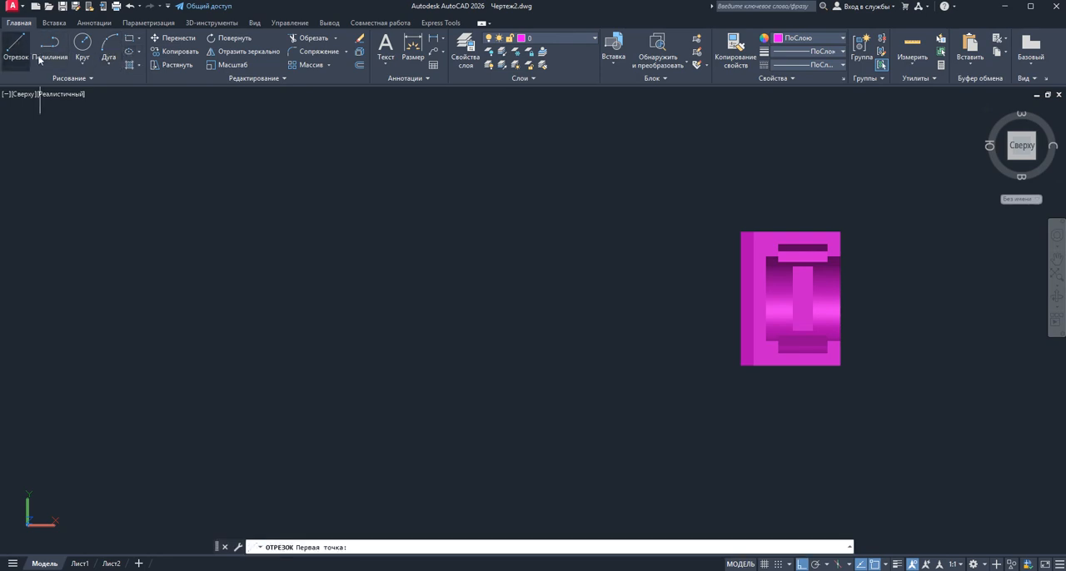
click(332, 194)
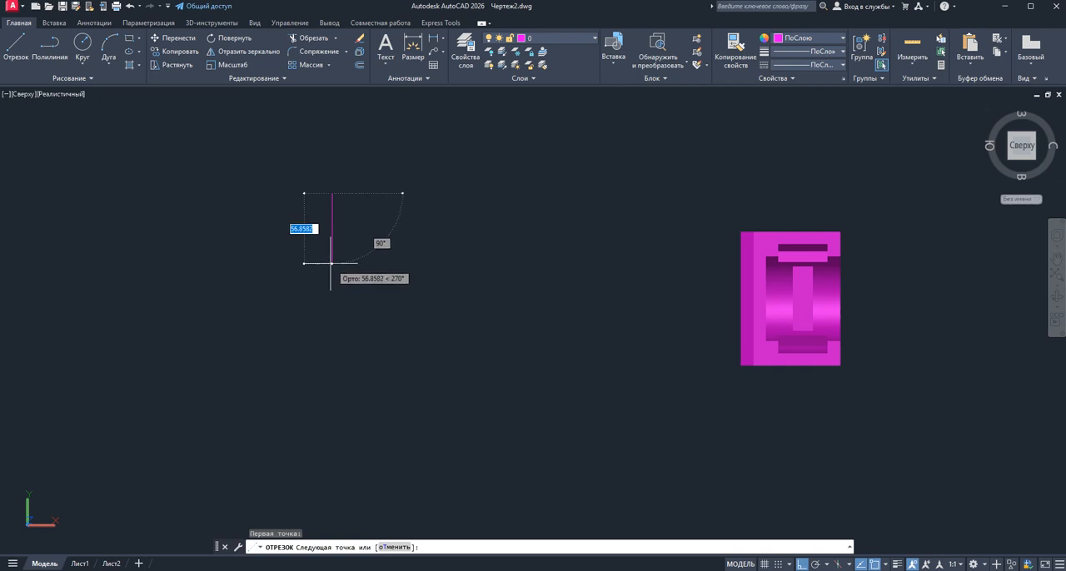
text(30)
key(Return)
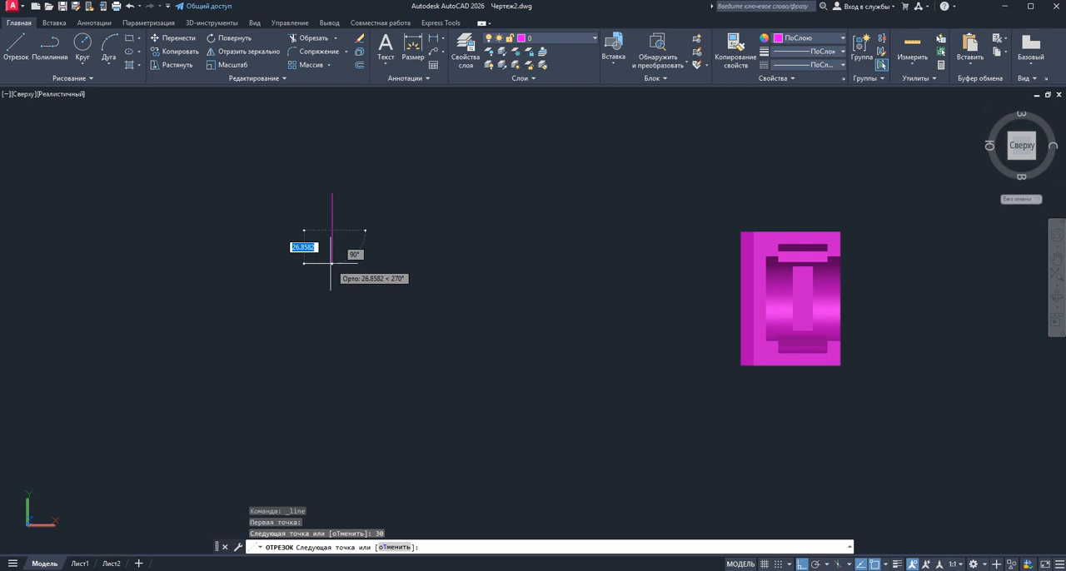
right_click(403, 255)
click(419, 261)
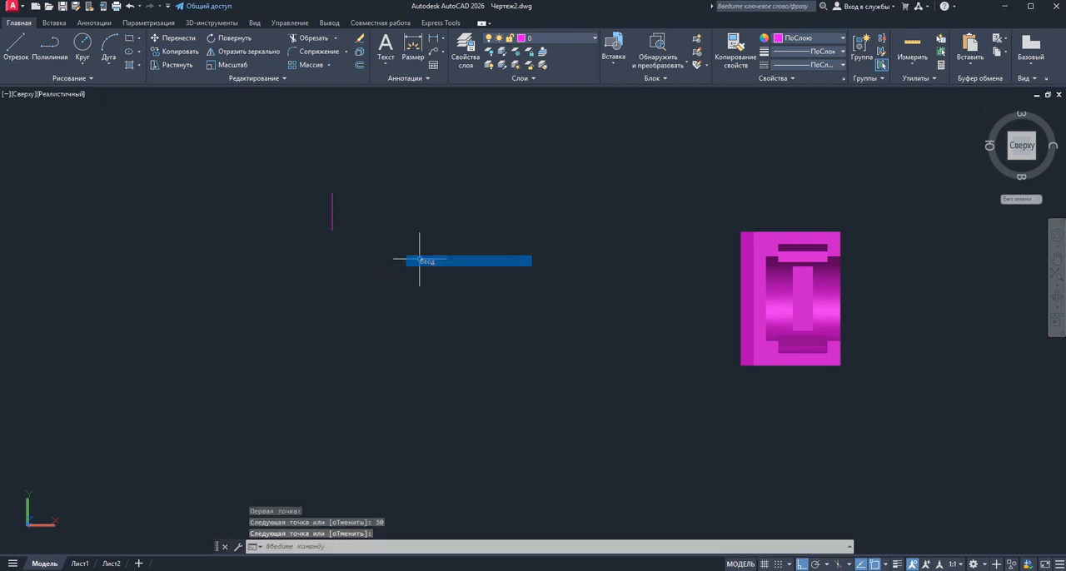
Copy the vertical line 100 units horizontally to the right, using its midpoint as the base point
scroll(343, 201, up, 3)
scroll(348, 224, down, 2)
click(348, 226)
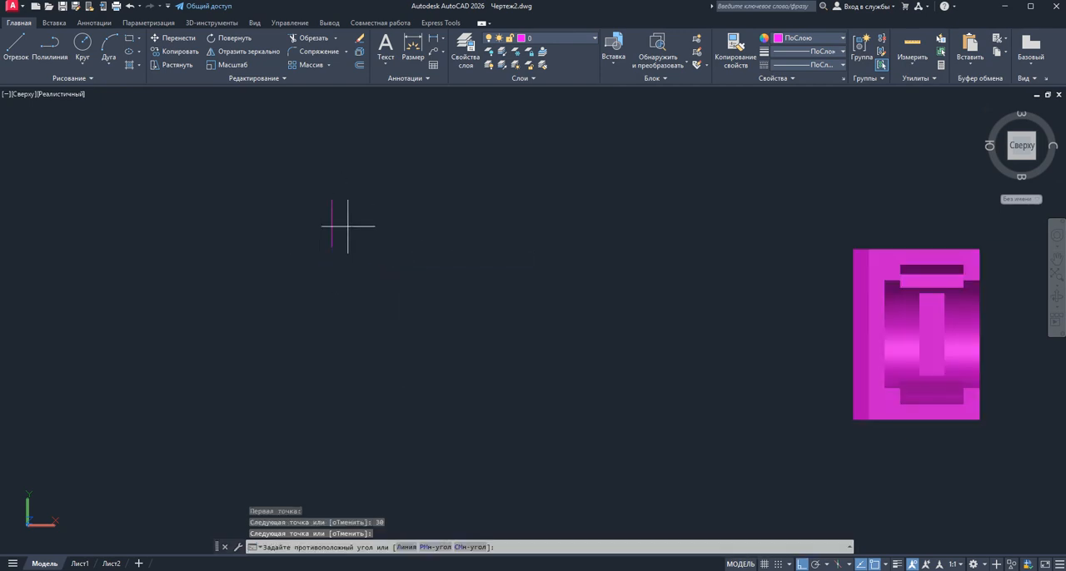
click(281, 214)
right_click(400, 185)
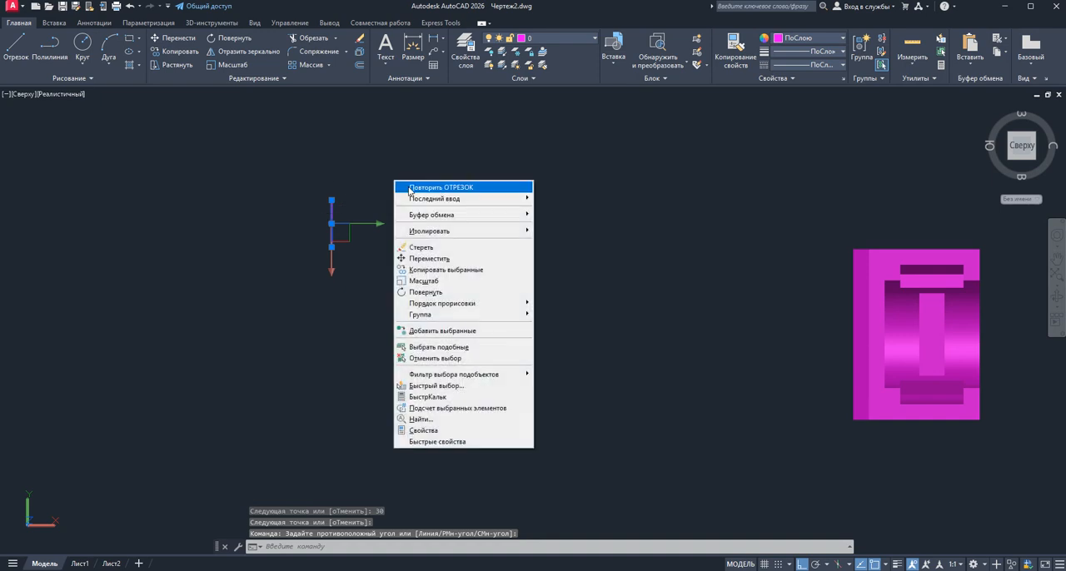
click(444, 270)
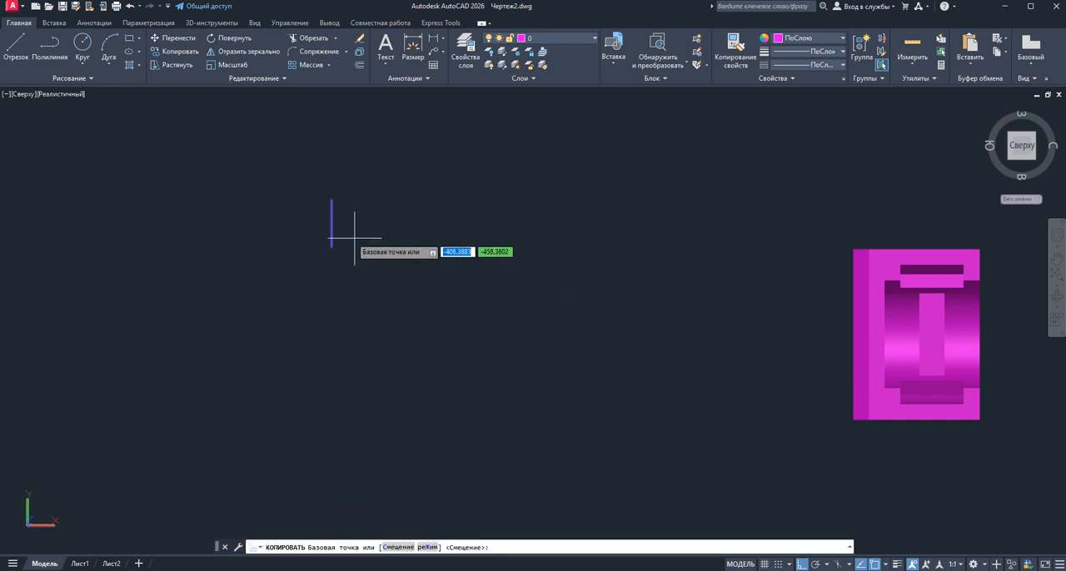
click(332, 222)
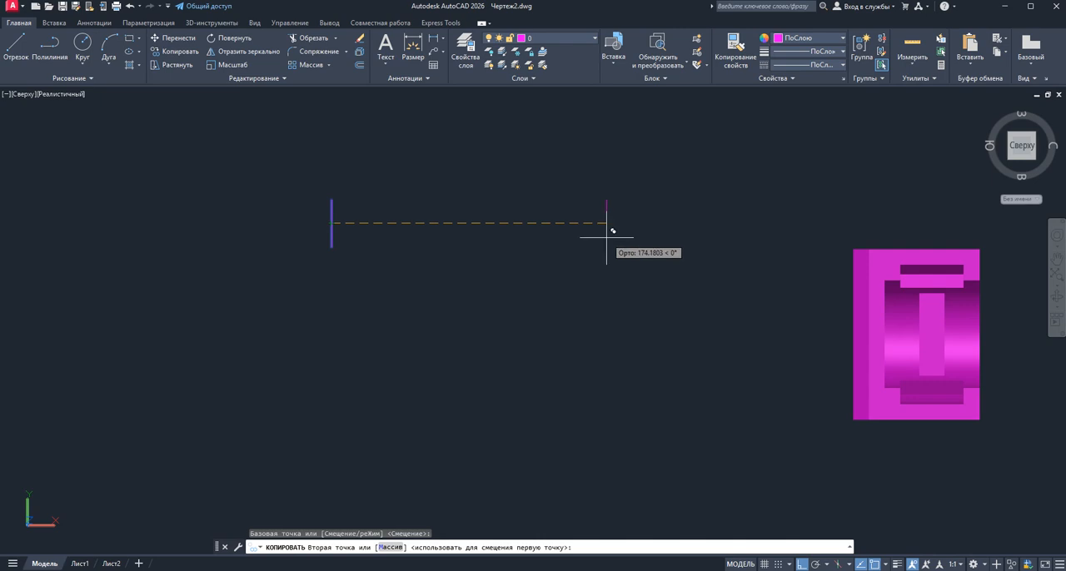
text(100)
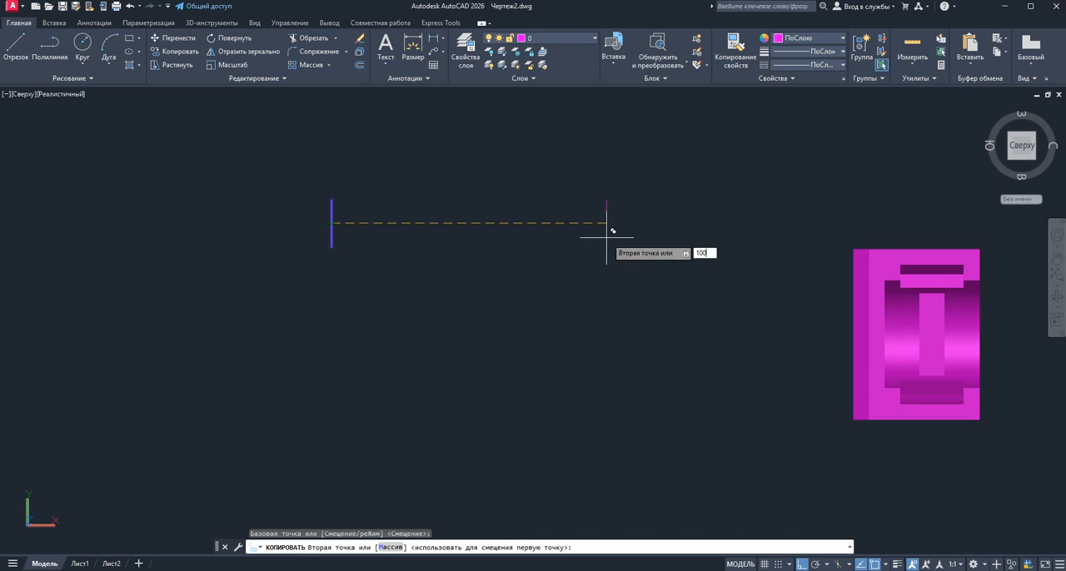
key(Return)
right_click(606, 238)
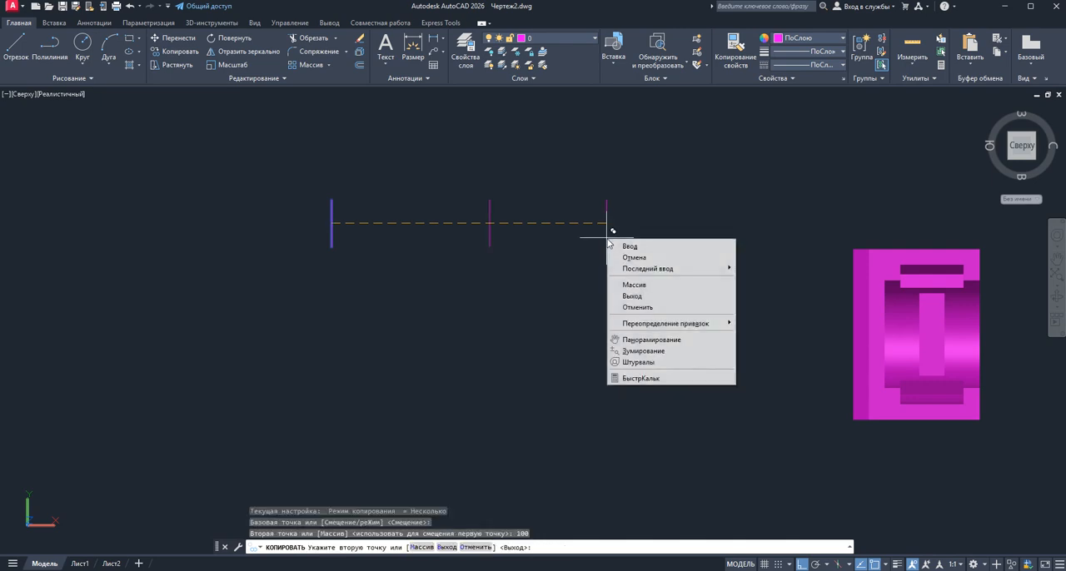
click(616, 244)
scroll(328, 222, up, 2)
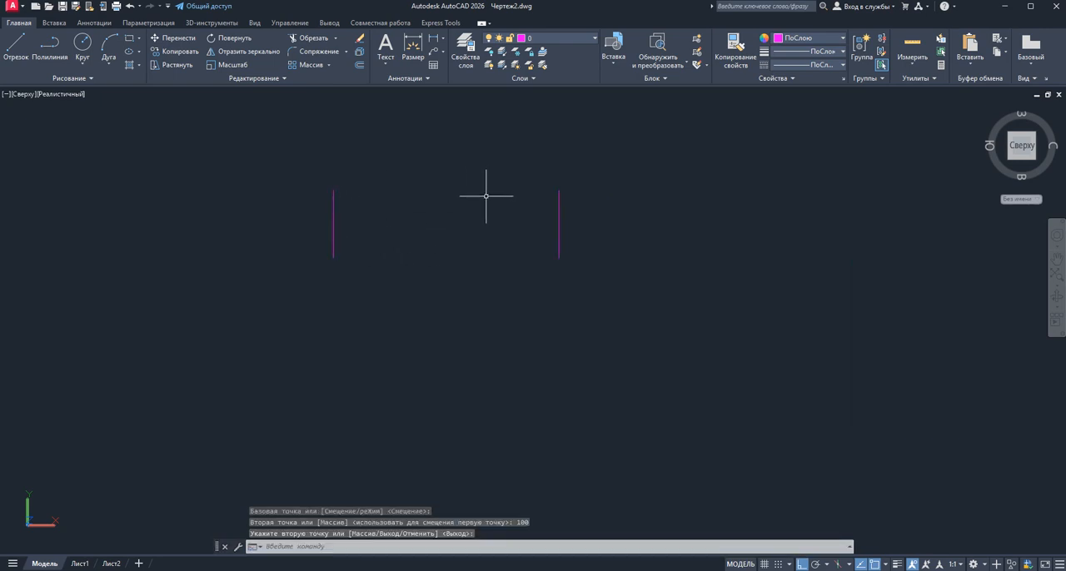
click(885, 566)
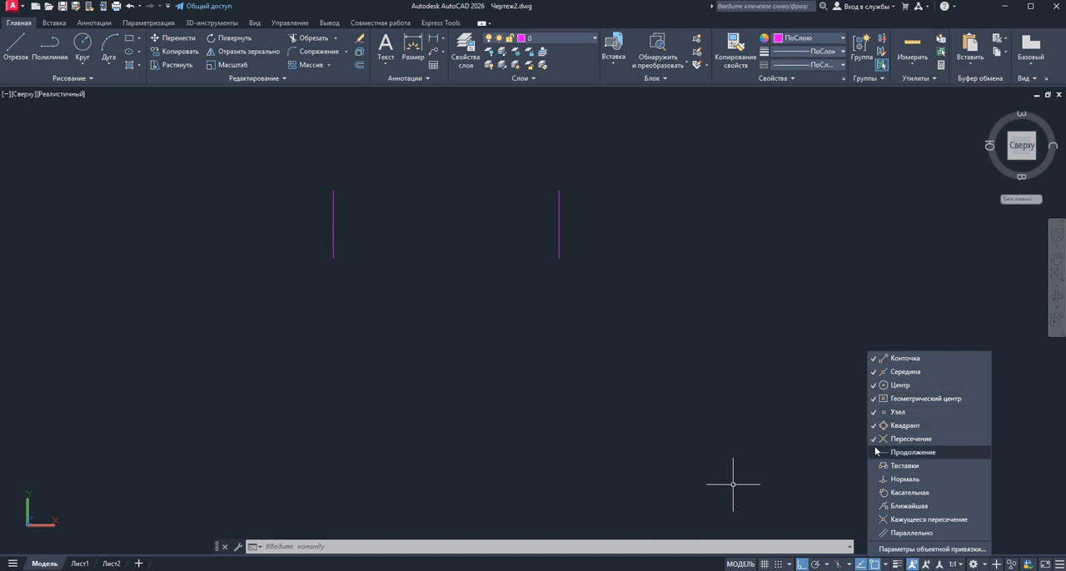
click(651, 332)
click(616, 315)
click(663, 339)
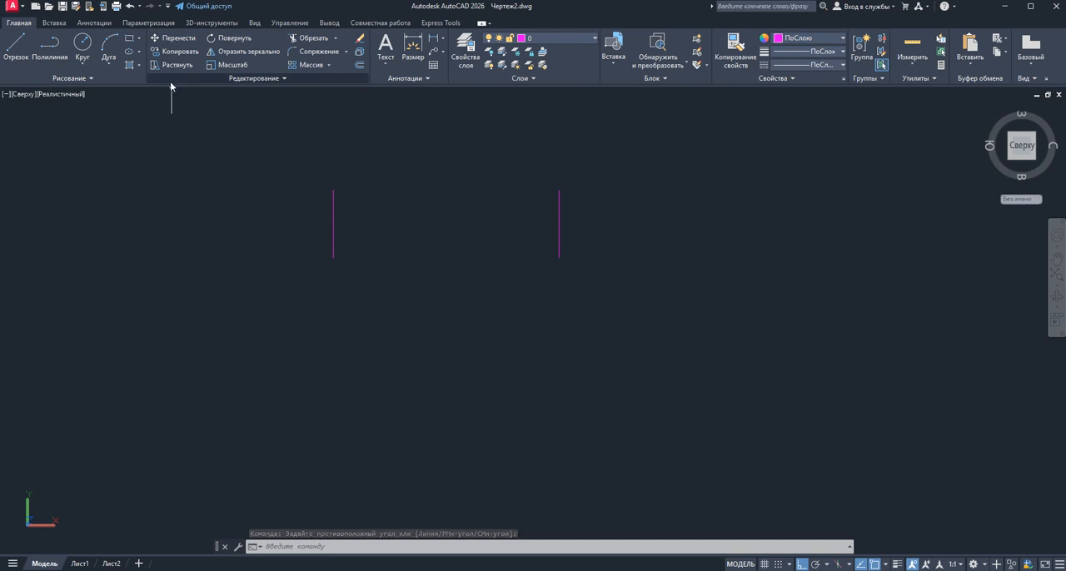
Draw a circle of diameter 40 centred halfway between the midpoints of the two vertical lines
click(82, 43)
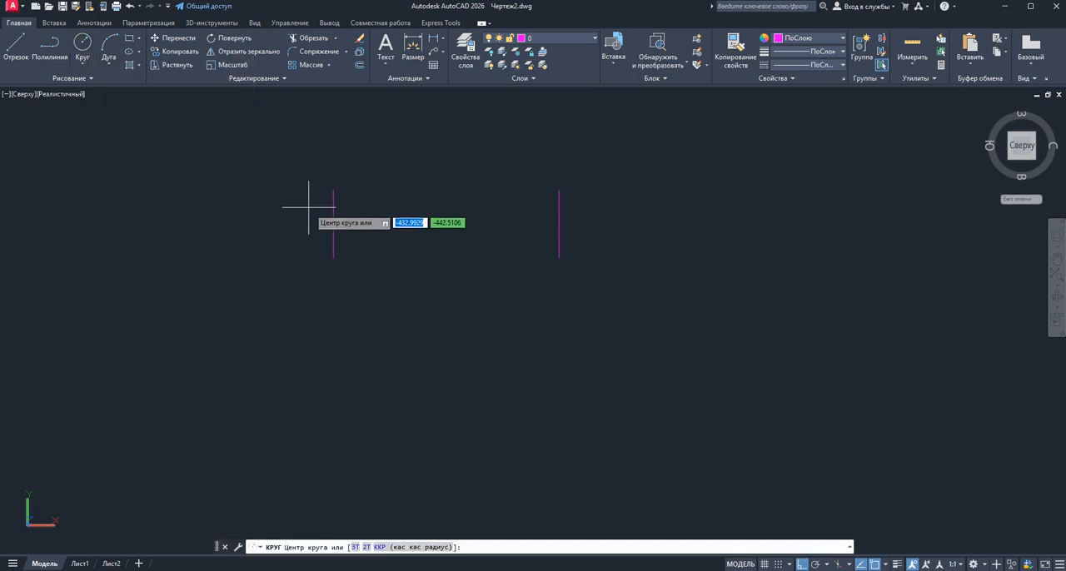
shift+right_click(416, 230)
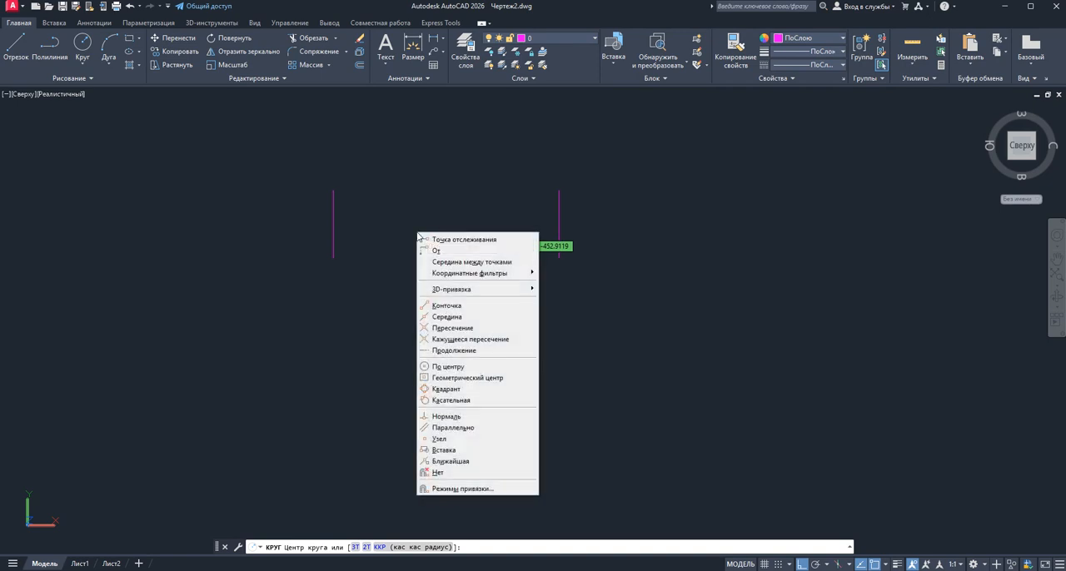
click(458, 262)
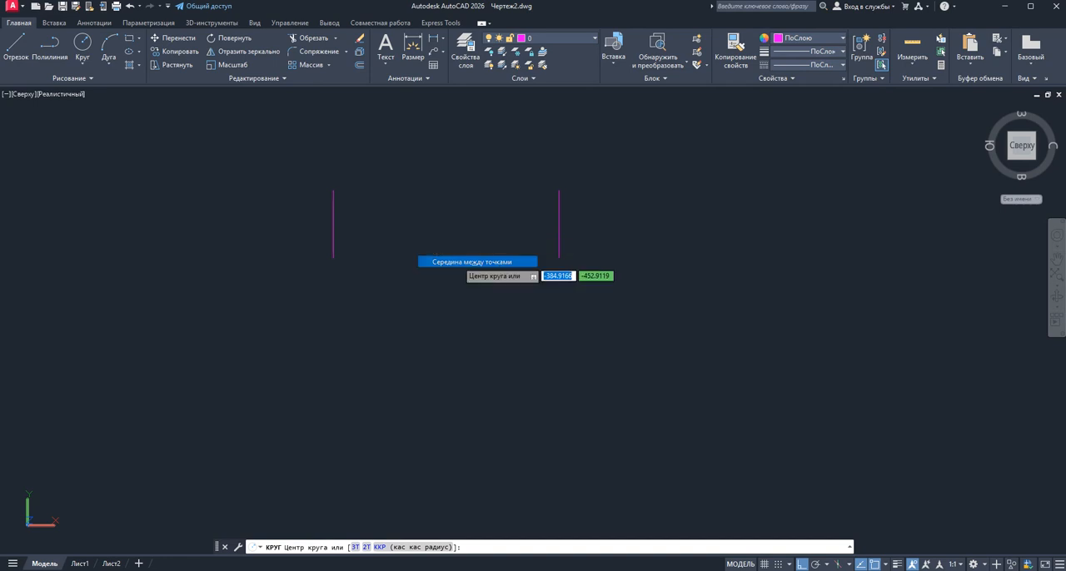
click(334, 225)
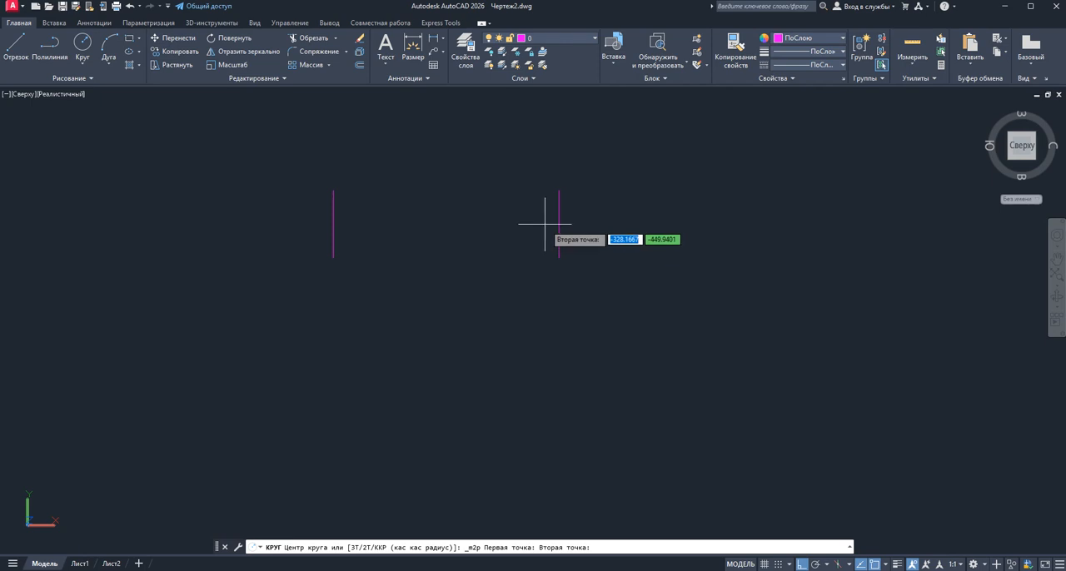
click(558, 223)
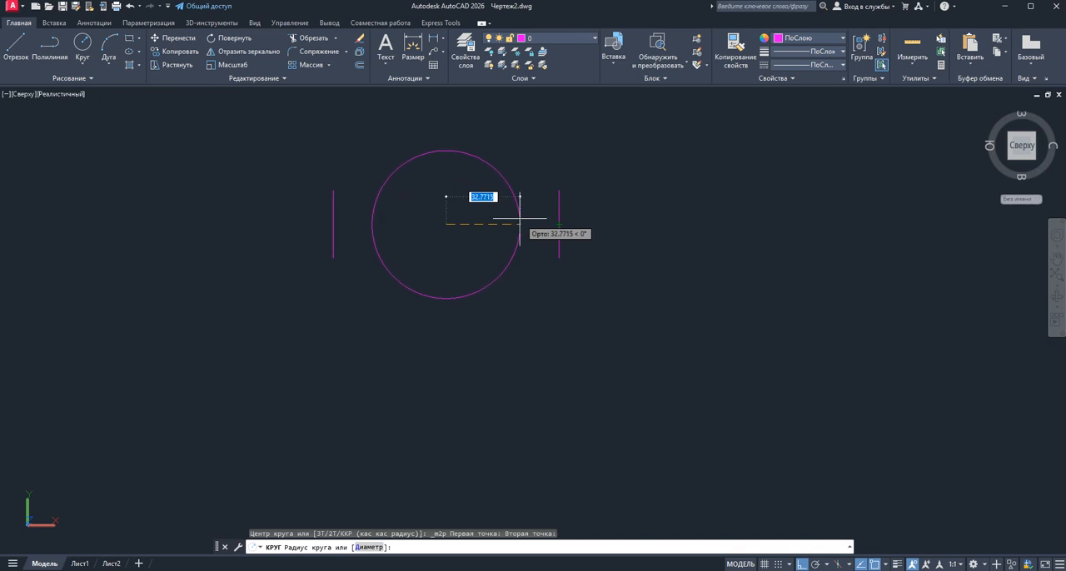
click(369, 548)
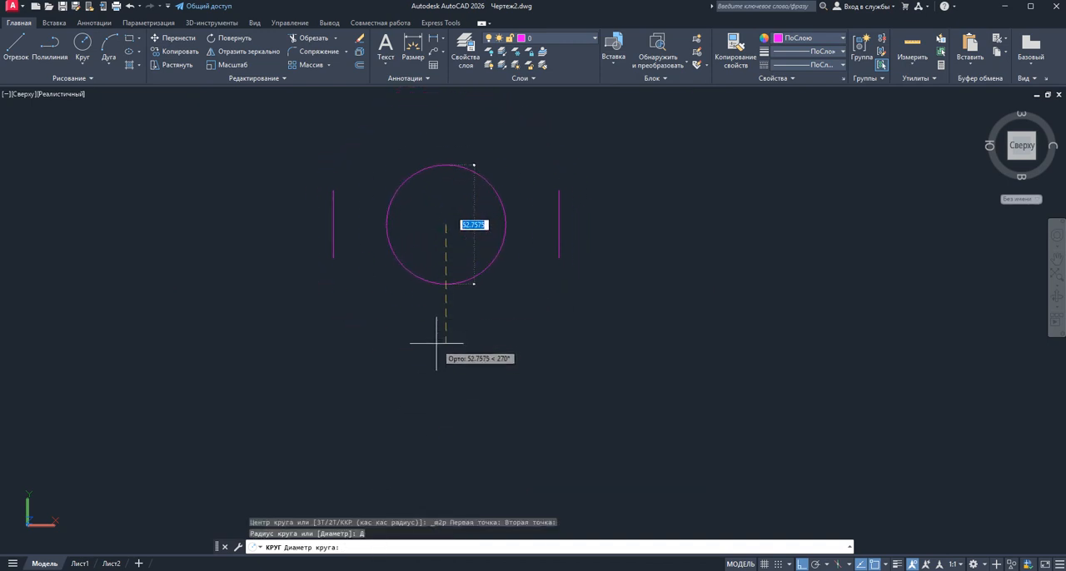
text(40)
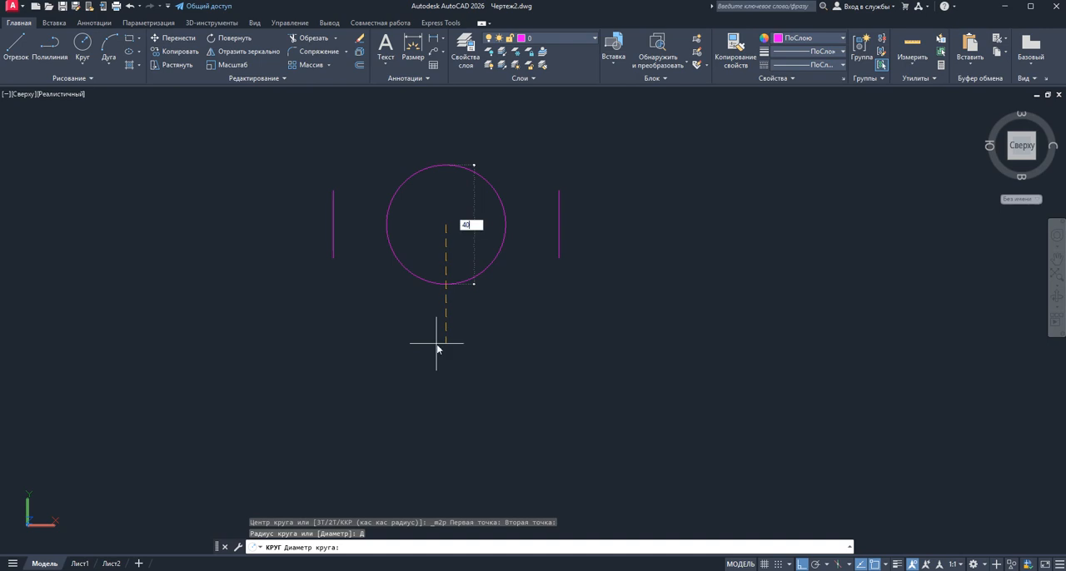
key(Return)
Draw a circle of diameter 20 concentric with the 40-diameter circle
scroll(426, 212, up, 3)
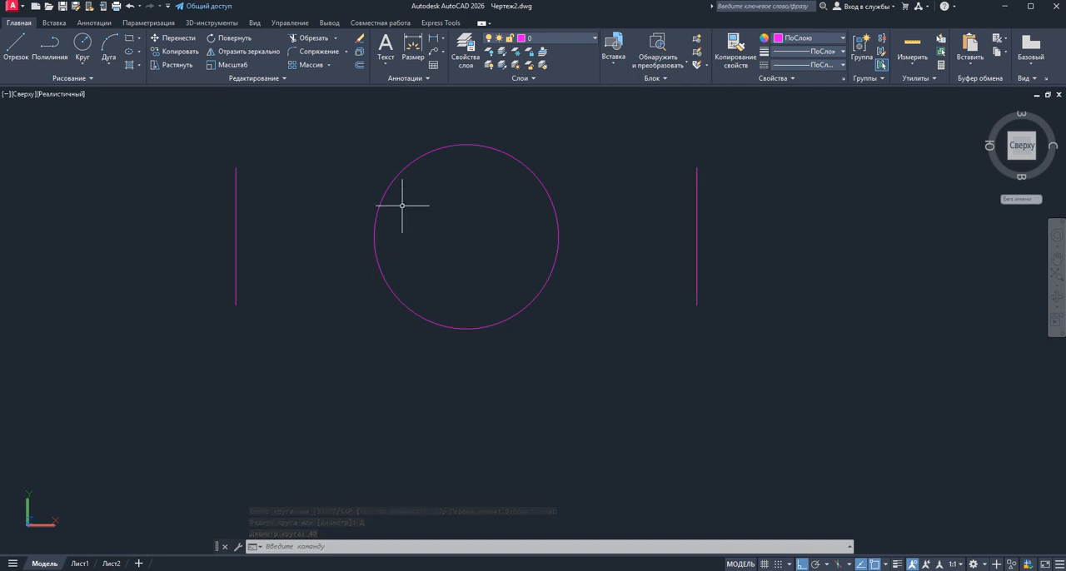
click(83, 45)
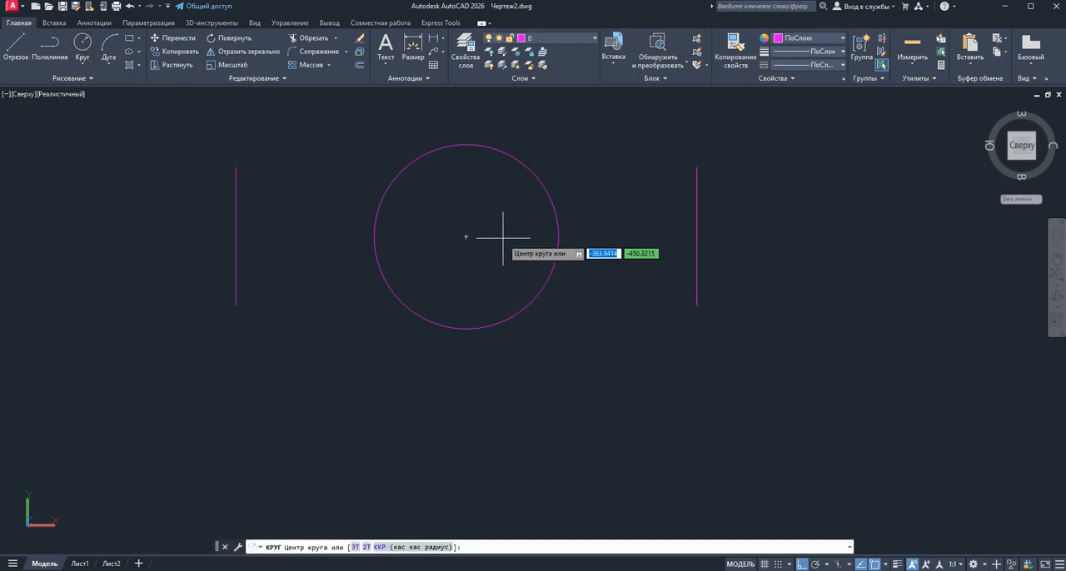
click(466, 236)
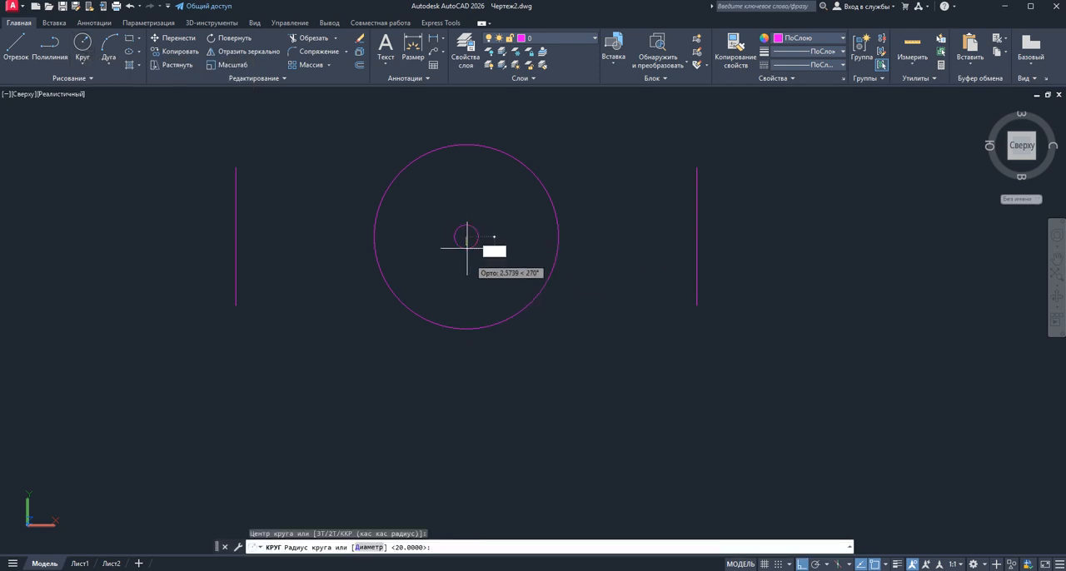
click(367, 547)
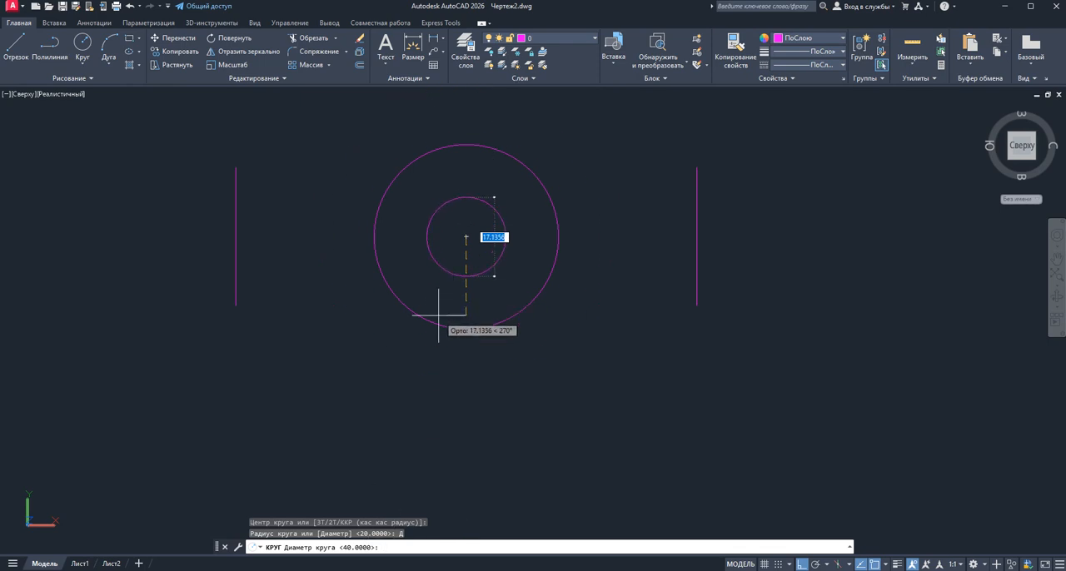
text(20)
key(Return)
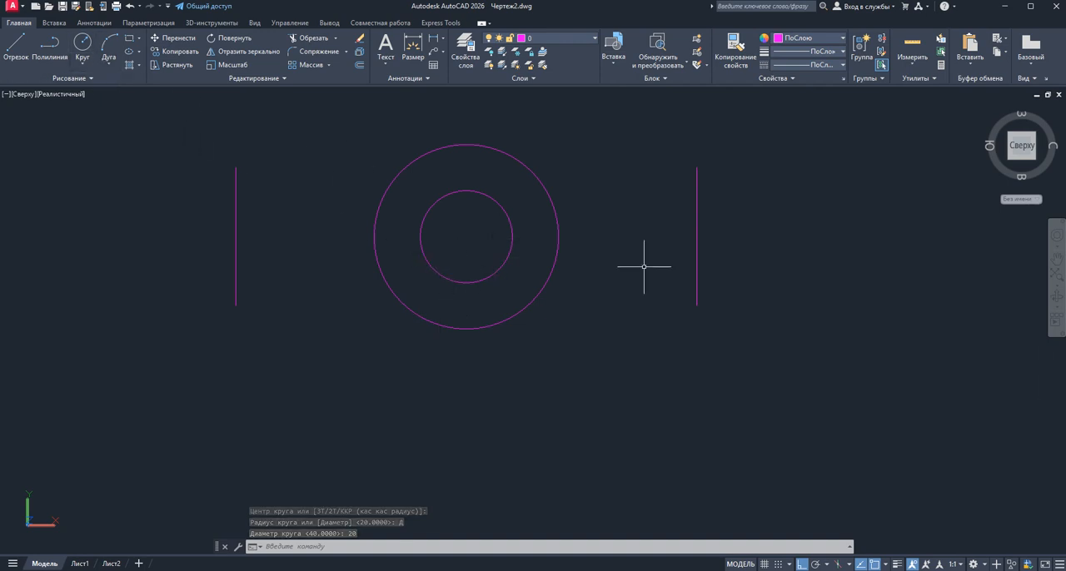
Draw a circle of diameter 12 at the common centre of the two existing circles
click(81, 44)
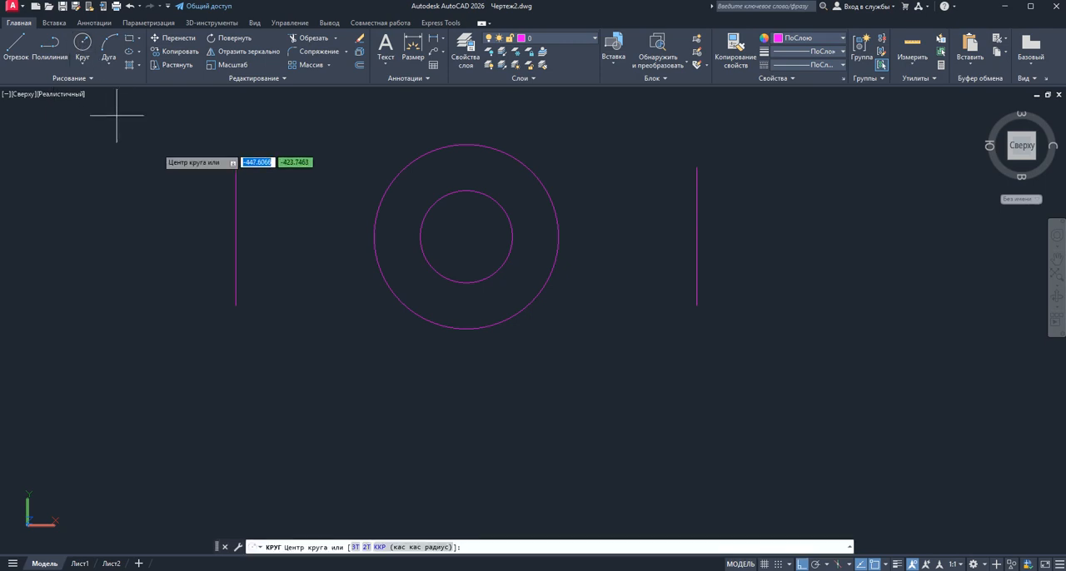
click(467, 237)
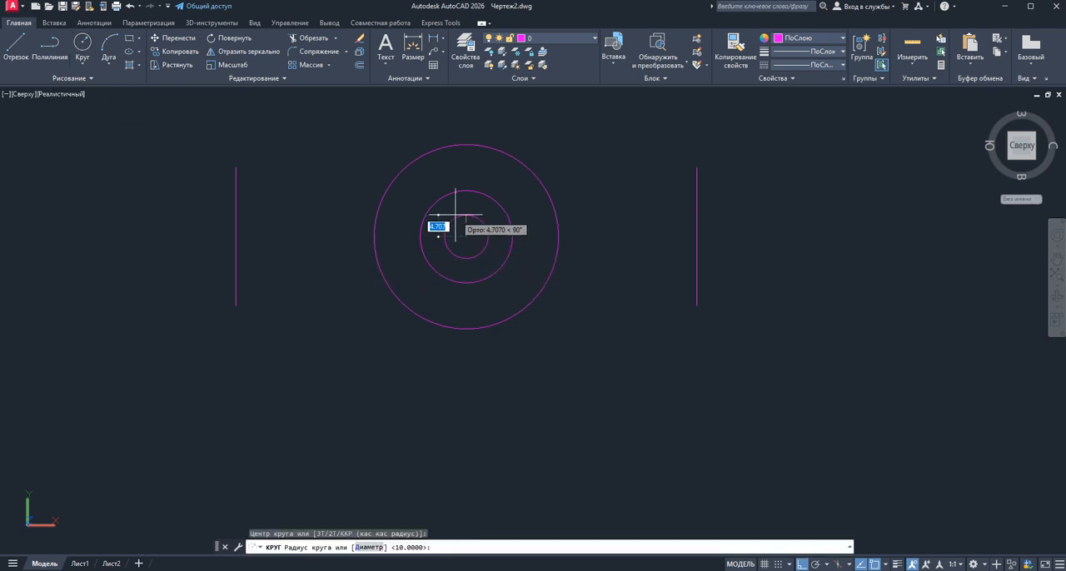
click(370, 548)
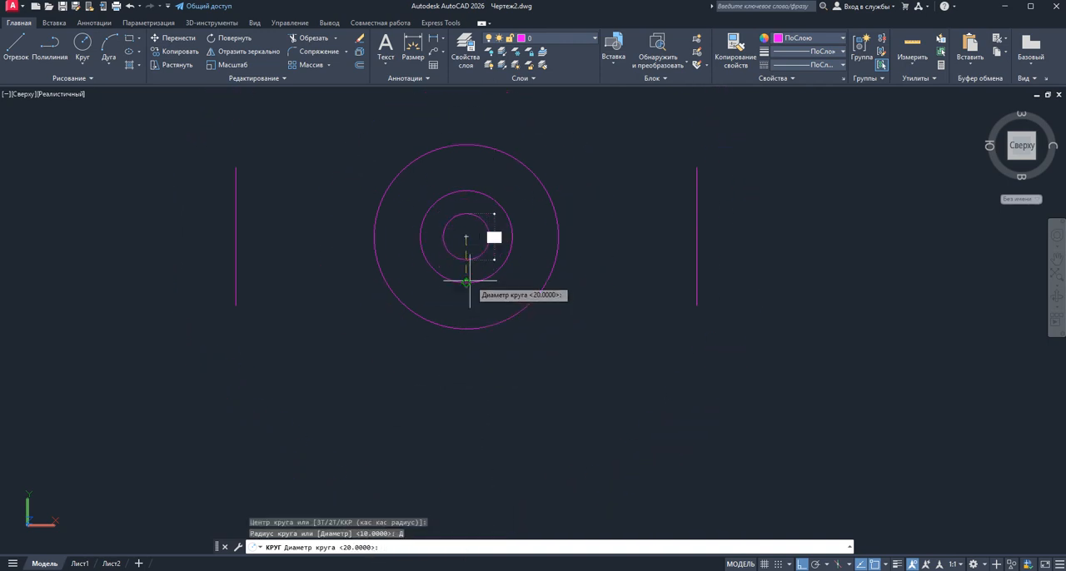
text(12)
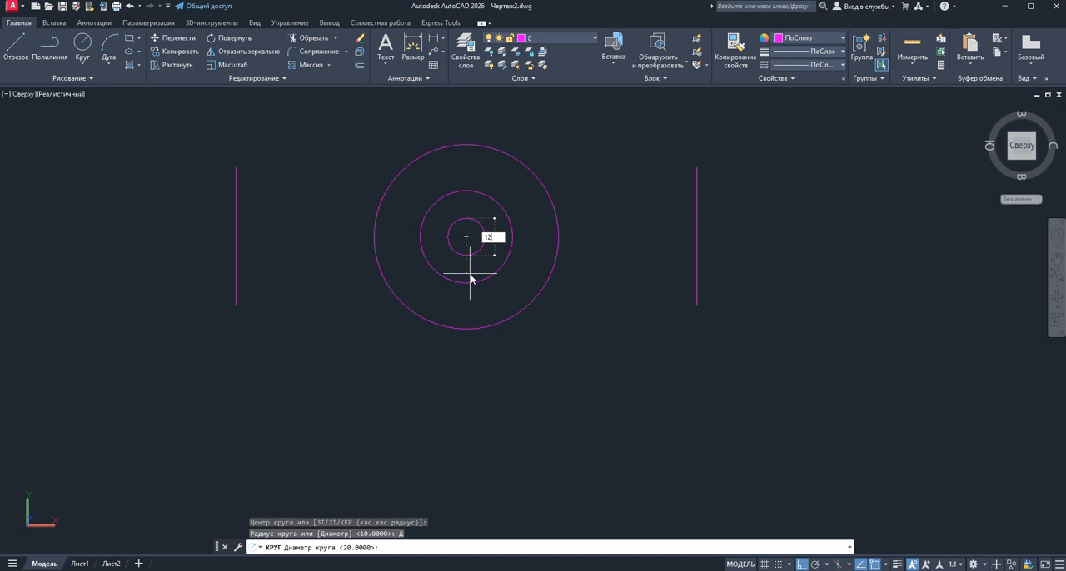
key(Return)
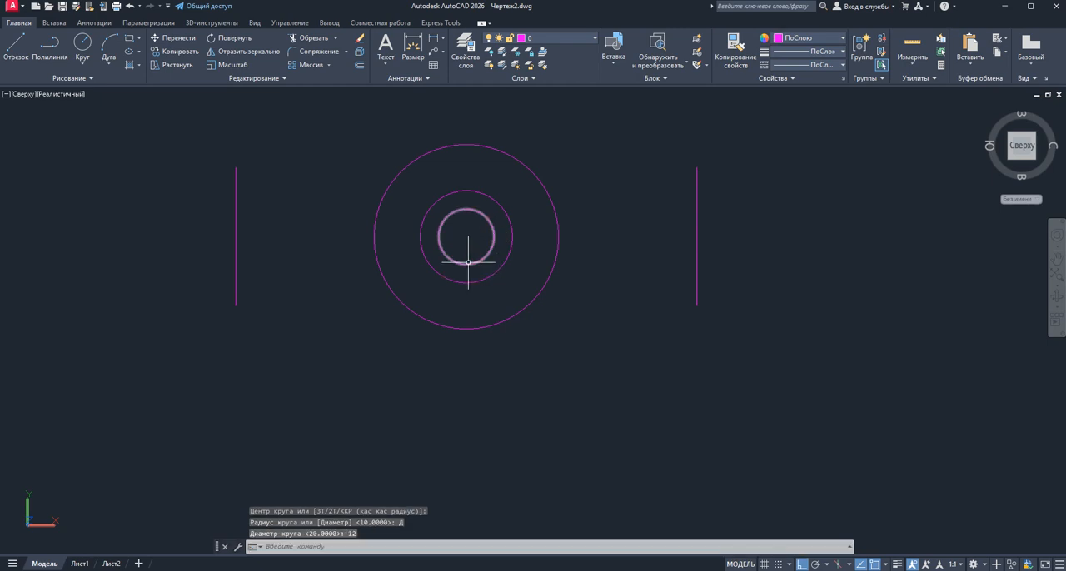
Move the 12-diameter circle 25 units horizontally to the left, using its centre as the base point
click(487, 254)
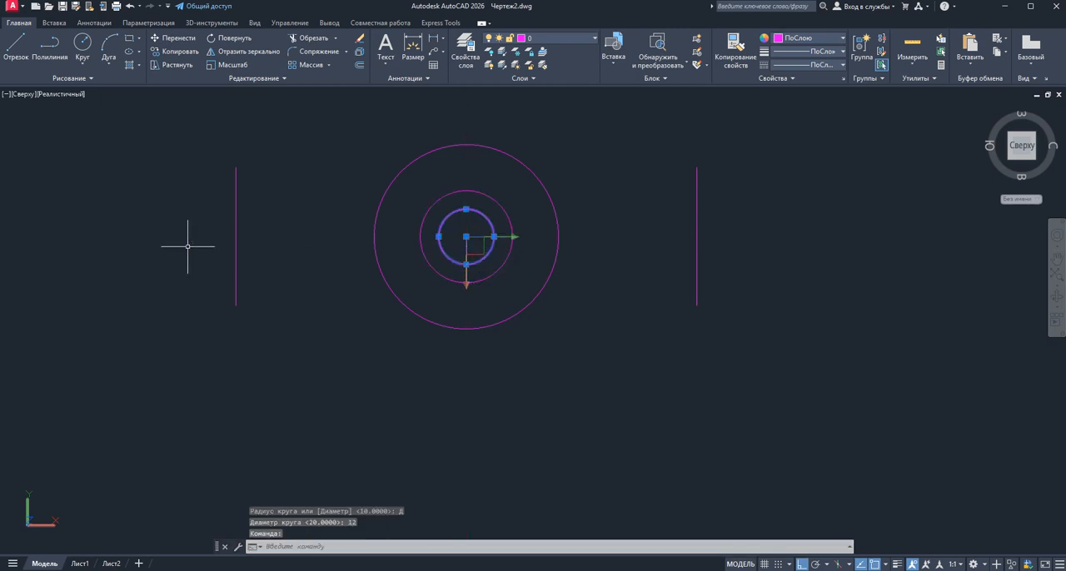
right_click(618, 143)
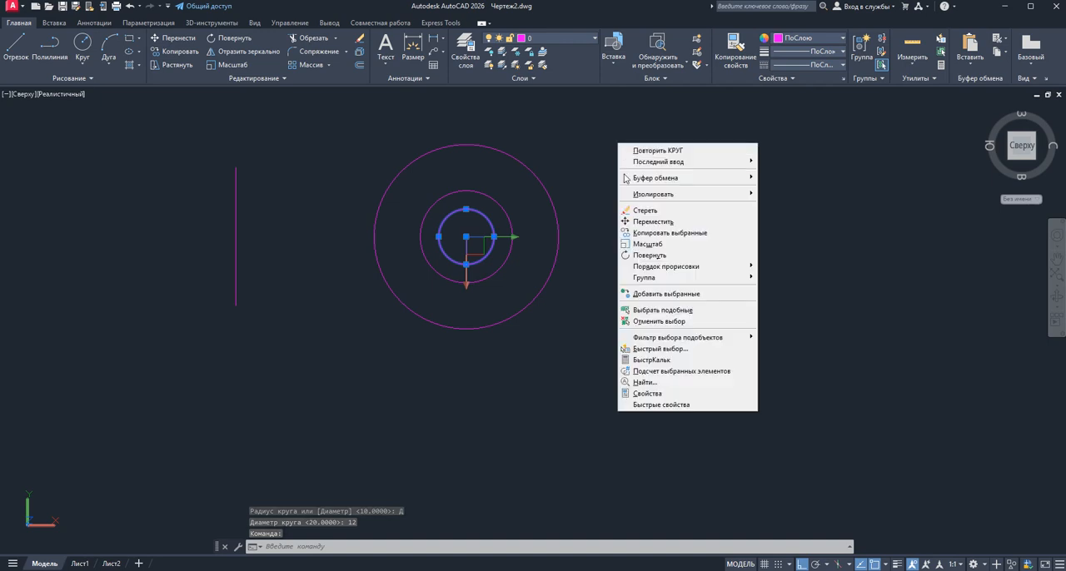
click(648, 221)
click(466, 237)
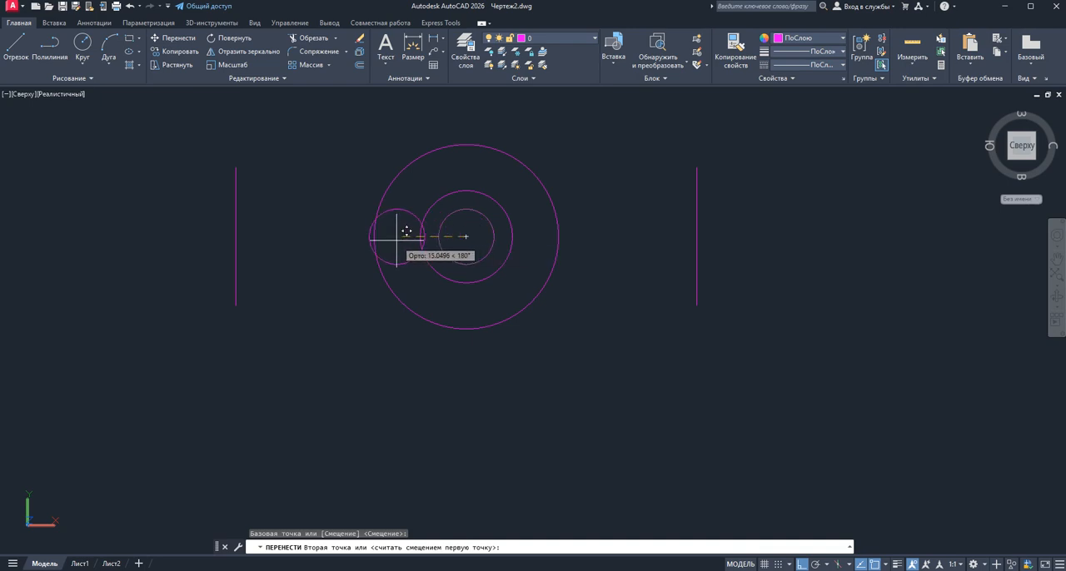
text(25)
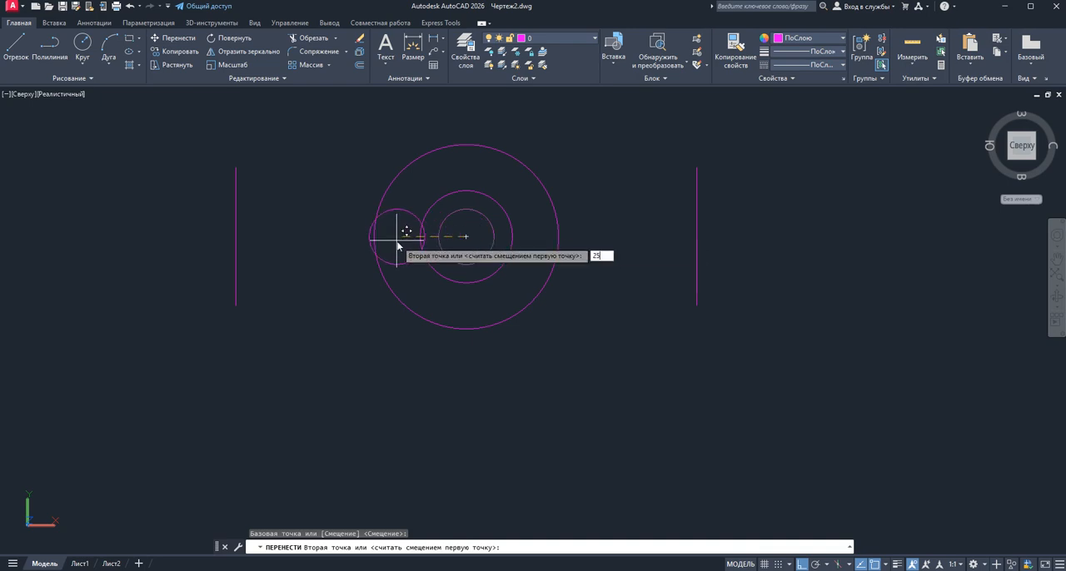
key(Return)
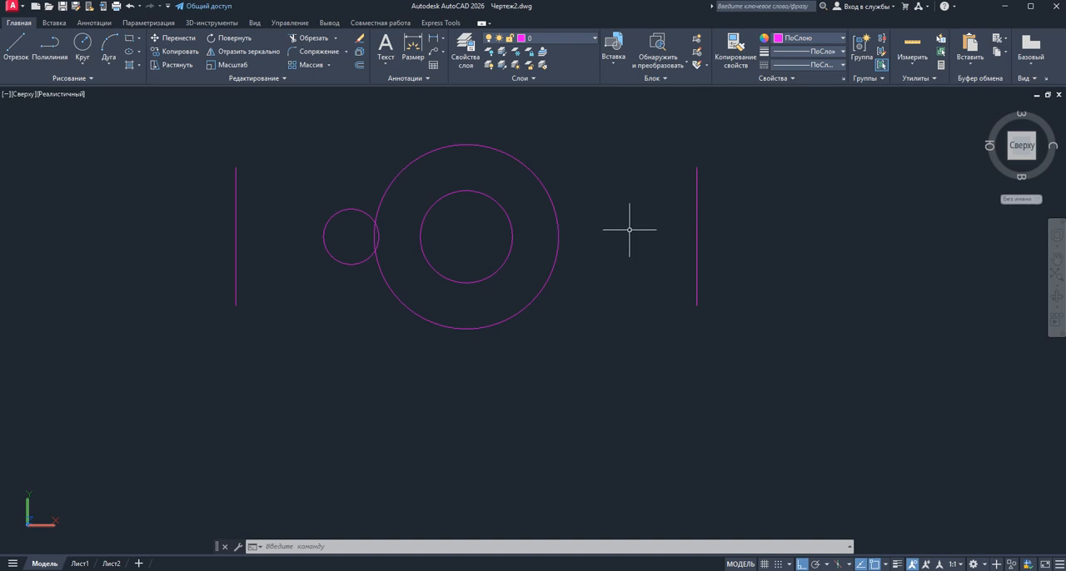
click(17, 43)
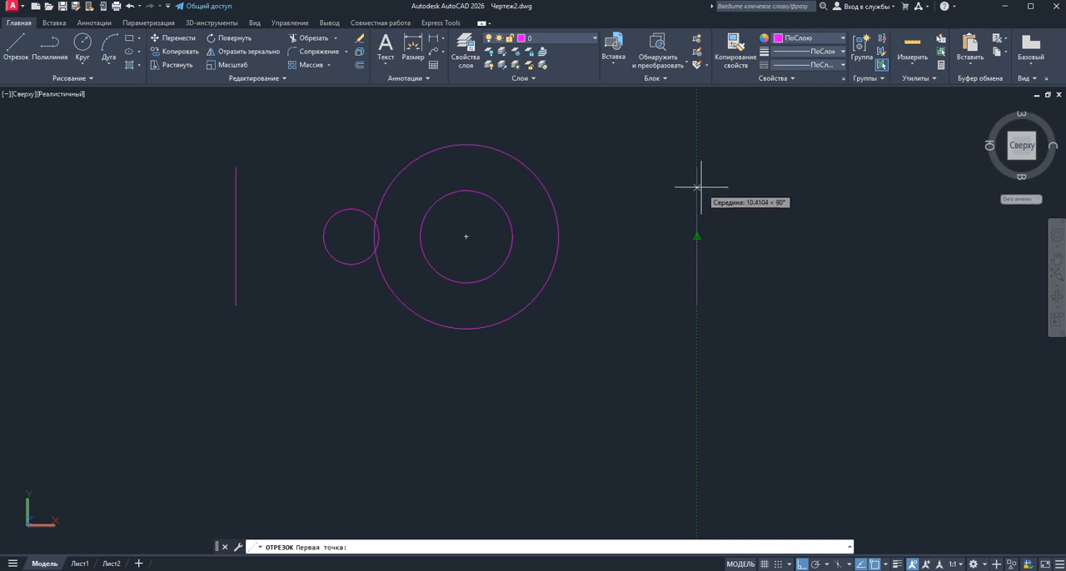
shift+right_click(741, 200)
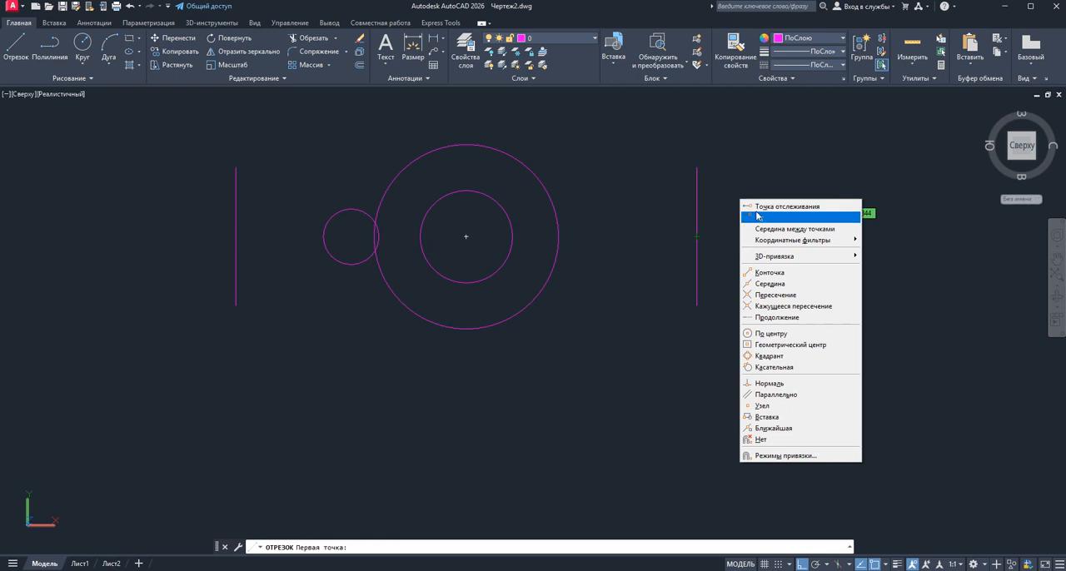
click(756, 217)
click(697, 167)
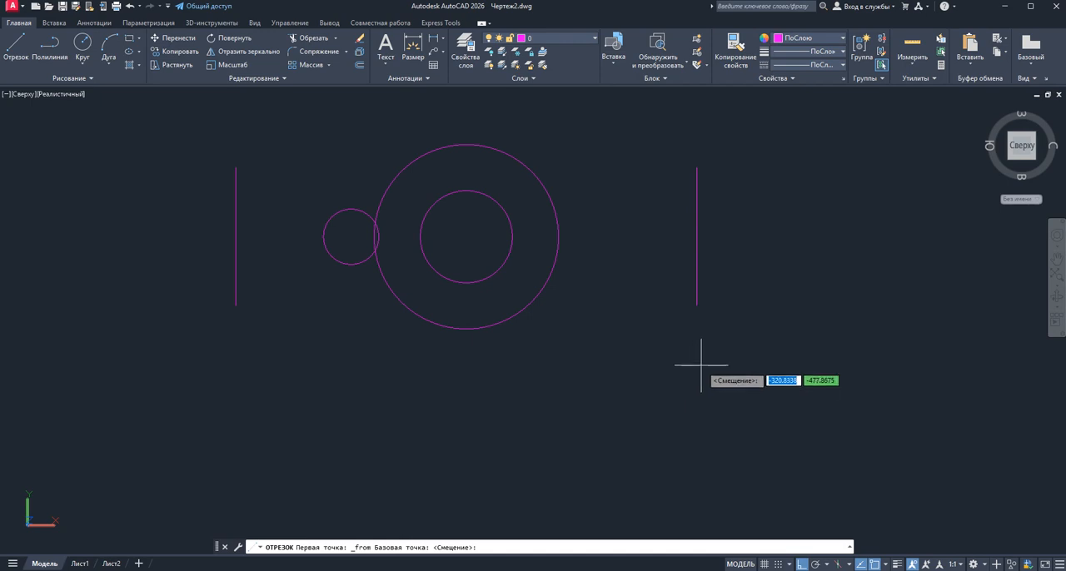
key(Return)
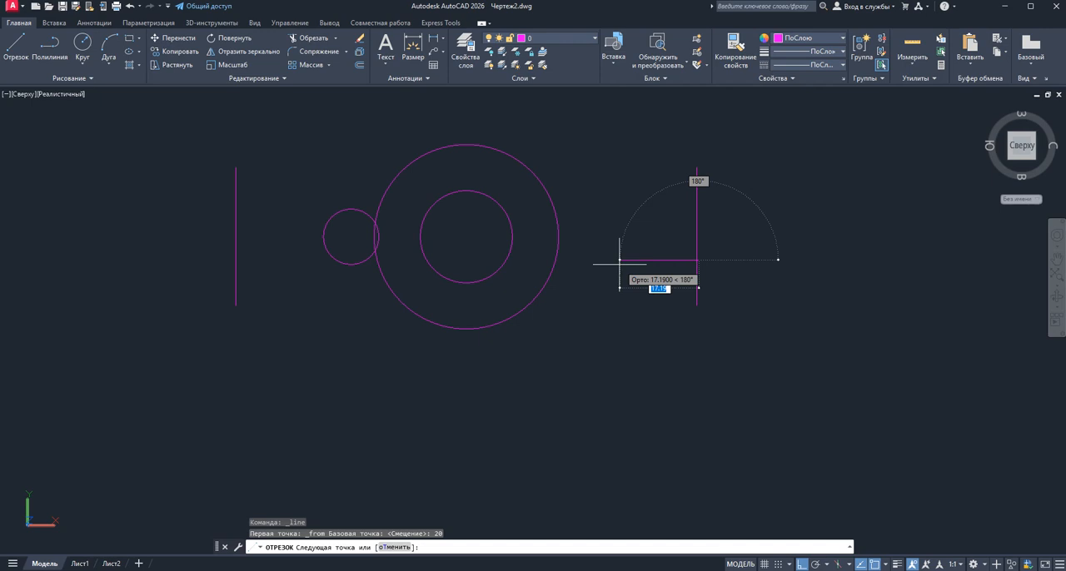
key(Escape)
Draw a horizontal line 35 units long running leftward from just above the upper end of the right-hand vertical line
click(17, 38)
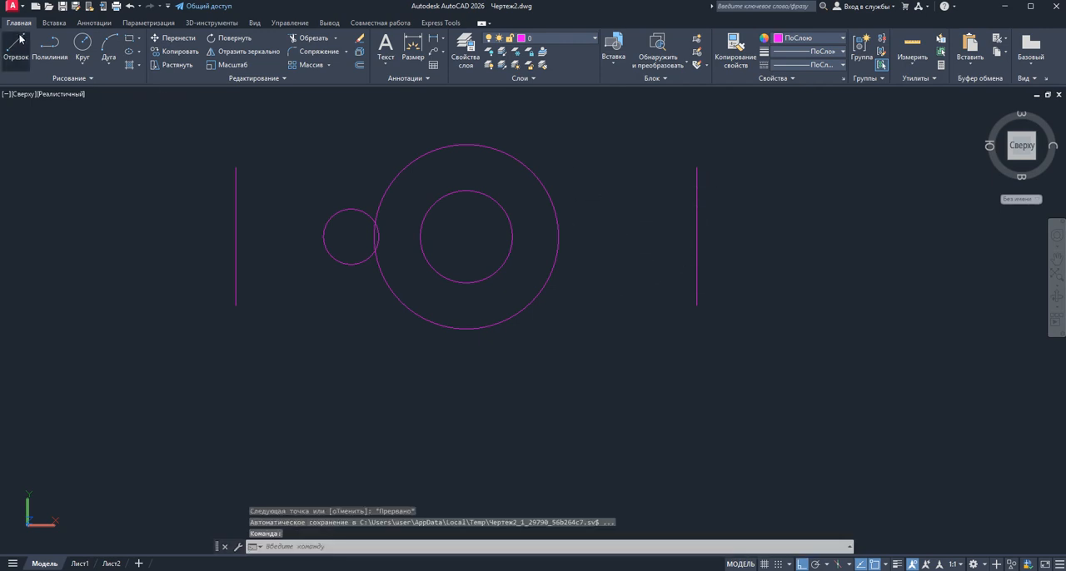
click(688, 139)
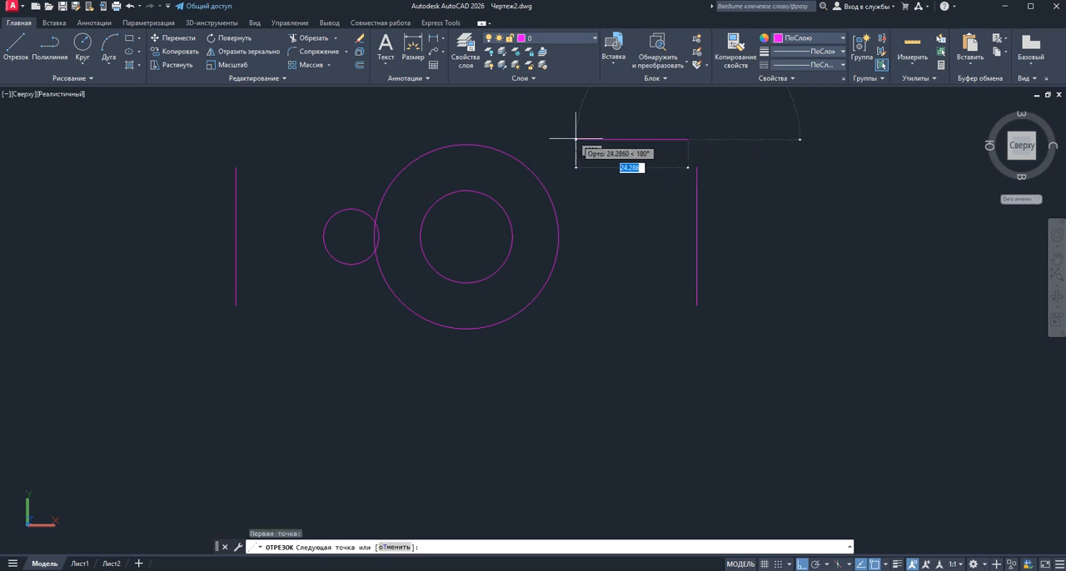
text(35)
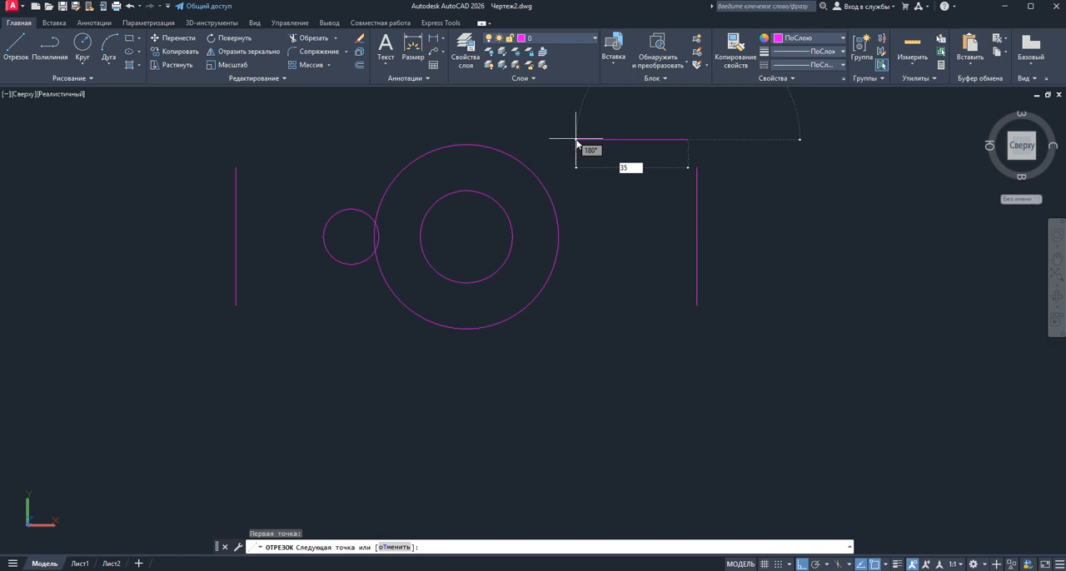
key(Return)
right_click(575, 139)
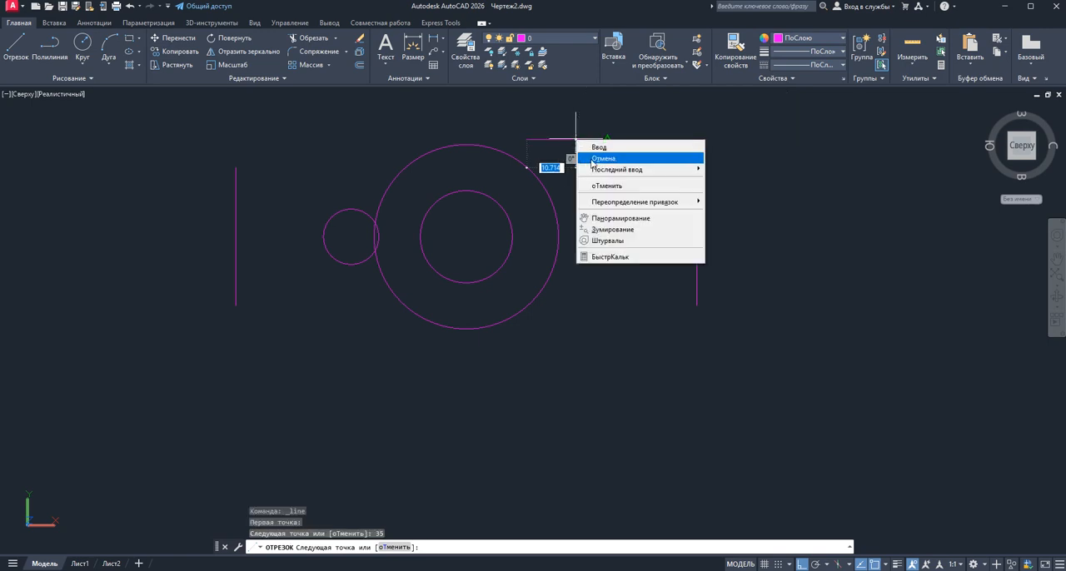
click(596, 145)
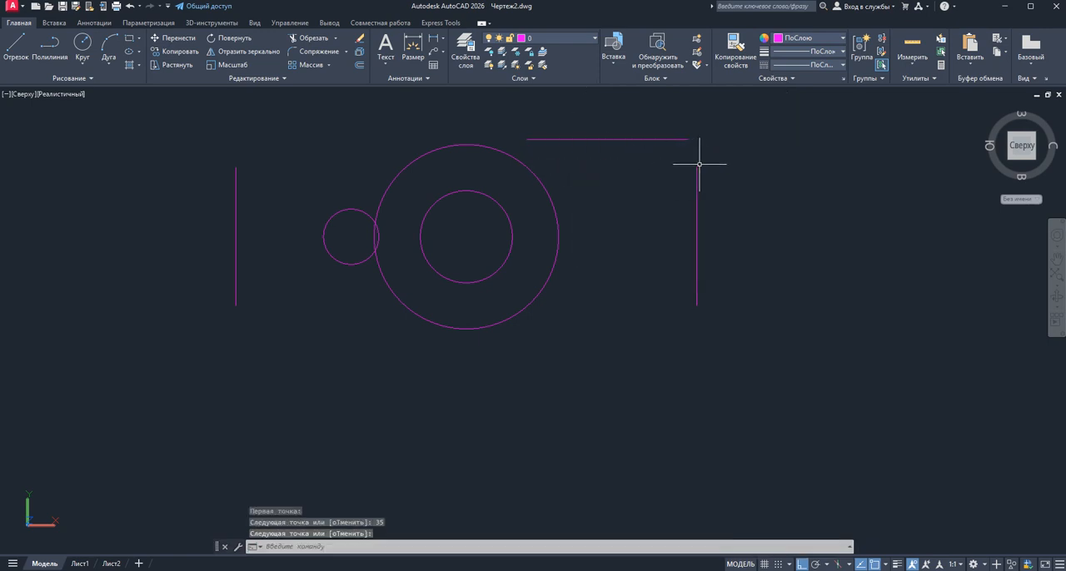
click(666, 139)
click(651, 128)
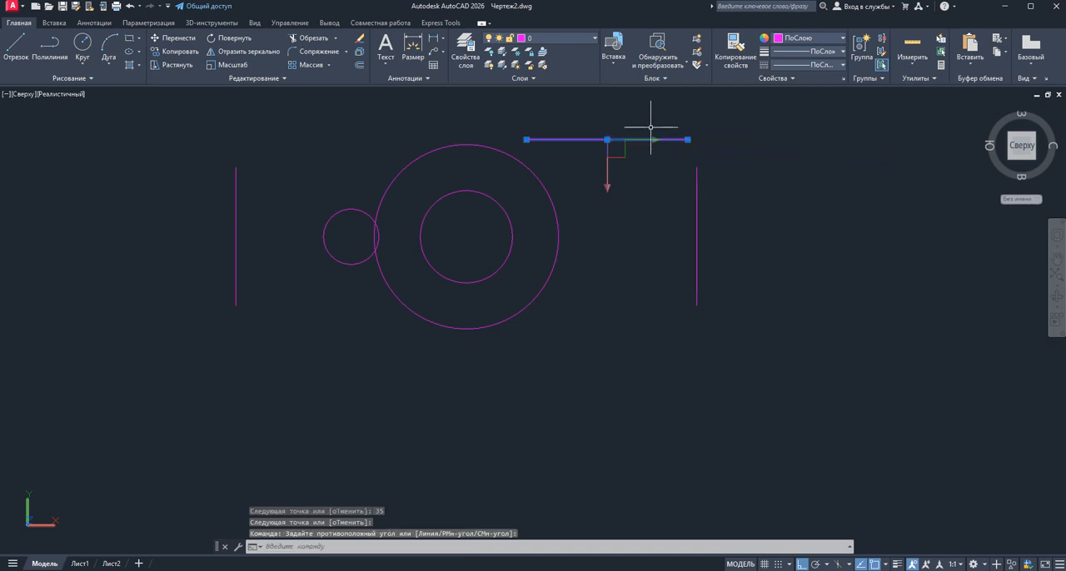
right_click(737, 142)
click(765, 209)
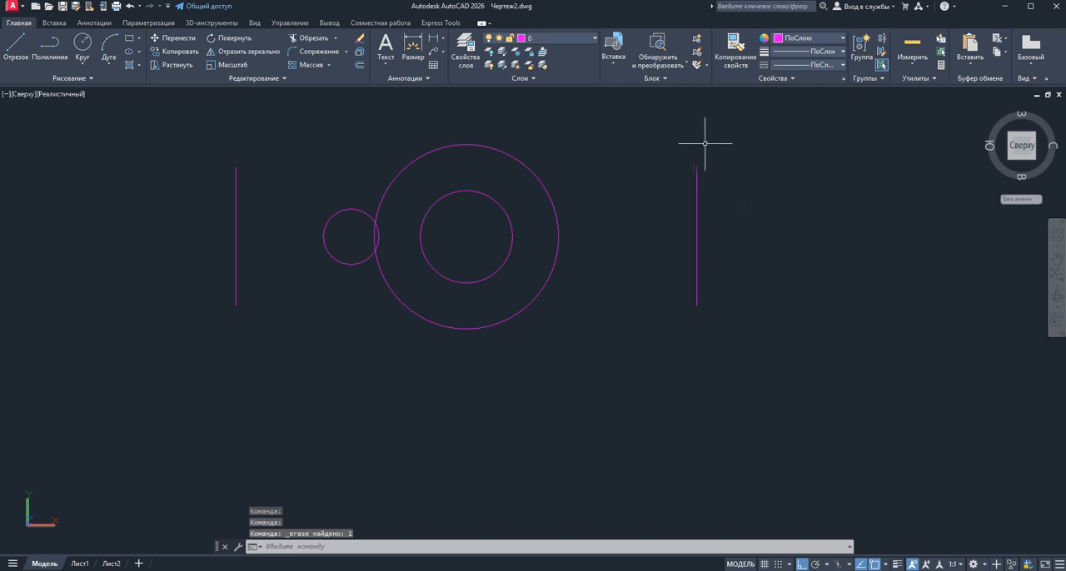
click(131, 7)
Move the 35-unit horizontal line by its right endpoint onto the upper end of the right-hand vertical line
click(614, 139)
click(763, 139)
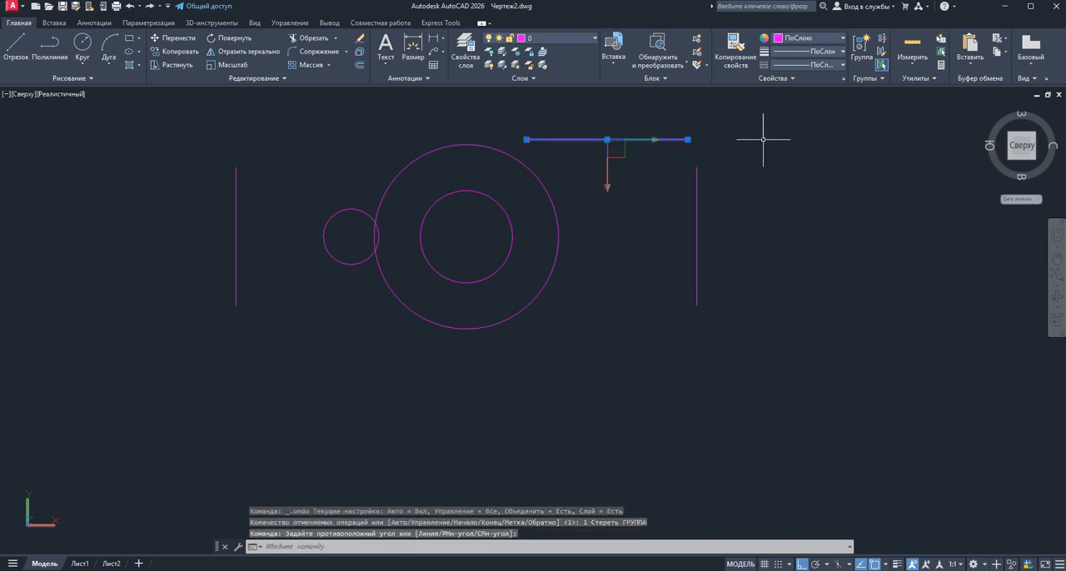
right_click(763, 140)
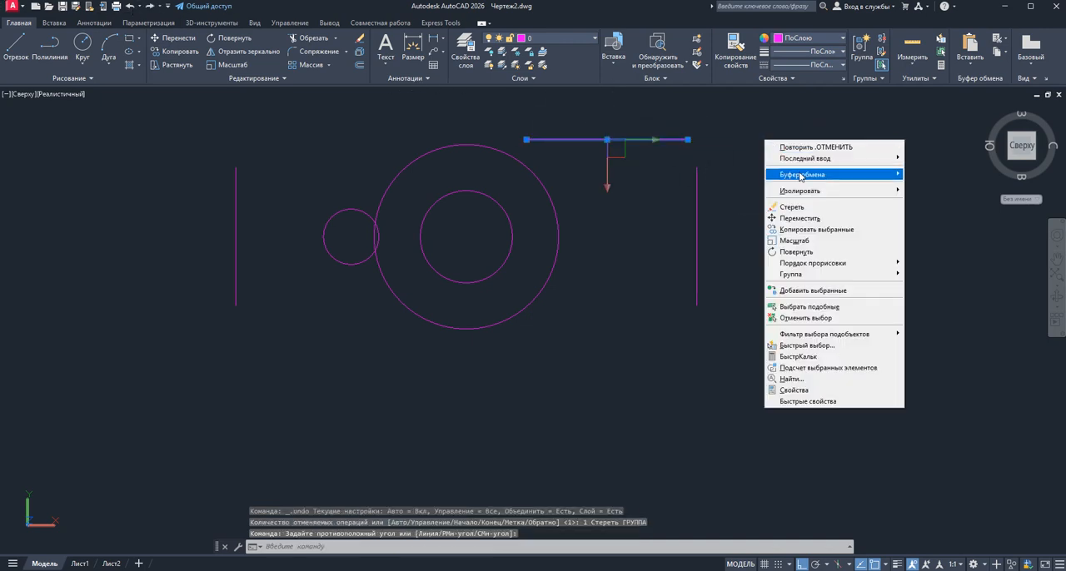
click(787, 218)
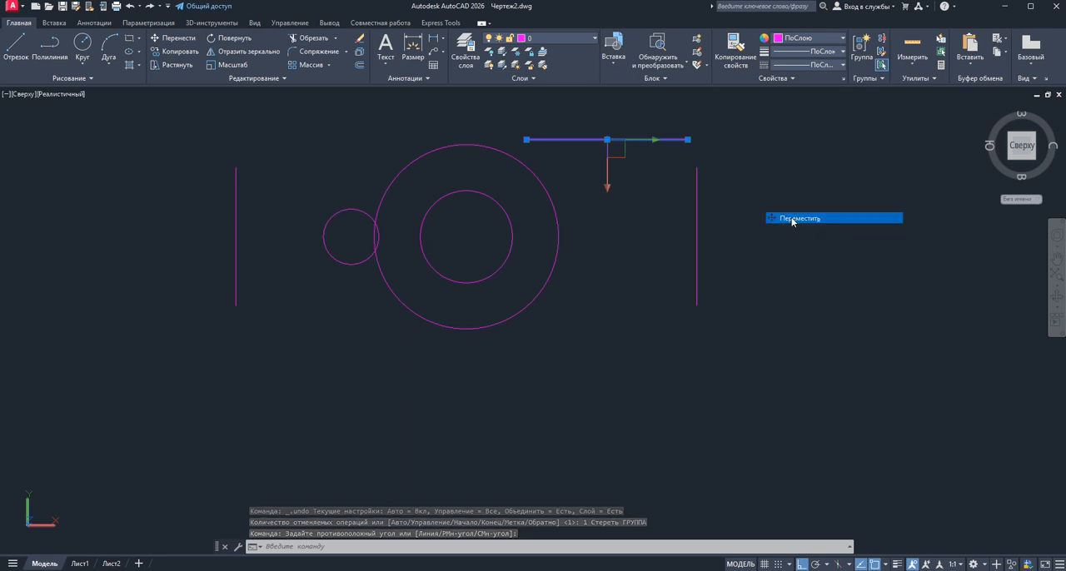
click(688, 139)
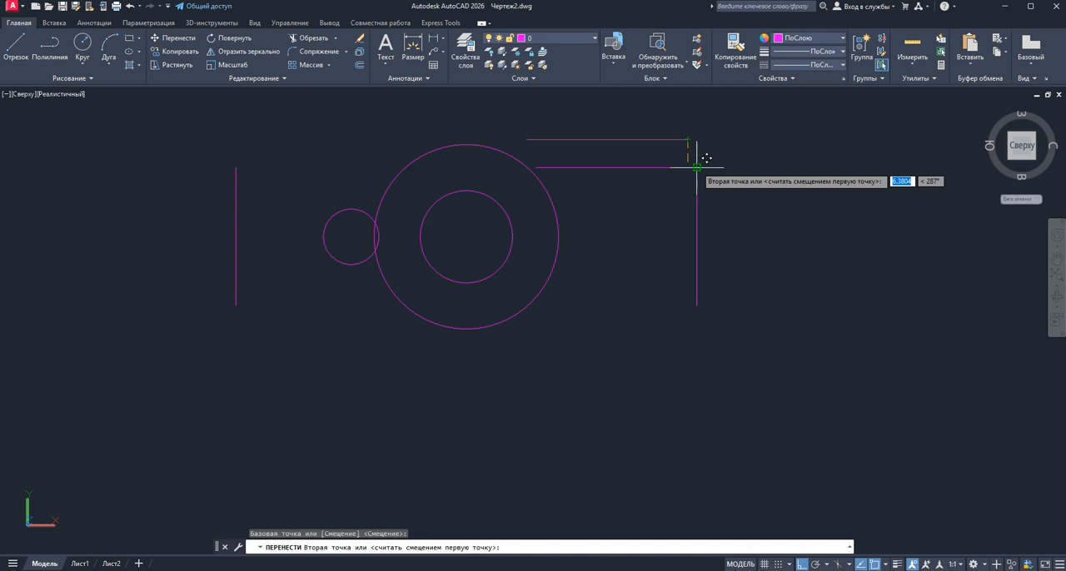
click(696, 168)
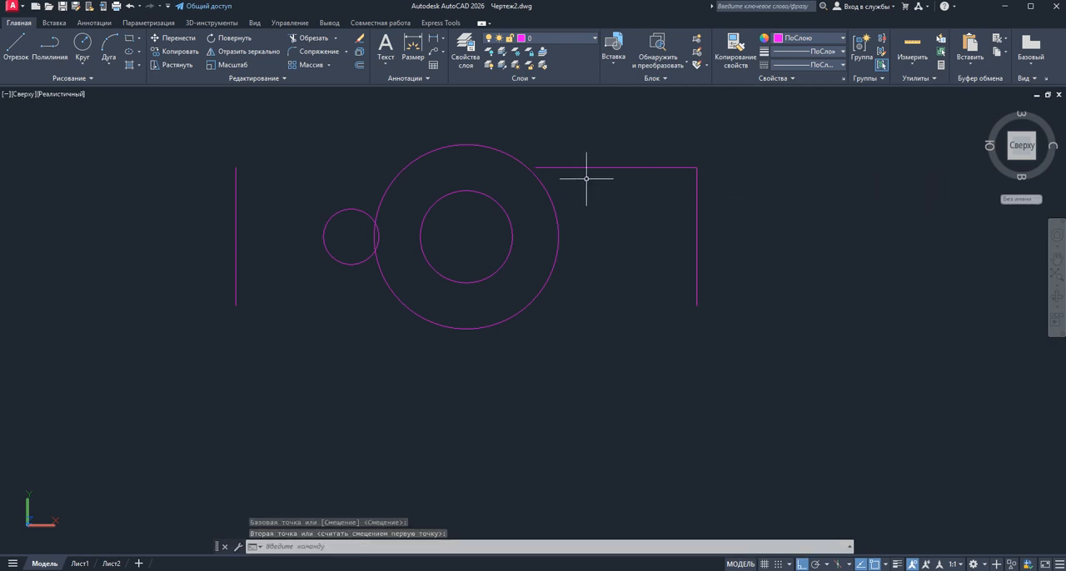
Mirror the upper horizontal line about a horizontal axis through the midpoint of the right-hand vertical line, keeping the original
click(630, 184)
click(617, 147)
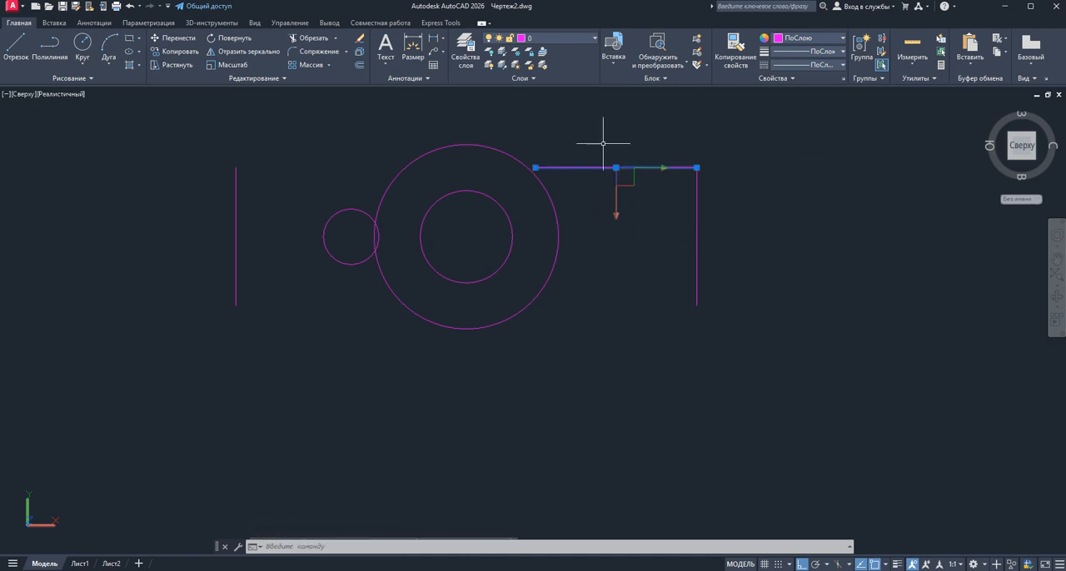
click(214, 52)
click(696, 236)
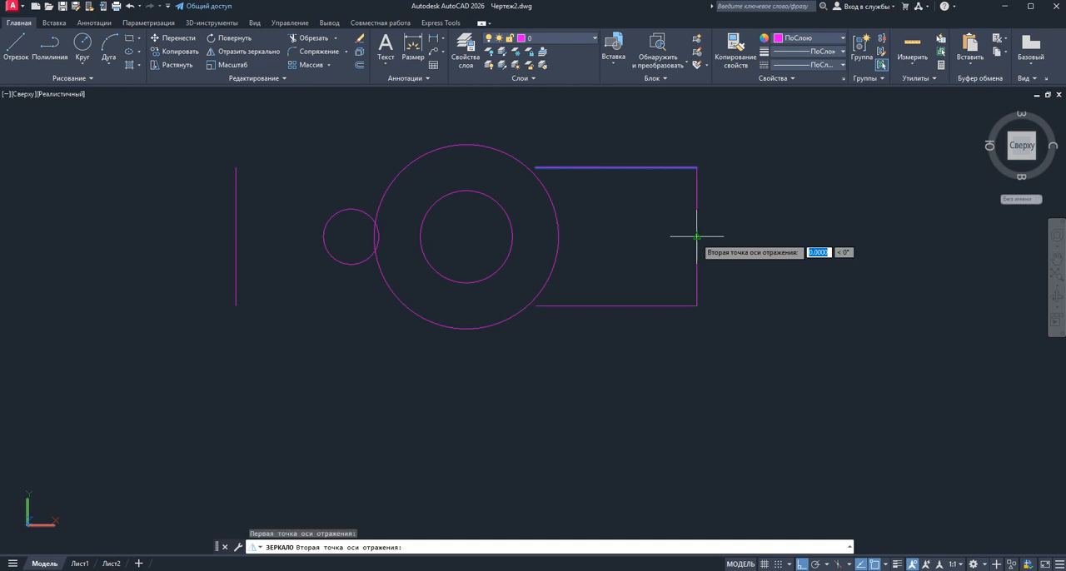
click(796, 236)
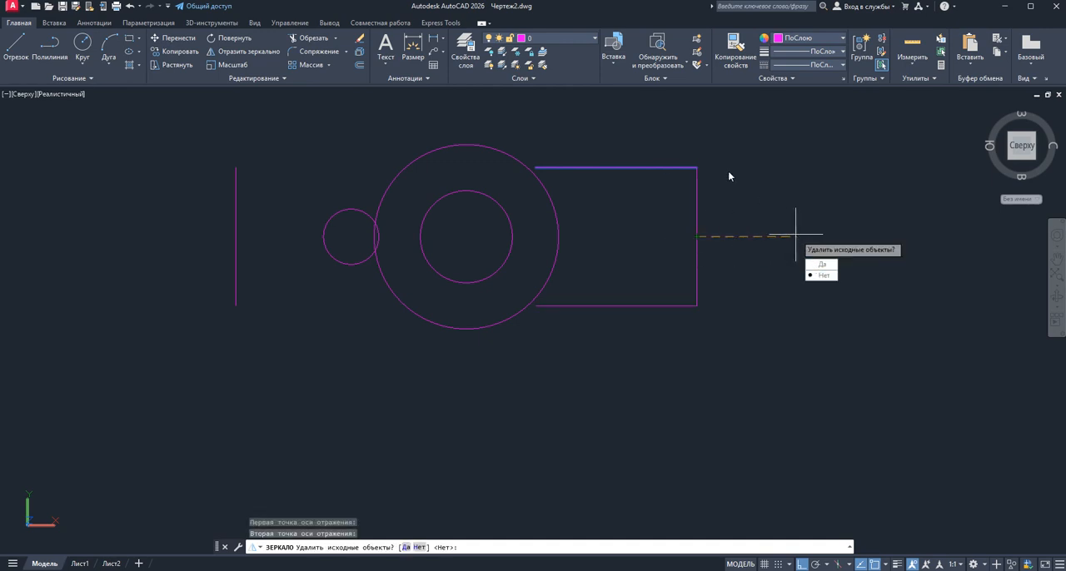
click(823, 275)
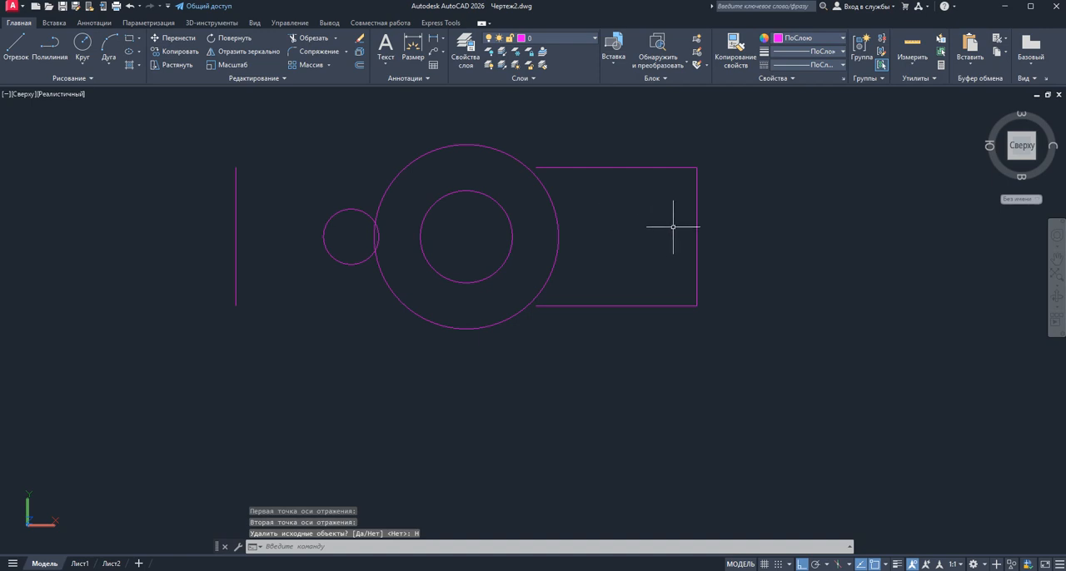
click(648, 182)
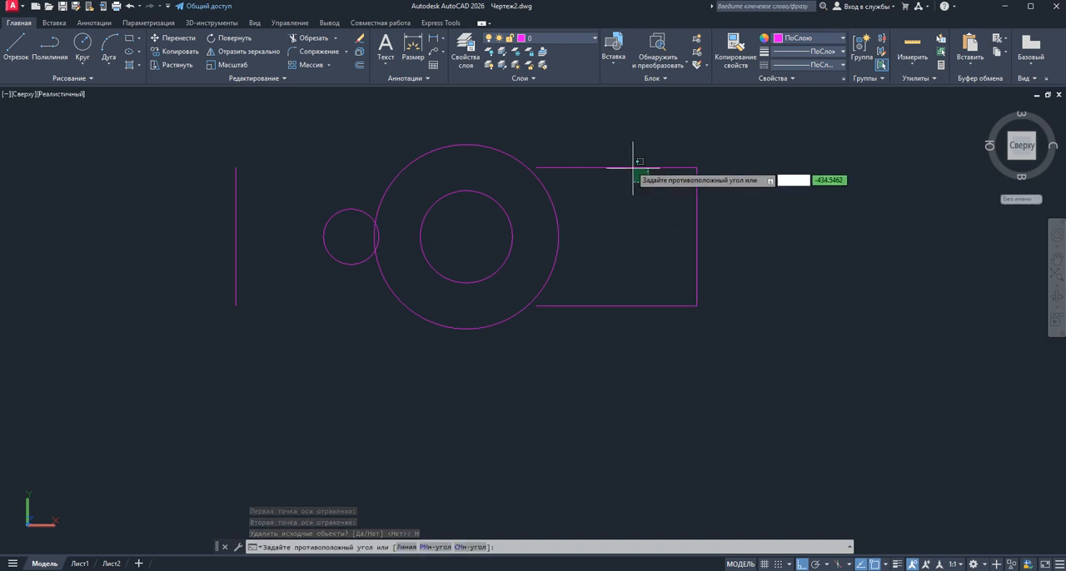
click(619, 146)
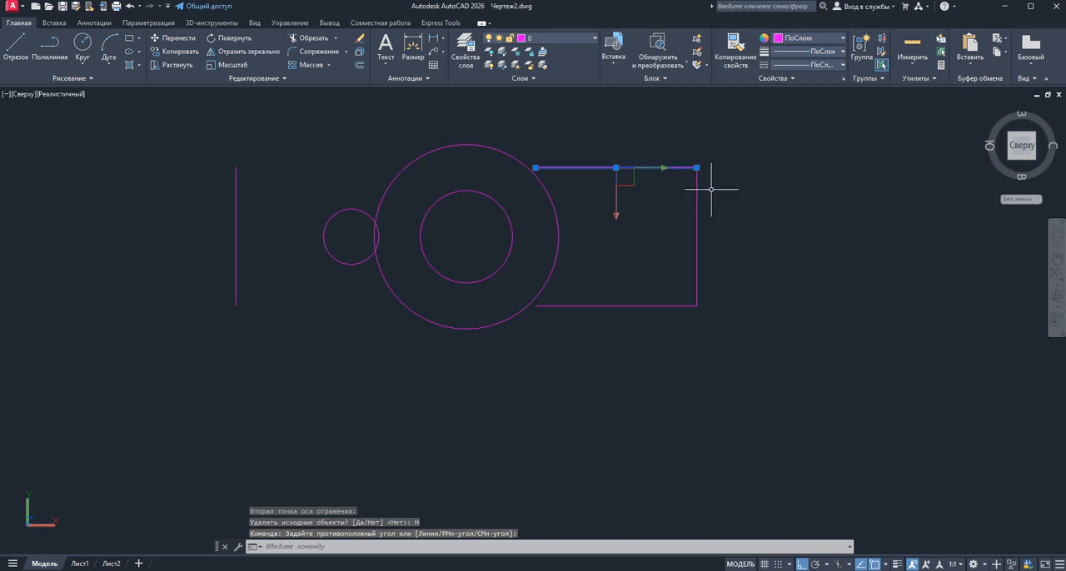
key(Escape)
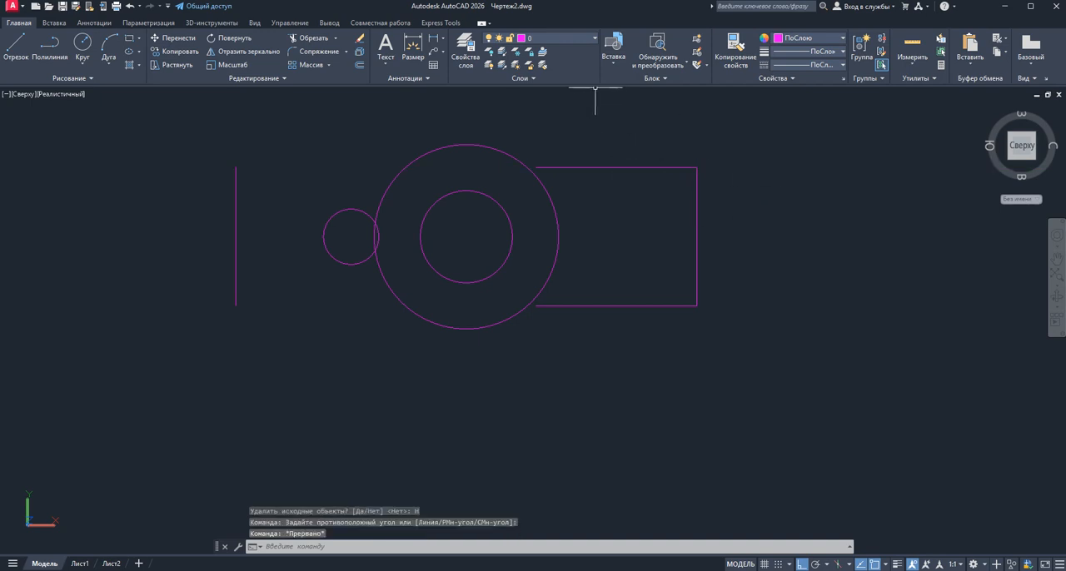
Check the distance between the upper ends of the two vertical lines with a linear dimension, without placing it
click(435, 40)
click(697, 168)
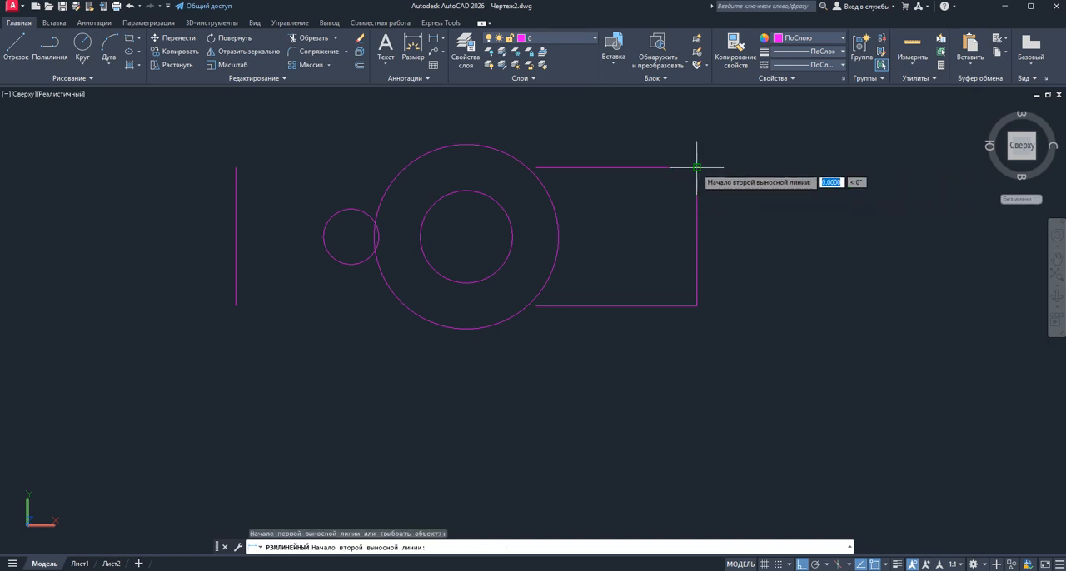
click(234, 167)
key(Escape)
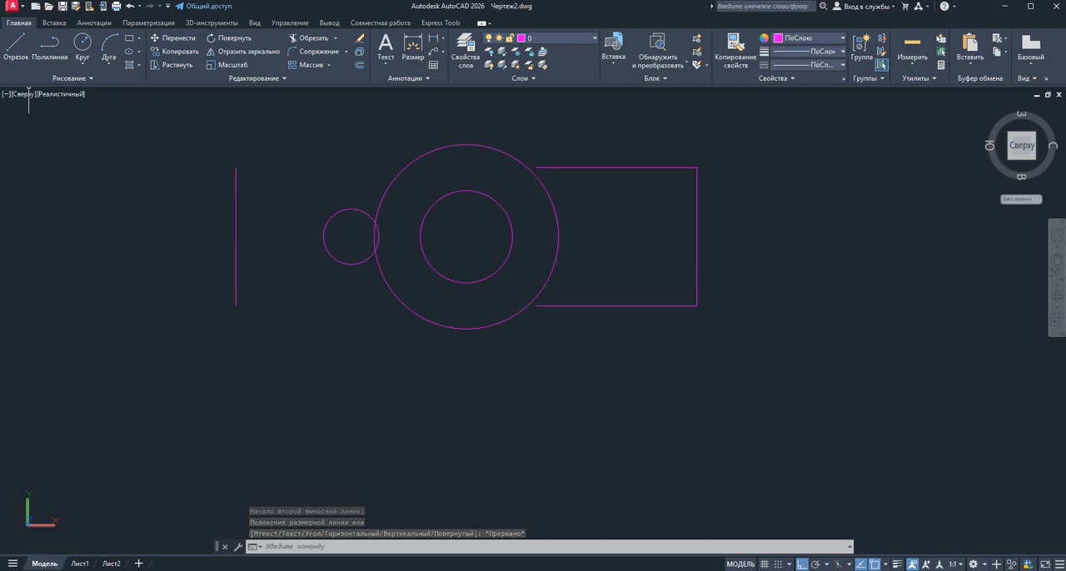
Draw a slot edge starting 5 units above the midpoint of the right-hand vertical line and running 25 units to the left
click(16, 45)
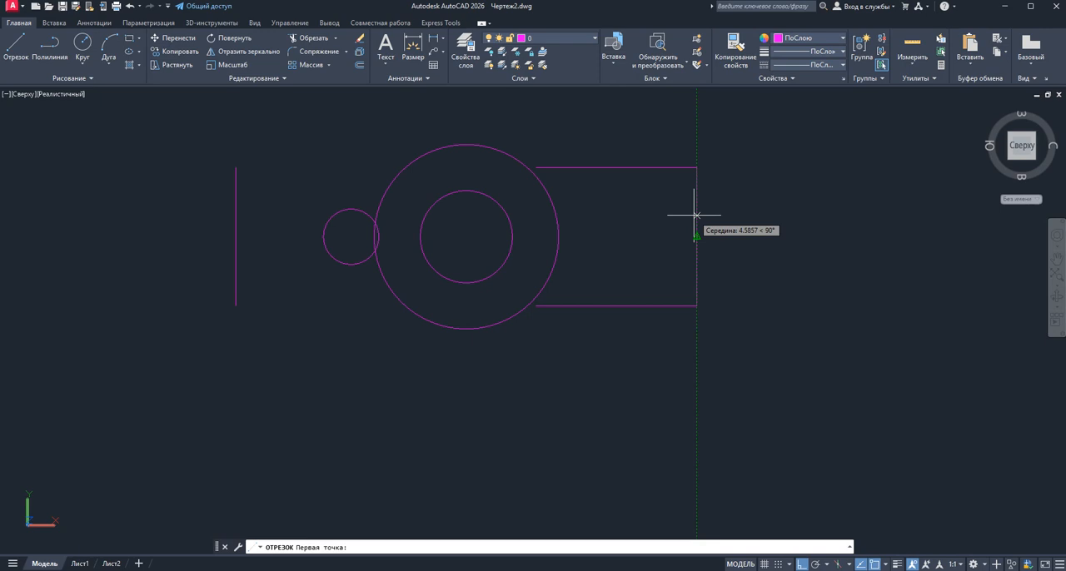
shift+right_click(760, 244)
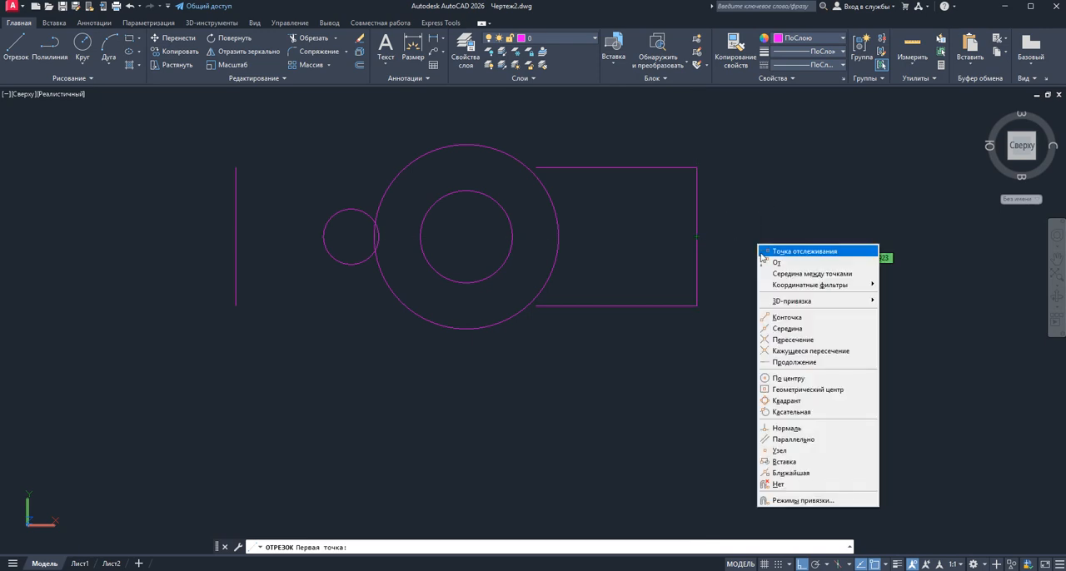
click(774, 265)
click(696, 236)
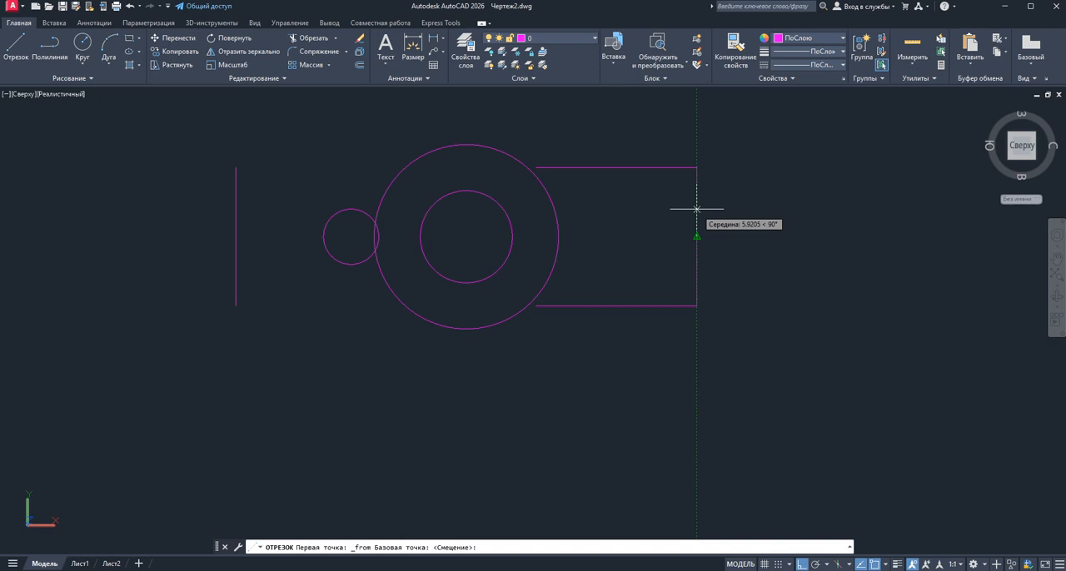
text(5)
key(Return)
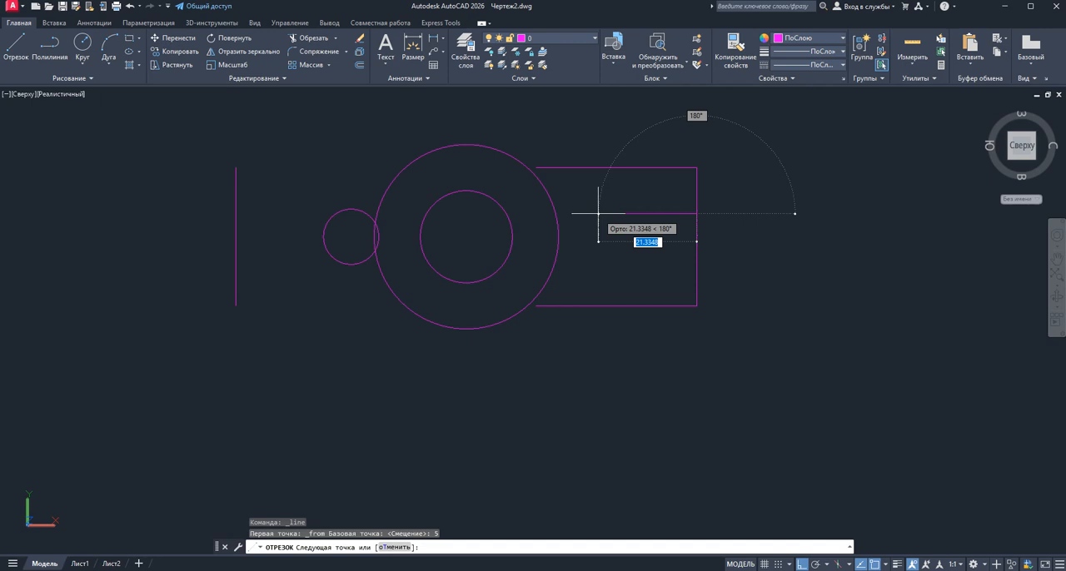
text(25)
key(Return)
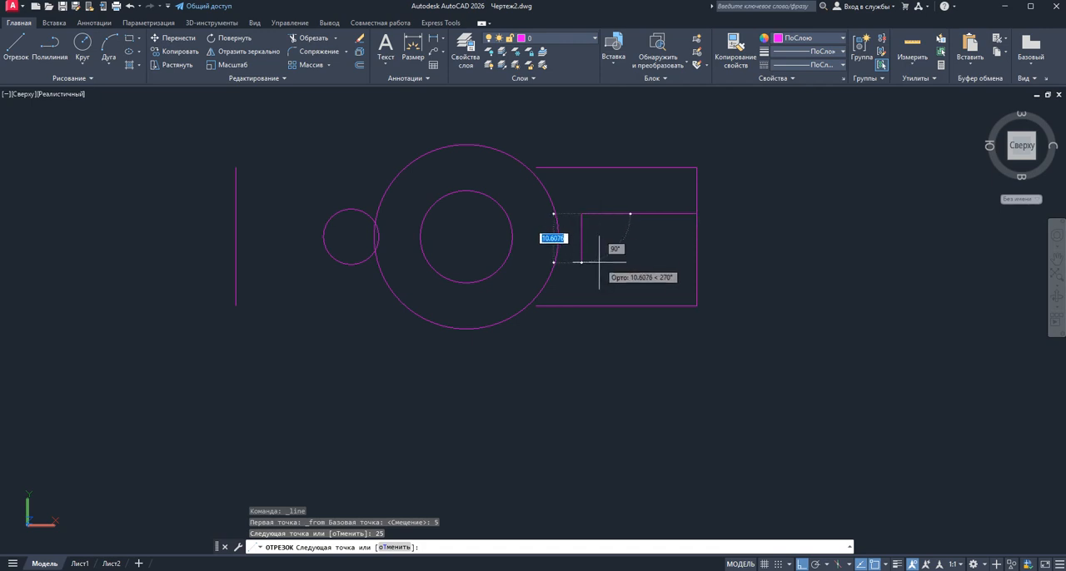
Continue the slot outline 10 units down and back horizontally to the right-hand vertical line, and finish the line
key(BackSpace)
text(10)
key(Return)
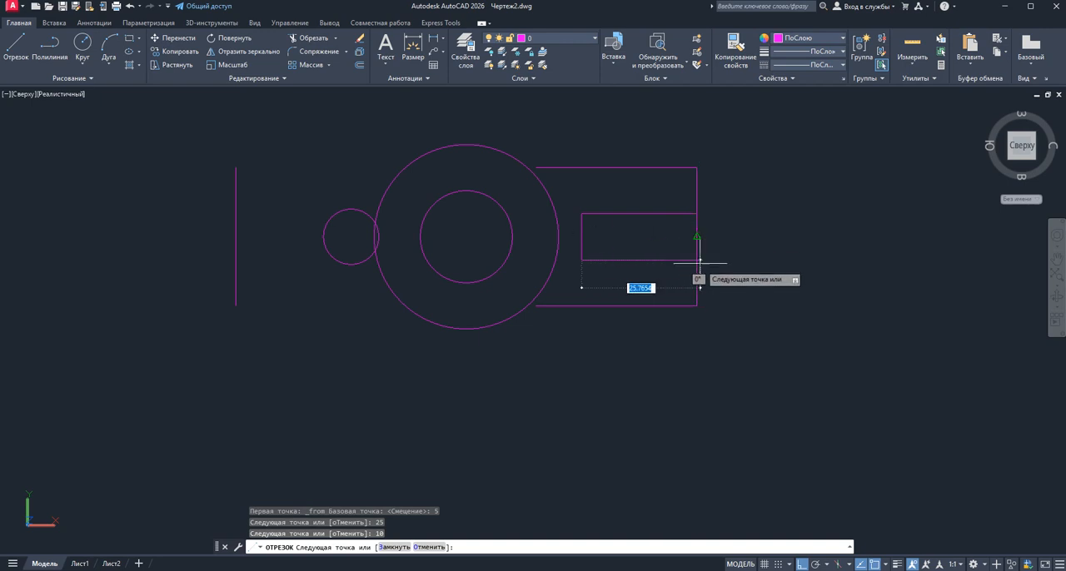
scroll(698, 260, up, 3)
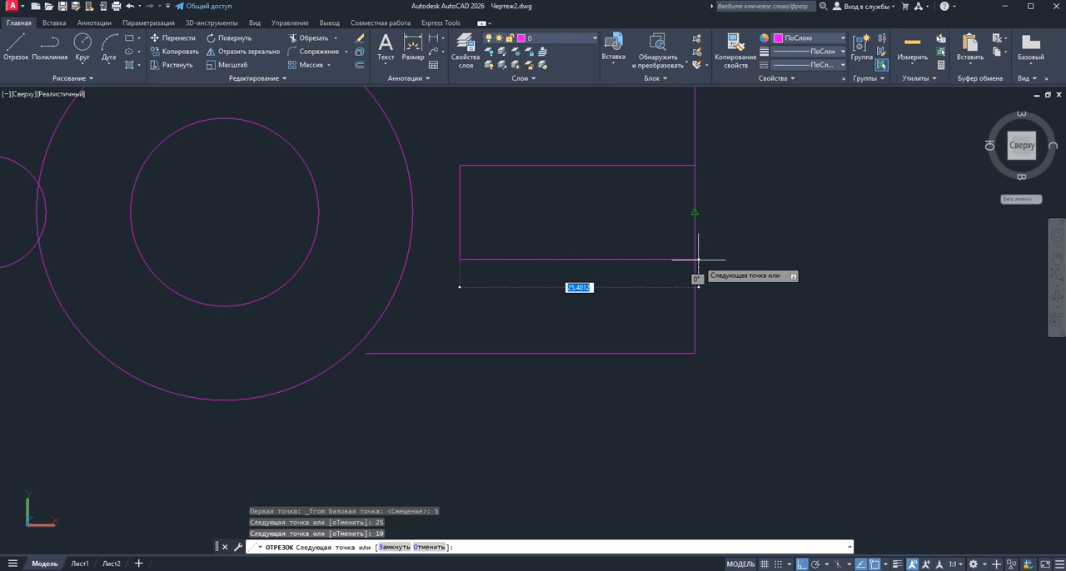
click(695, 259)
right_click(742, 260)
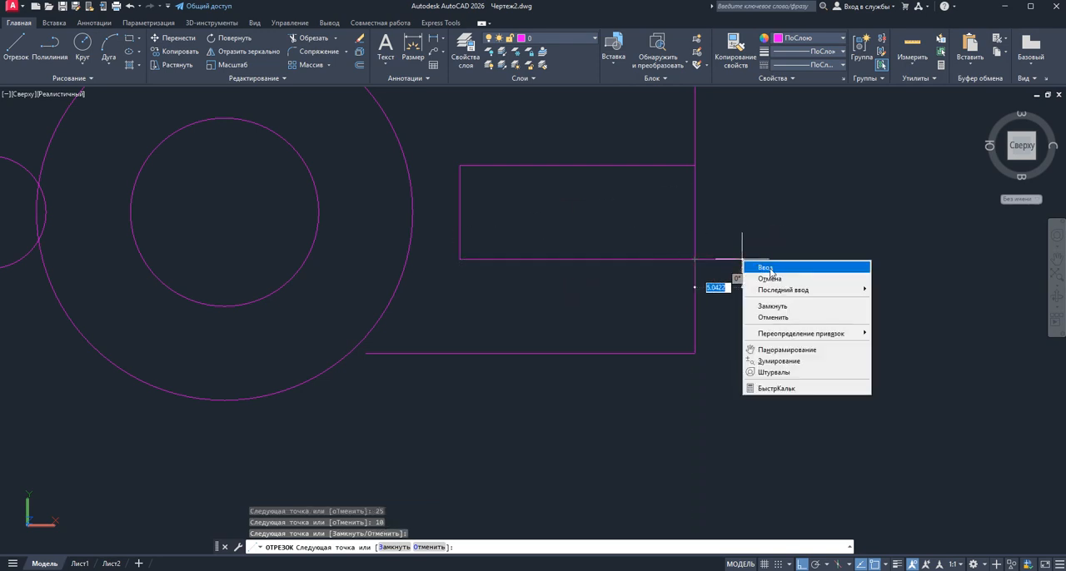
click(768, 268)
scroll(751, 212, down, 2)
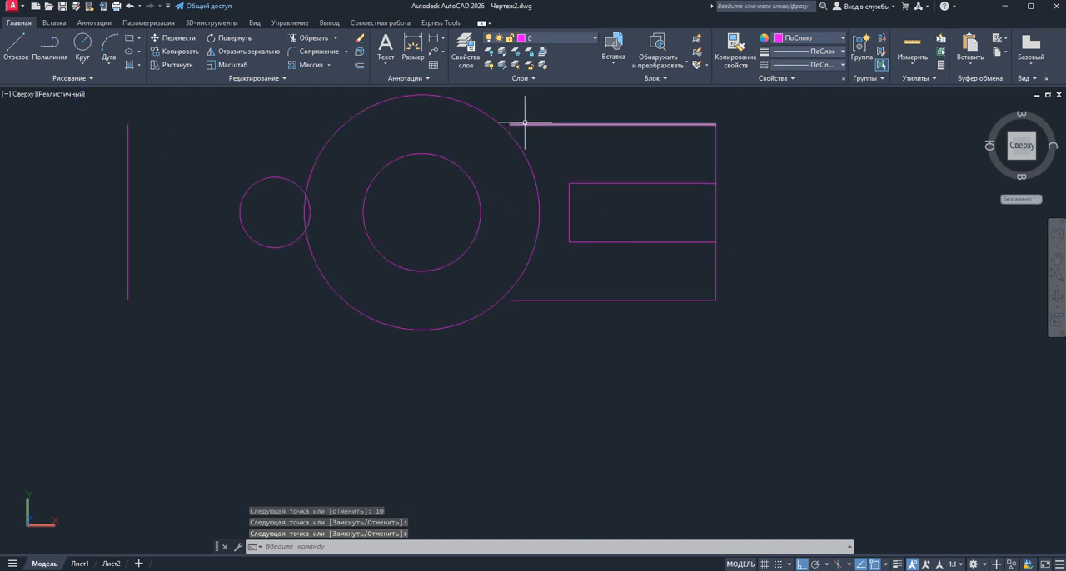
scroll(412, 182, down, 2)
click(538, 158)
click(494, 130)
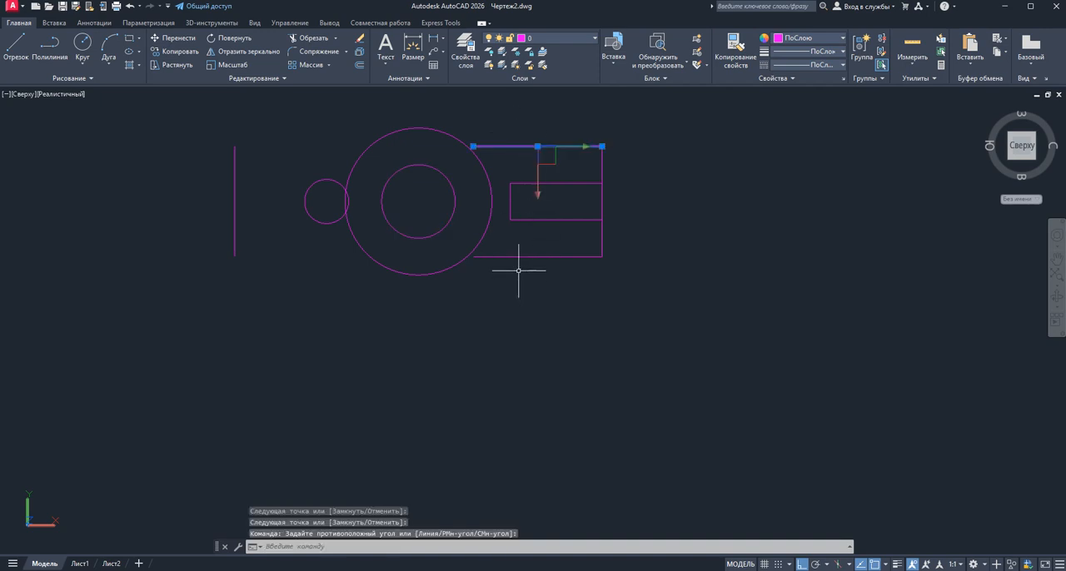
key(Escape)
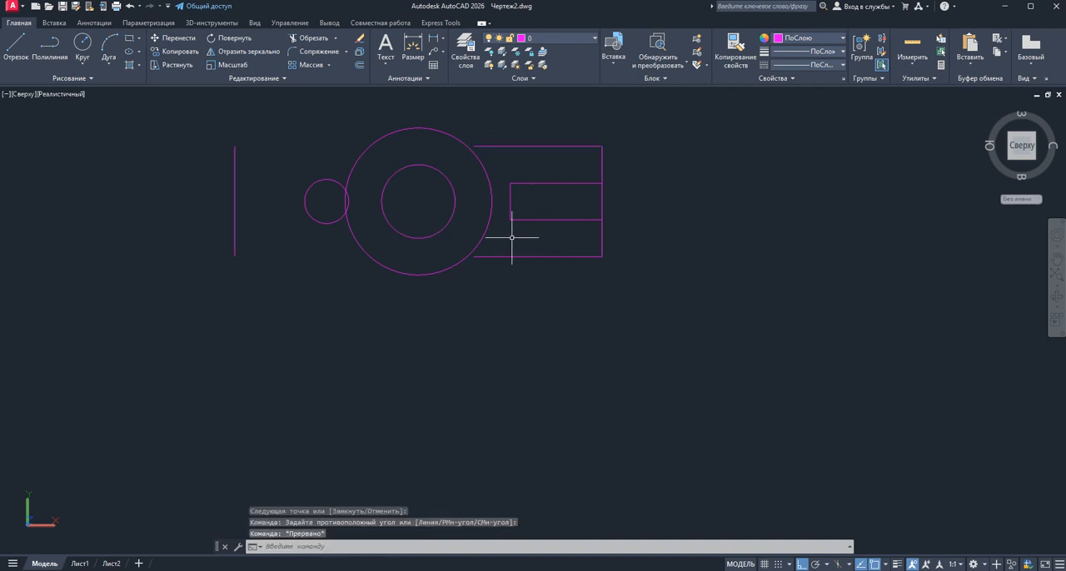
Mirror the two outer horizontal lines about a vertical axis through the concentric circles' centre, keeping the originals
click(531, 157)
click(515, 137)
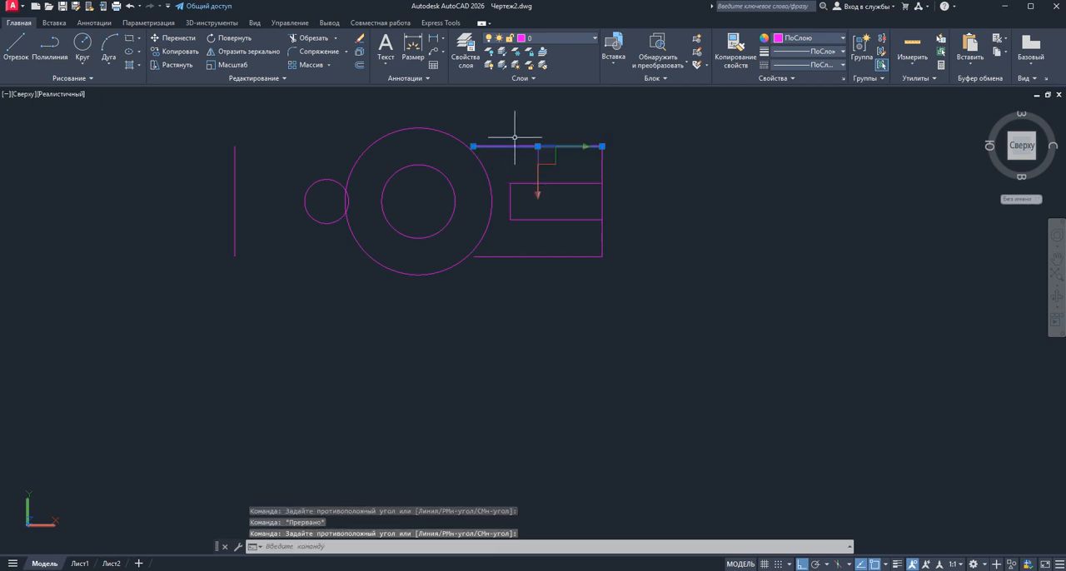
click(530, 271)
click(525, 247)
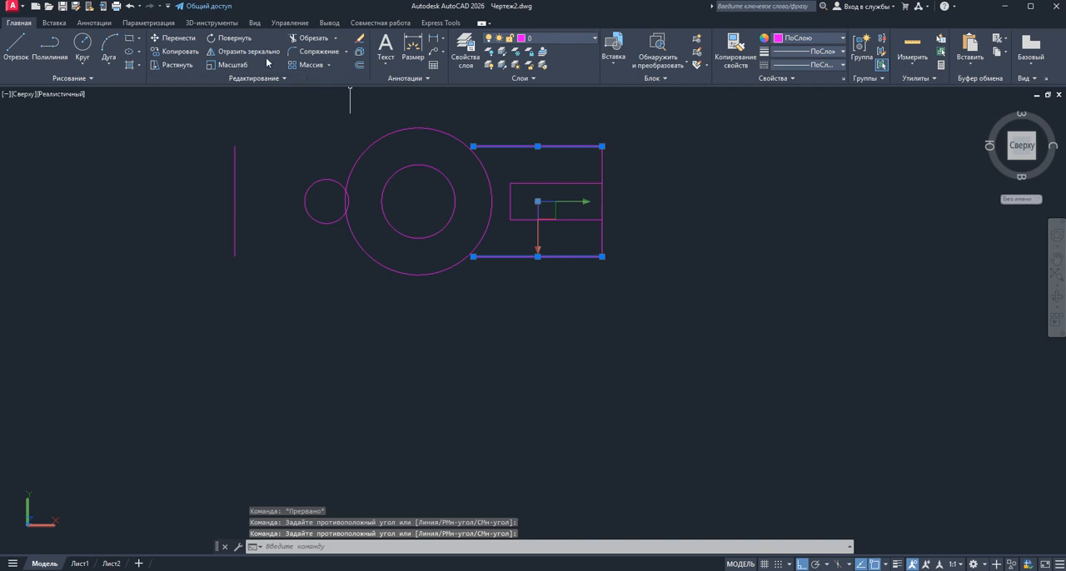
click(242, 51)
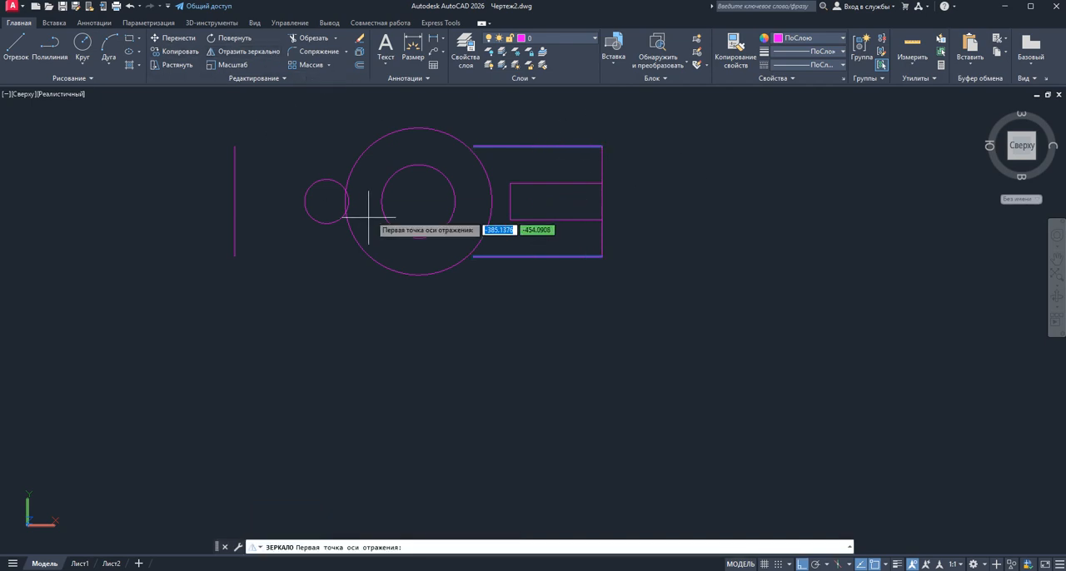
click(418, 201)
click(418, 112)
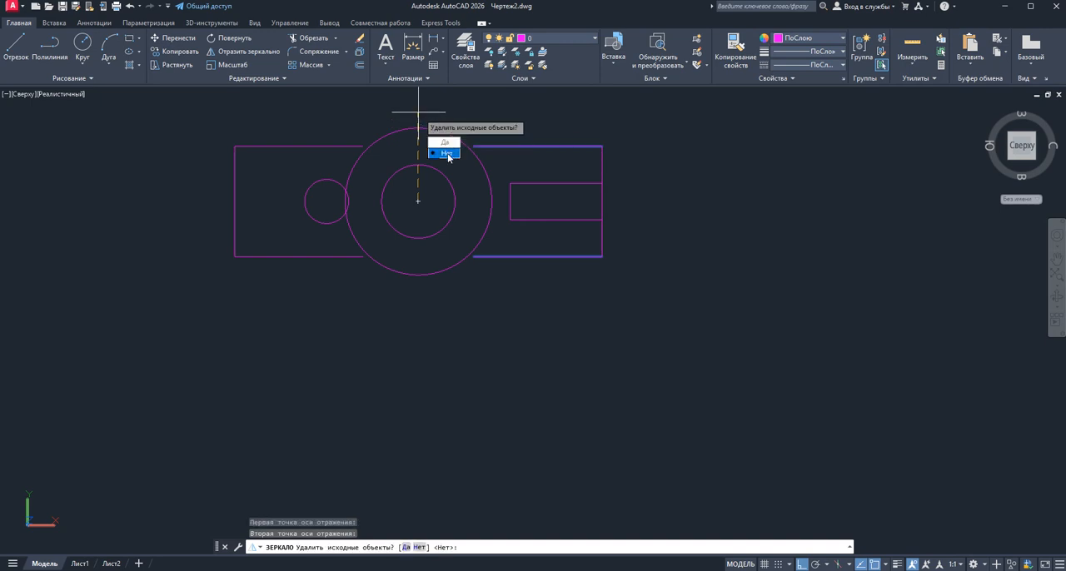
click(448, 154)
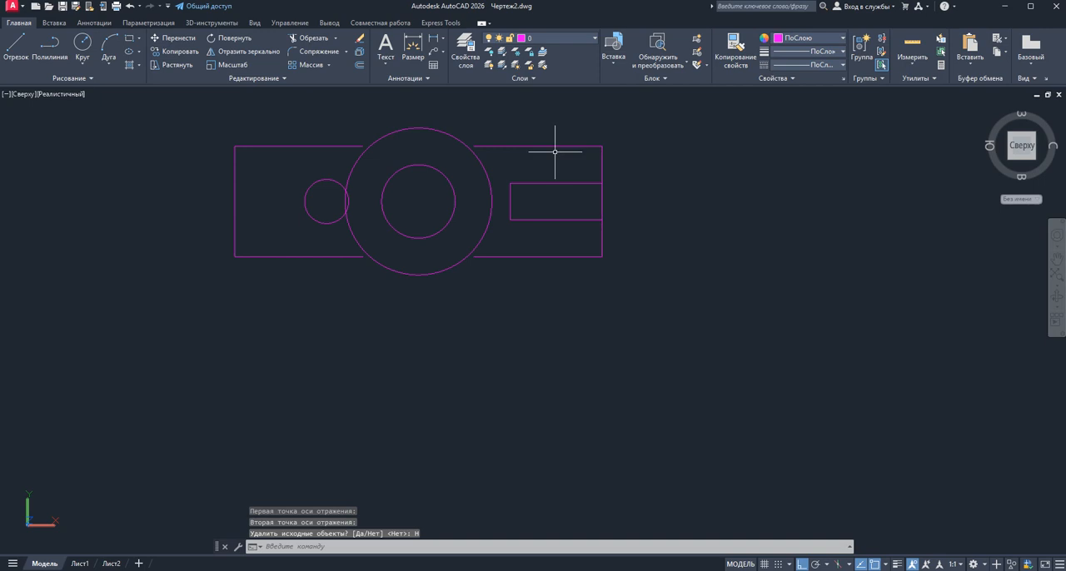
Extend the inner ends of the four outer horizontal lines to the large circle
scroll(308, 179, up, 2)
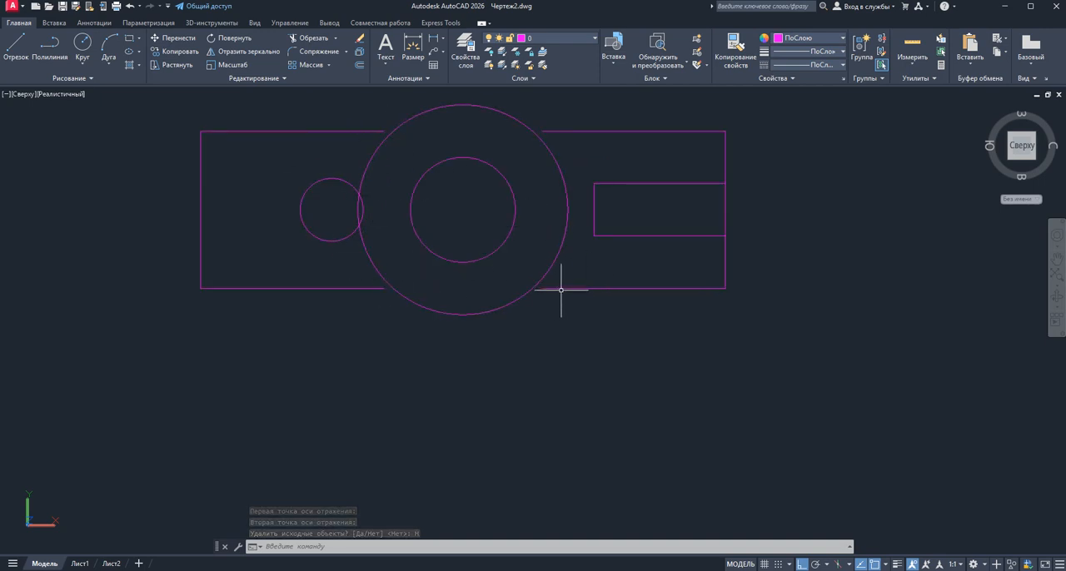
click(336, 39)
click(322, 80)
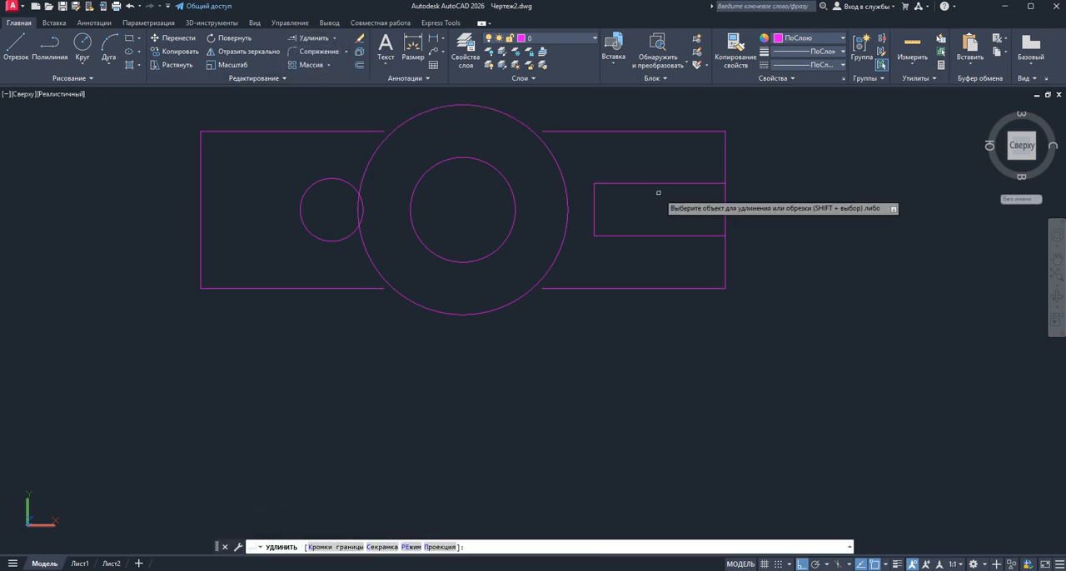
click(581, 130)
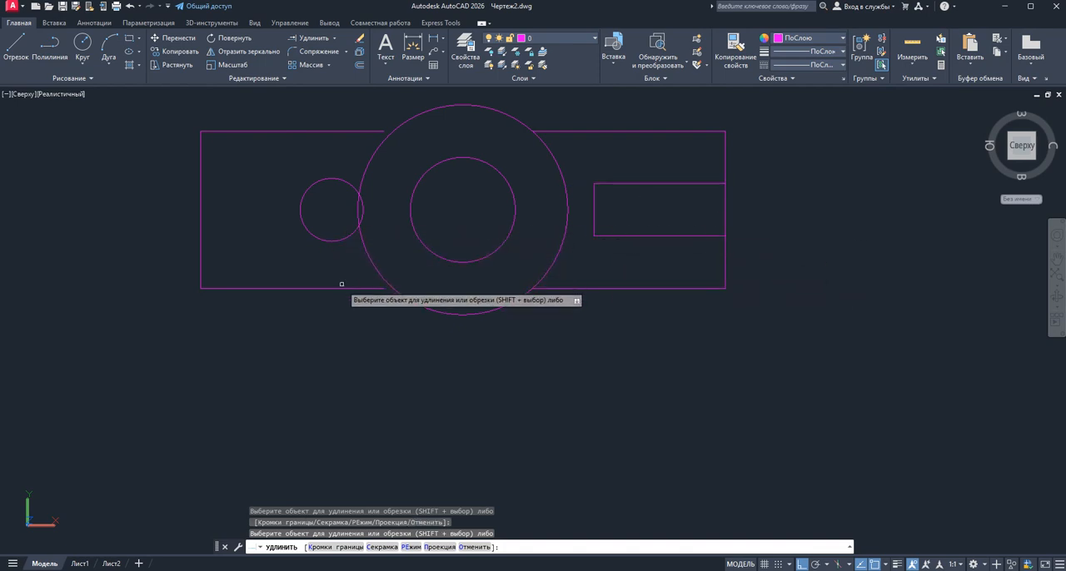
click(350, 133)
click(345, 129)
right_click(283, 167)
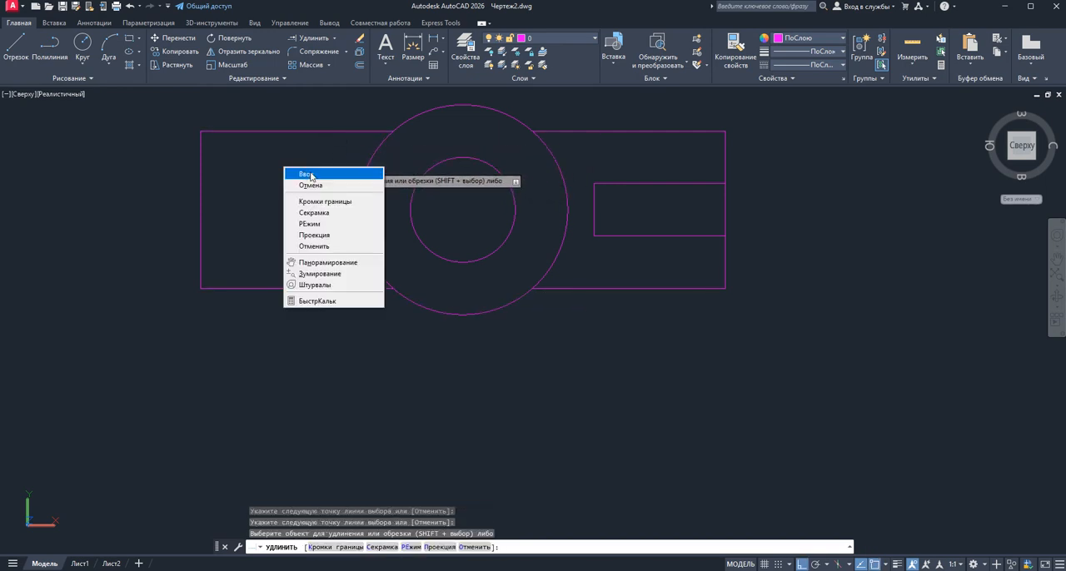
click(314, 175)
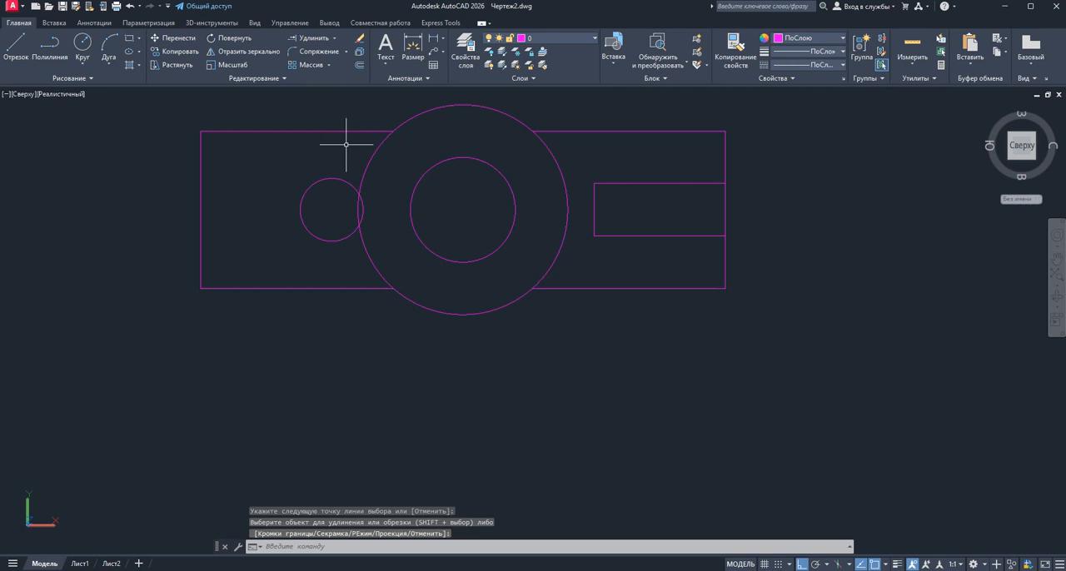
Trim the large circle's side arcs between the outer horizontal lines and the vertical segment closing the slot's open end
click(334, 38)
click(321, 56)
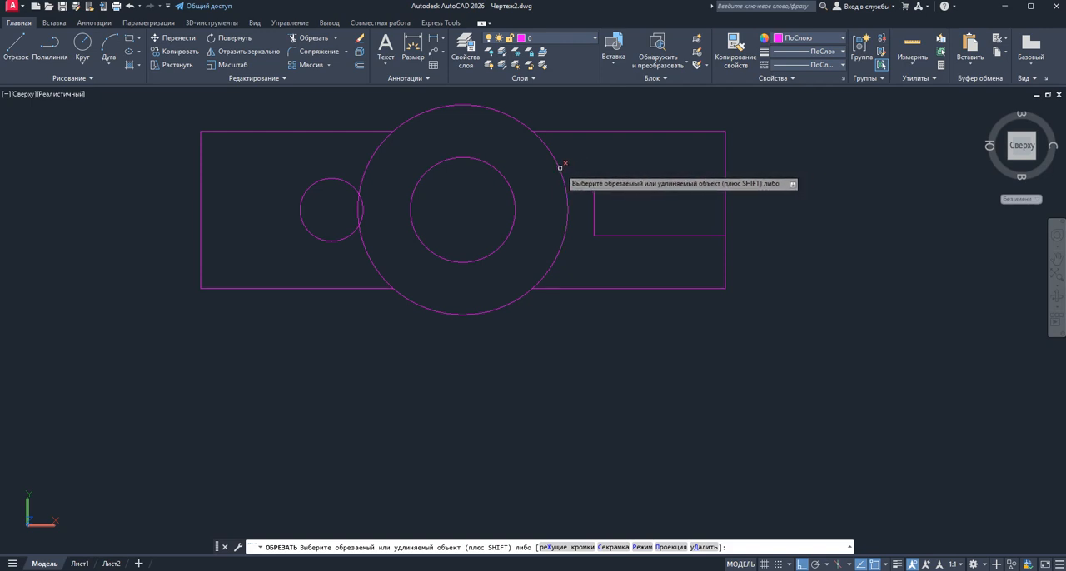
click(560, 167)
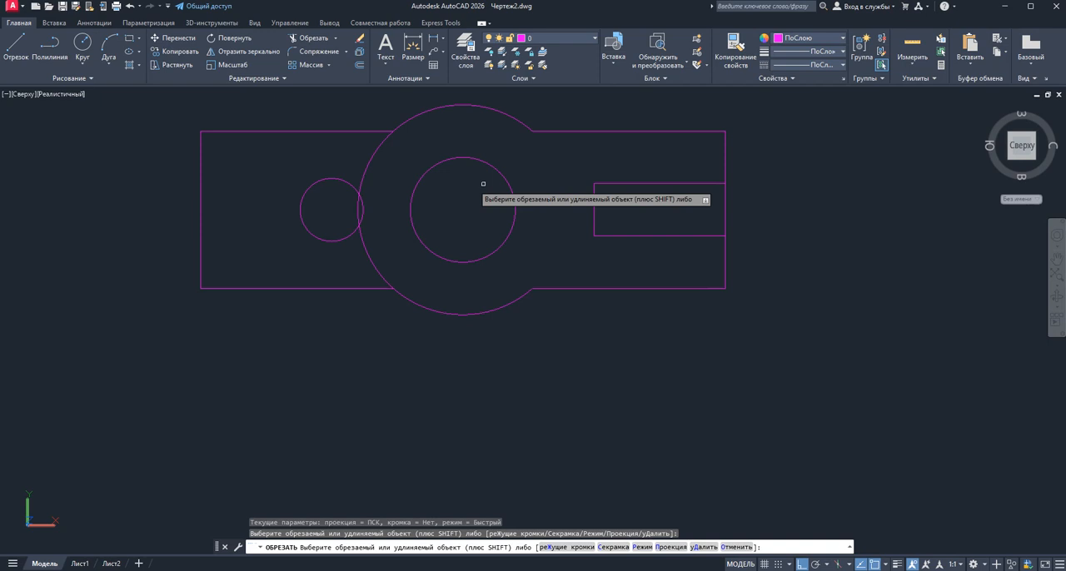
drag(371, 154, 361, 153)
click(359, 205)
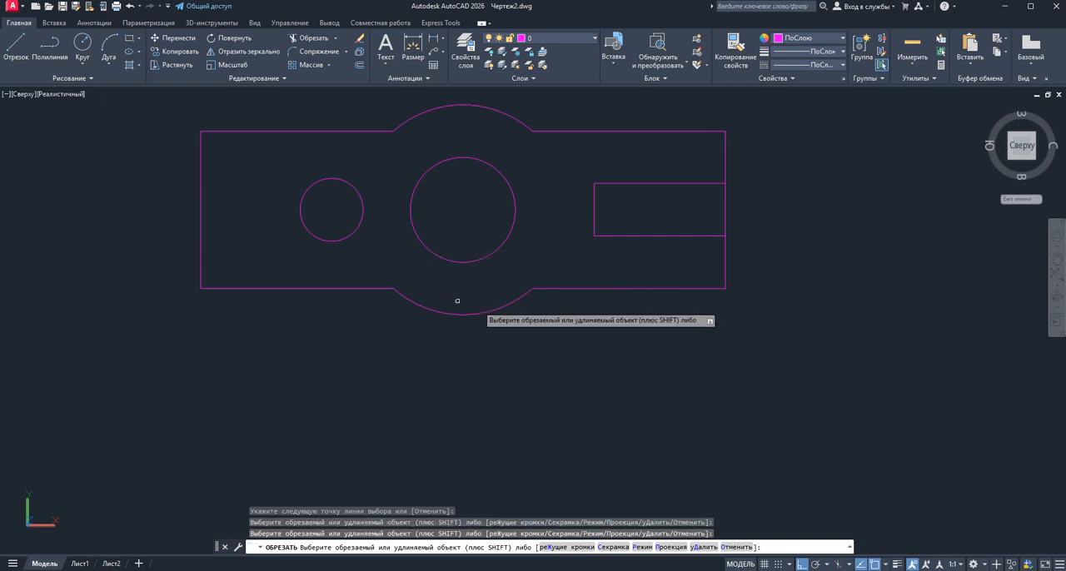
click(724, 204)
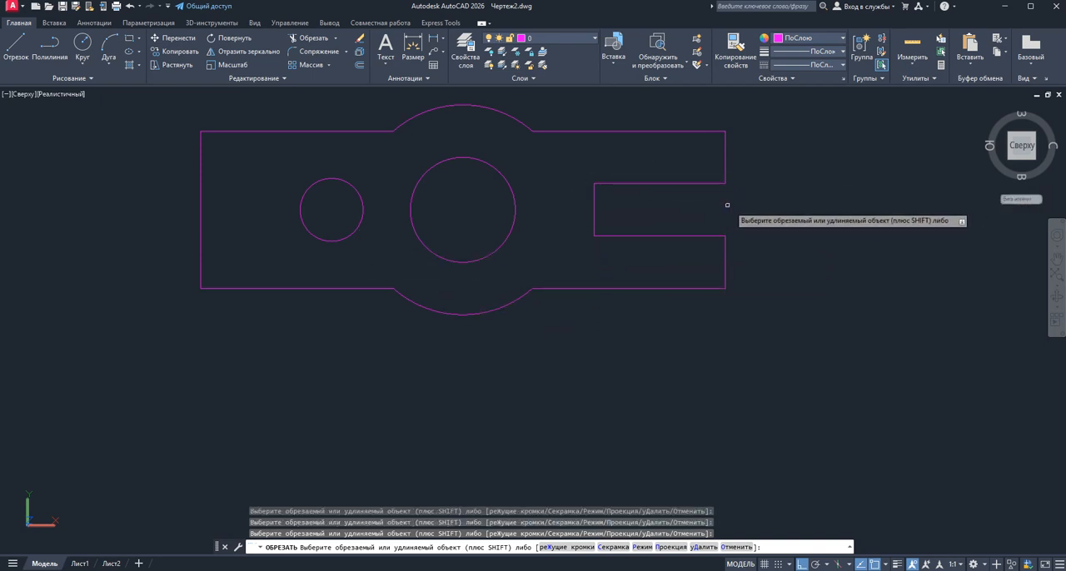
right_click(814, 197)
click(831, 204)
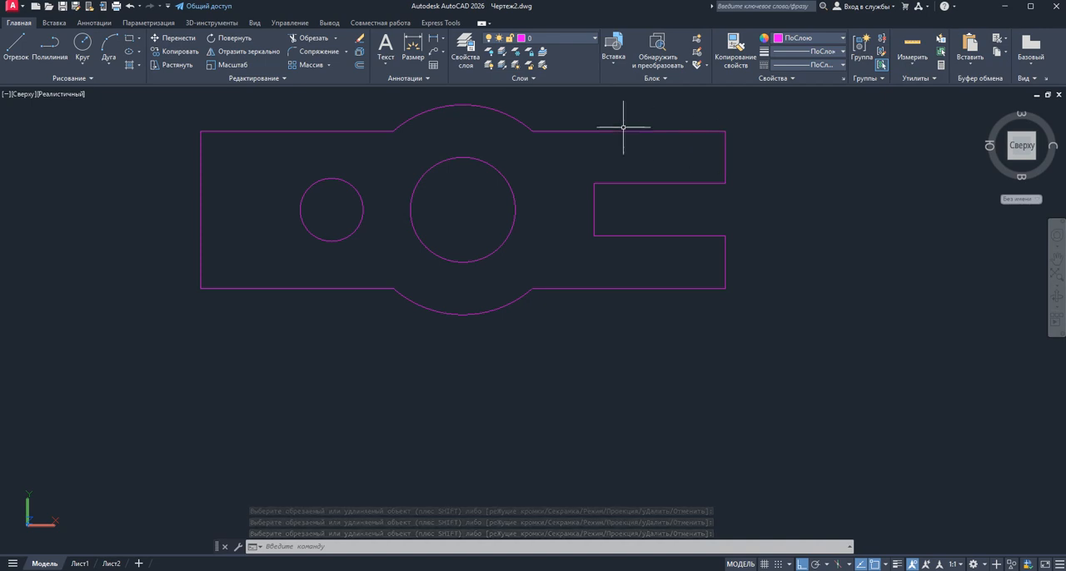
click(465, 52)
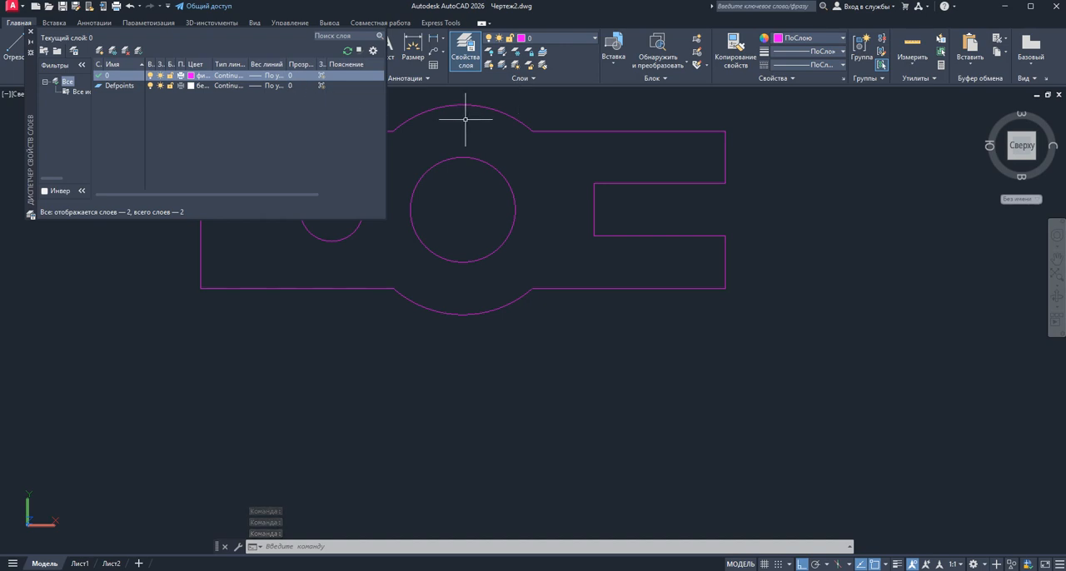
key(Escape)
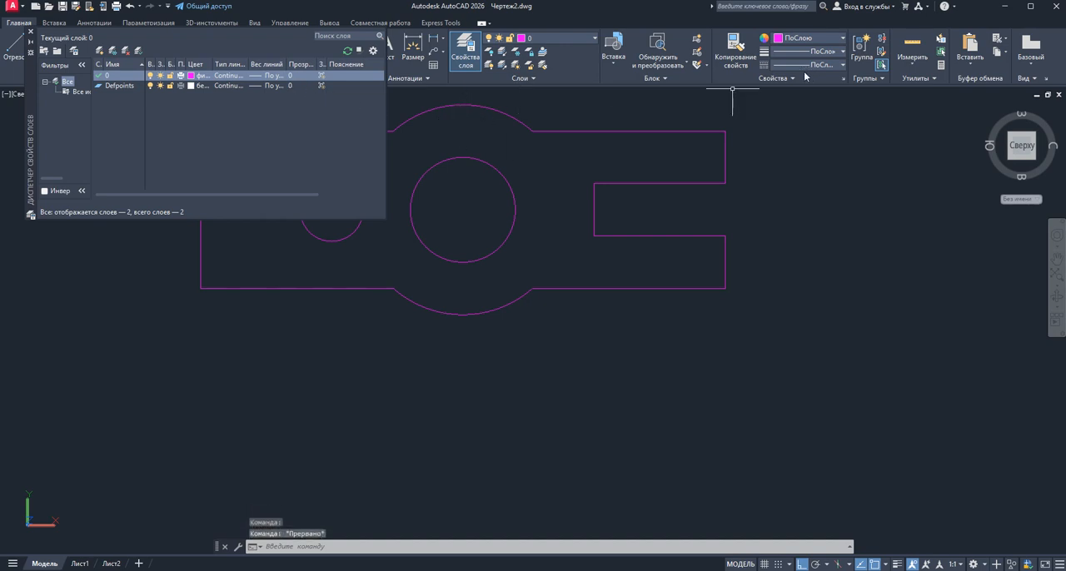
click(32, 34)
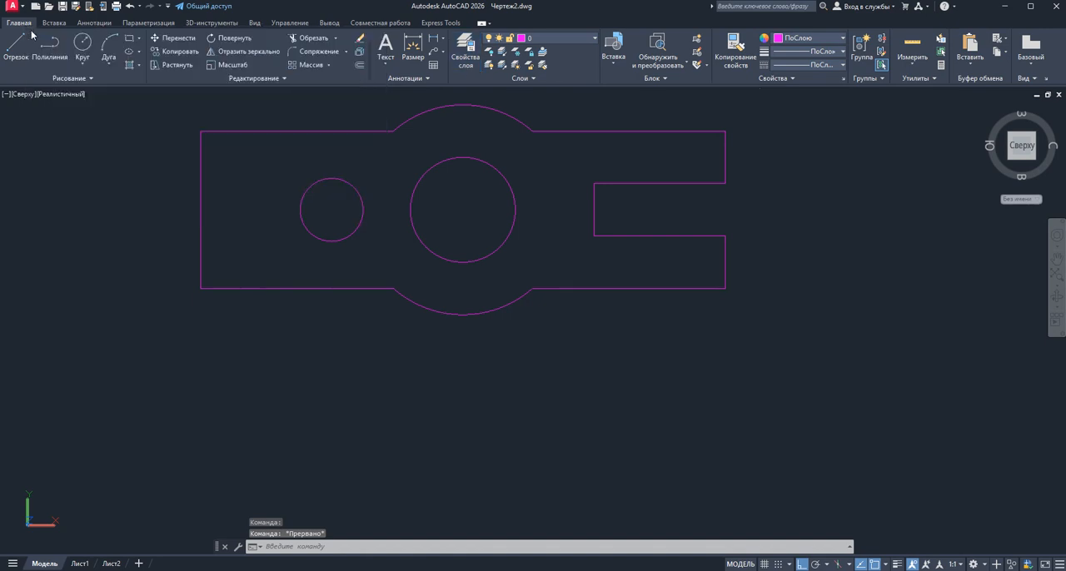
Set the current object colour to white (255,255,255) and place a linear dimension of the slot's depth above the part
click(791, 39)
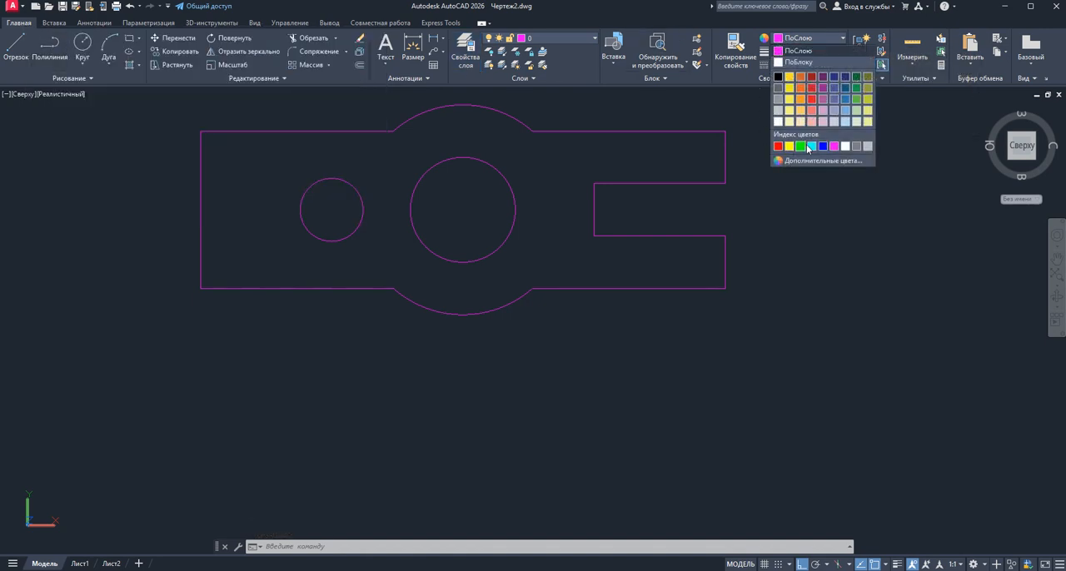
click(779, 122)
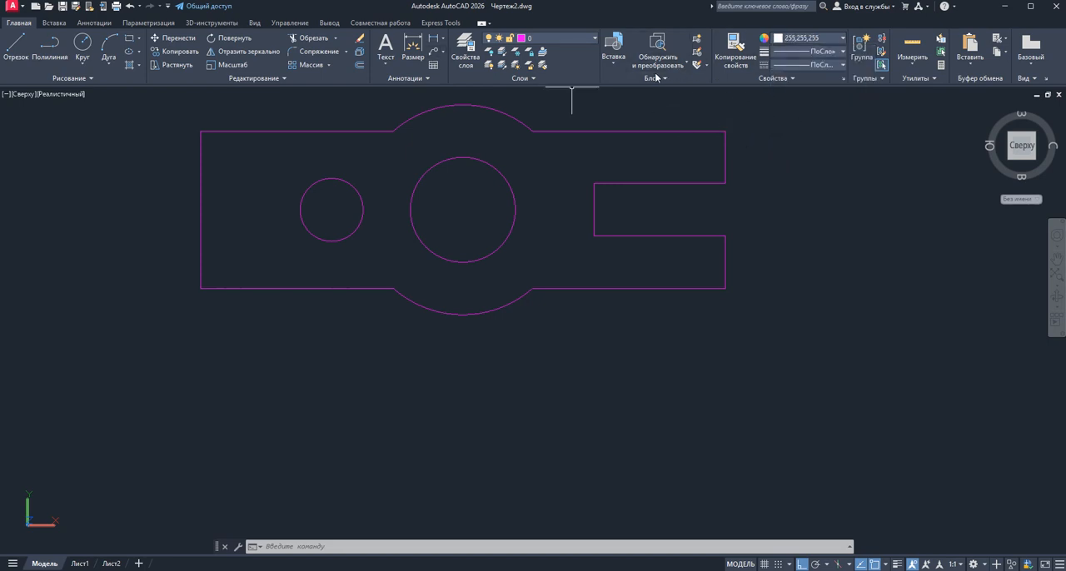
click(435, 39)
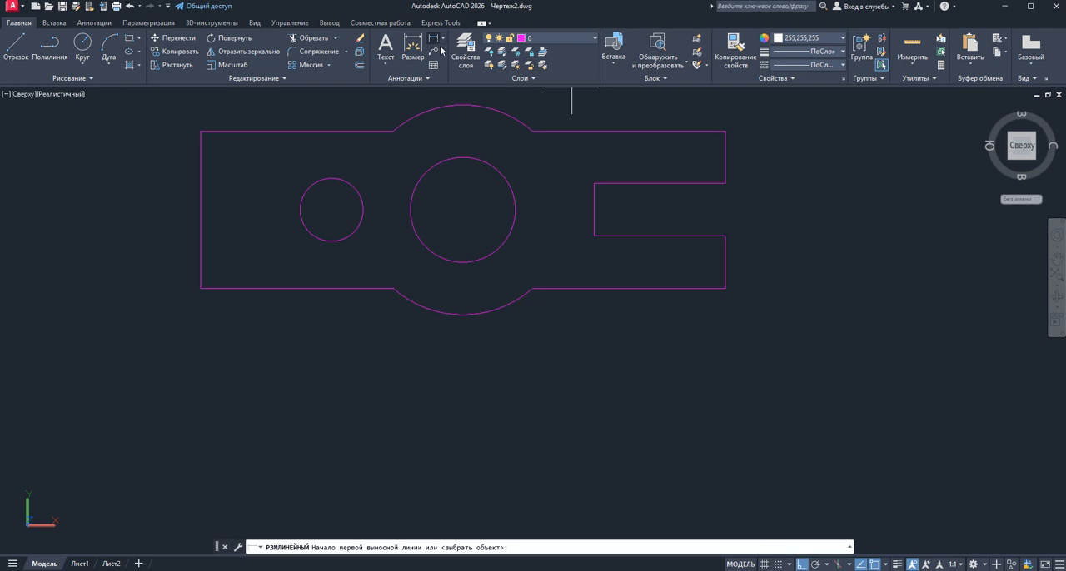
click(593, 184)
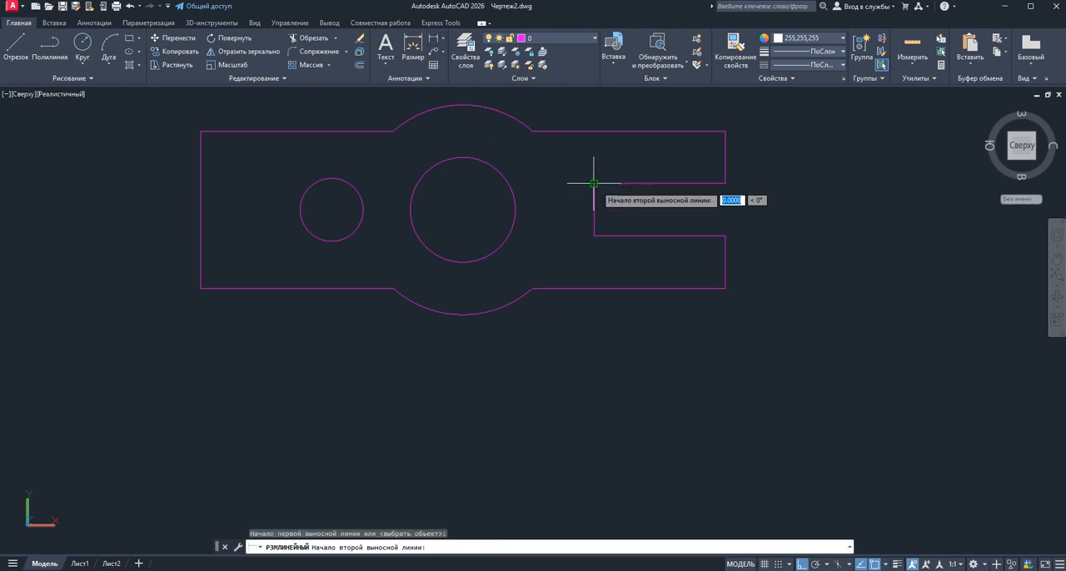
click(725, 183)
scroll(724, 183, down, 2)
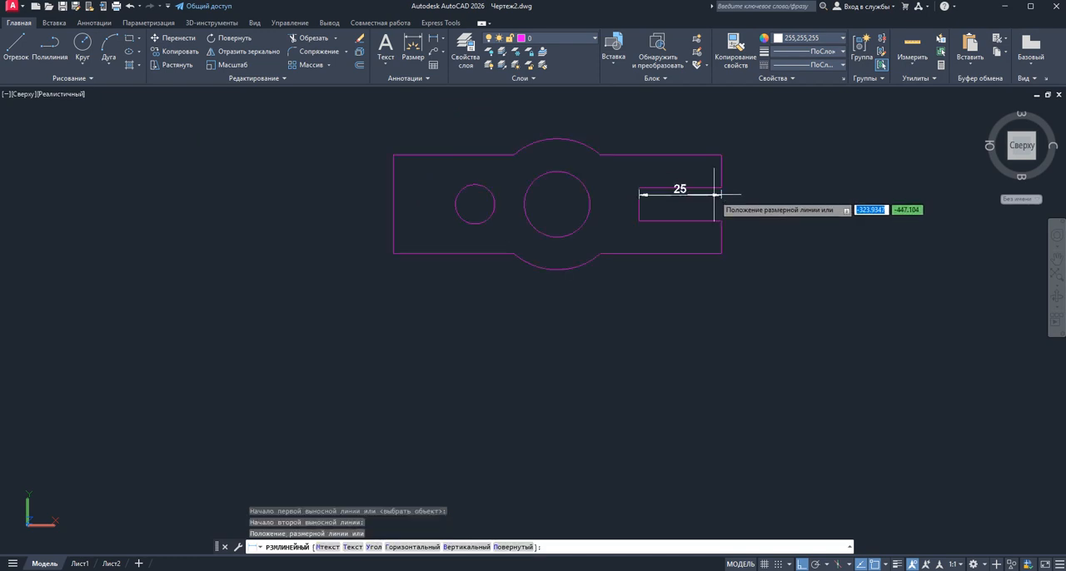
click(698, 134)
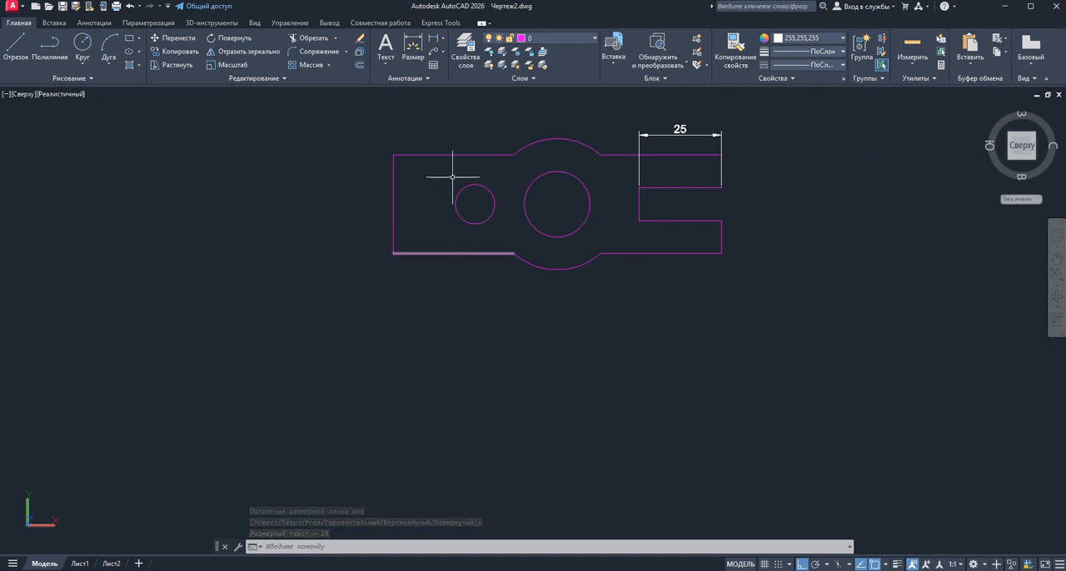
Add a linear dimension of the part's overall length between its two lower corners, placed below the outline
click(434, 38)
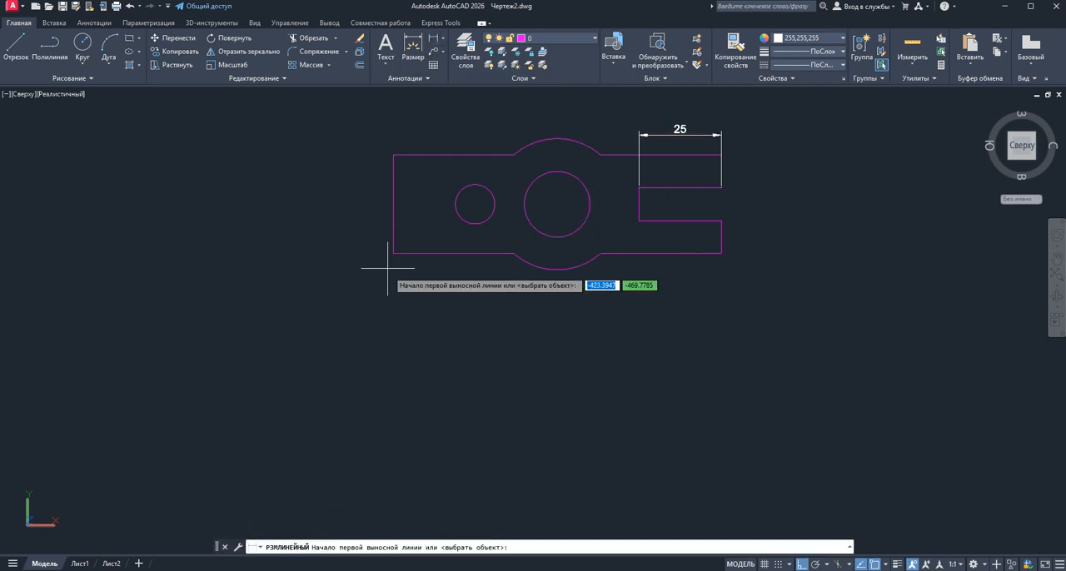
click(393, 252)
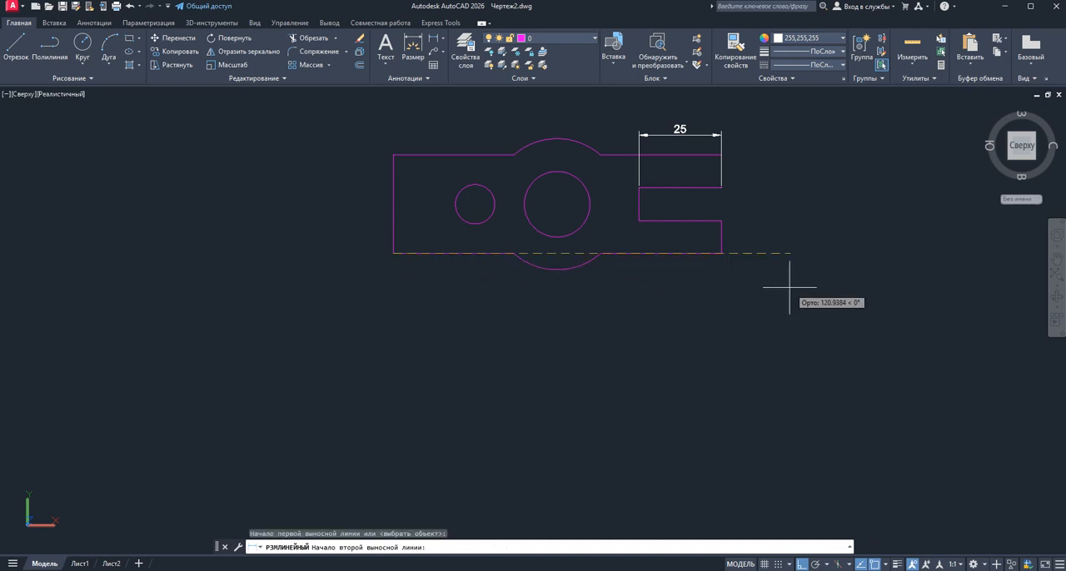
click(721, 253)
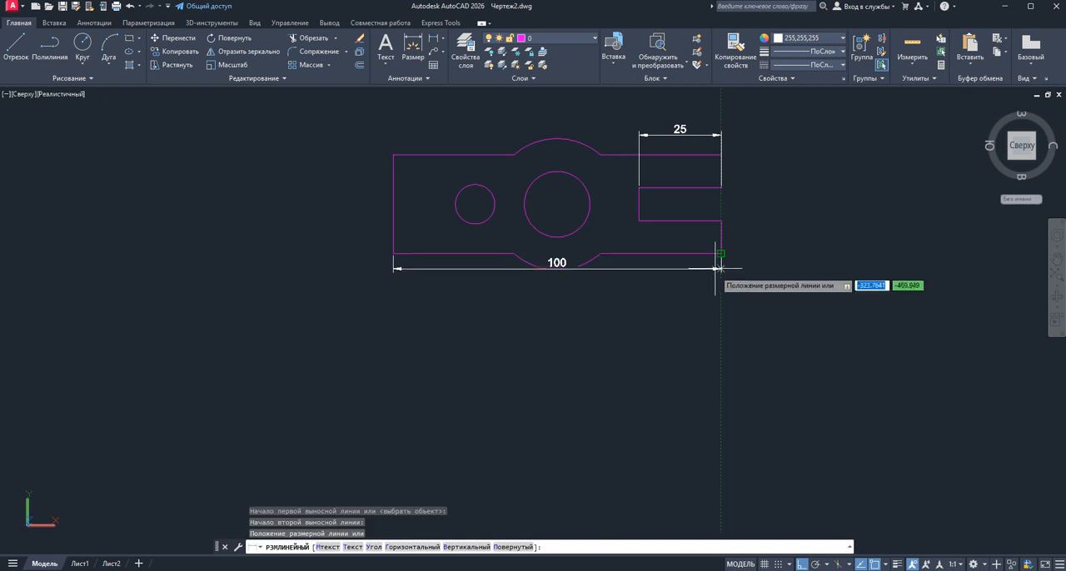
click(710, 311)
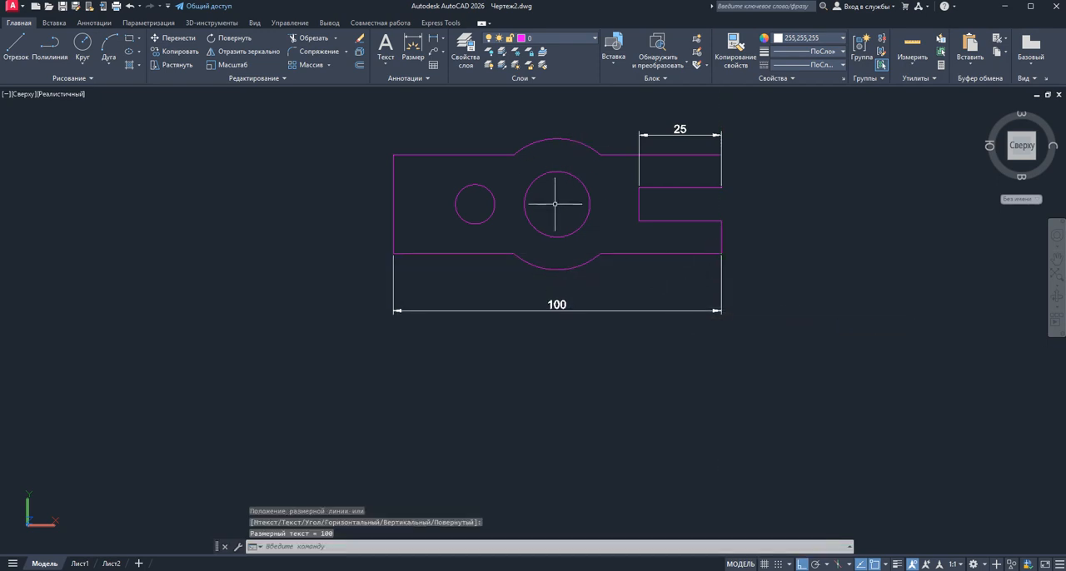
Add diameter dimensions to the small circle and the central circle, placing their texts outside the outline
click(442, 40)
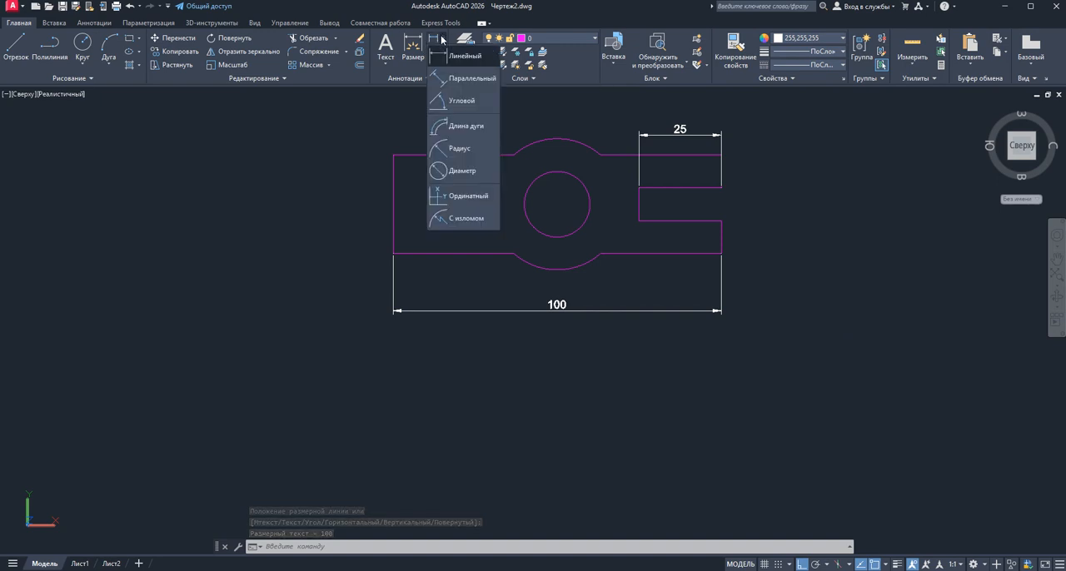
click(441, 171)
click(460, 191)
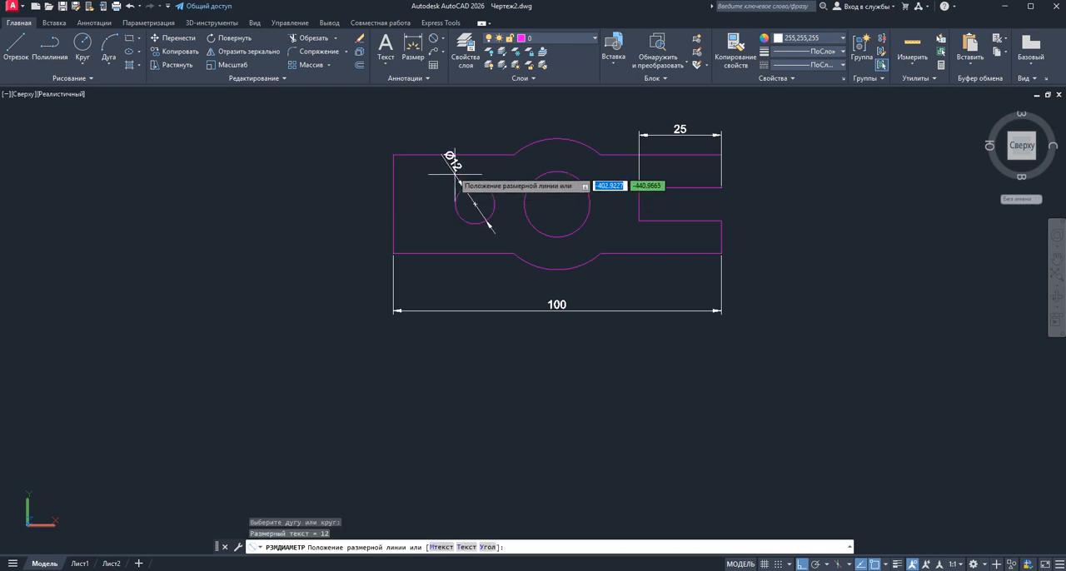
click(421, 126)
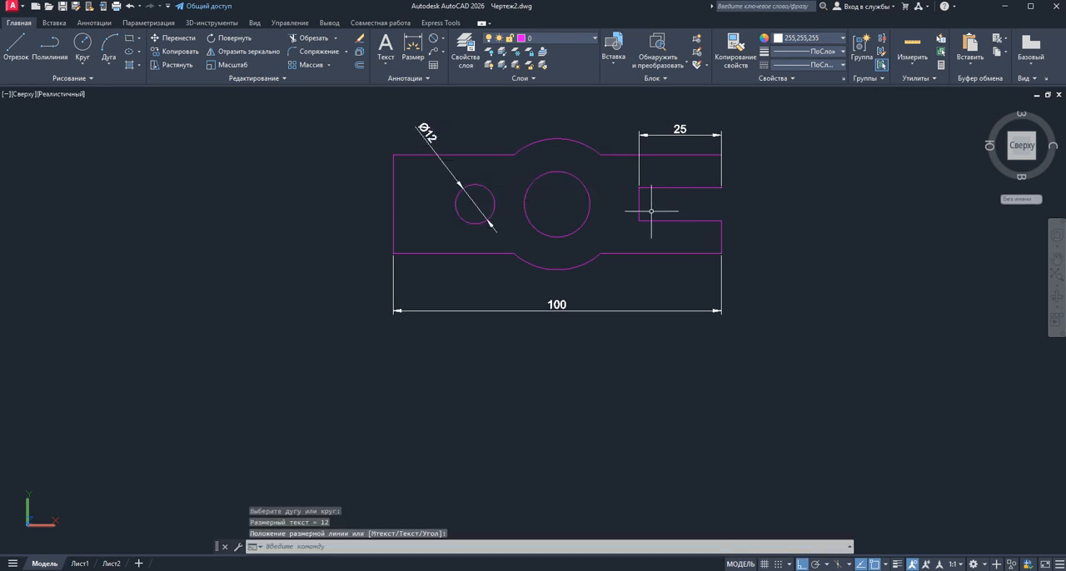
right_click(885, 153)
click(916, 164)
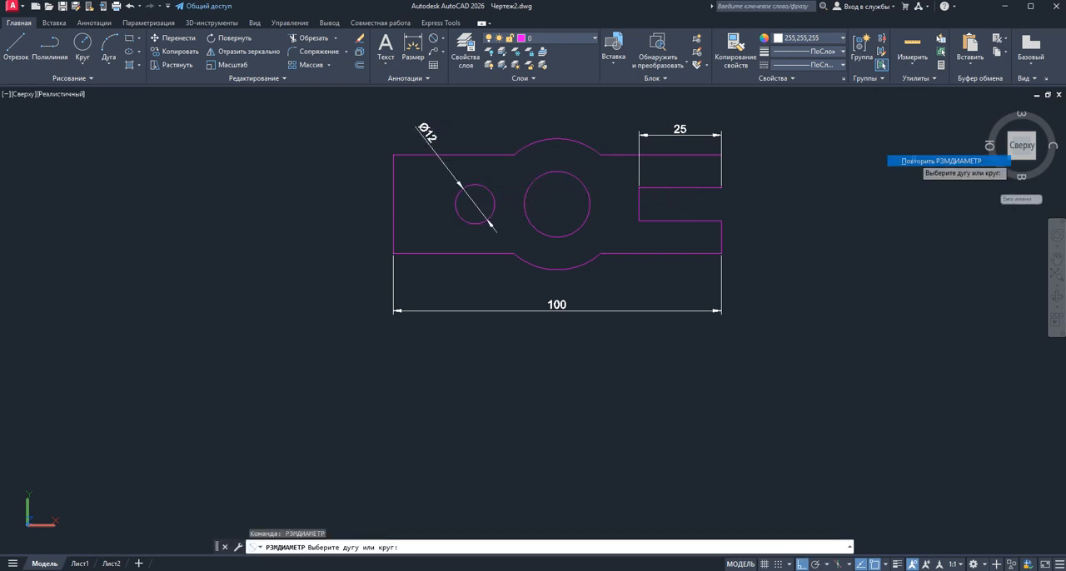
click(581, 227)
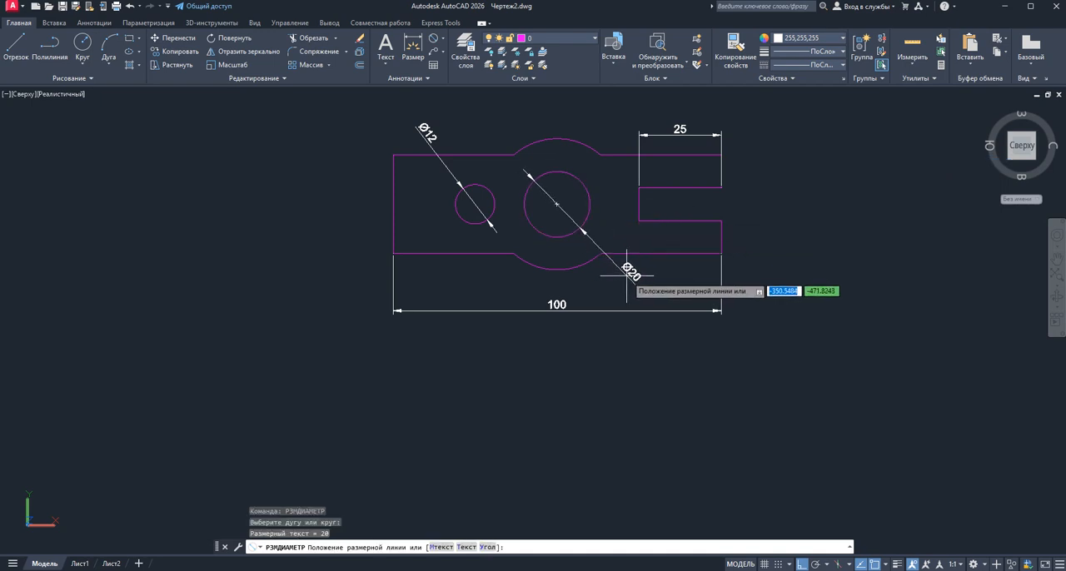
click(626, 275)
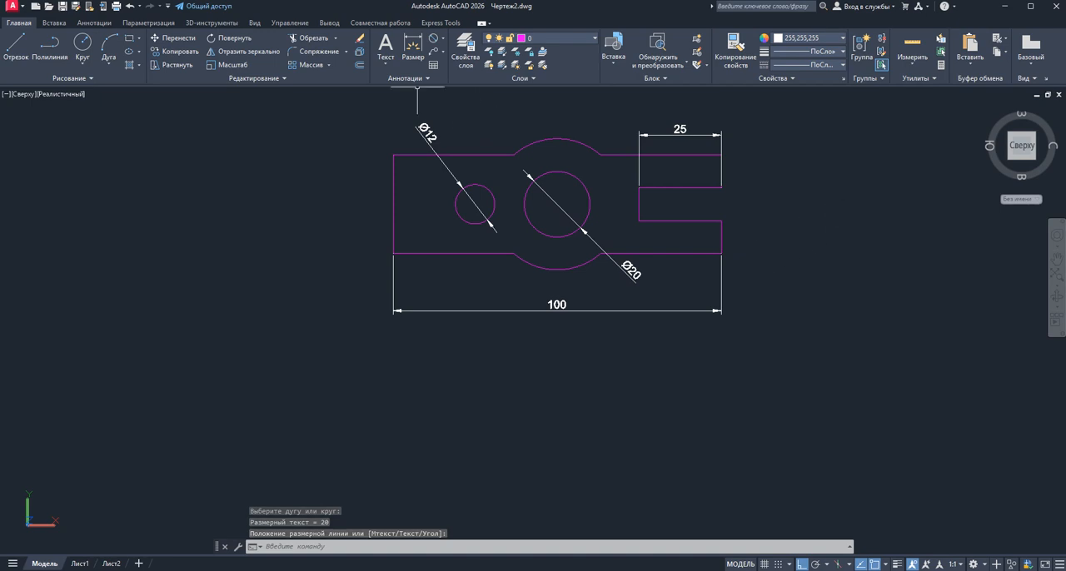
Add a radius dimension to the upper outer arc, with its text above the part
click(442, 39)
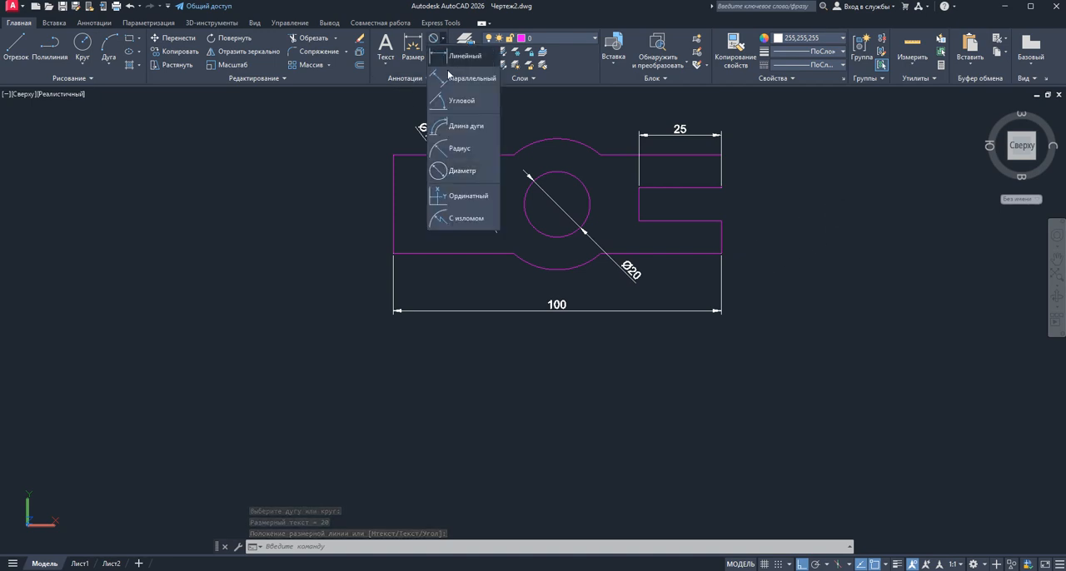
click(441, 148)
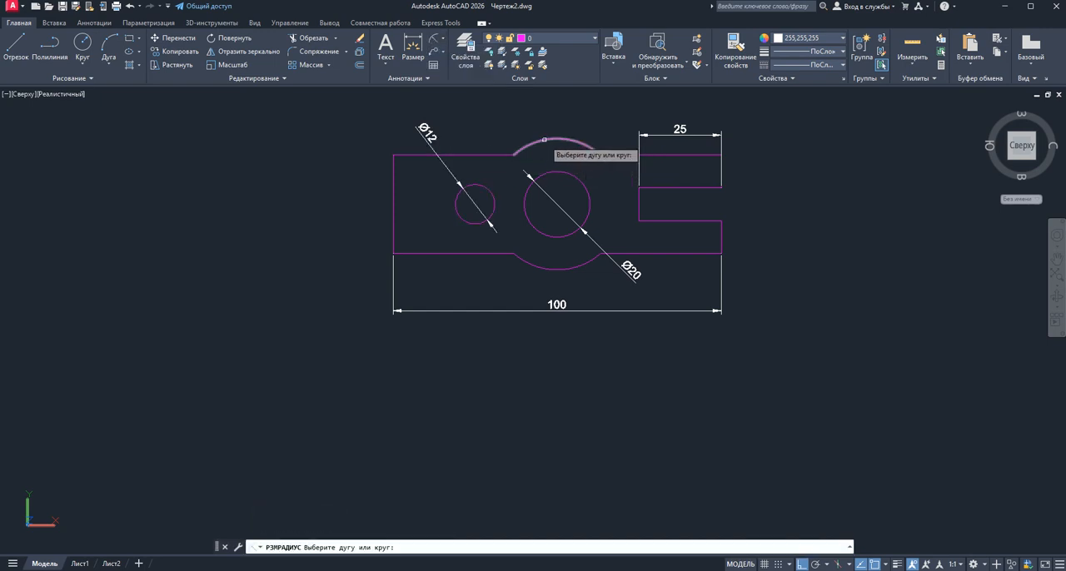
click(544, 140)
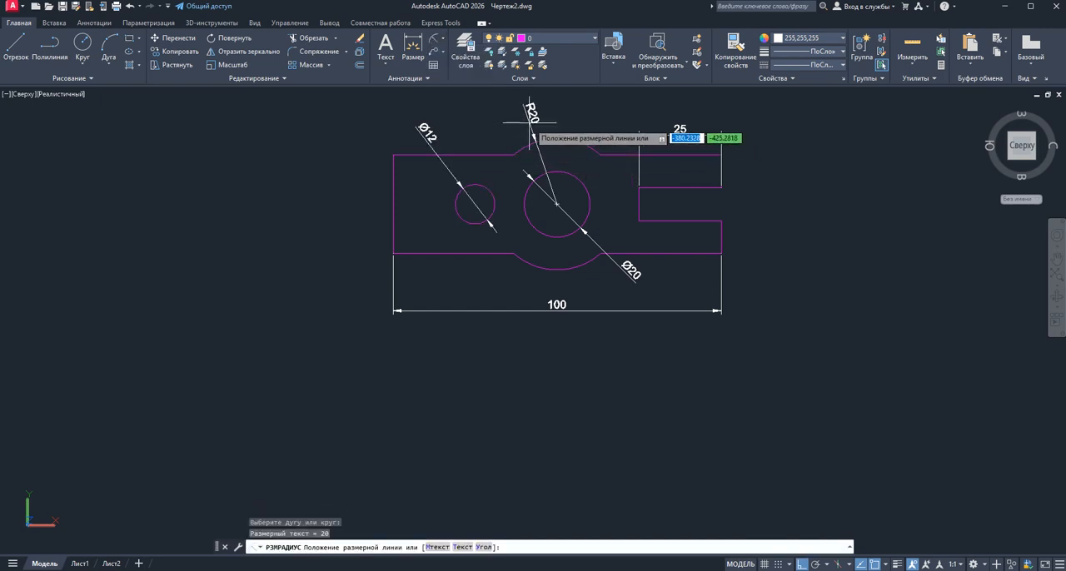
click(529, 121)
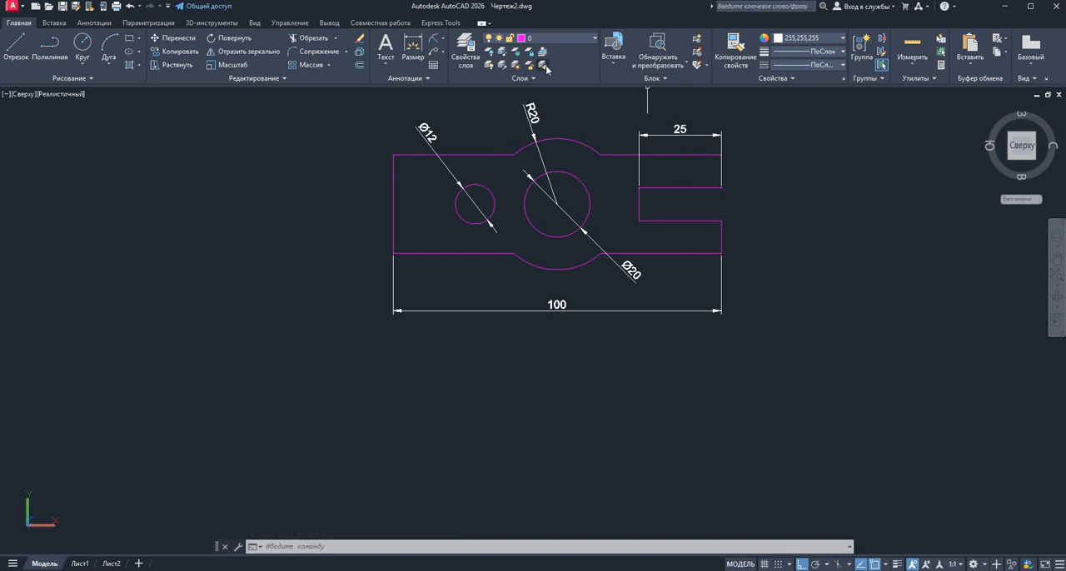
Add a vertical linear dimension of the slot's width at its open end, placed to the right of the part
click(443, 42)
click(446, 65)
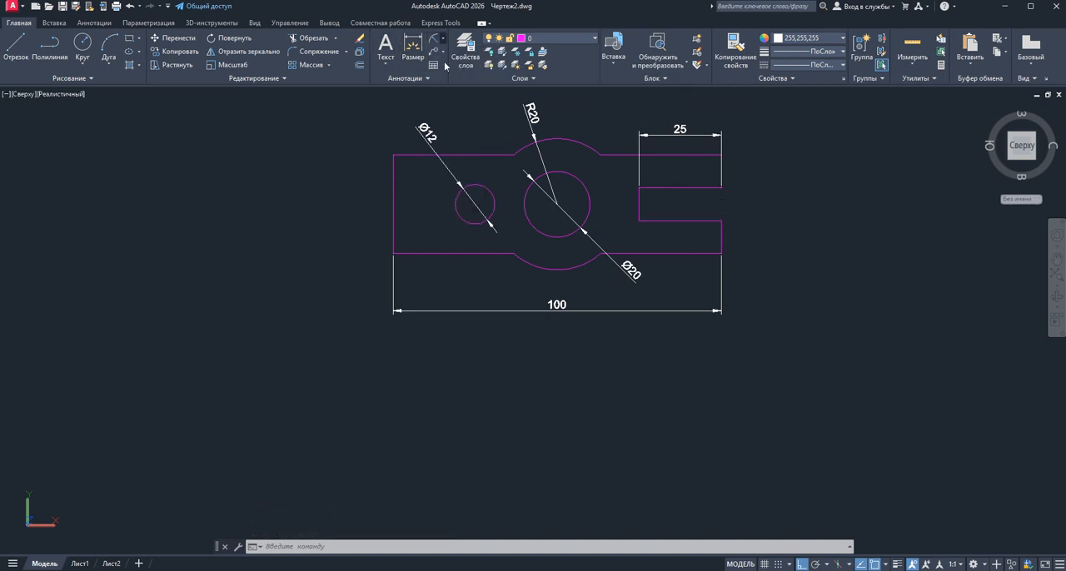
click(723, 188)
click(722, 221)
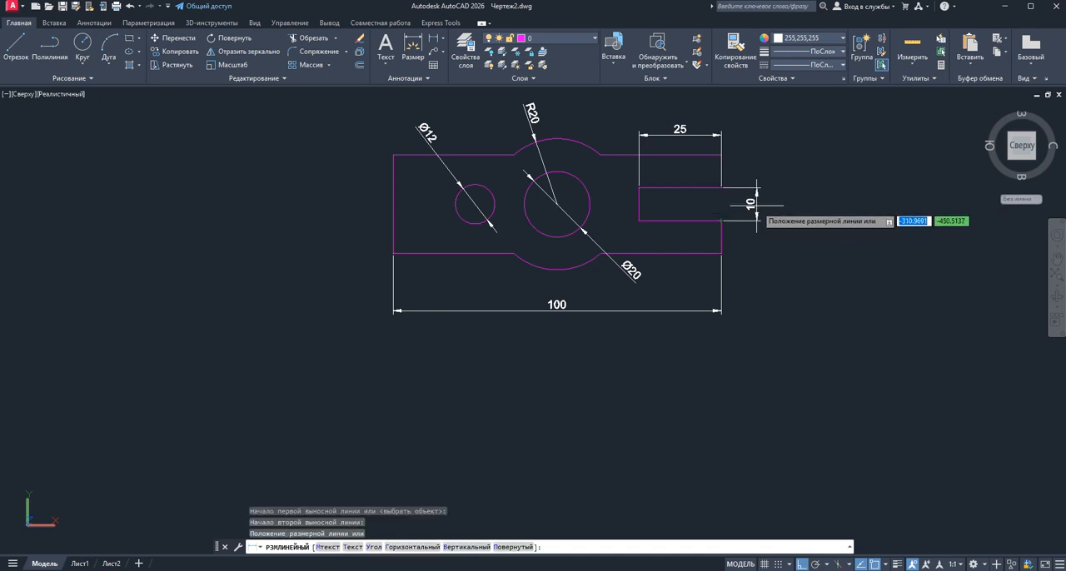
click(756, 206)
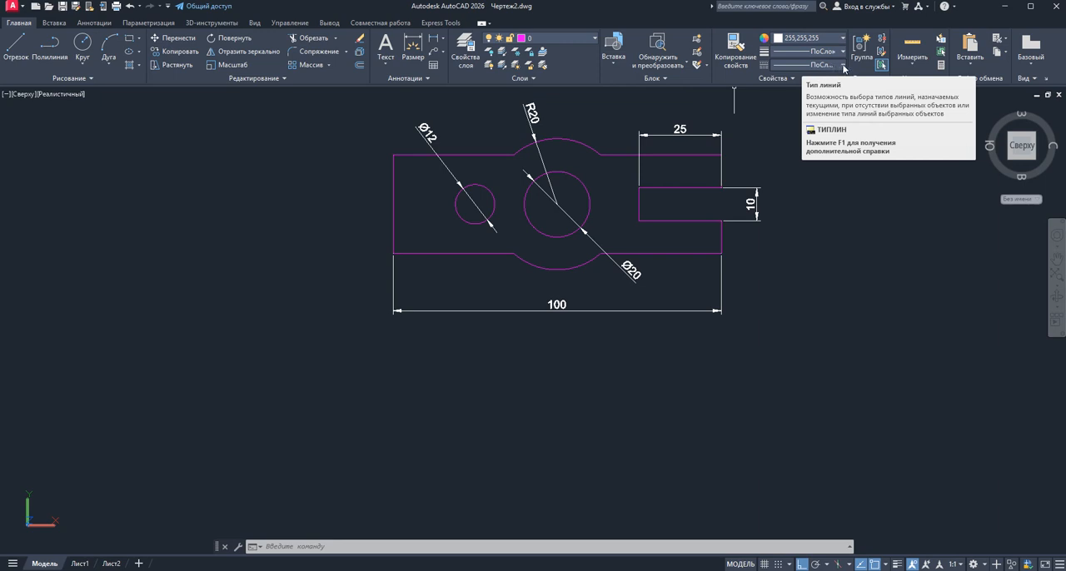
Load the CENTER2 linetype from acadiso.lin and make it the current linetype
click(843, 65)
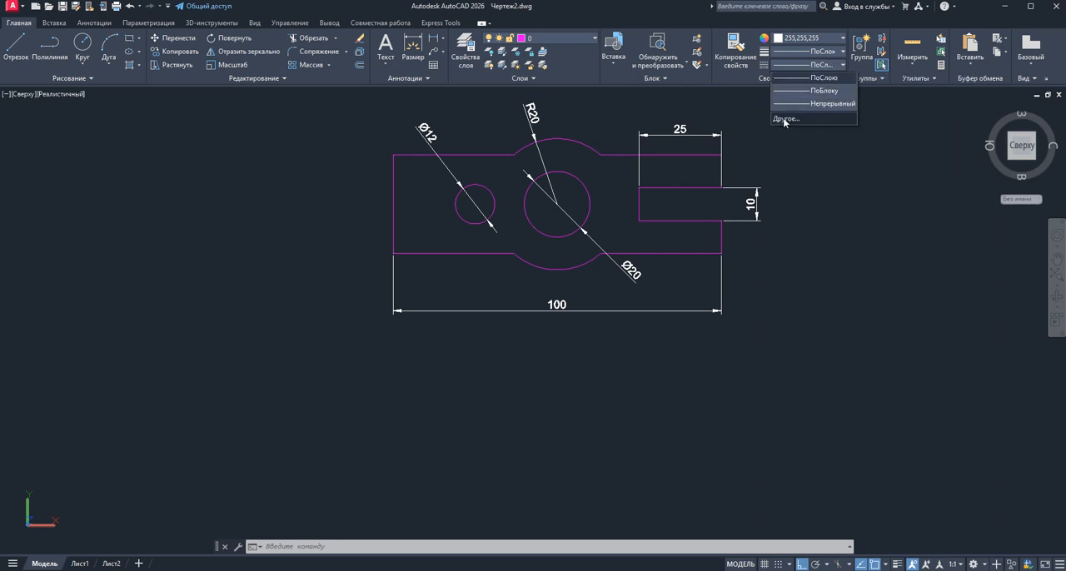
click(783, 117)
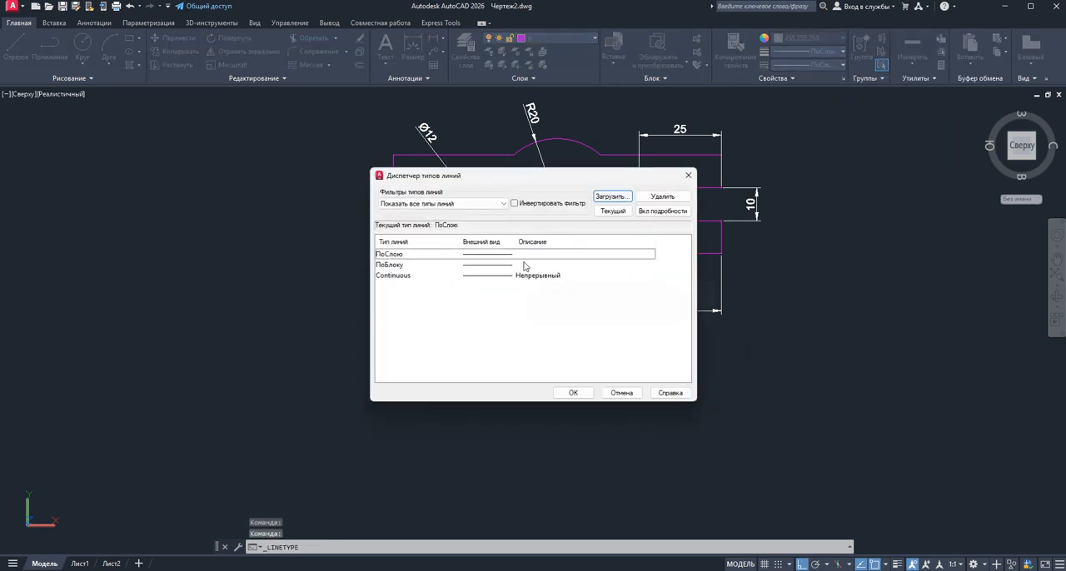
click(611, 198)
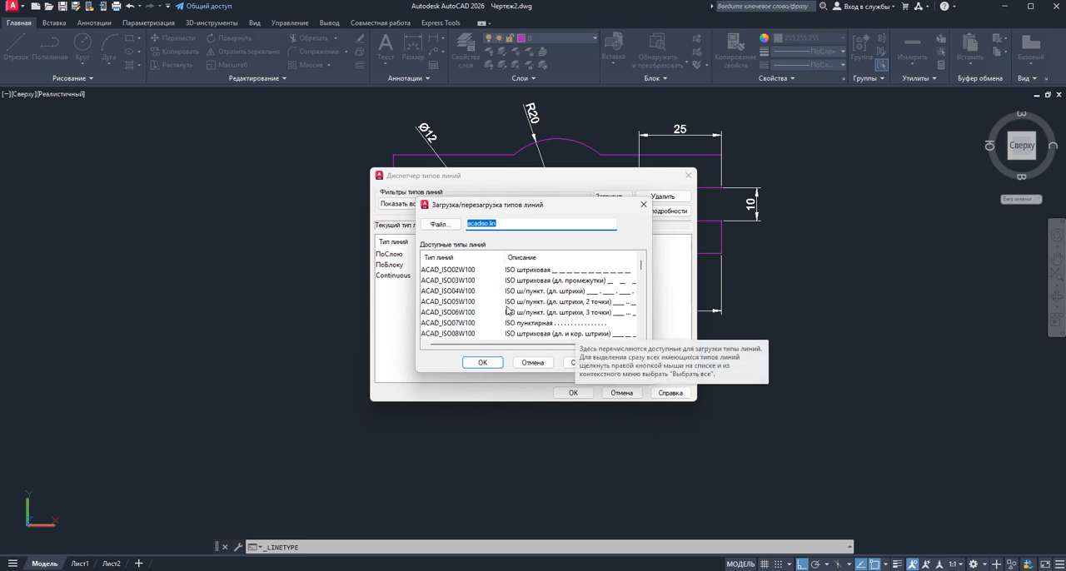
scroll(512, 297, down, 3)
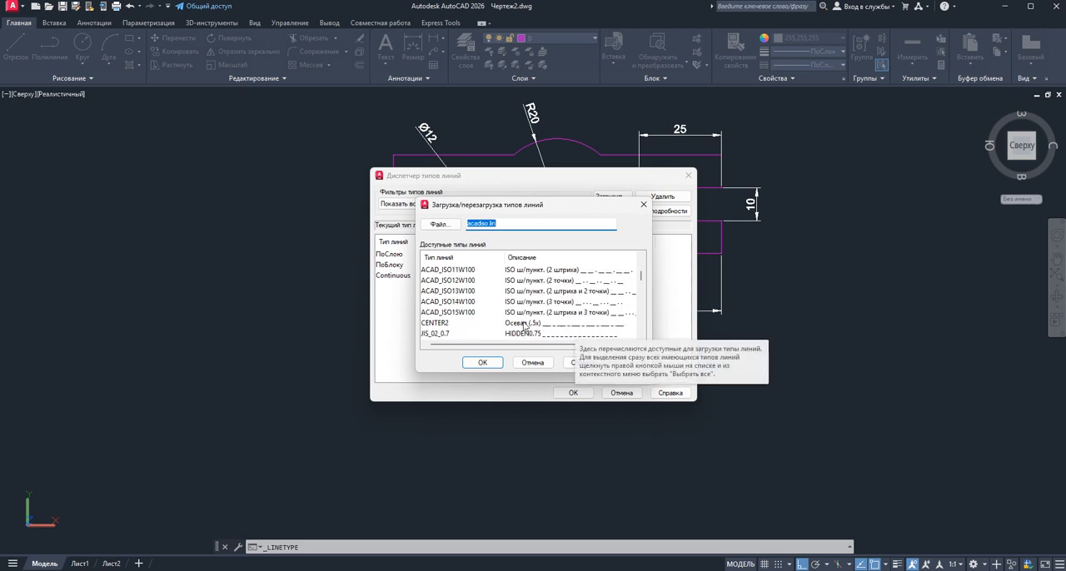
click(523, 323)
click(483, 363)
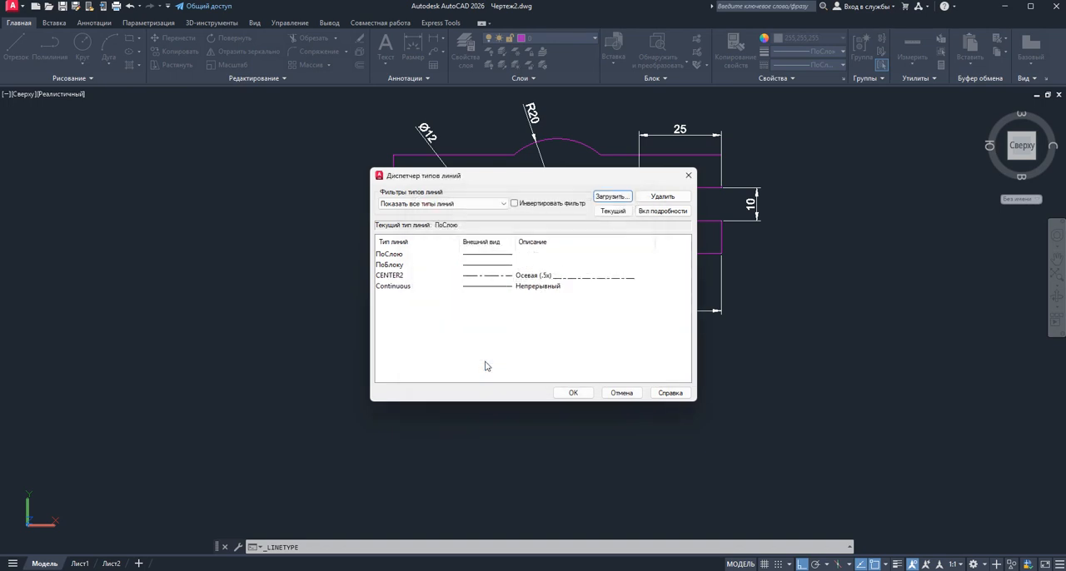
click(574, 394)
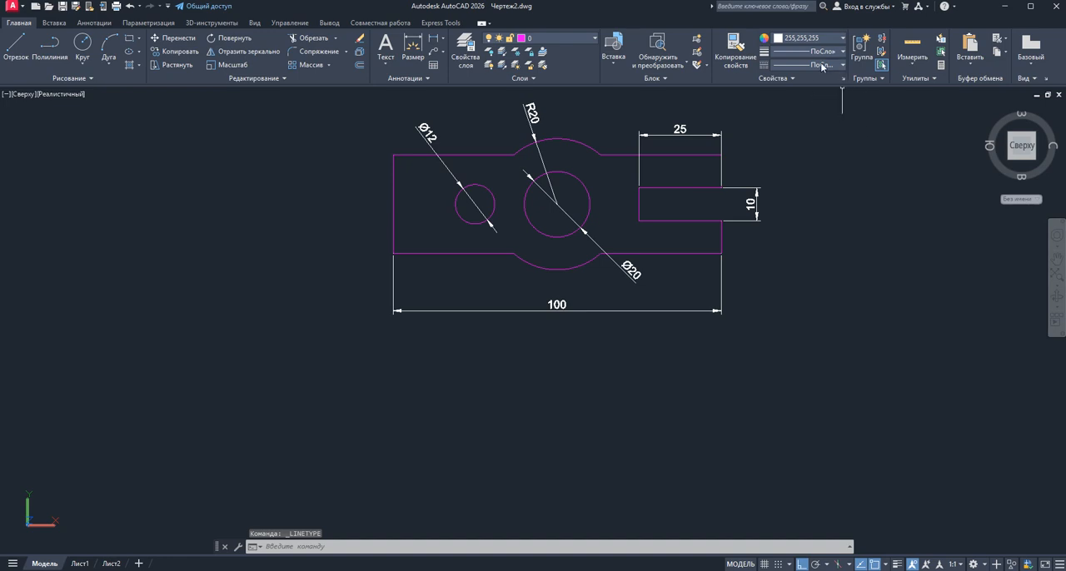
click(841, 65)
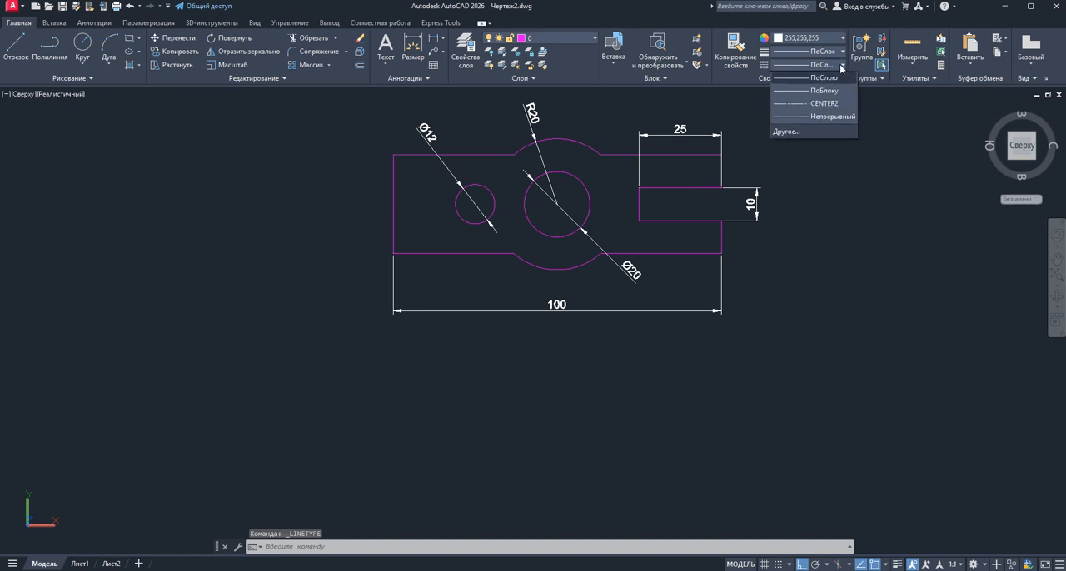
click(825, 103)
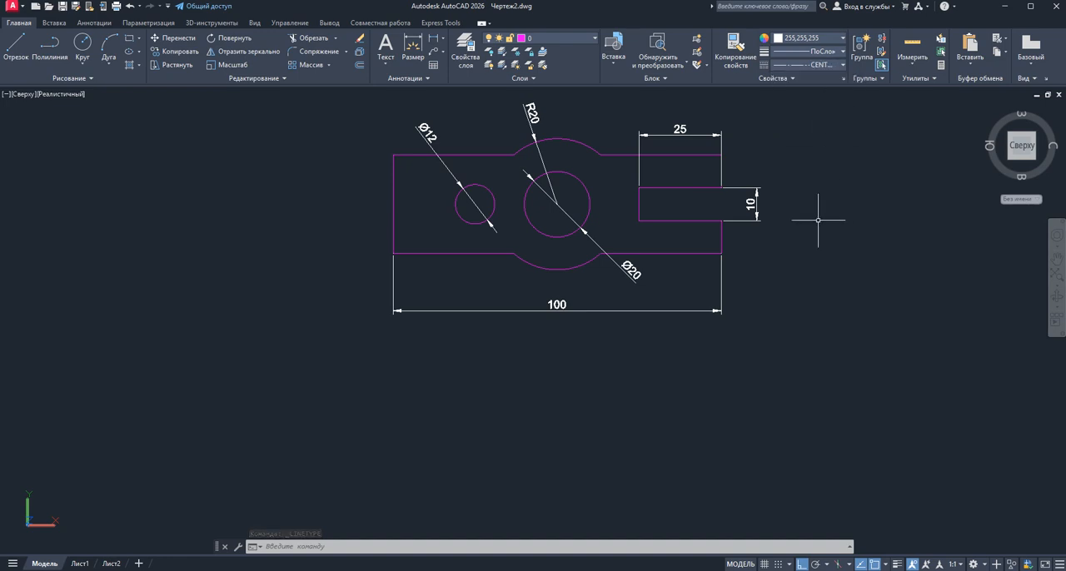
Draw a horizontal centre line about 121 mm long through both circles and the slot, extending past both ends of the part
click(9, 49)
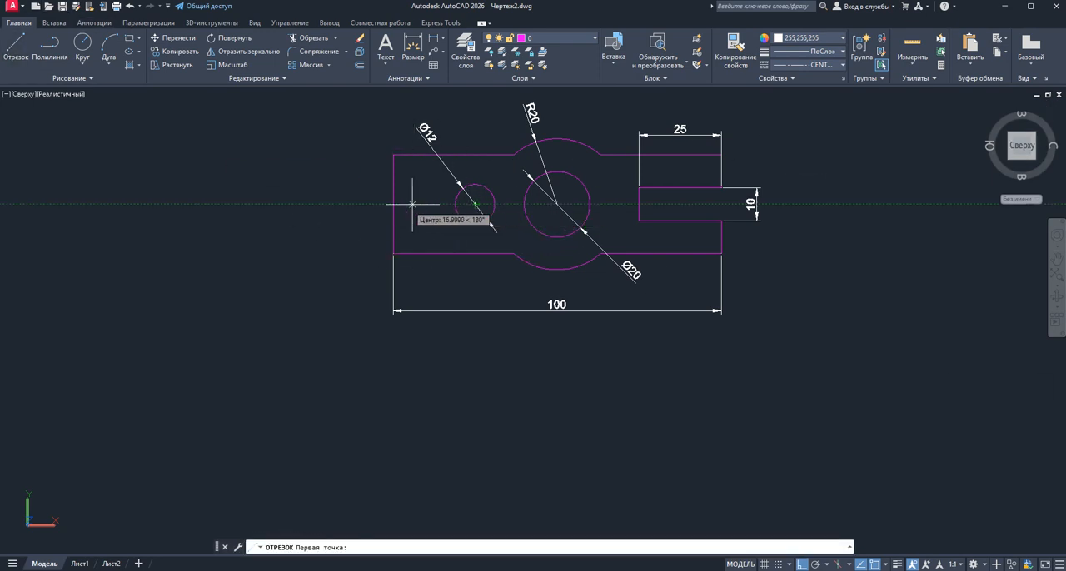
click(375, 231)
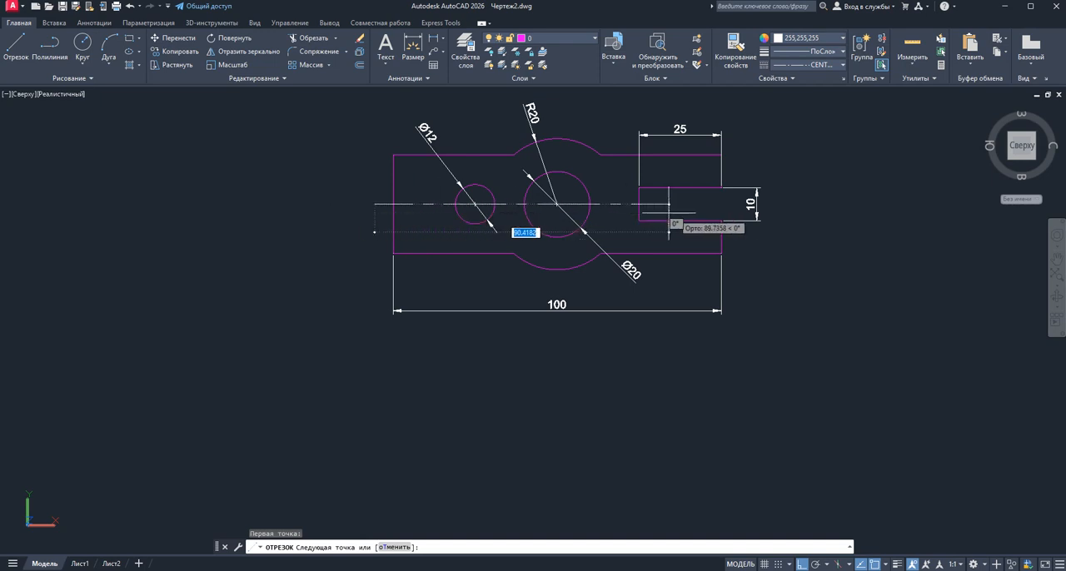
click(770, 232)
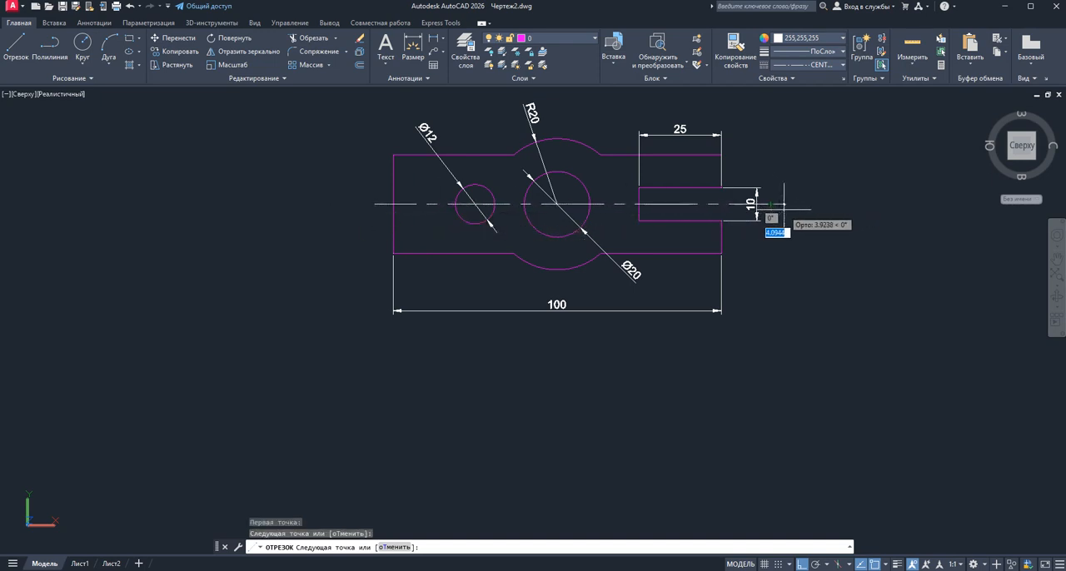
right_click(792, 215)
click(807, 222)
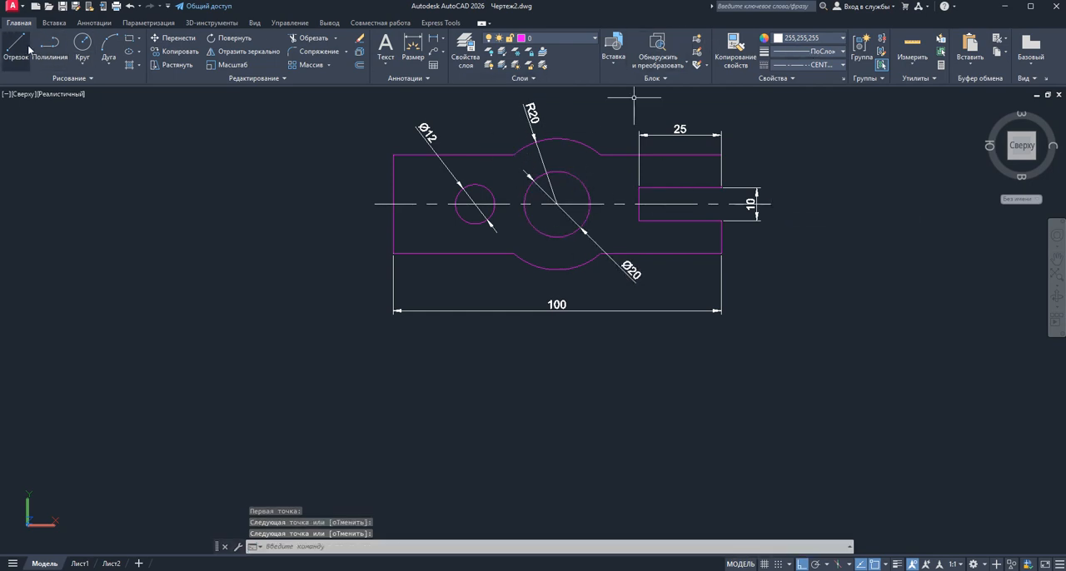
Draw a vertical centre line about 46 mm long through the central circle, extending past the upper and lower arcs
right_click(184, 132)
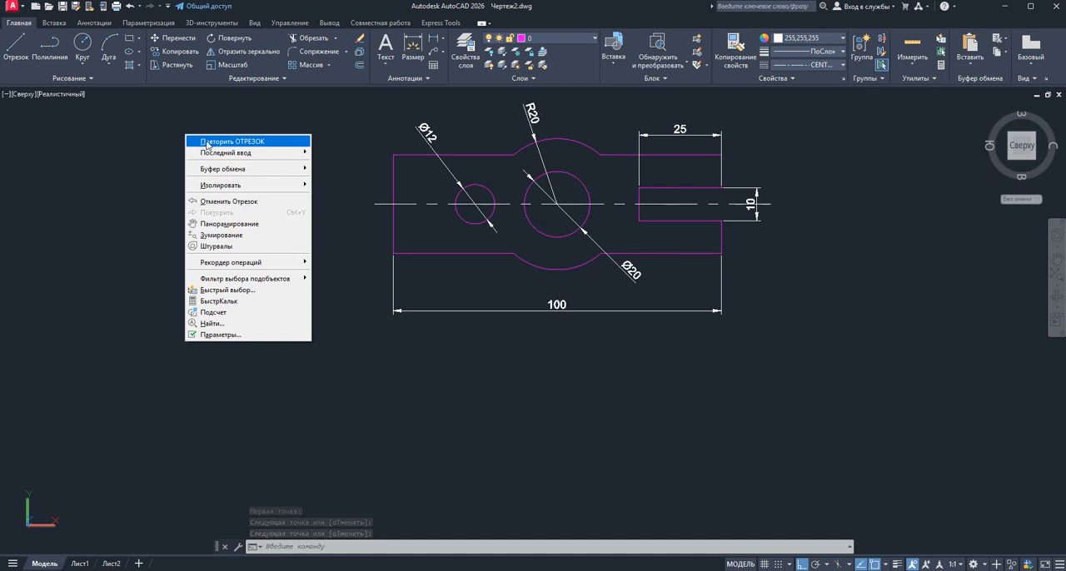
click(200, 144)
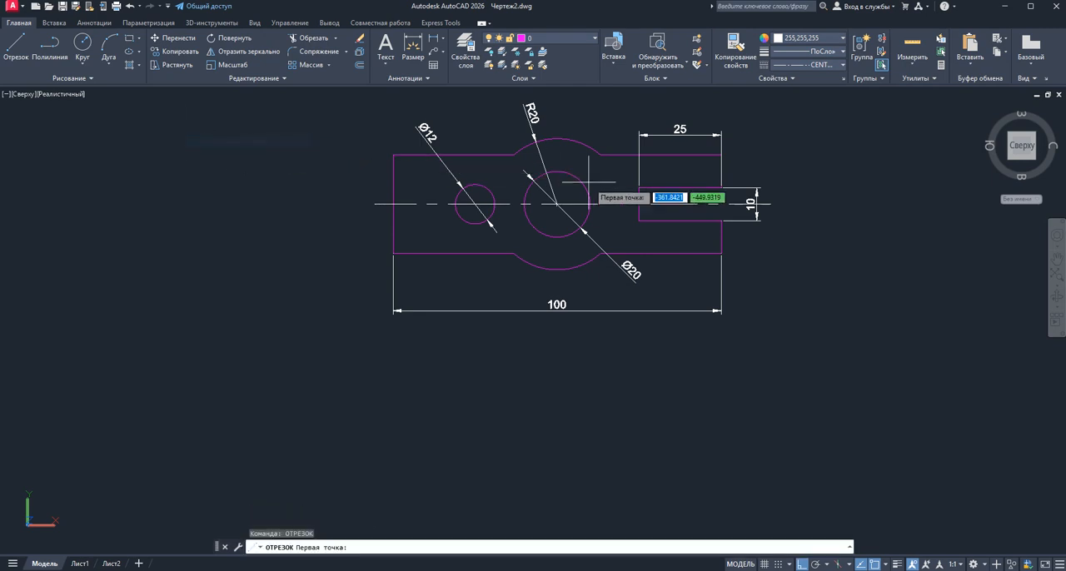
click(556, 137)
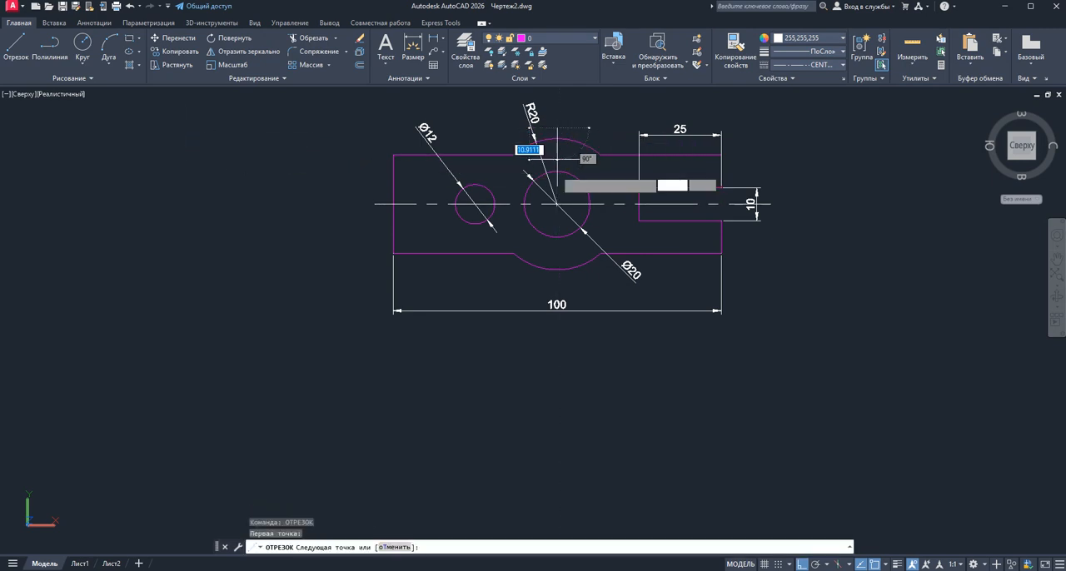
click(557, 279)
right_click(582, 281)
click(606, 295)
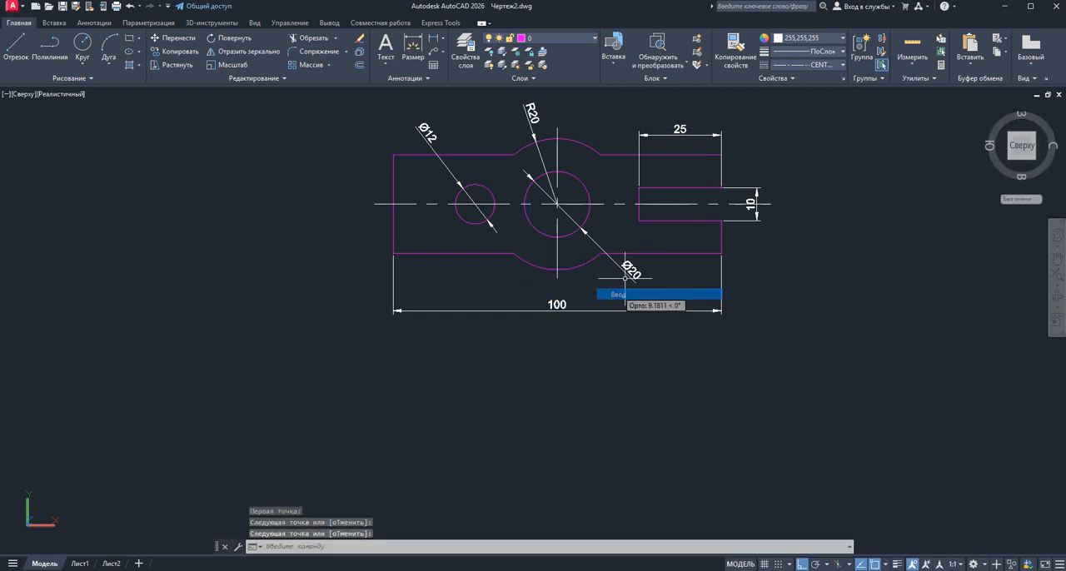
Draw a vertical centre line about 23 mm long through the centre of the small circle
right_click(835, 146)
click(854, 154)
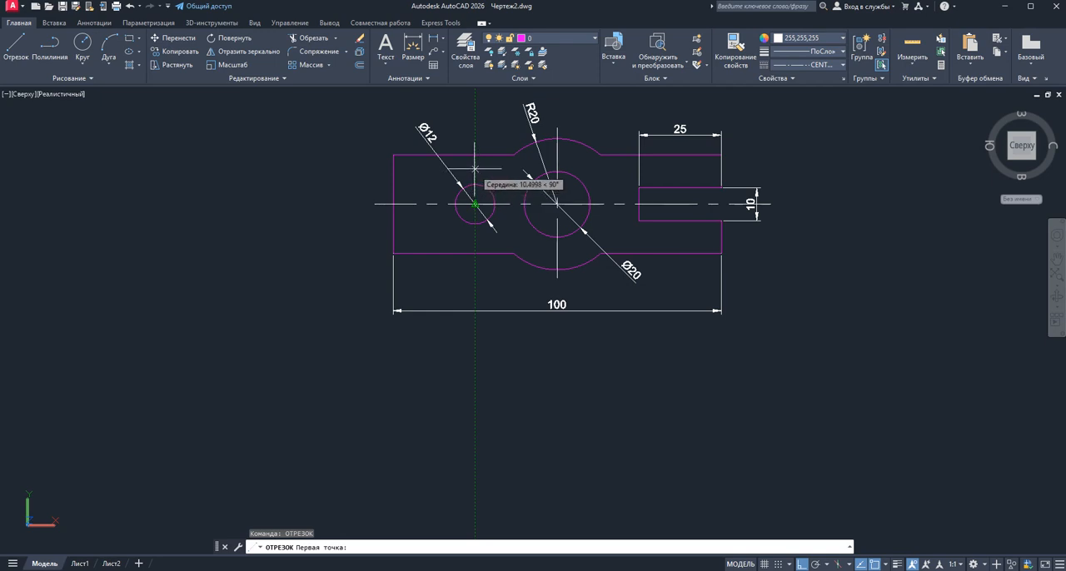
click(475, 203)
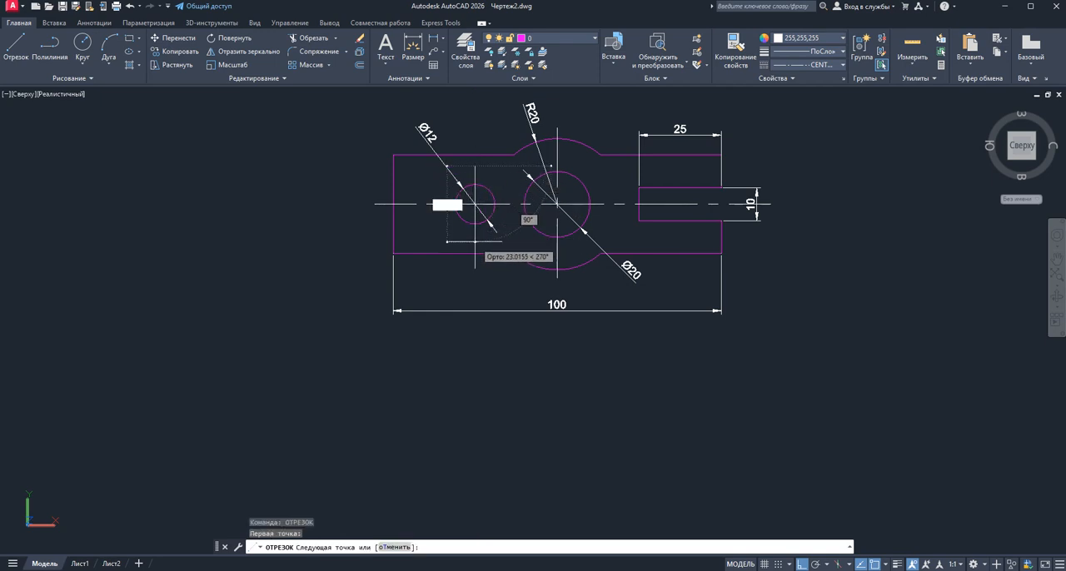
right_click(475, 243)
click(495, 250)
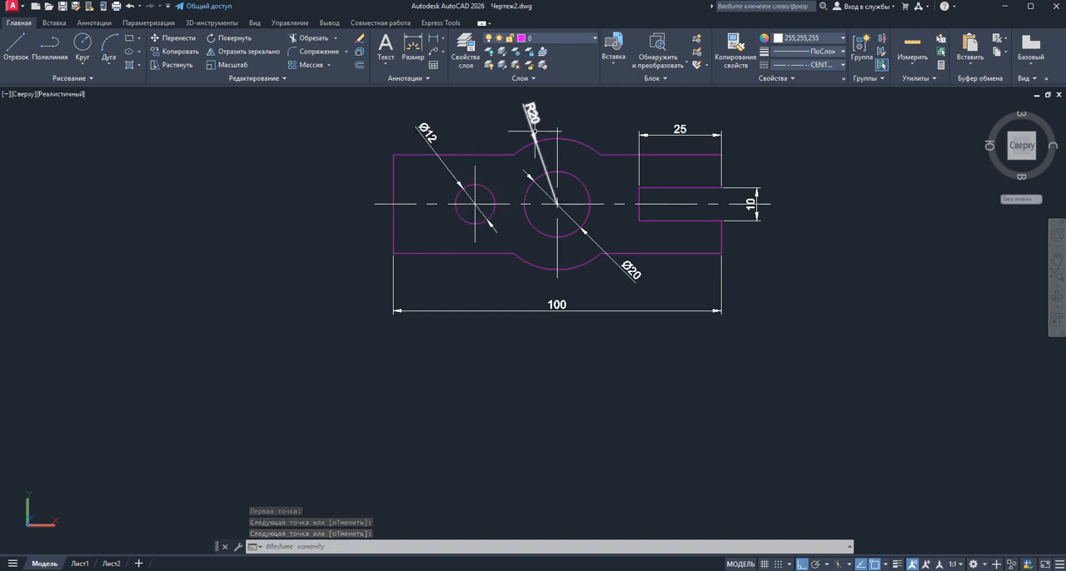
Shorten the upper end of the small circle's vertical centre line so it ends just above the circle
click(475, 179)
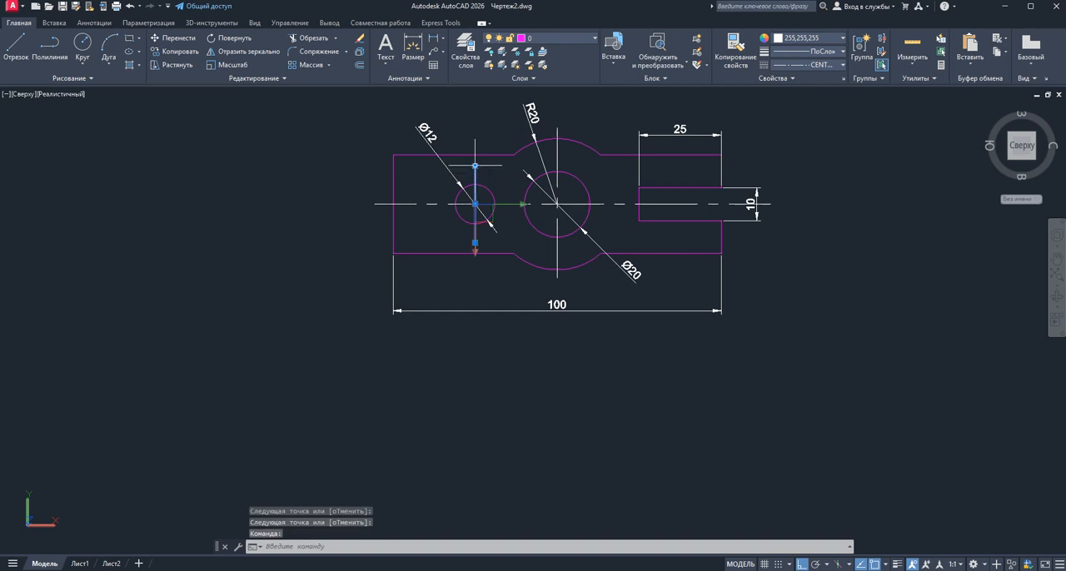
click(474, 166)
click(475, 115)
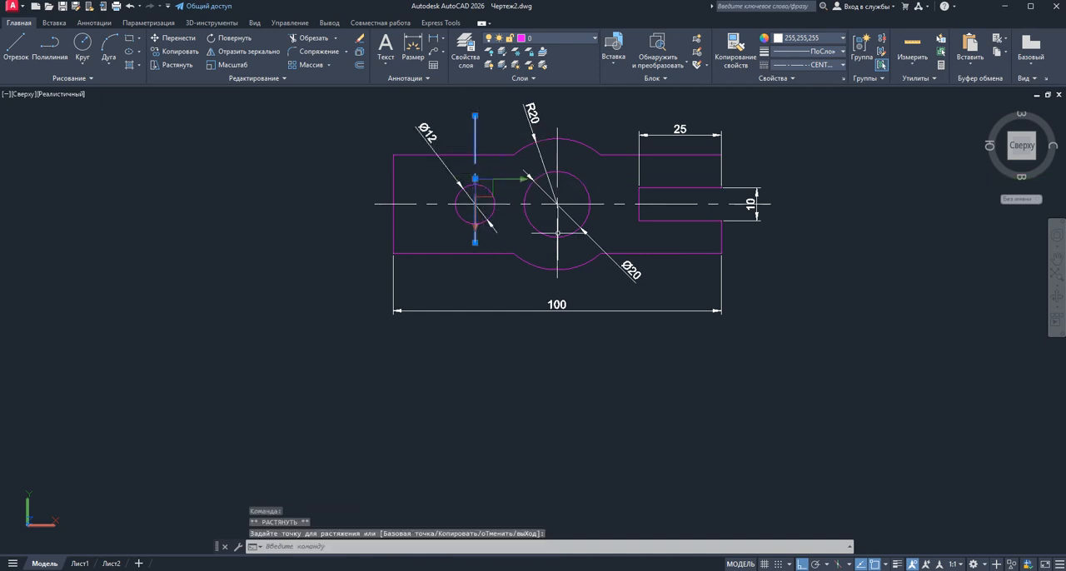
click(475, 115)
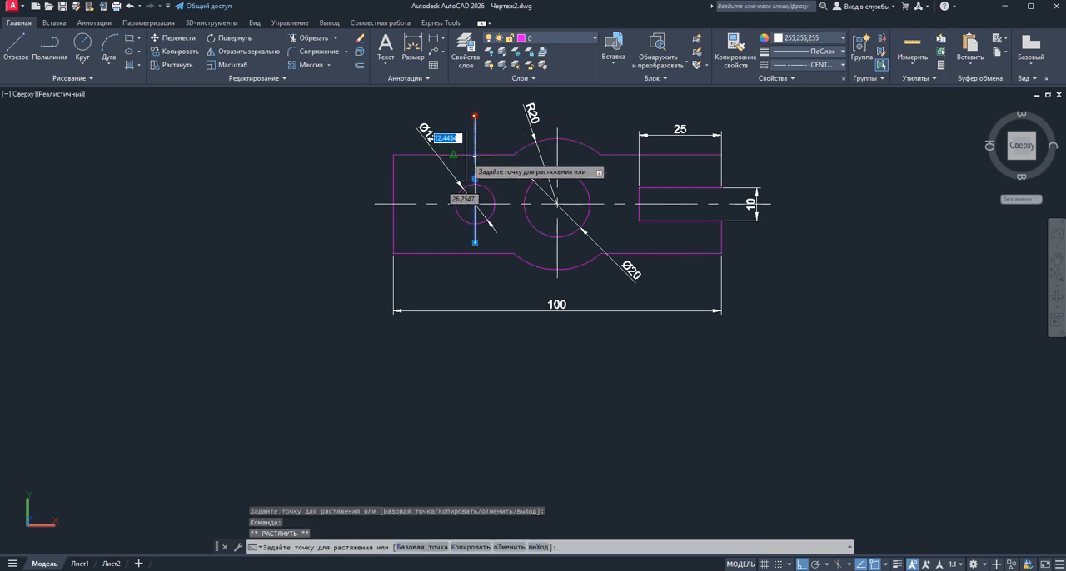
click(475, 179)
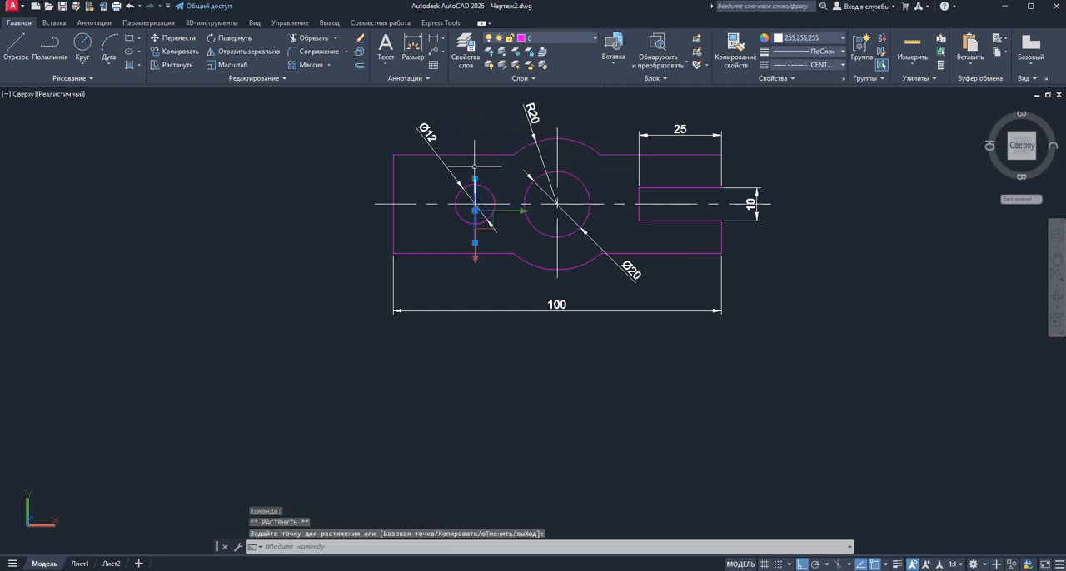
key(Escape)
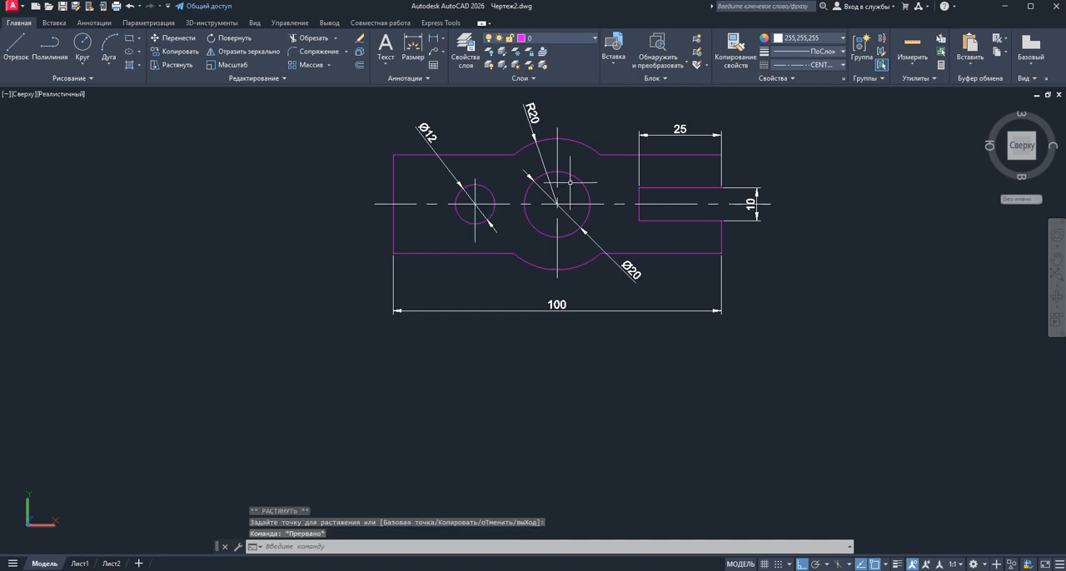
Shorten the lower end of the small circle's centre line to just below the circle with object snap off, and re-enable object snap
click(475, 238)
scroll(477, 241, up, 3)
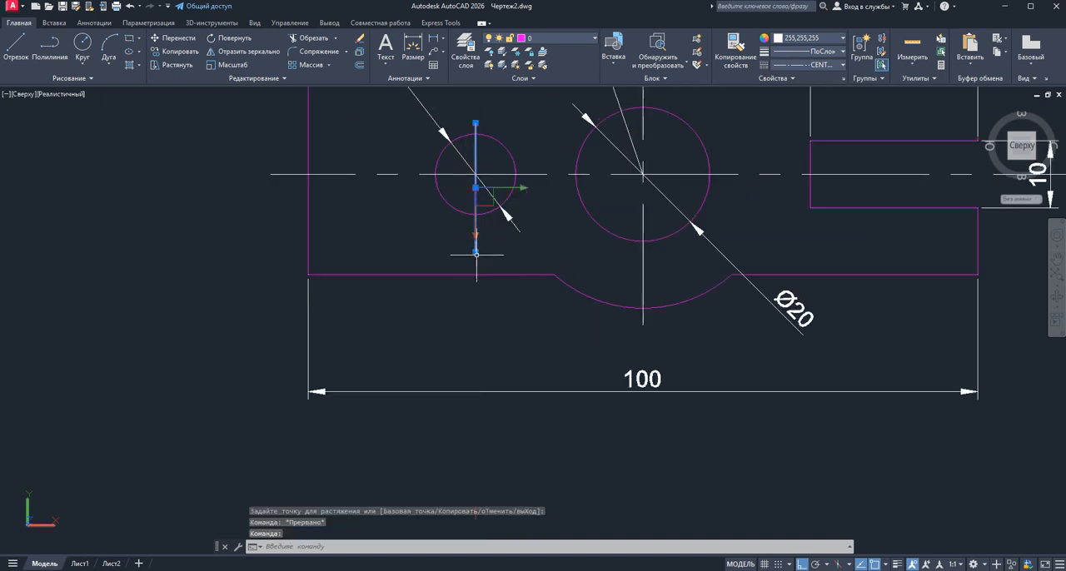
click(475, 252)
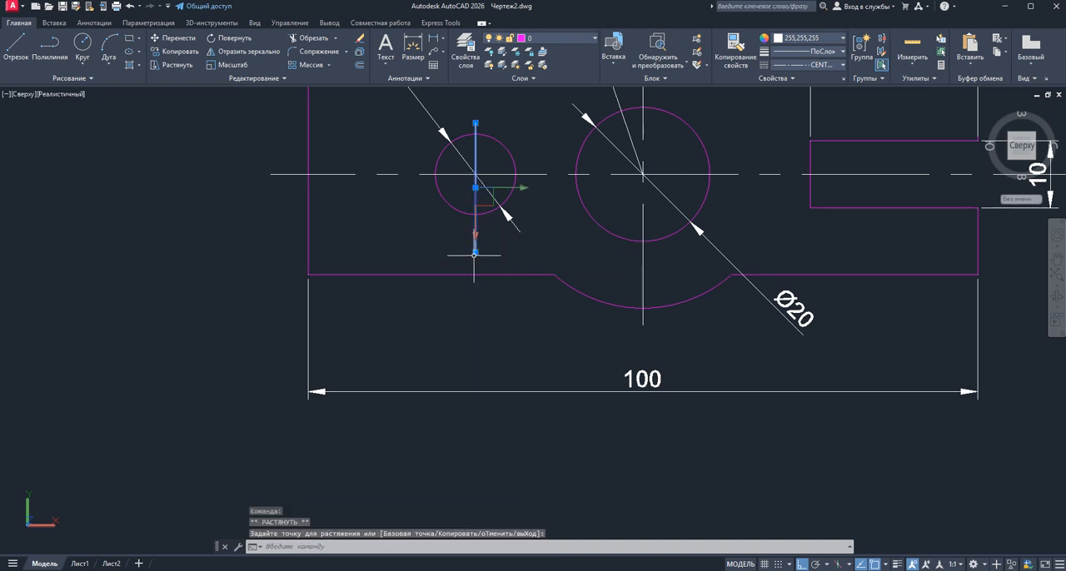
click(475, 252)
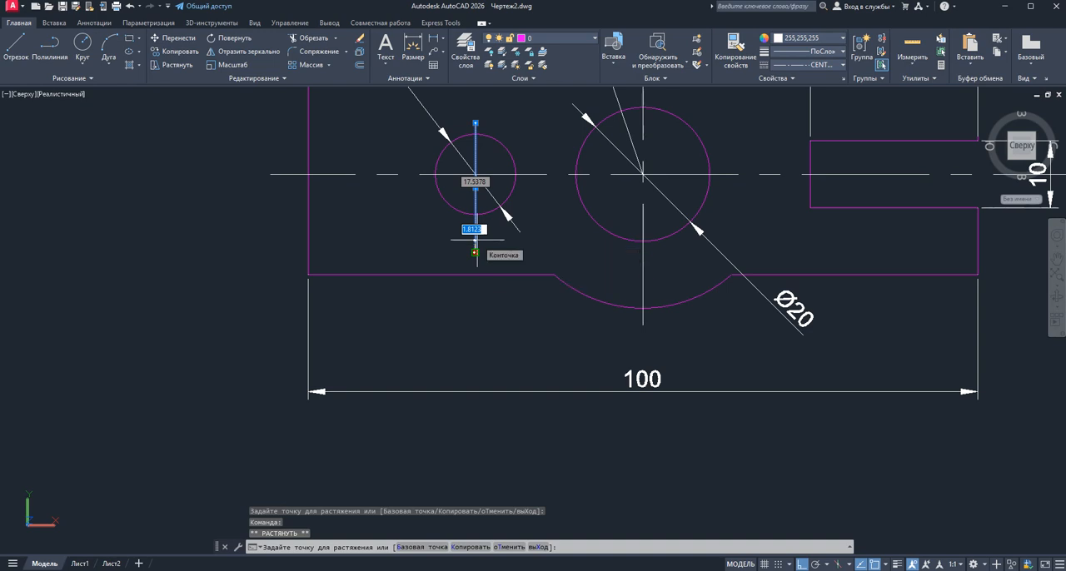
click(874, 565)
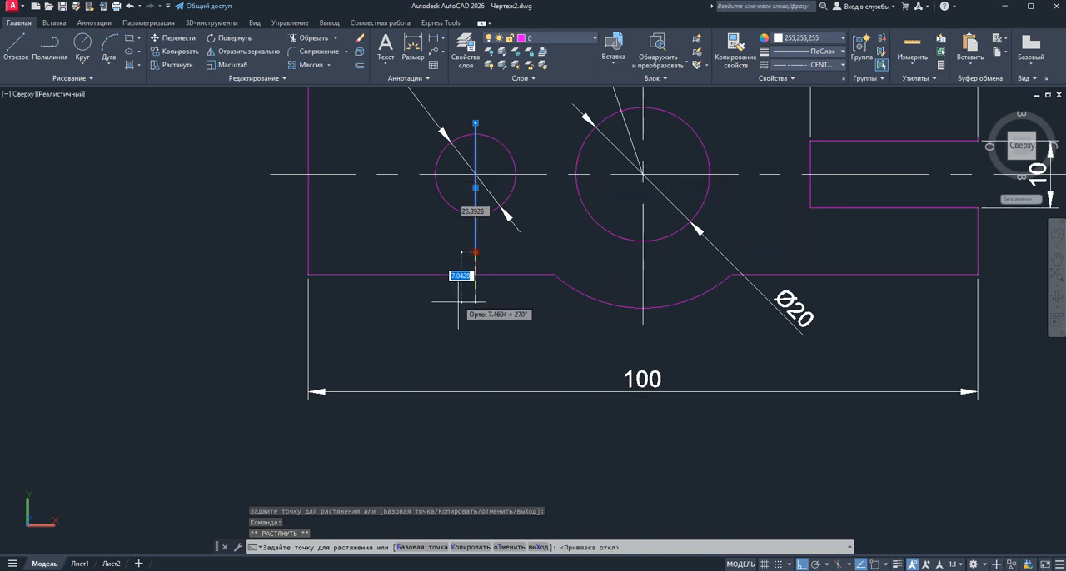
click(475, 234)
key(Escape)
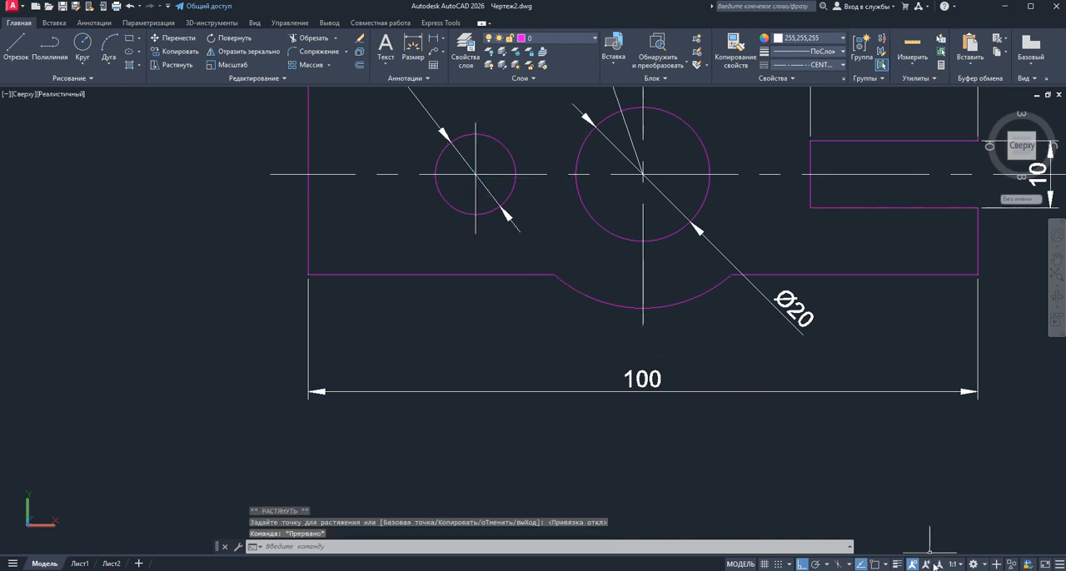
click(874, 565)
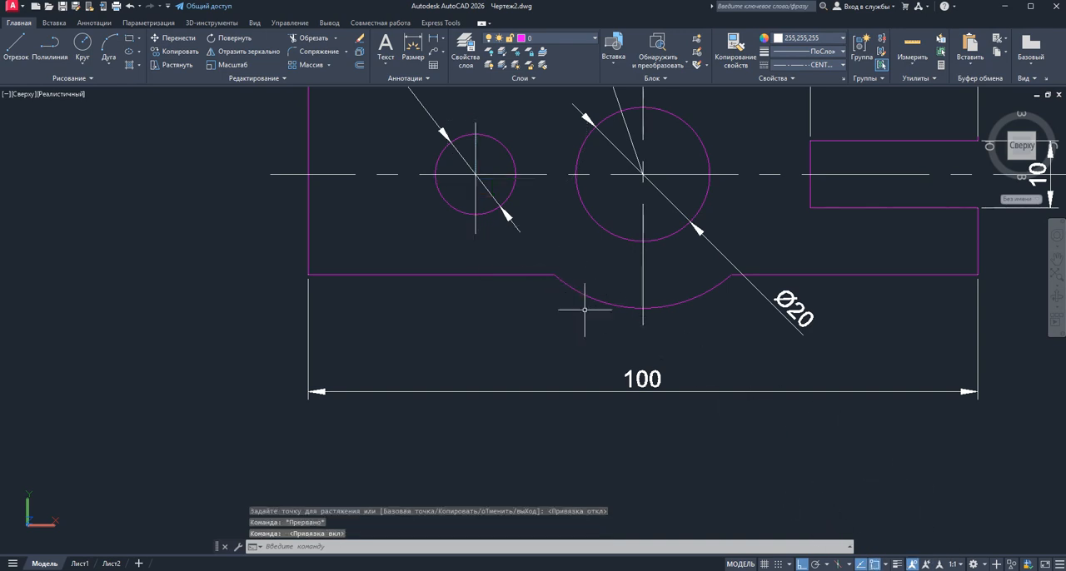
scroll(507, 274, down, 3)
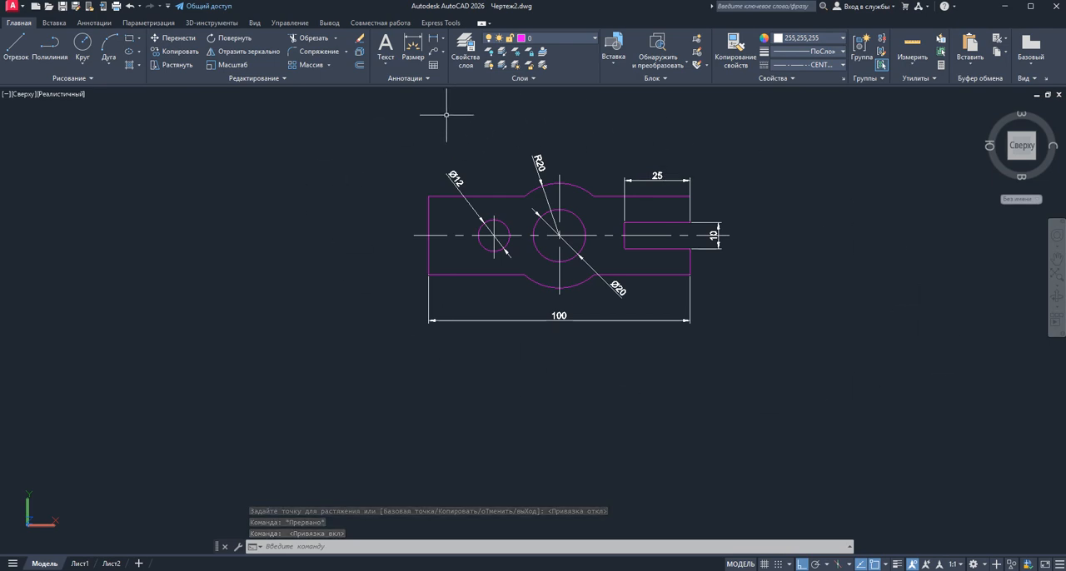
scroll(511, 218, down, 2)
scroll(510, 218, up, 3)
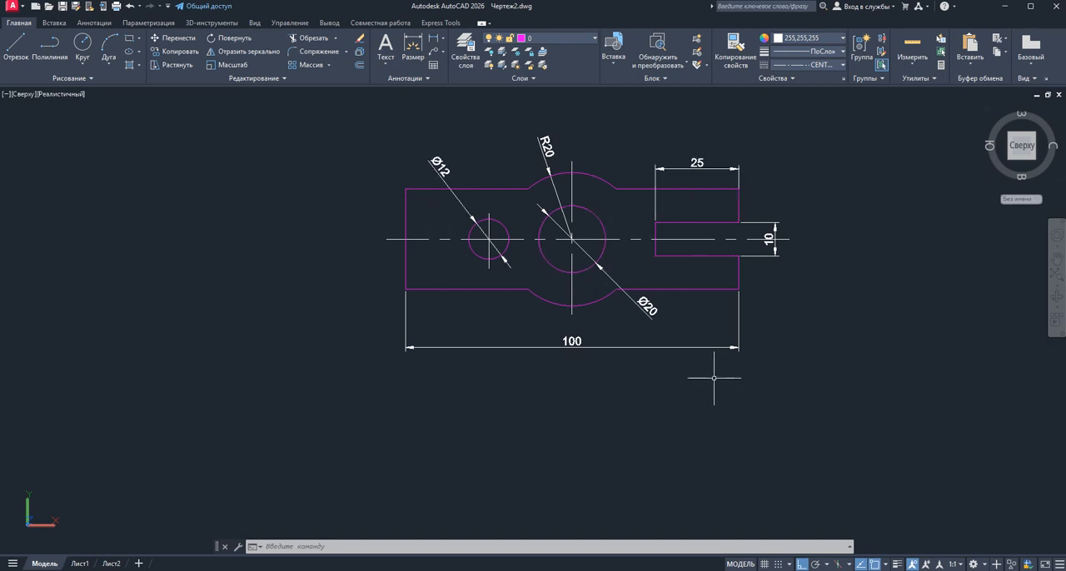
click(762, 176)
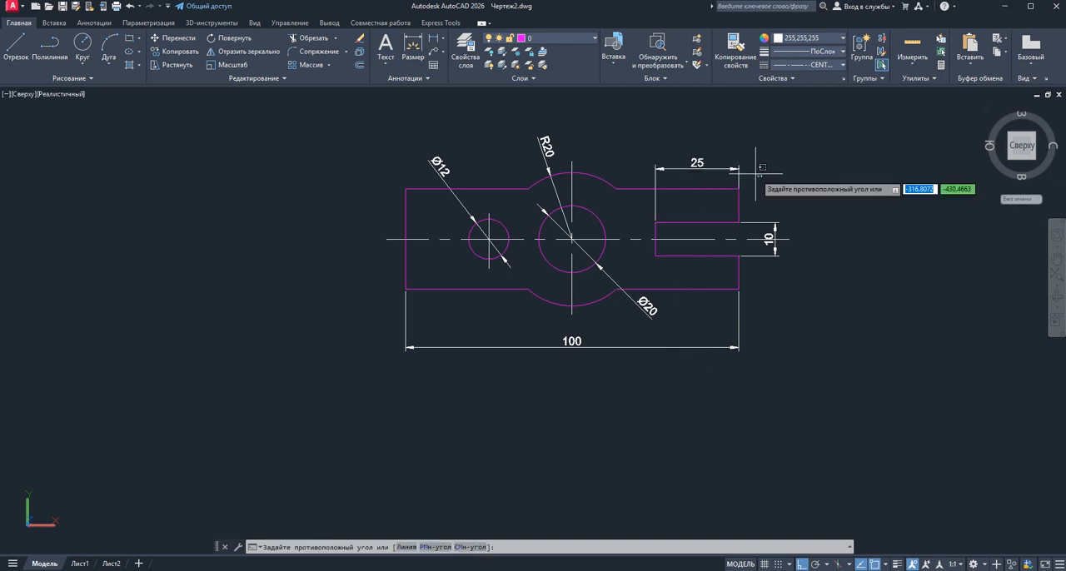
click(631, 135)
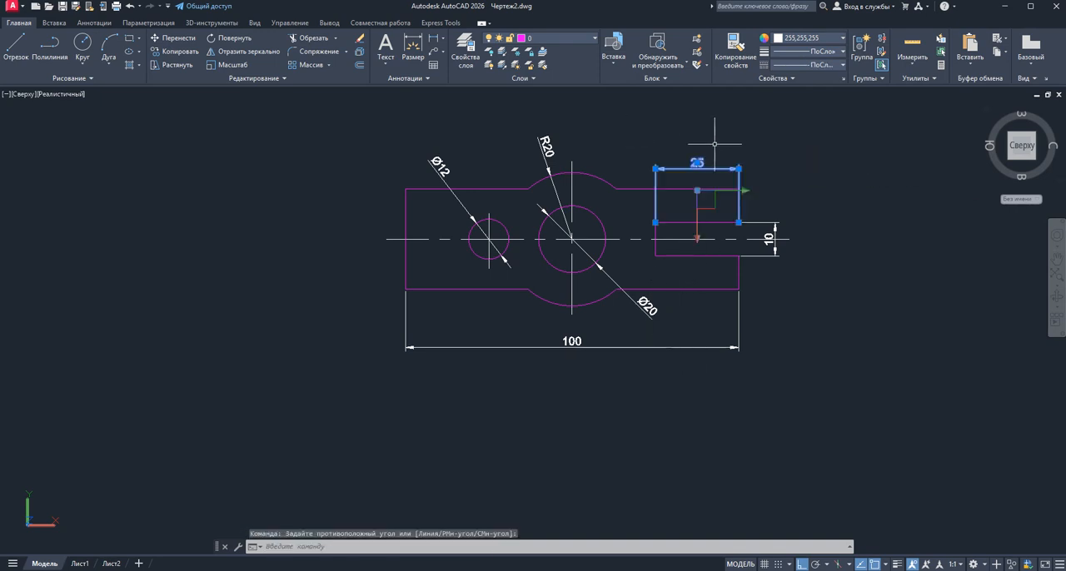
key(Escape)
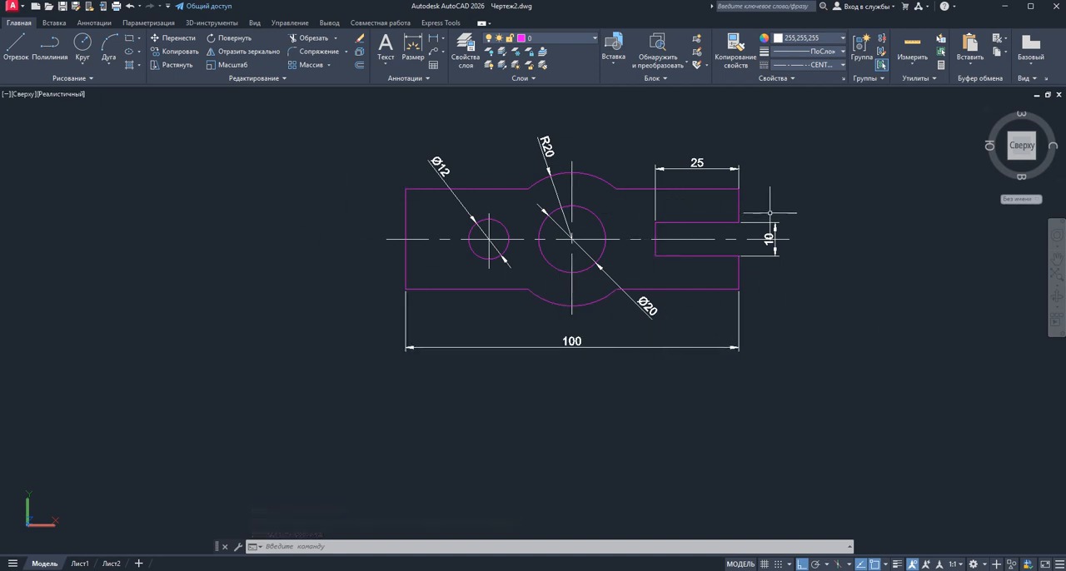
click(756, 173)
click(691, 132)
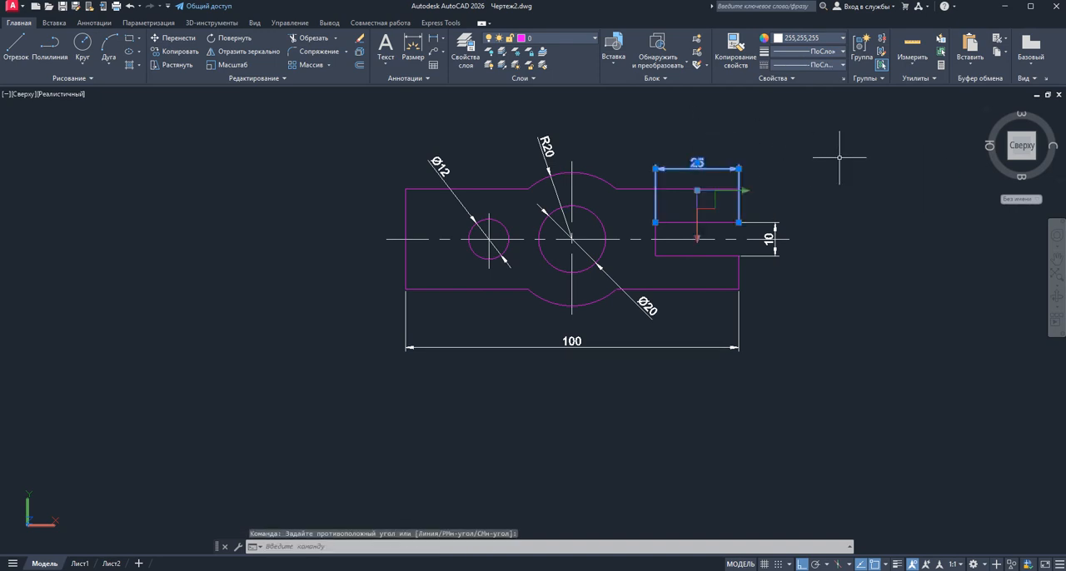
key(Escape)
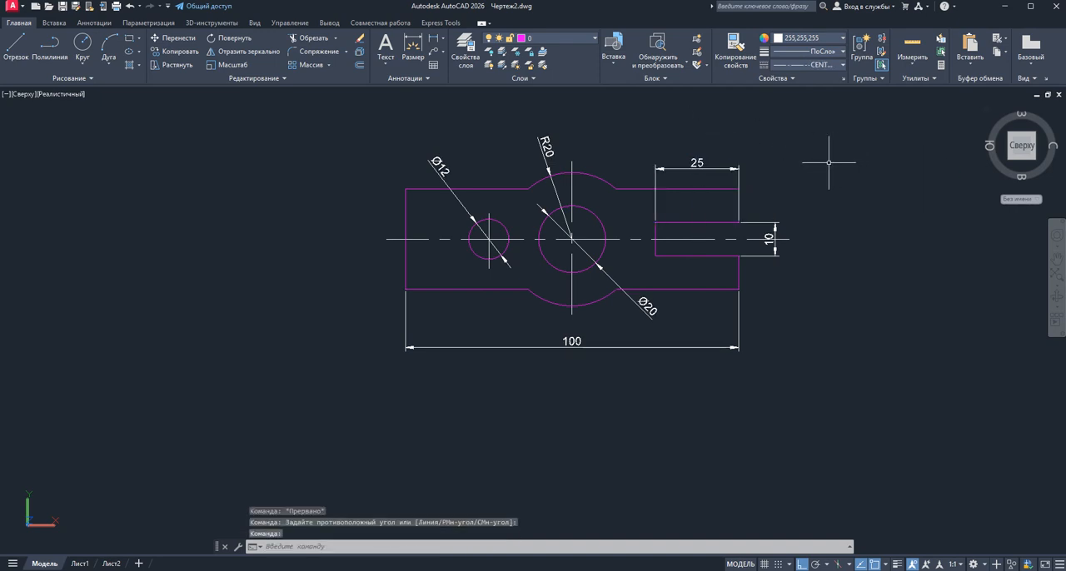
Select the 25 mm slot length dimension and open its full properties
click(752, 171)
click(722, 153)
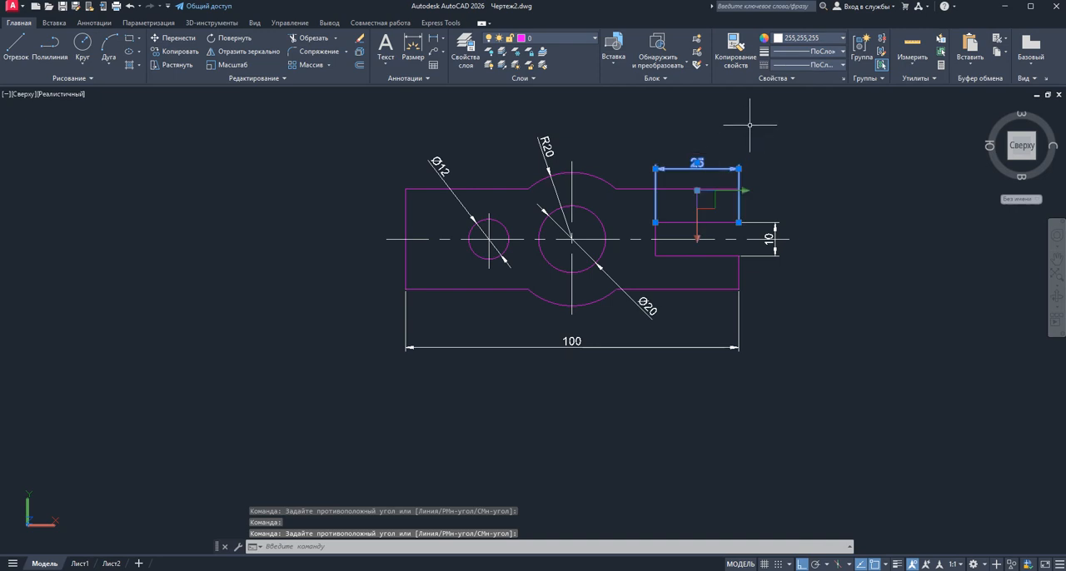
right_click(749, 127)
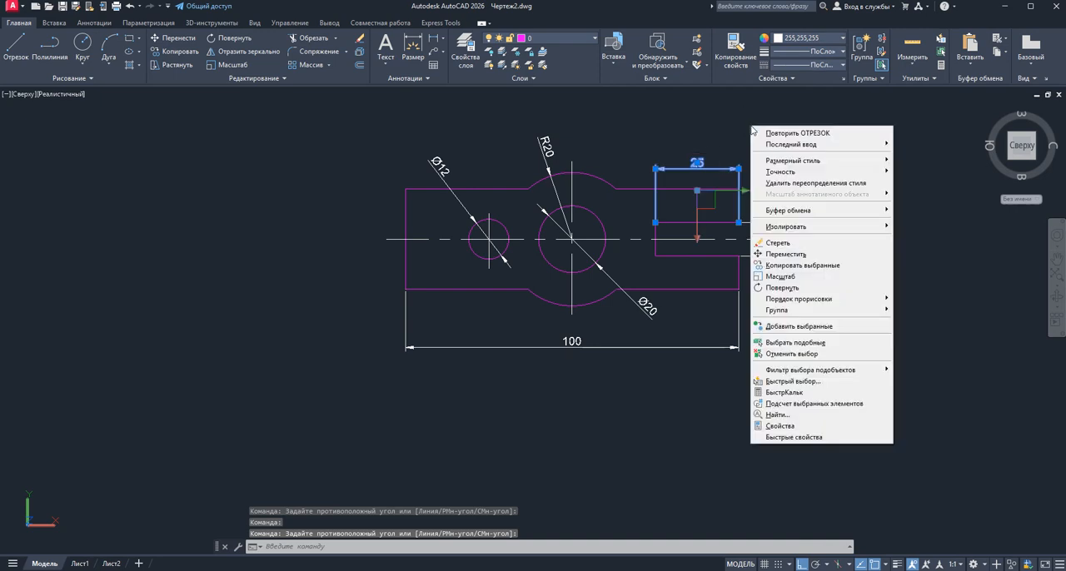
click(798, 427)
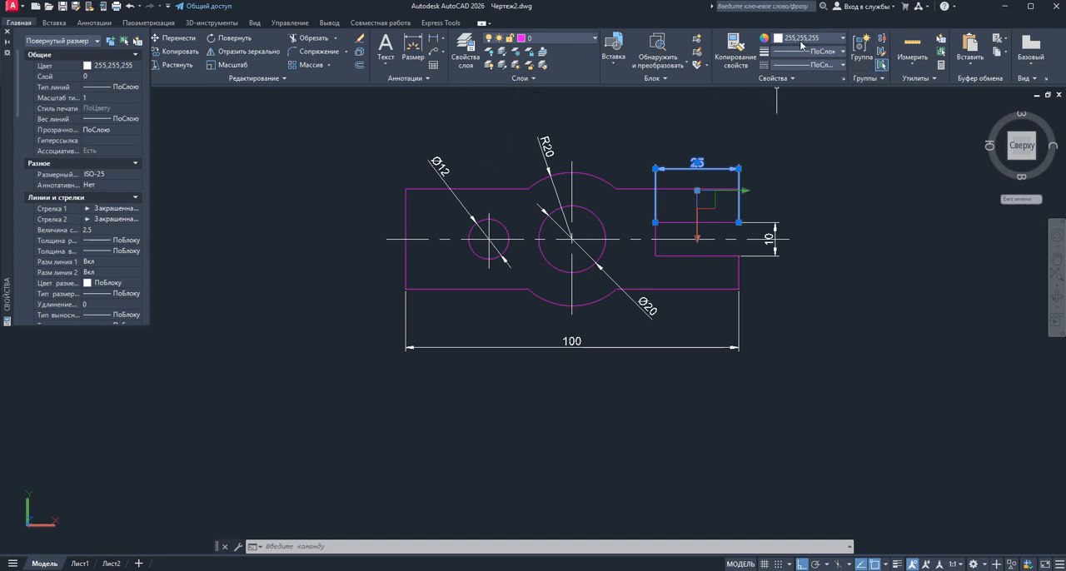
Add the R20, Ø12, Ø20 and 100 mm dimensions to the selection and move all selected dimensions to the Defpoints layer
click(564, 155)
click(508, 127)
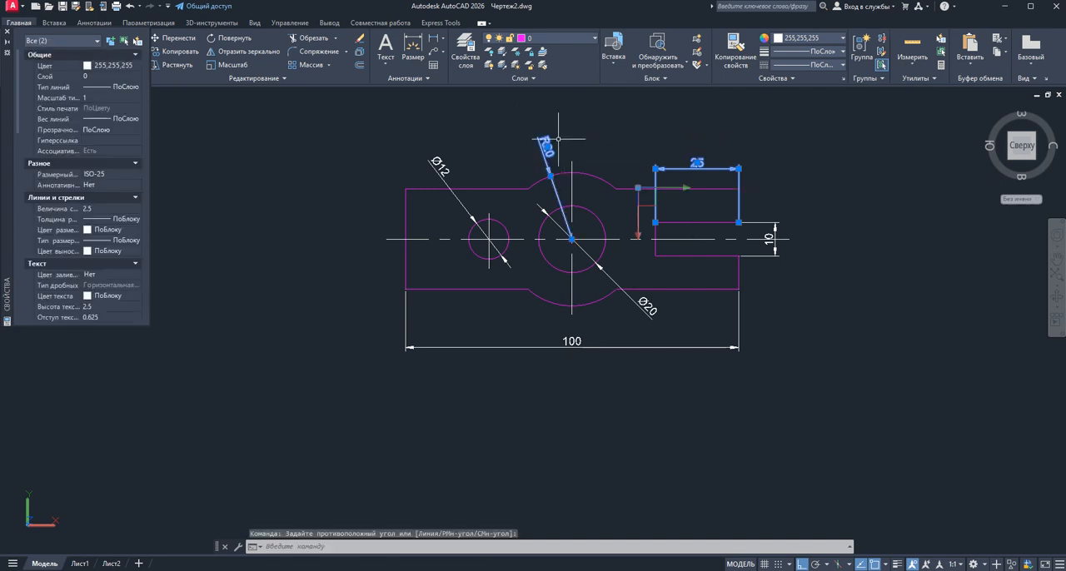
click(466, 172)
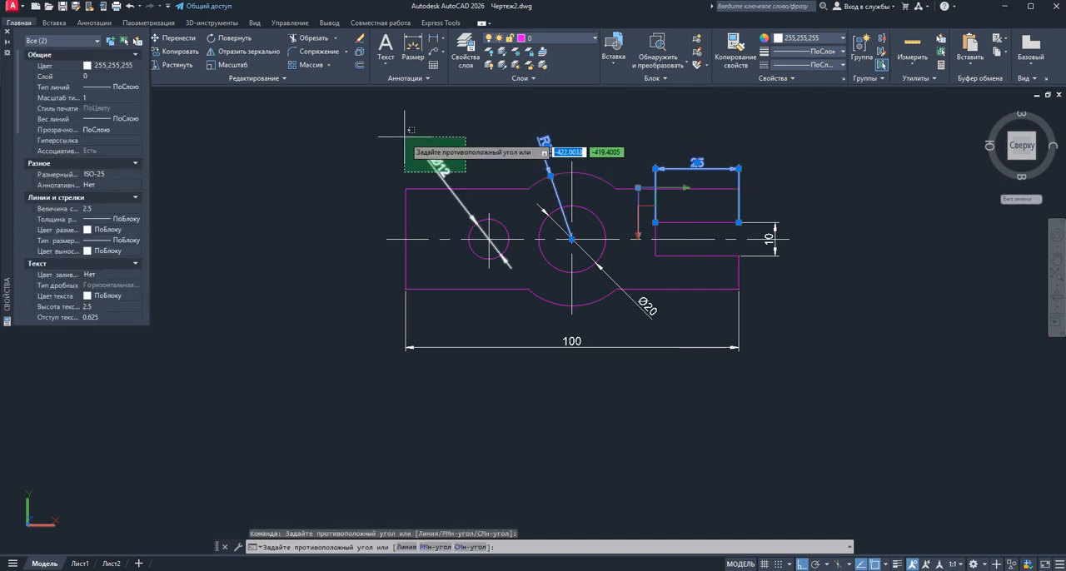
click(410, 131)
click(666, 318)
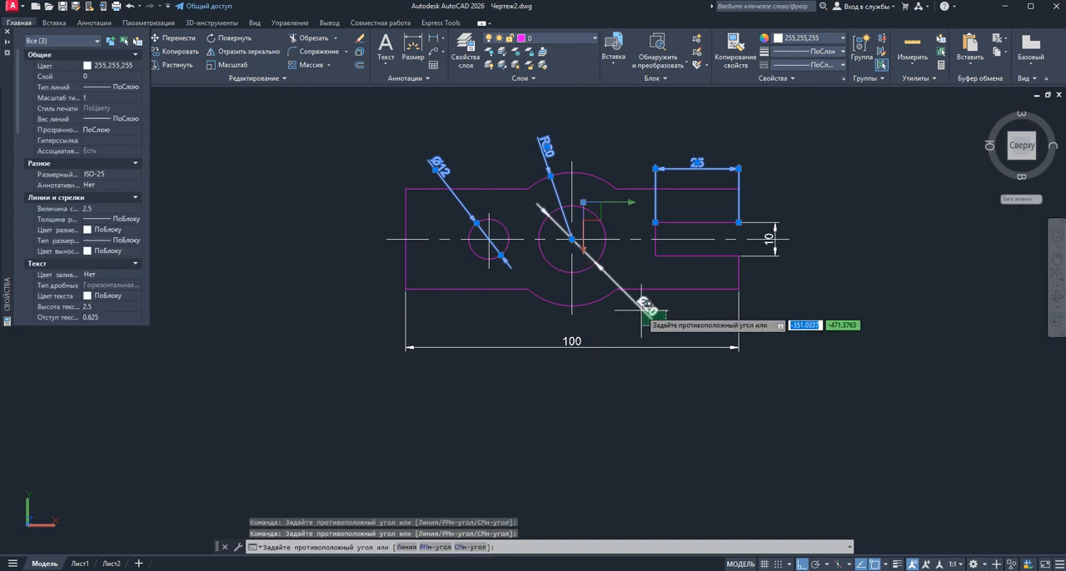
click(638, 296)
click(665, 368)
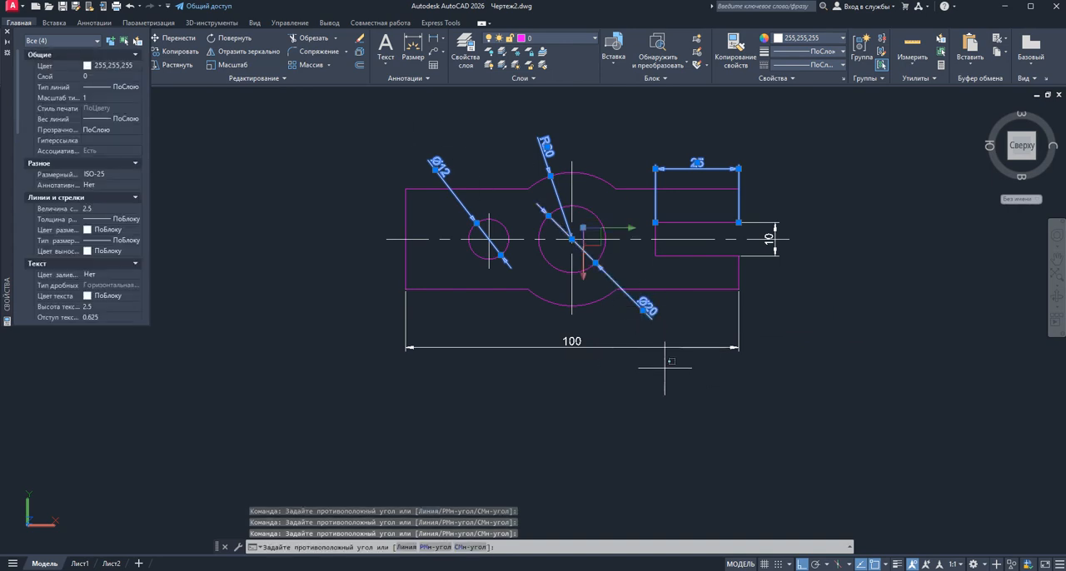
click(587, 330)
click(87, 66)
click(137, 66)
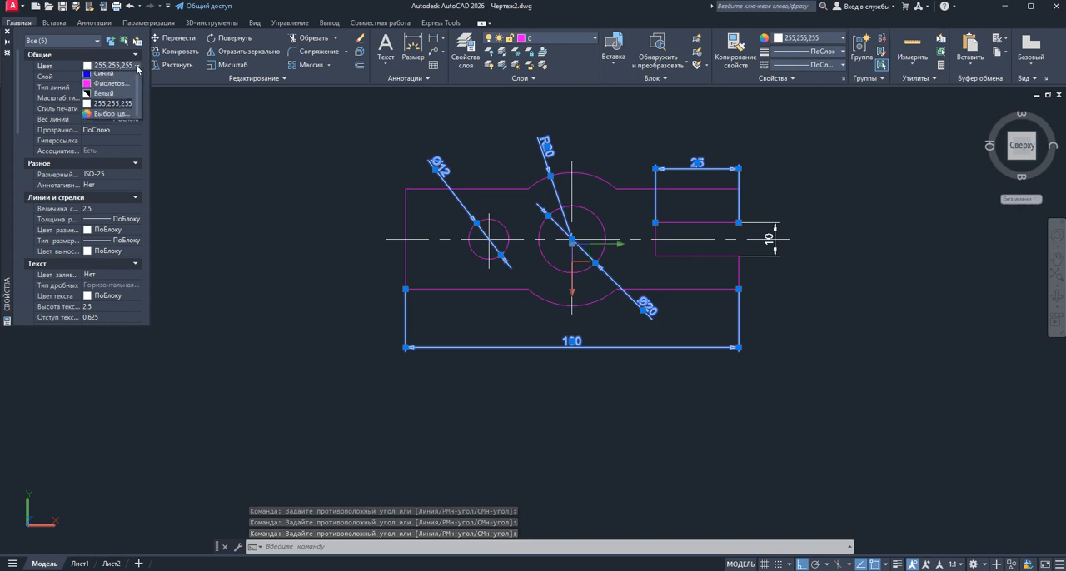
click(138, 67)
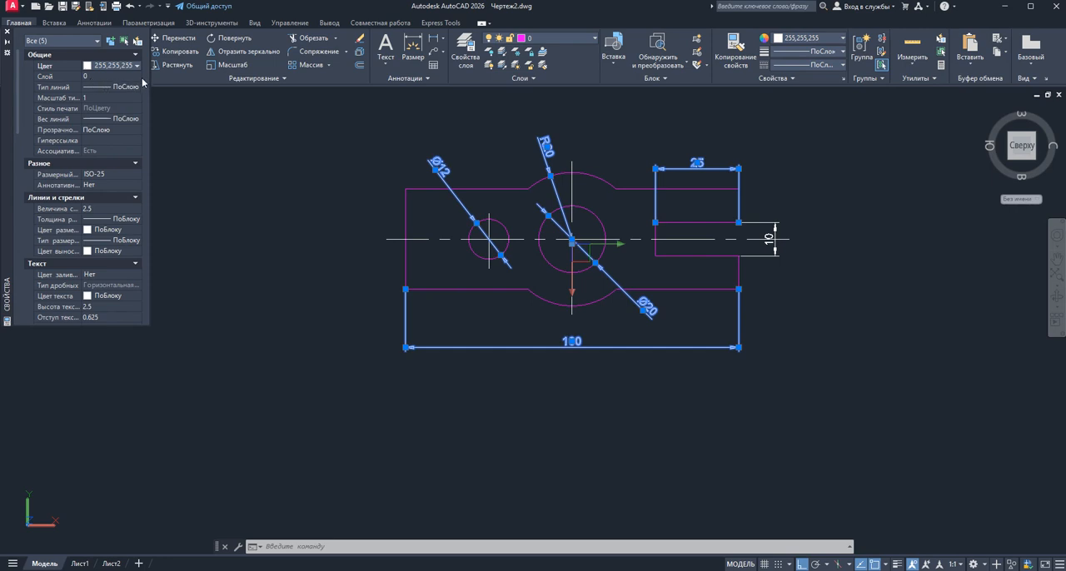
click(139, 79)
click(138, 78)
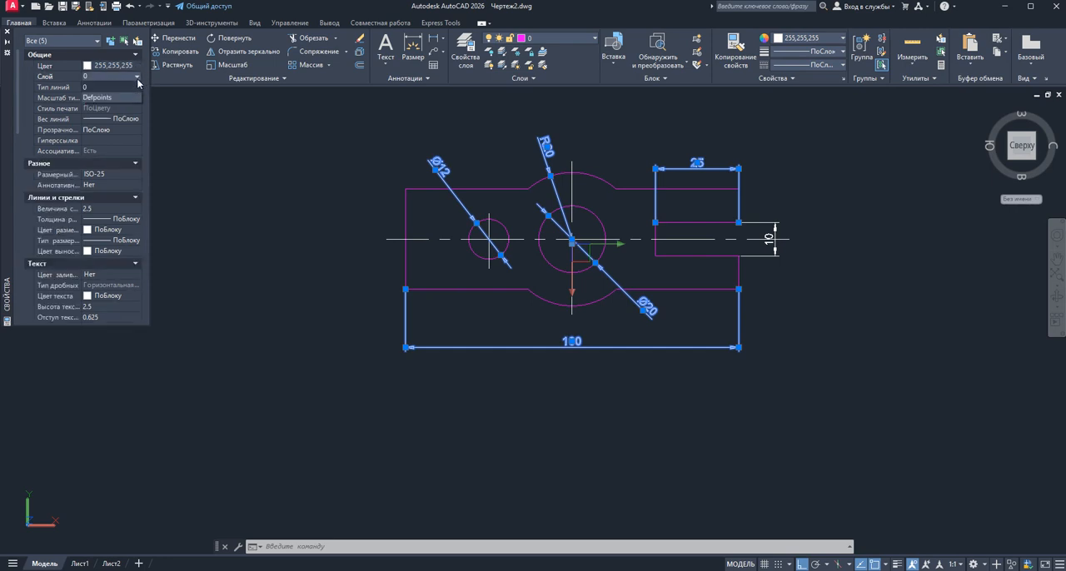
click(121, 99)
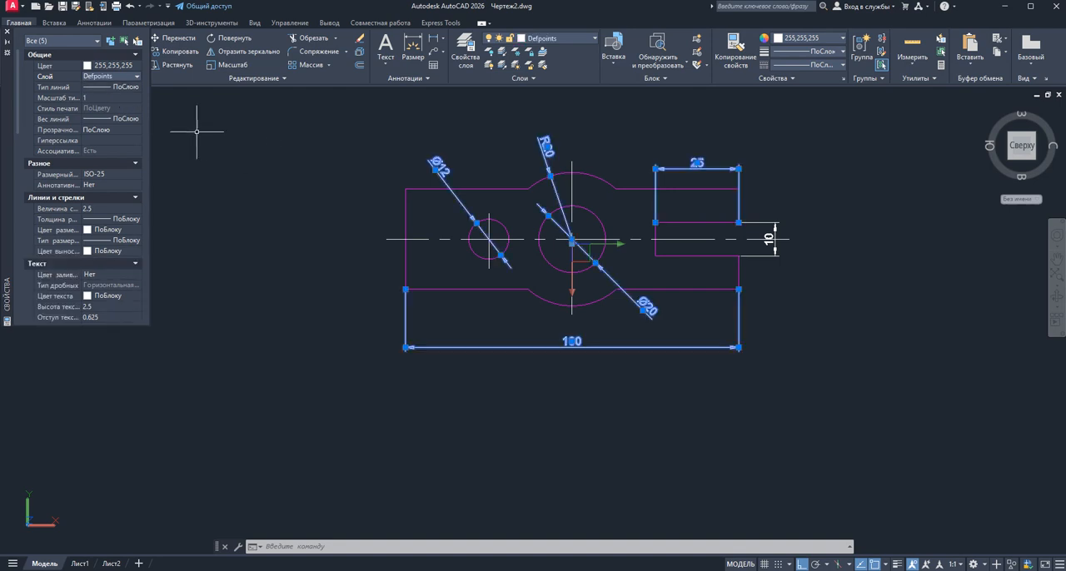
right_click(364, 135)
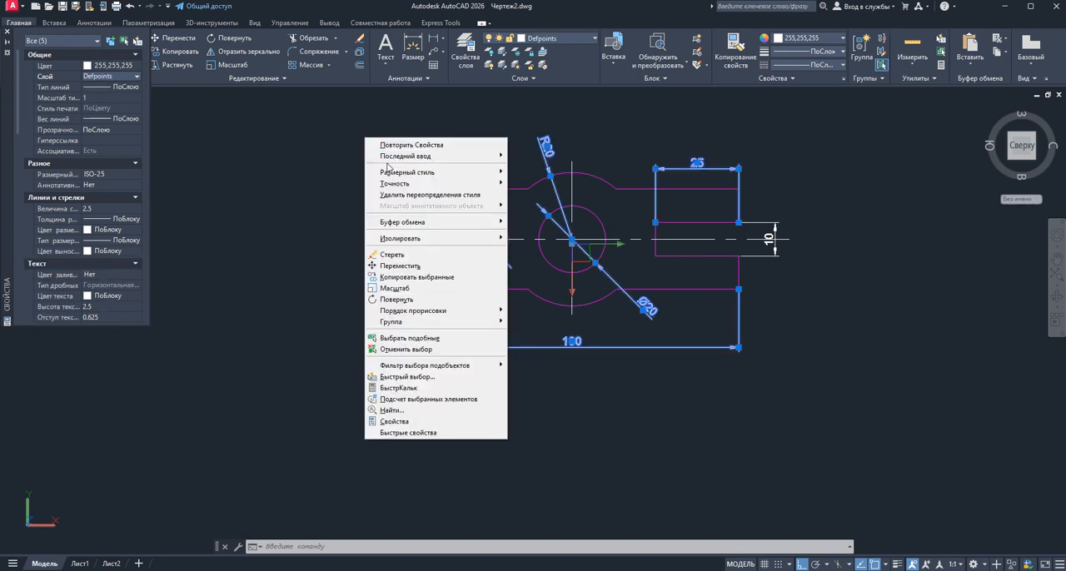
mouse_move(395, 176)
click(287, 146)
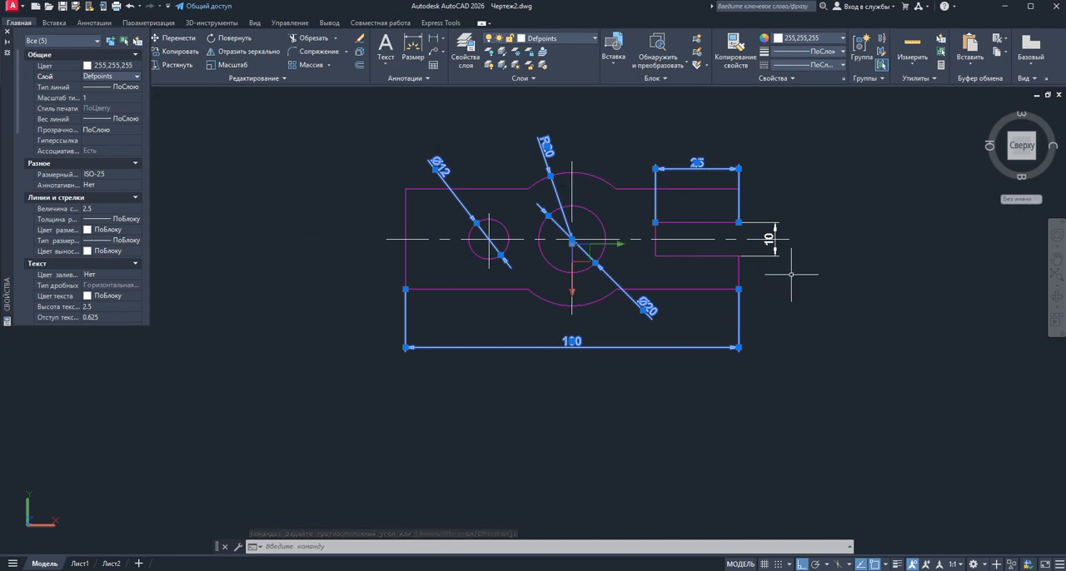
Add the 10 mm slot width dimension to the selection and set the layer of all selected dimensions to Defpoints
click(768, 242)
click(766, 251)
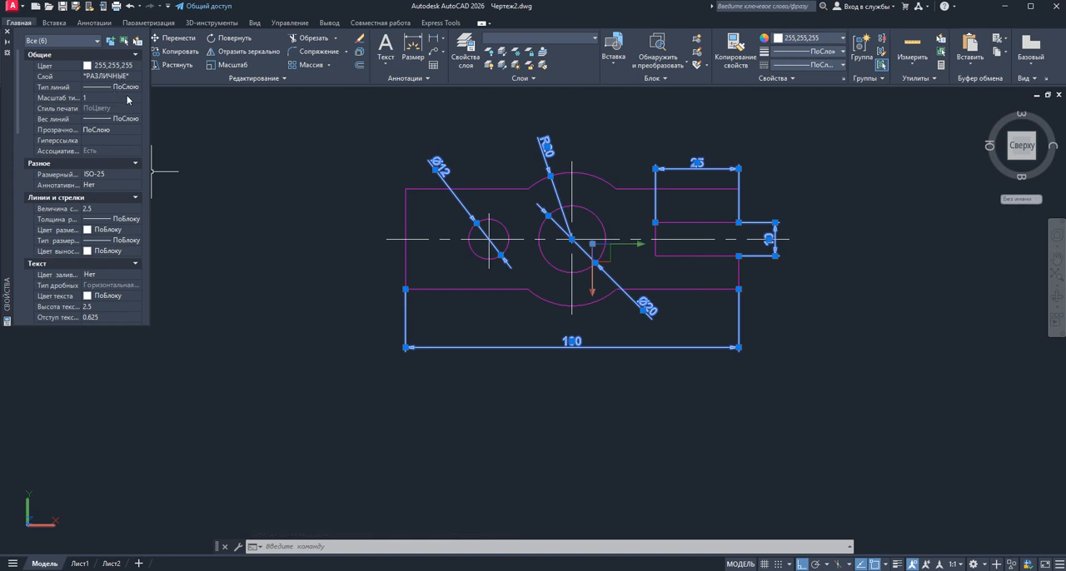
click(140, 90)
click(136, 89)
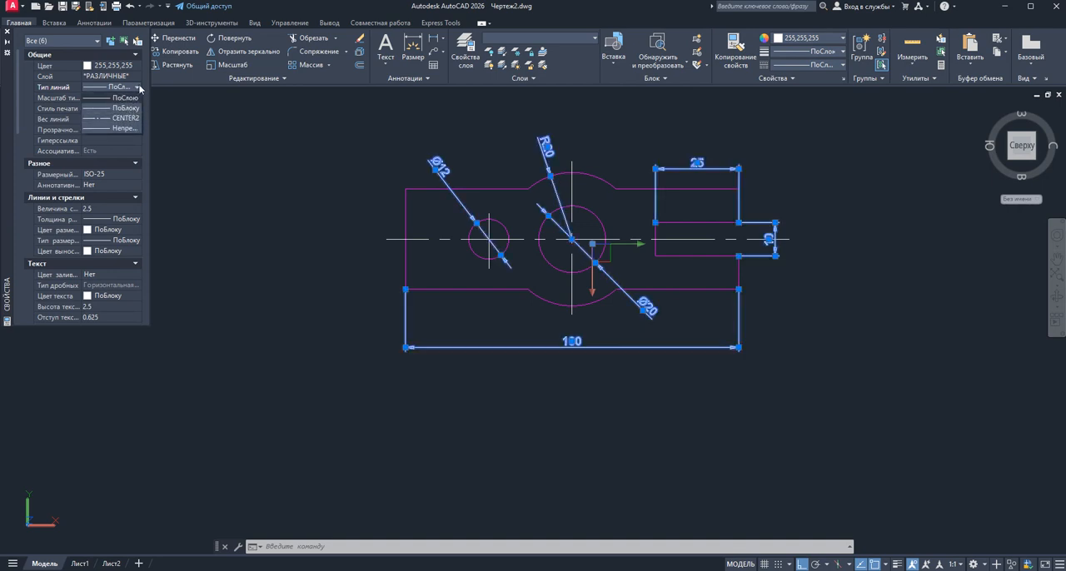
click(182, 119)
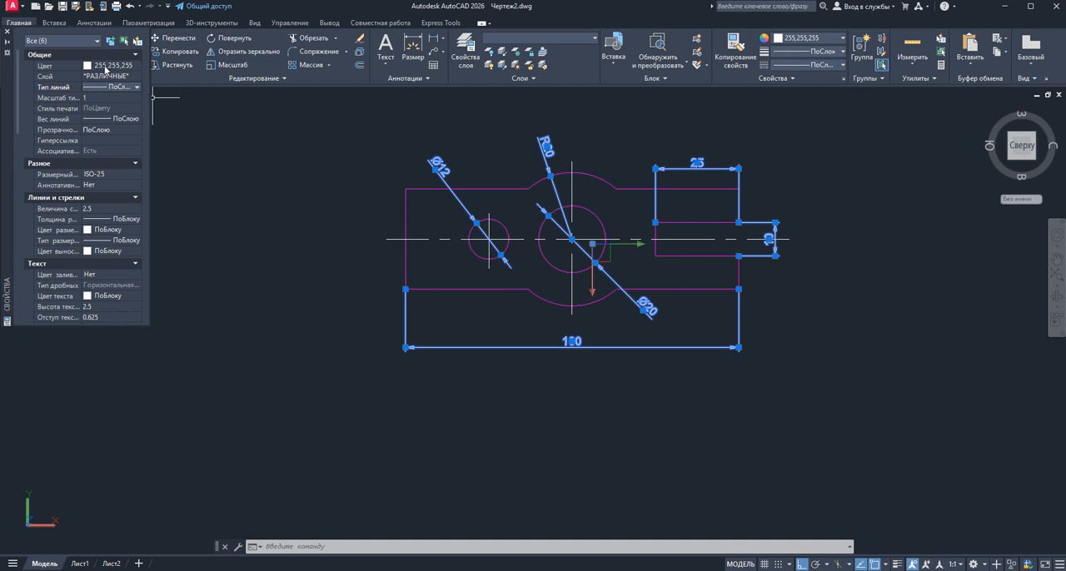
click(84, 77)
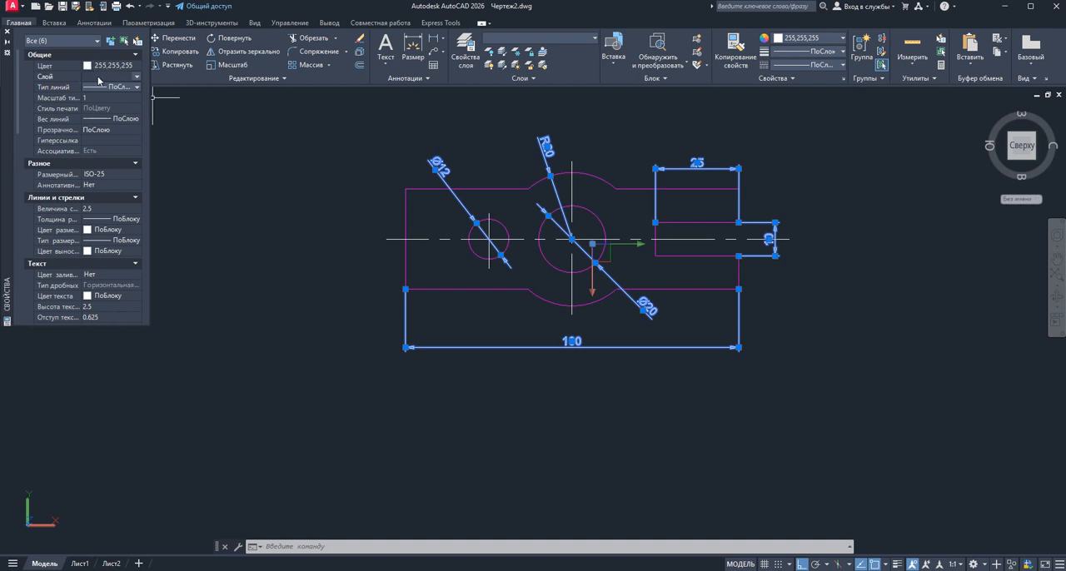
click(137, 76)
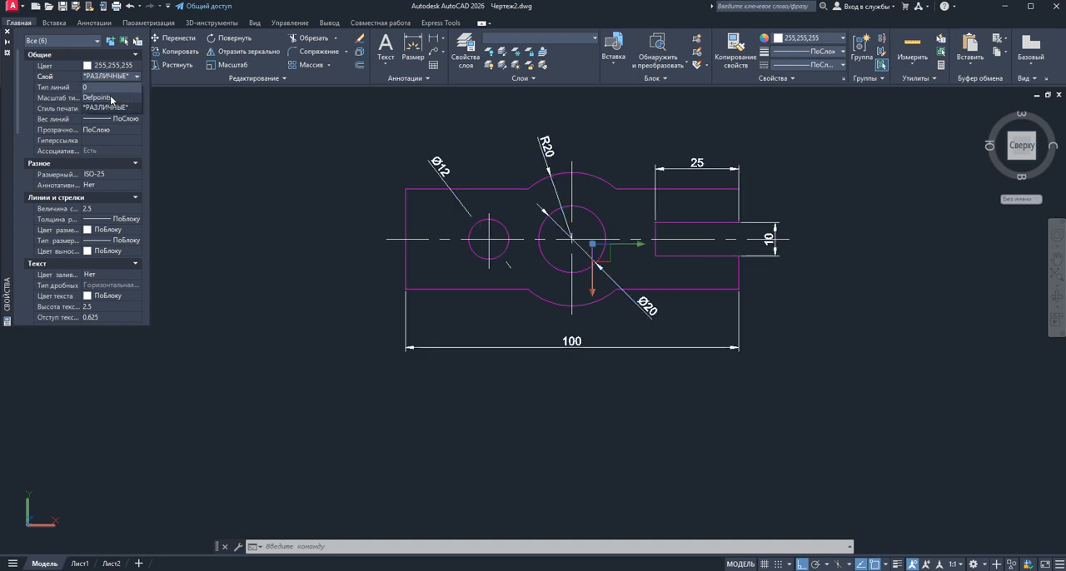
click(110, 98)
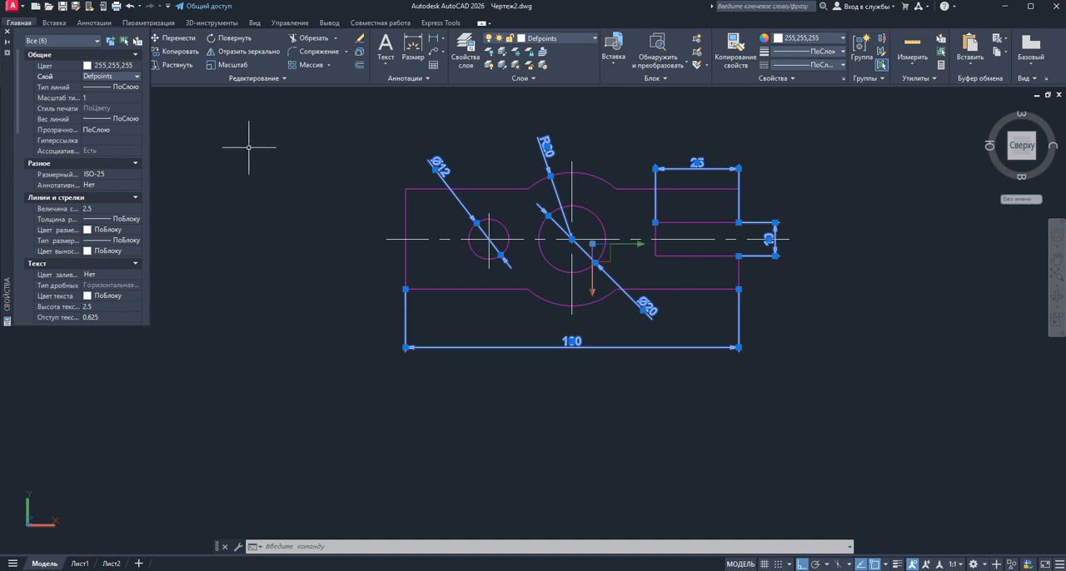
right_click(286, 151)
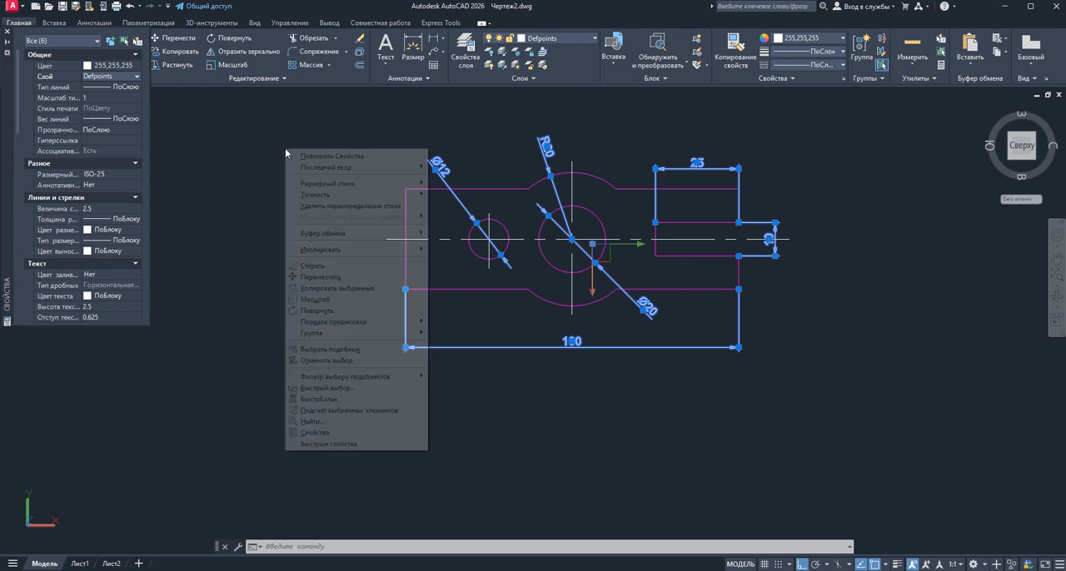
mouse_move(306, 188)
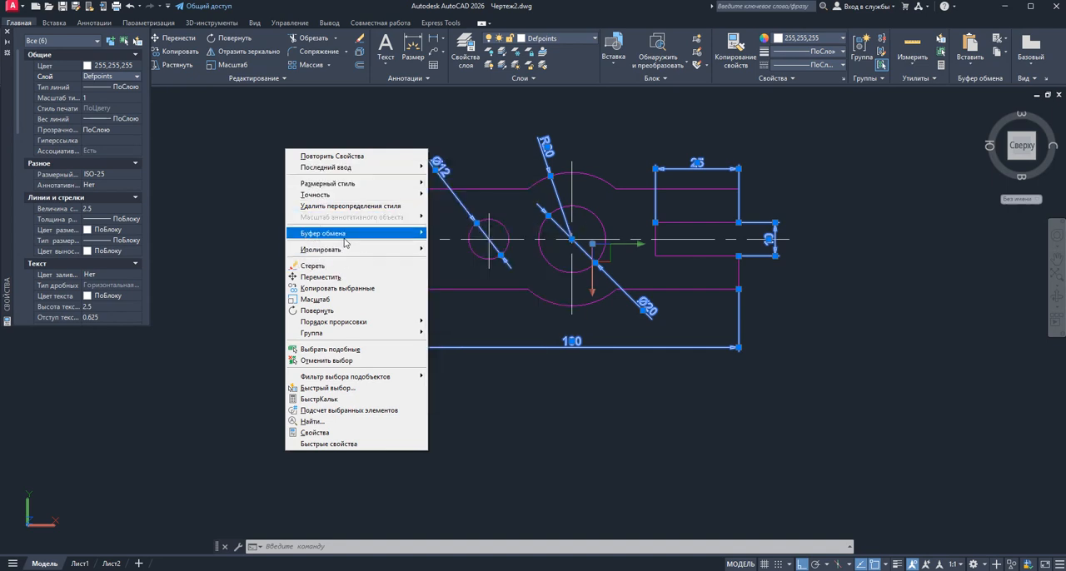
mouse_move(345, 238)
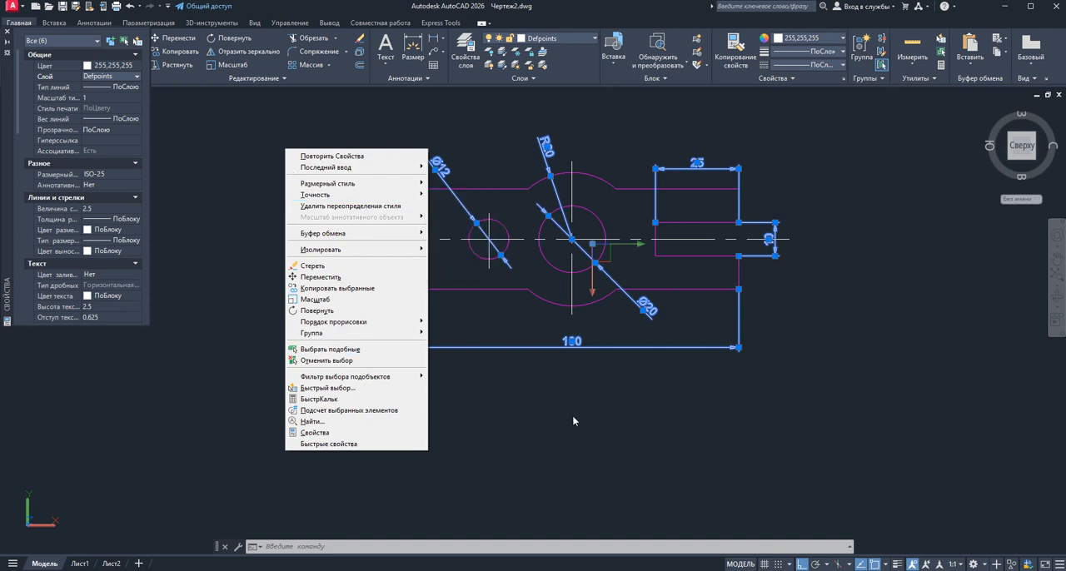
click(658, 570)
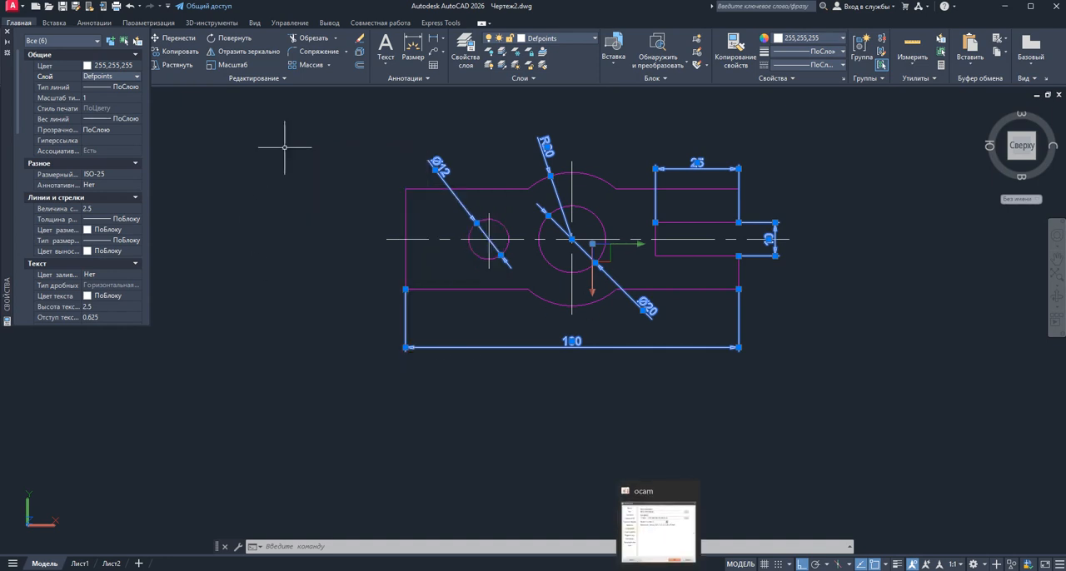
click(453, 567)
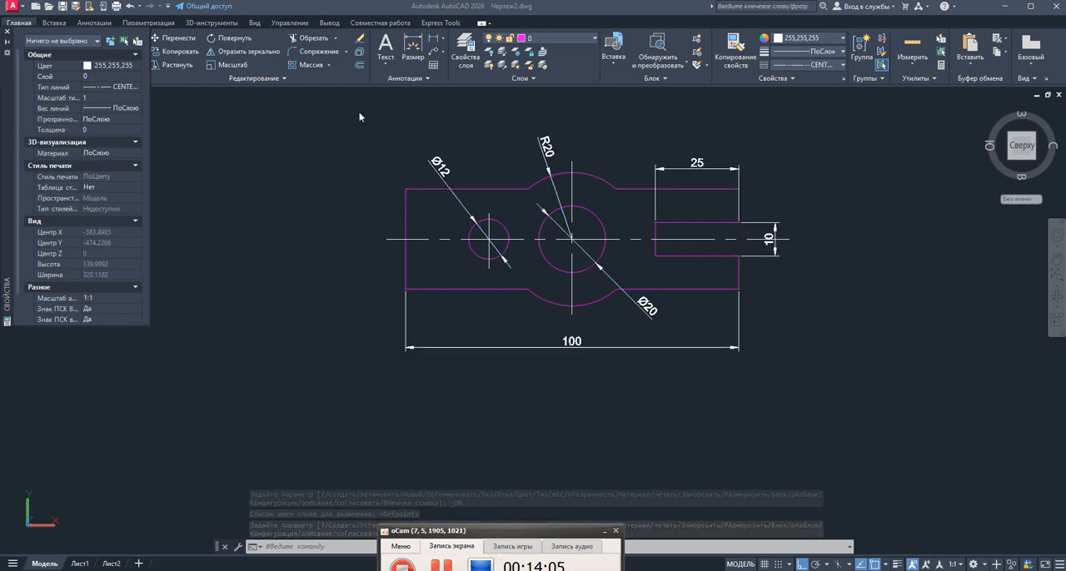
click(348, 129)
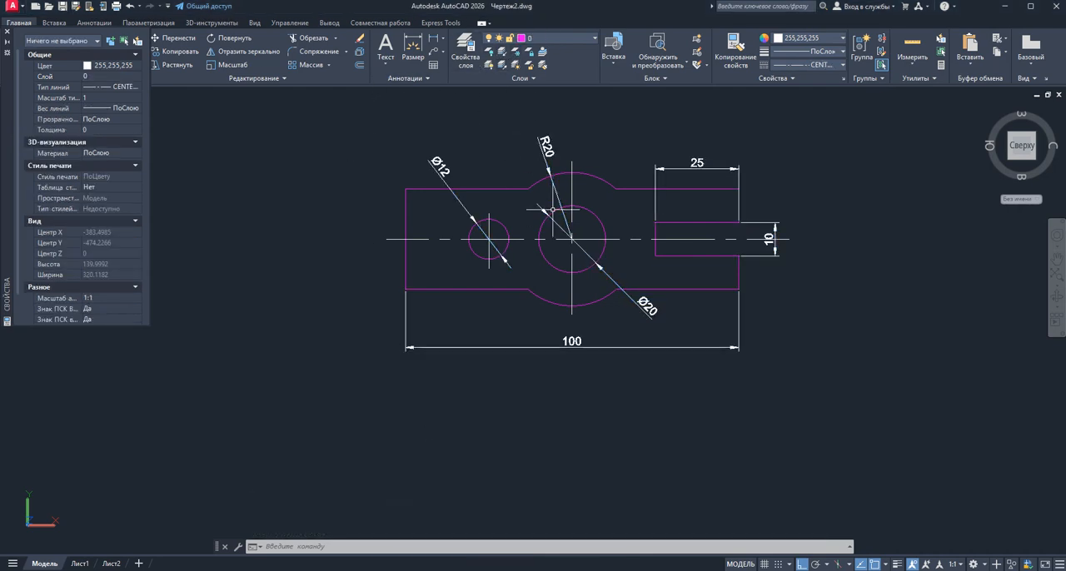
click(560, 157)
click(380, 134)
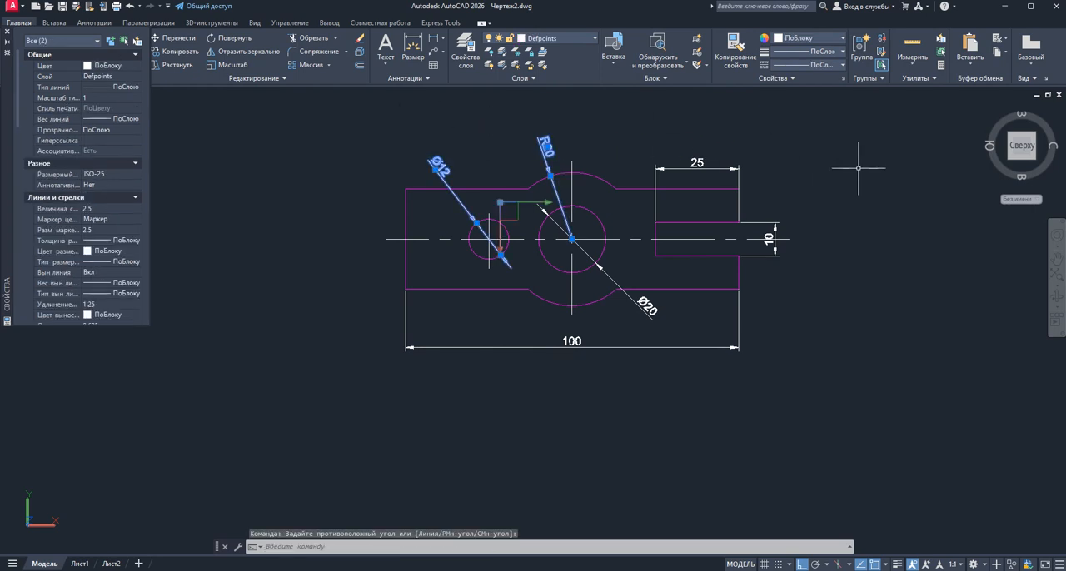
click(764, 173)
click(619, 209)
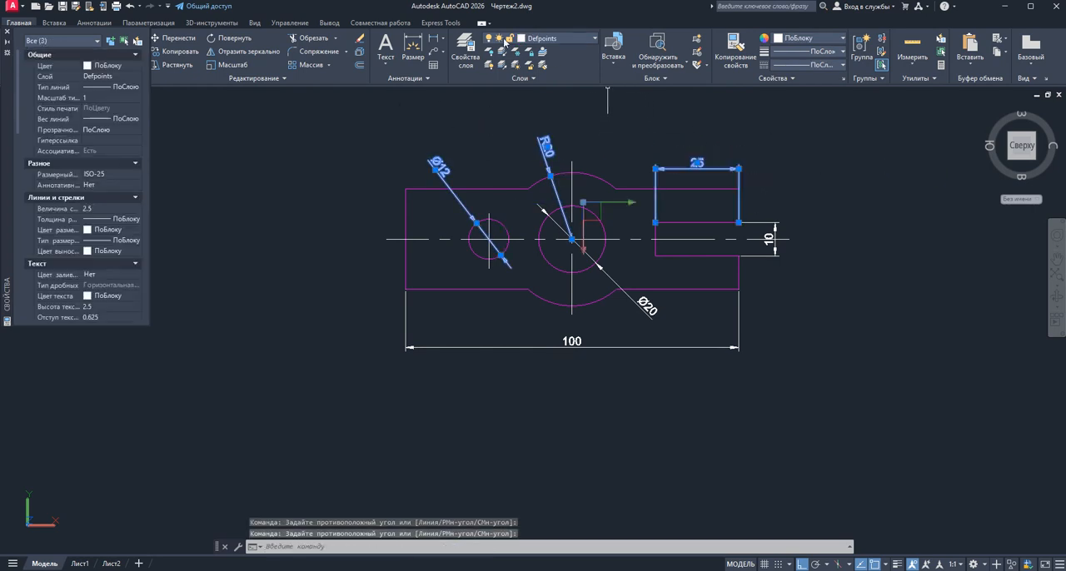
click(801, 270)
click(759, 207)
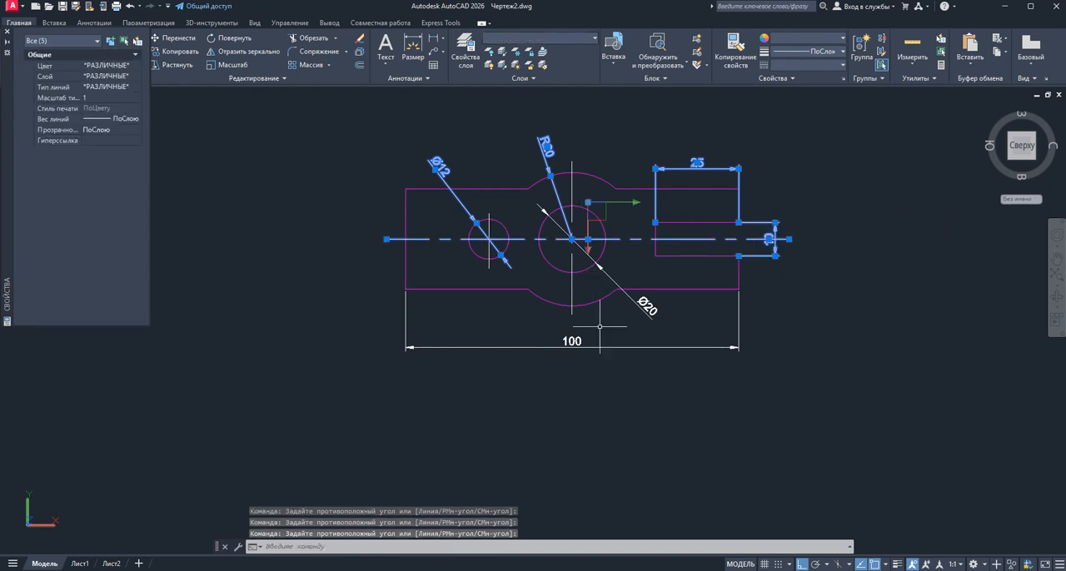
click(667, 370)
click(405, 287)
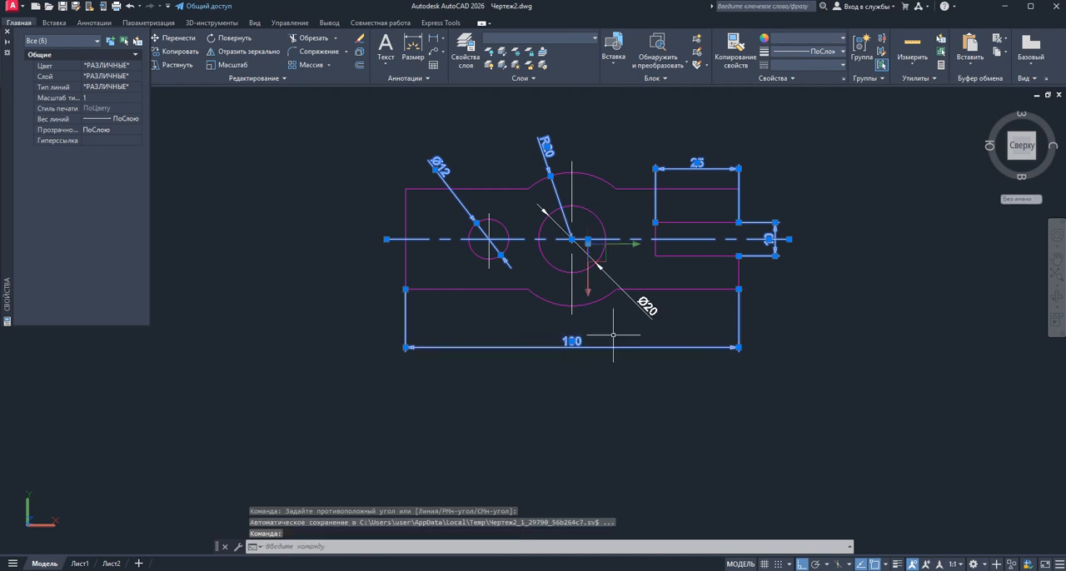
click(659, 330)
click(641, 304)
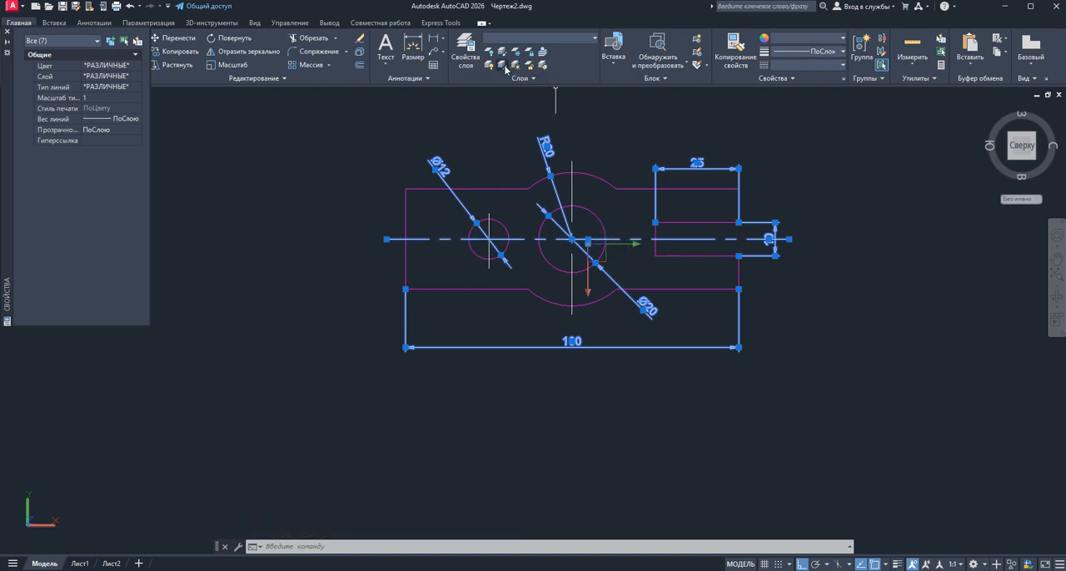
key(Escape)
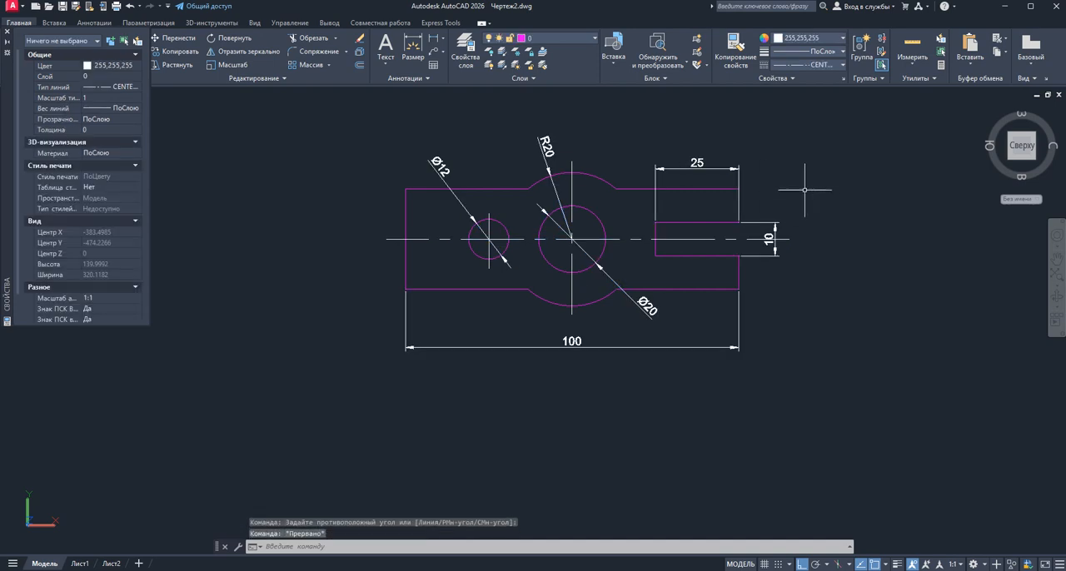
Select the 25, 10, R20, Ø12, Ø20 and 100 mm dimensions and turn off their Defpoints layer
click(755, 173)
click(630, 150)
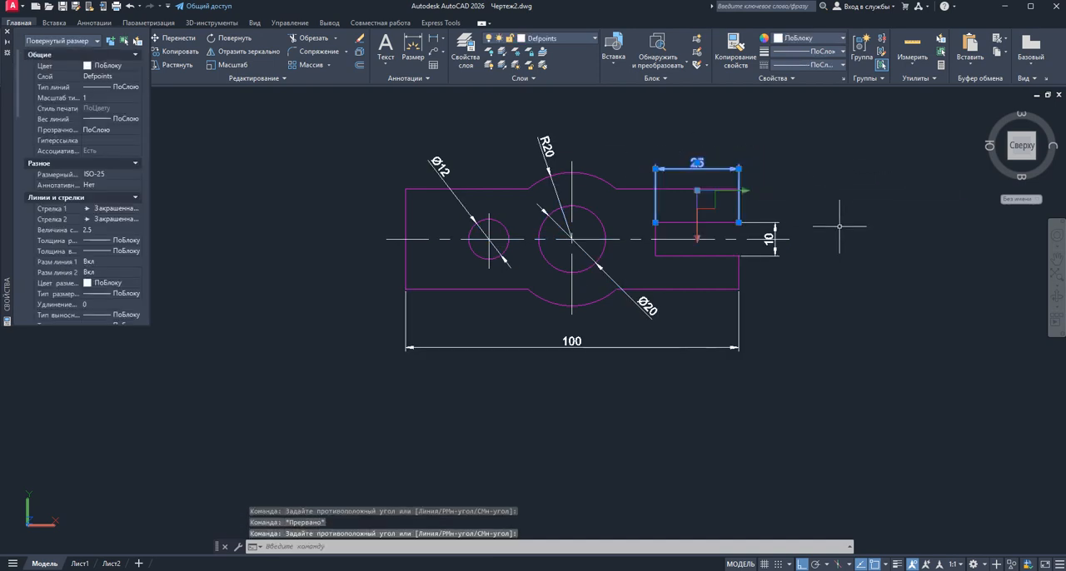
click(801, 265)
click(762, 246)
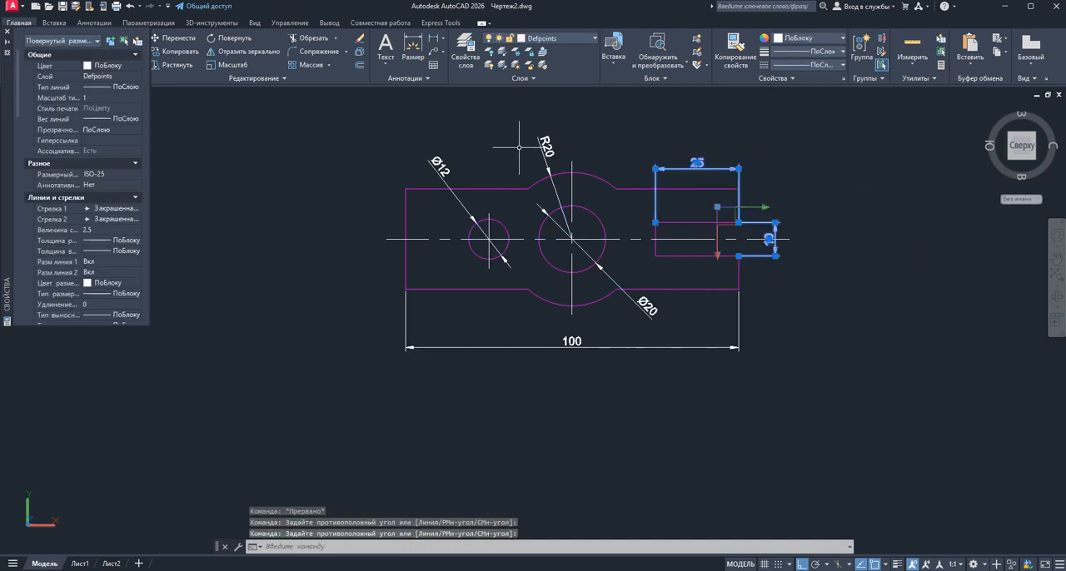
click(556, 153)
click(523, 131)
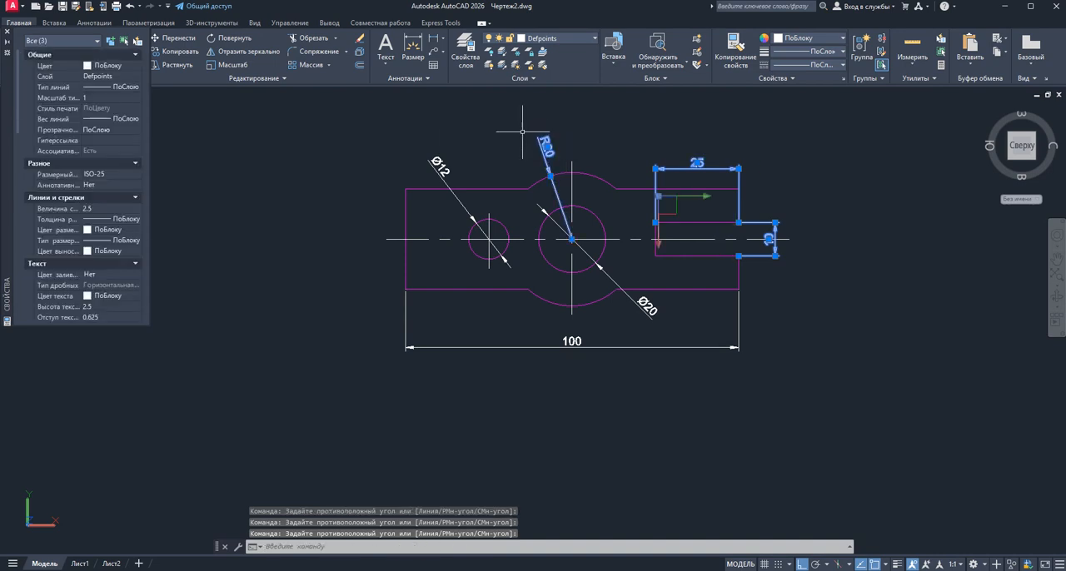
click(449, 173)
click(470, 206)
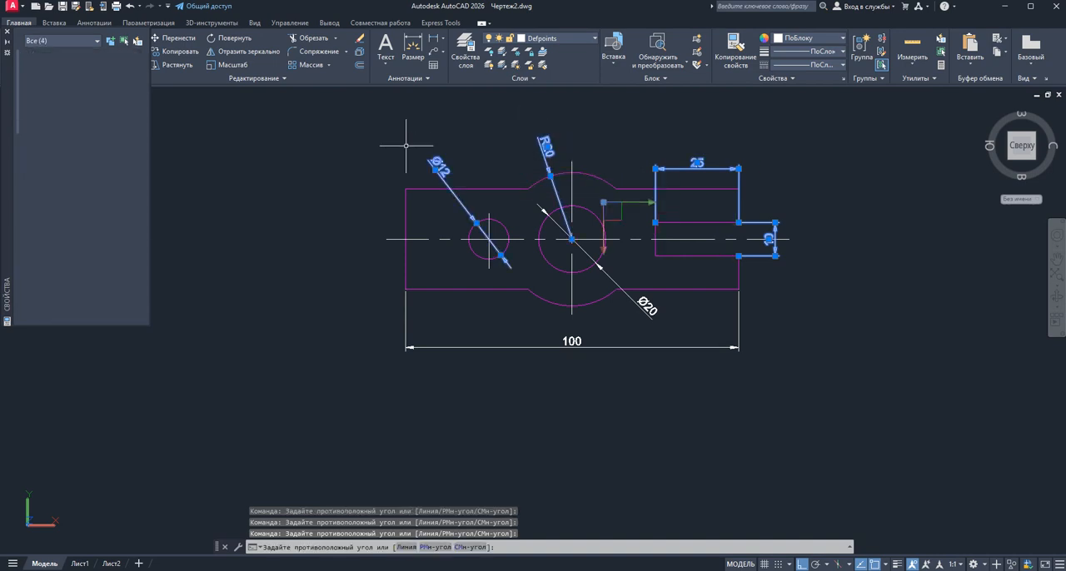
click(646, 301)
click(639, 316)
click(589, 357)
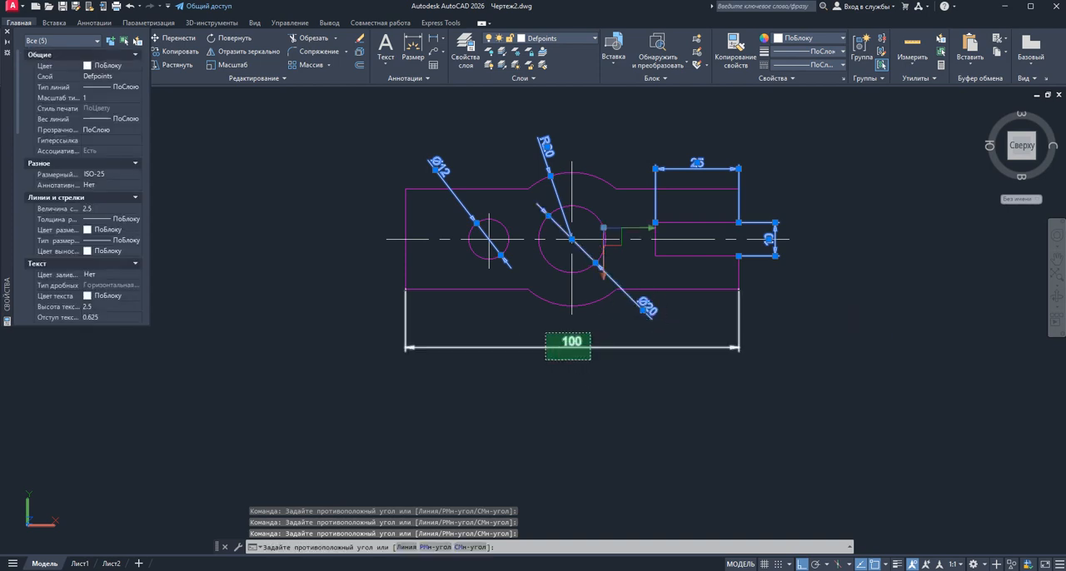
click(546, 334)
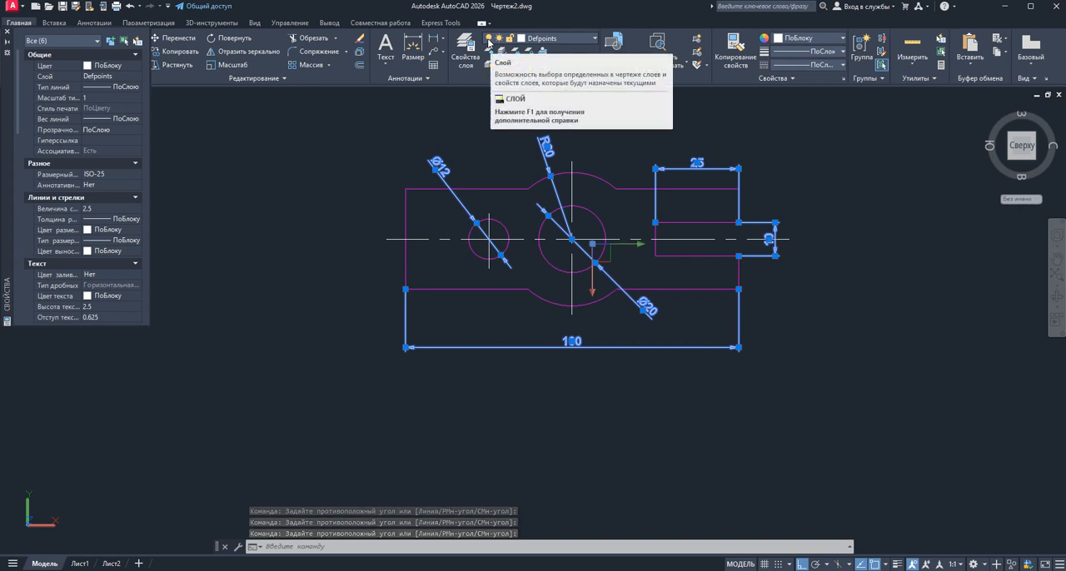
click(488, 44)
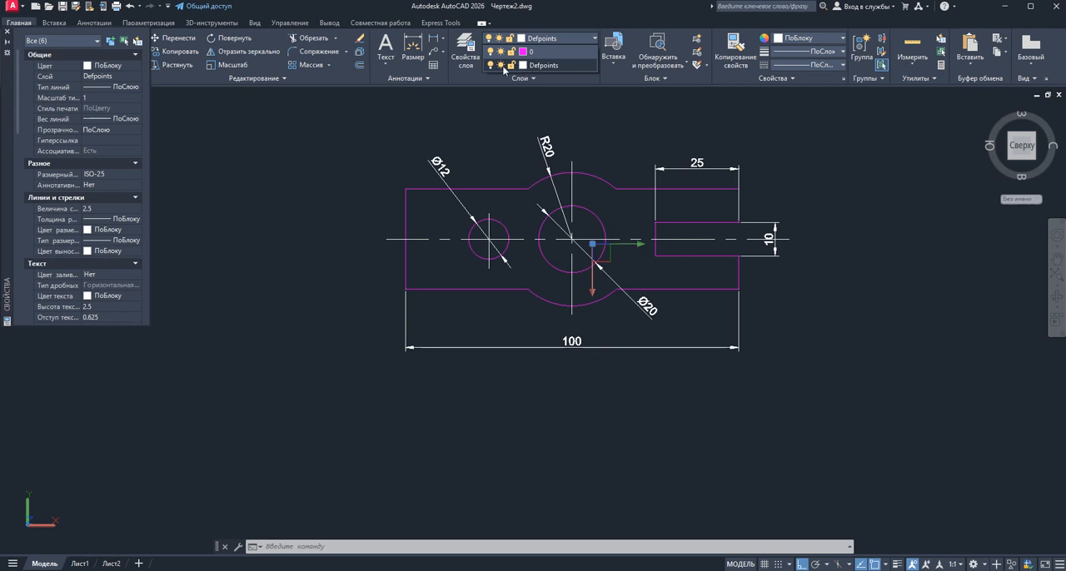
click(491, 67)
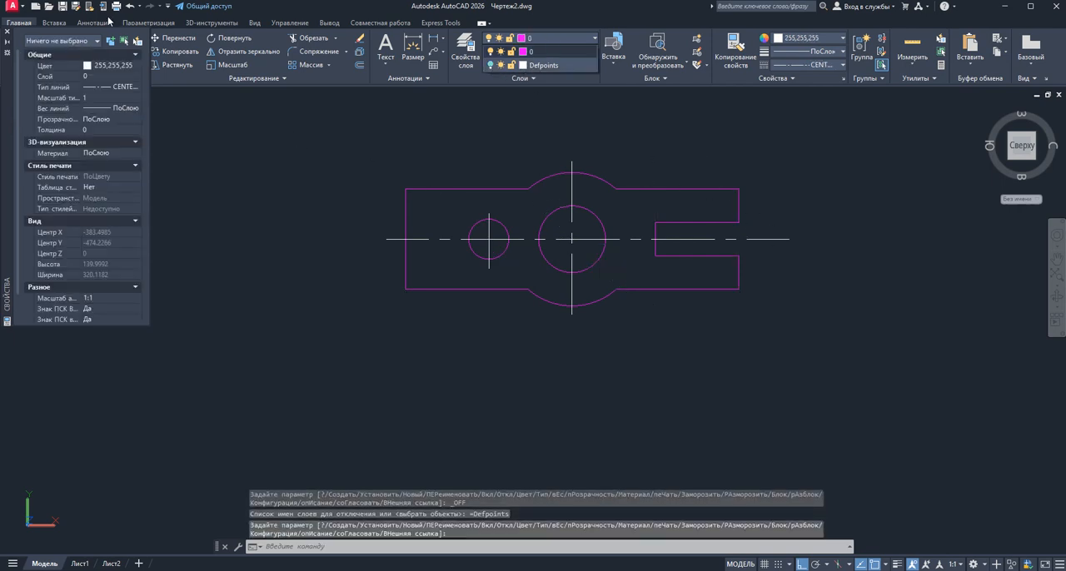
click(787, 259)
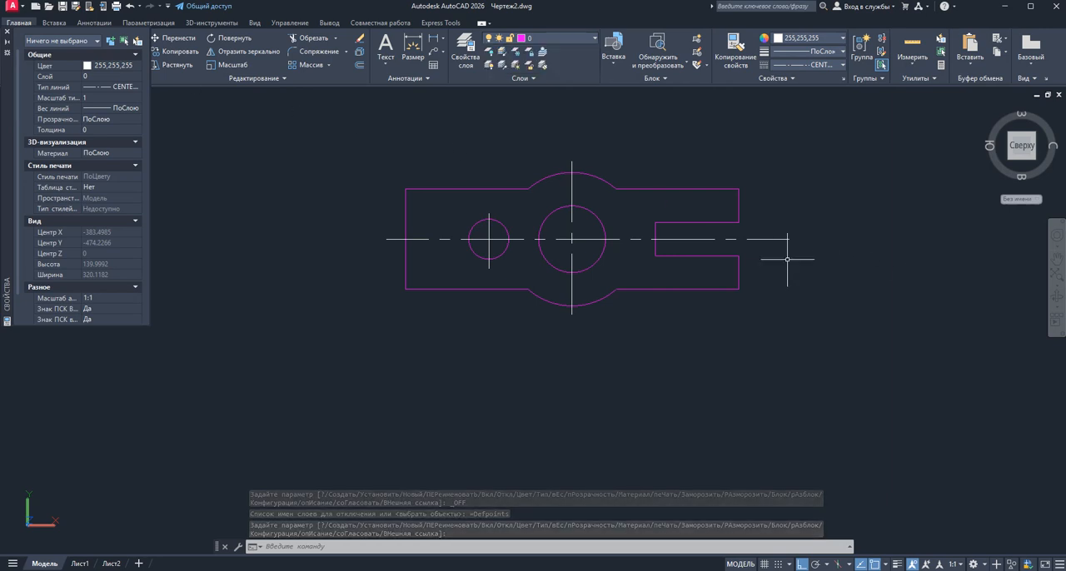
Move the horizontal centre line and both circles' vertical centre lines to the Defpoints layer, and close the object properties
click(781, 255)
click(765, 223)
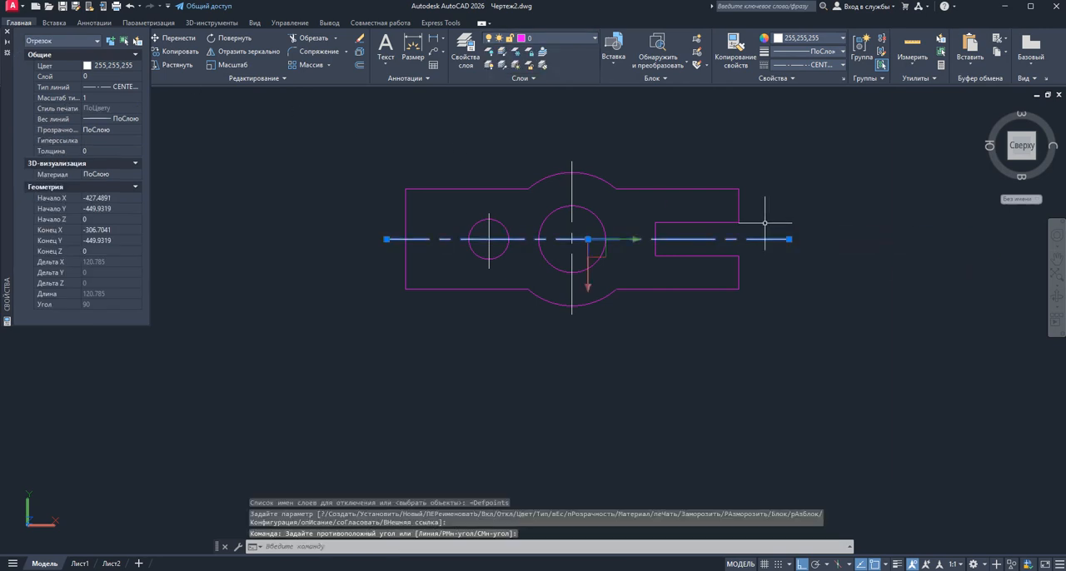
click(580, 196)
click(555, 188)
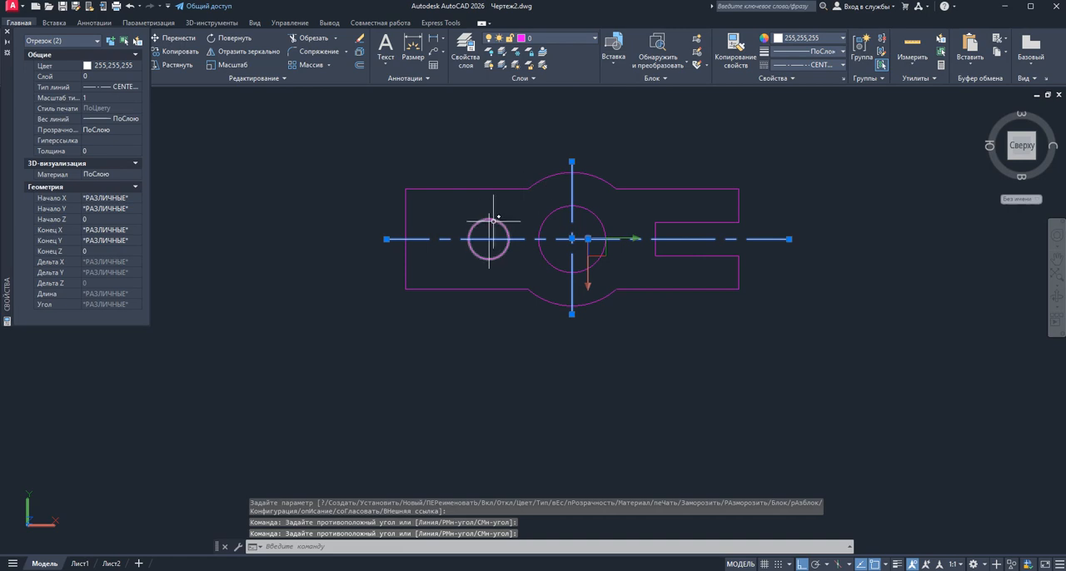
click(491, 229)
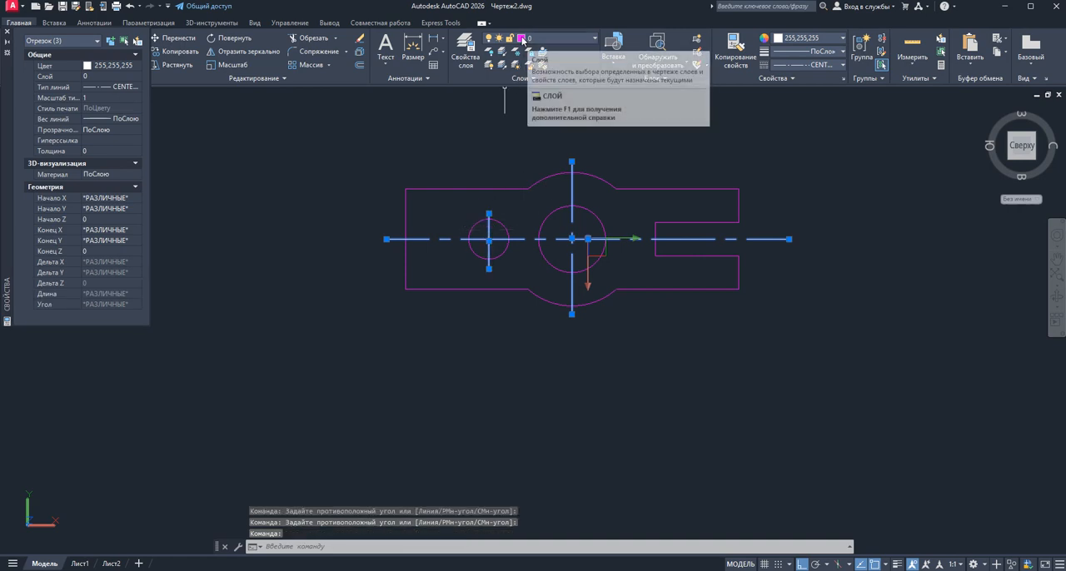
click(139, 77)
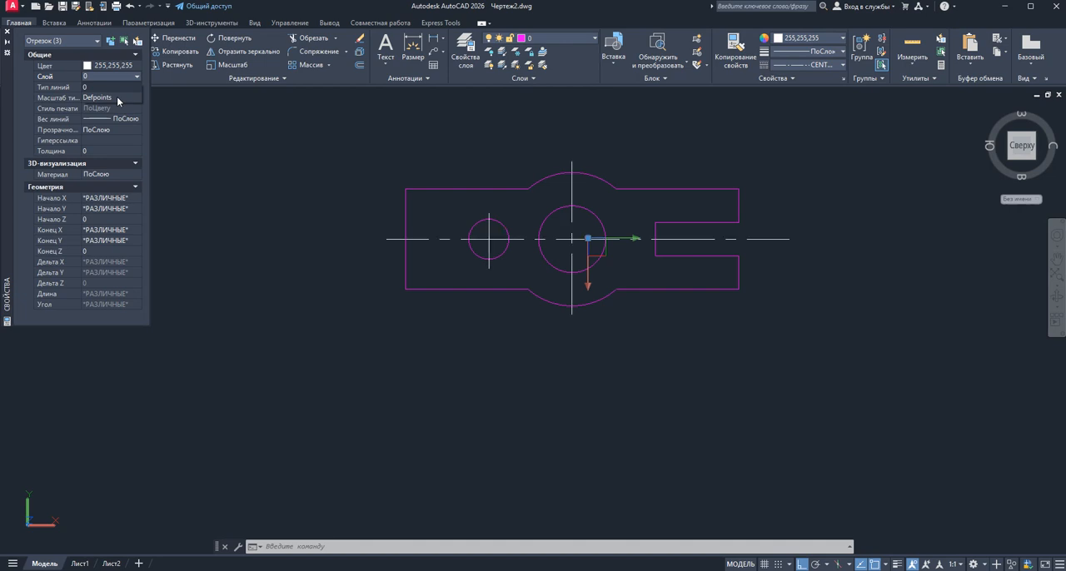
click(117, 97)
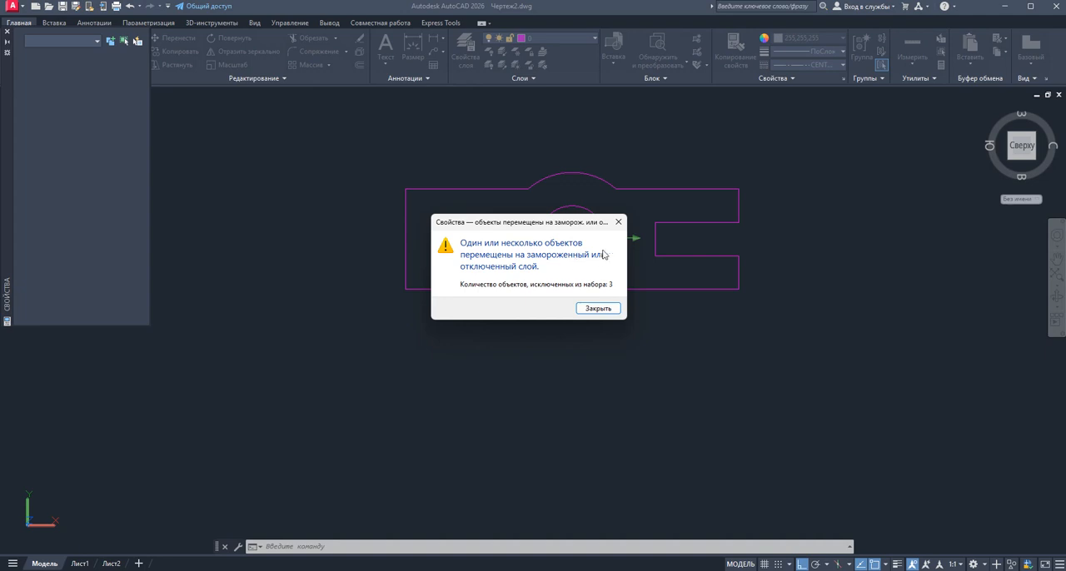
click(618, 223)
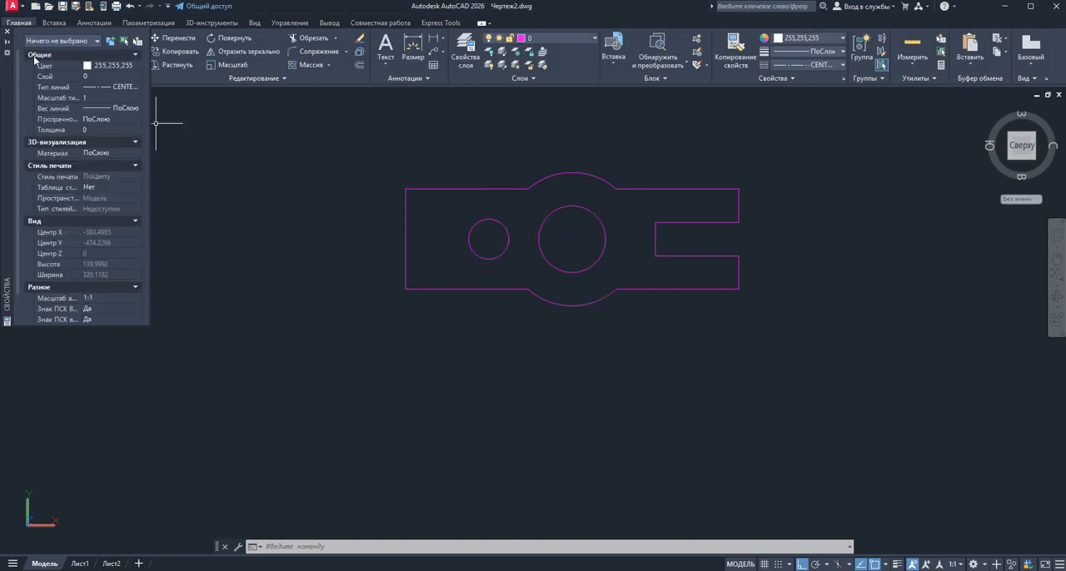
click(6, 32)
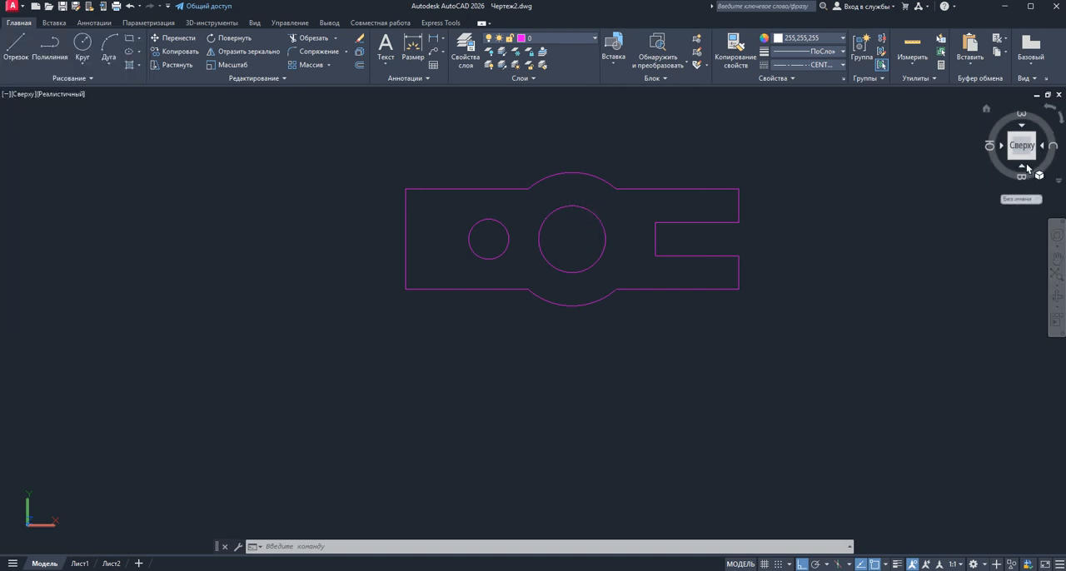
Switch to the north-east isometric view and bring up the 3D modelling tools
click(1026, 164)
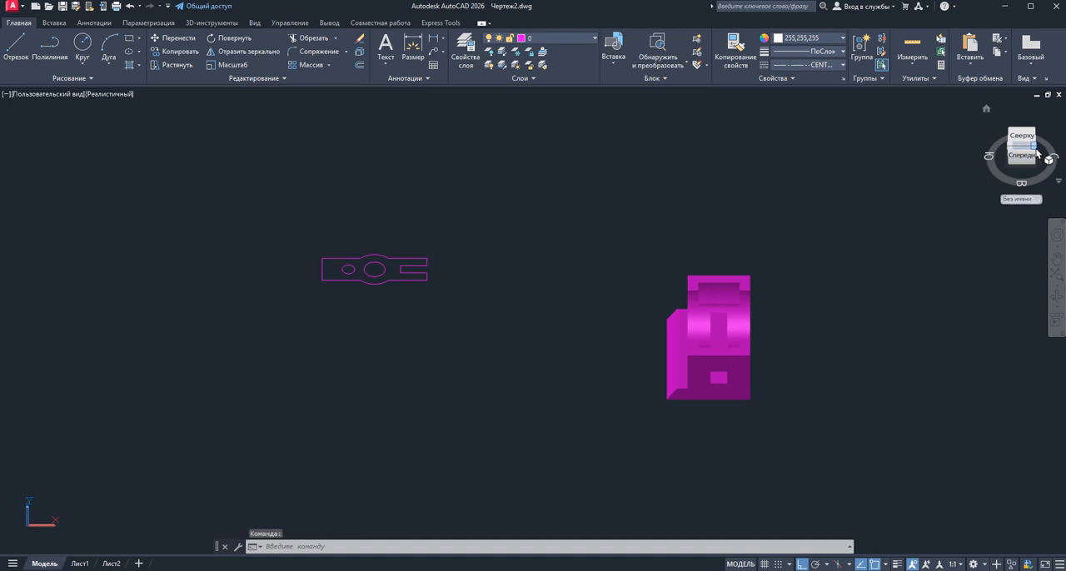
click(1036, 152)
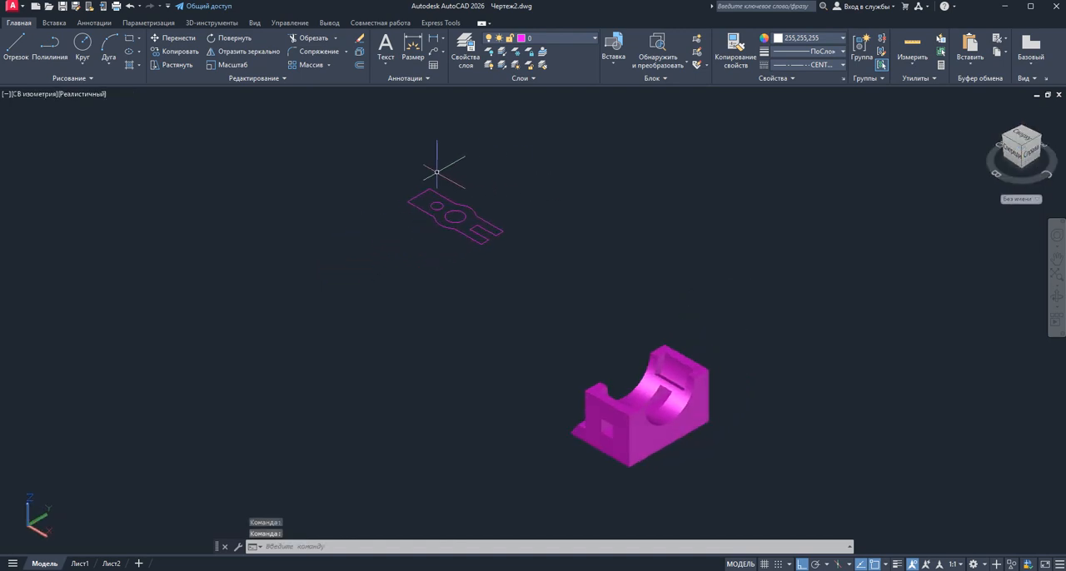
scroll(404, 164, up, 5)
scroll(404, 164, down, 5)
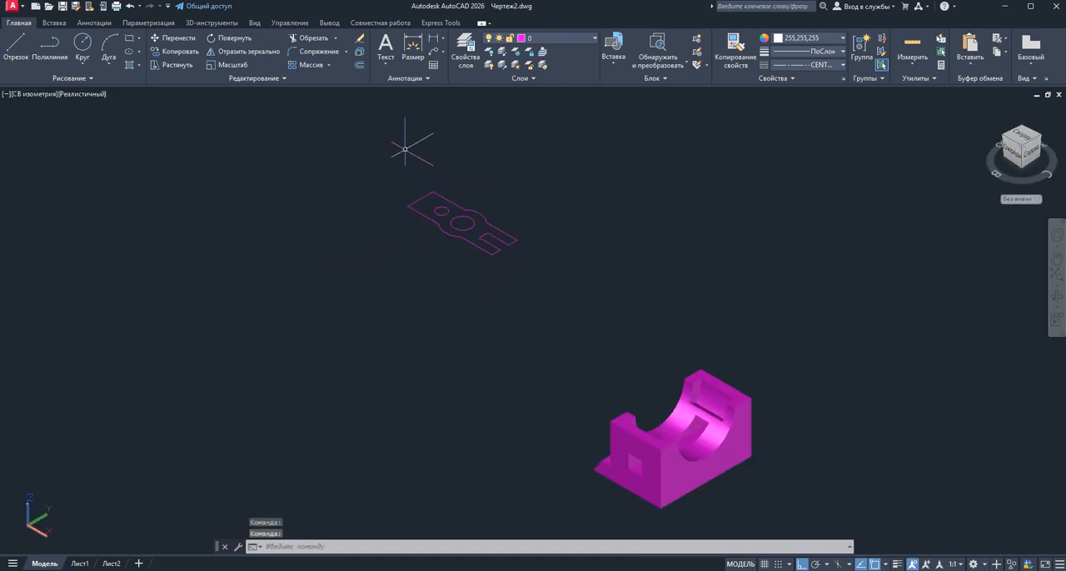
click(200, 25)
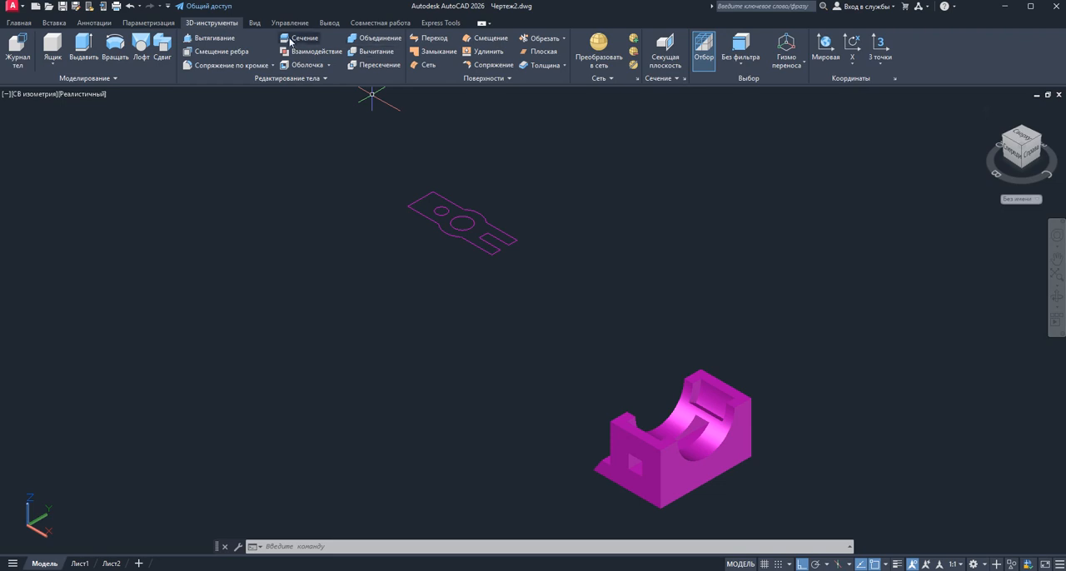
Check which ribbon sets can be displayed and which workspaces are available
right_click(470, 26)
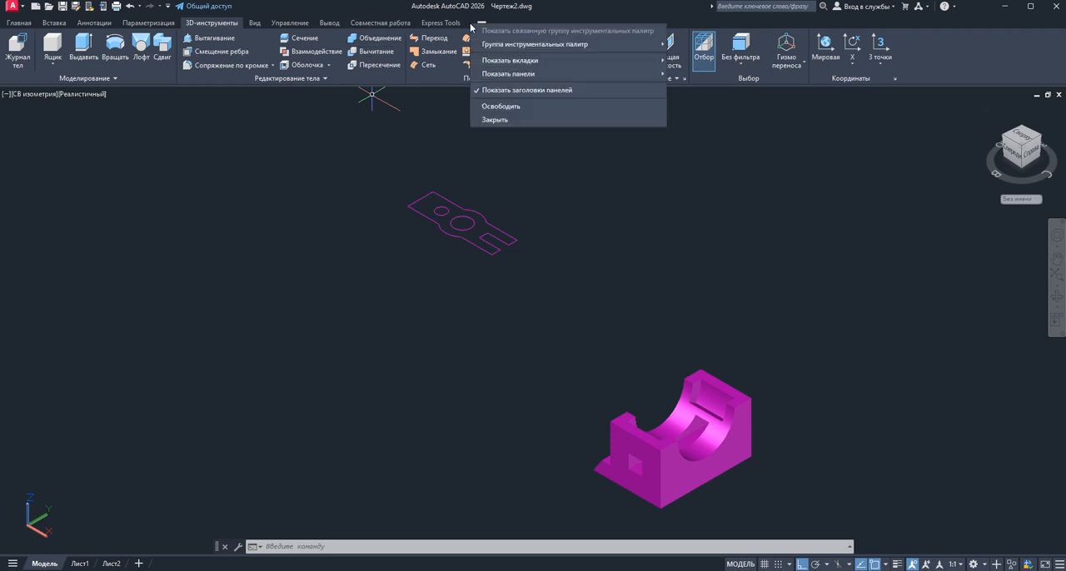
mouse_move(508, 65)
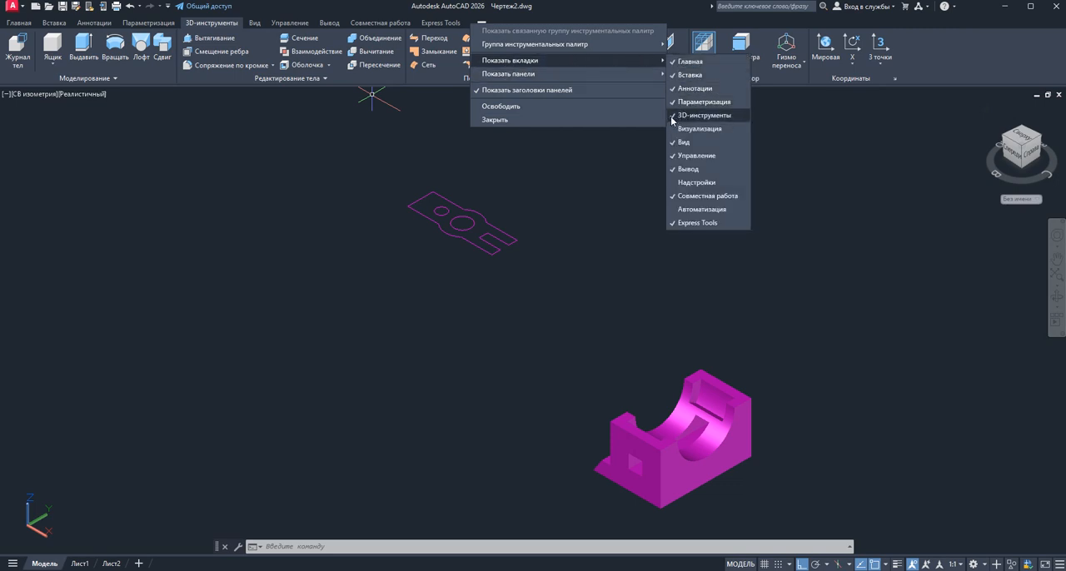
click(578, 121)
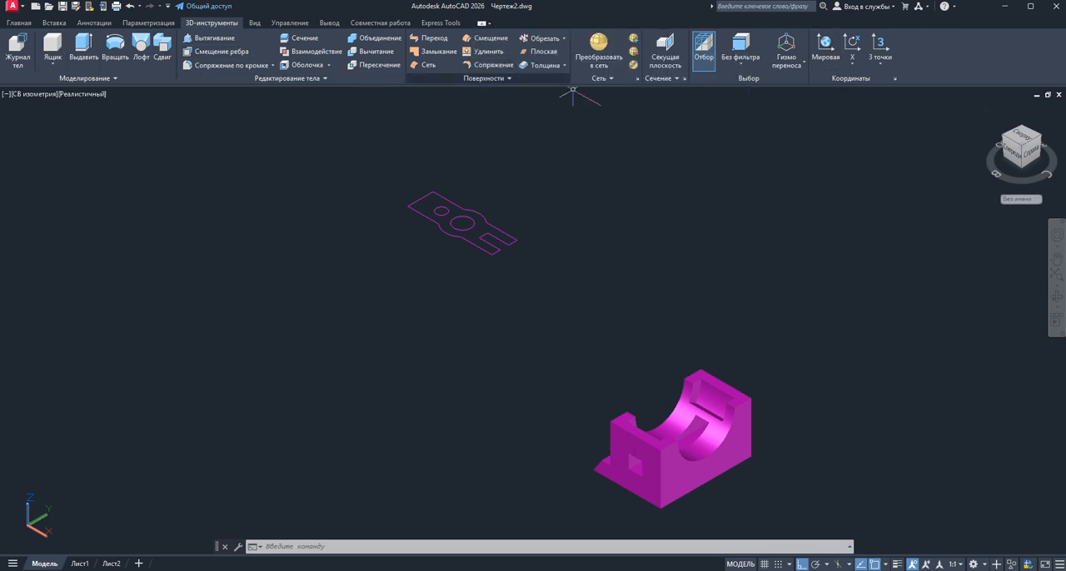
click(984, 565)
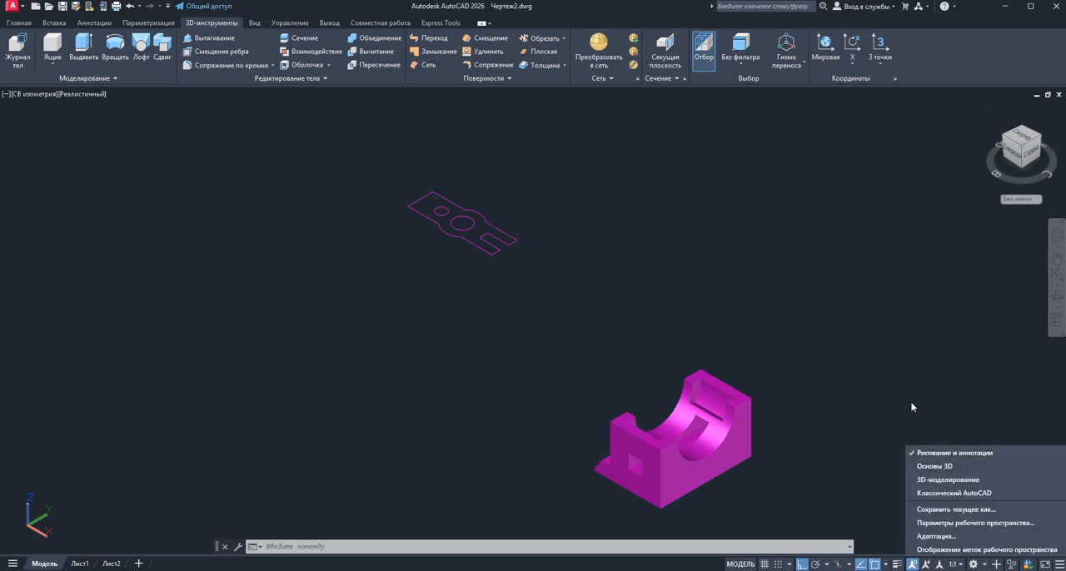
click(897, 365)
click(739, 257)
click(787, 284)
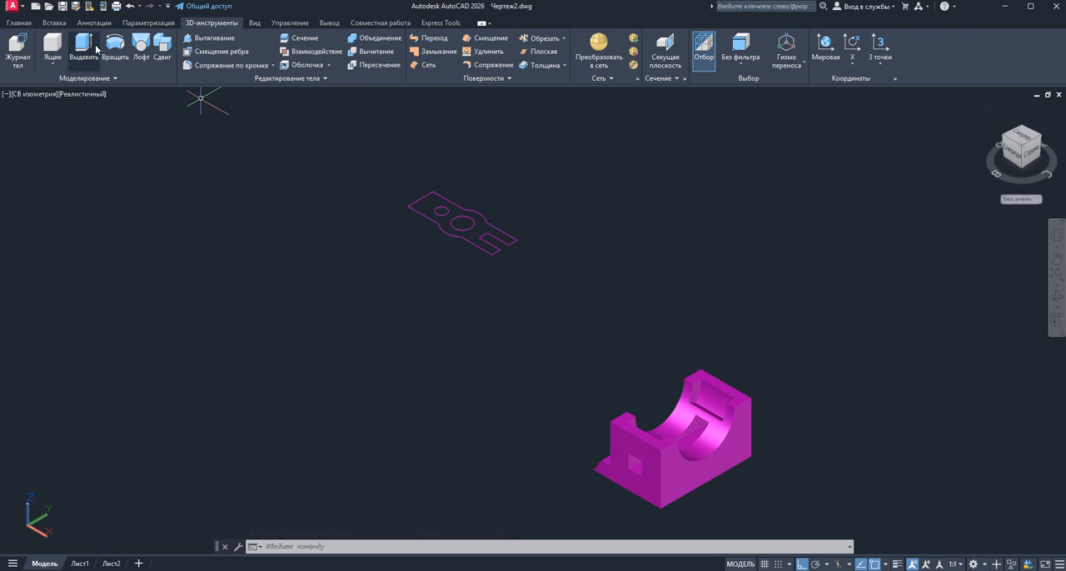
scroll(408, 196, up, 2)
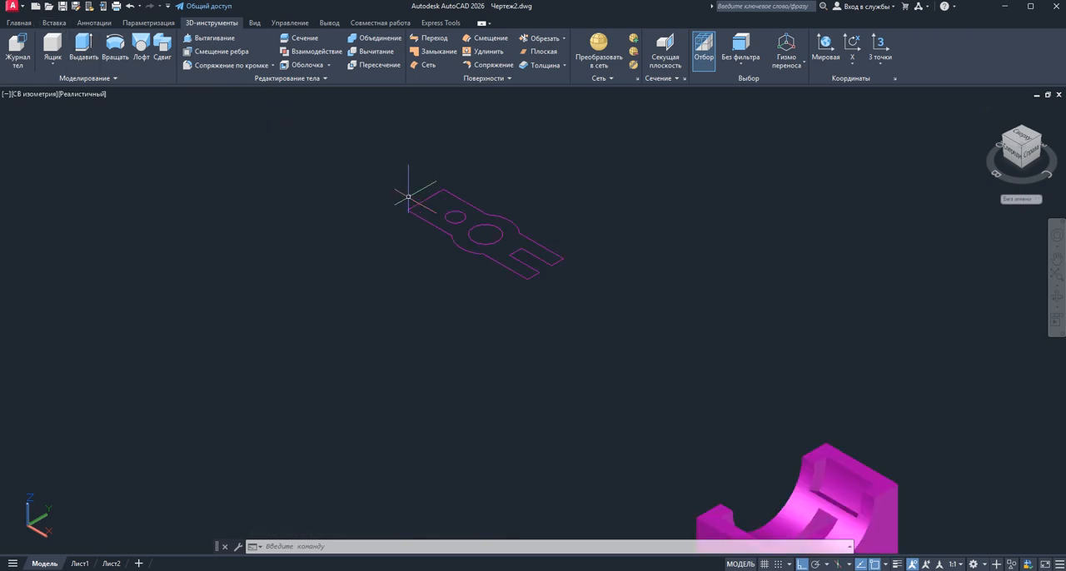
scroll(408, 196, up, 3)
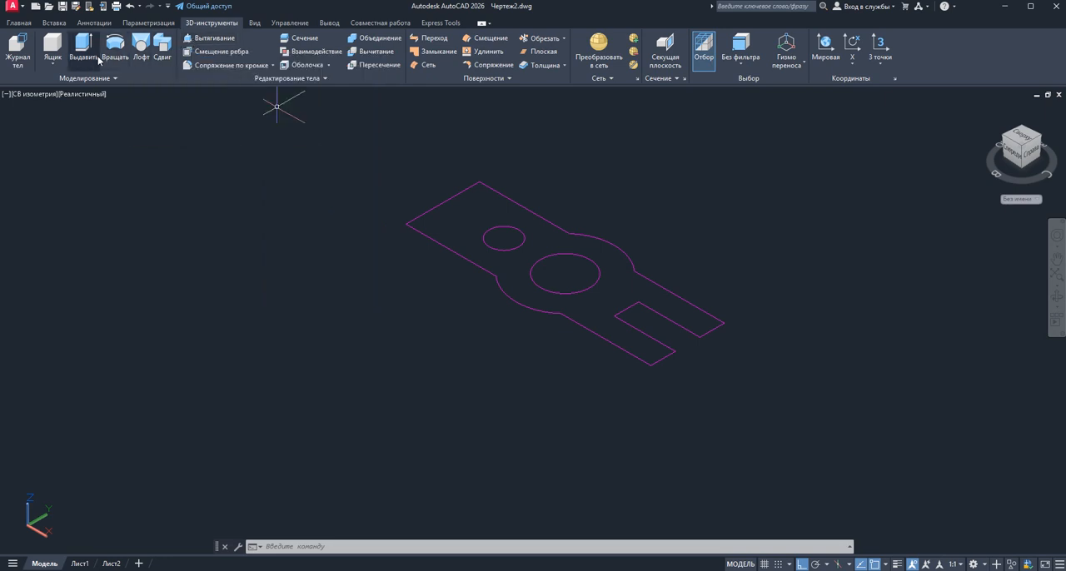
click(210, 38)
click(525, 208)
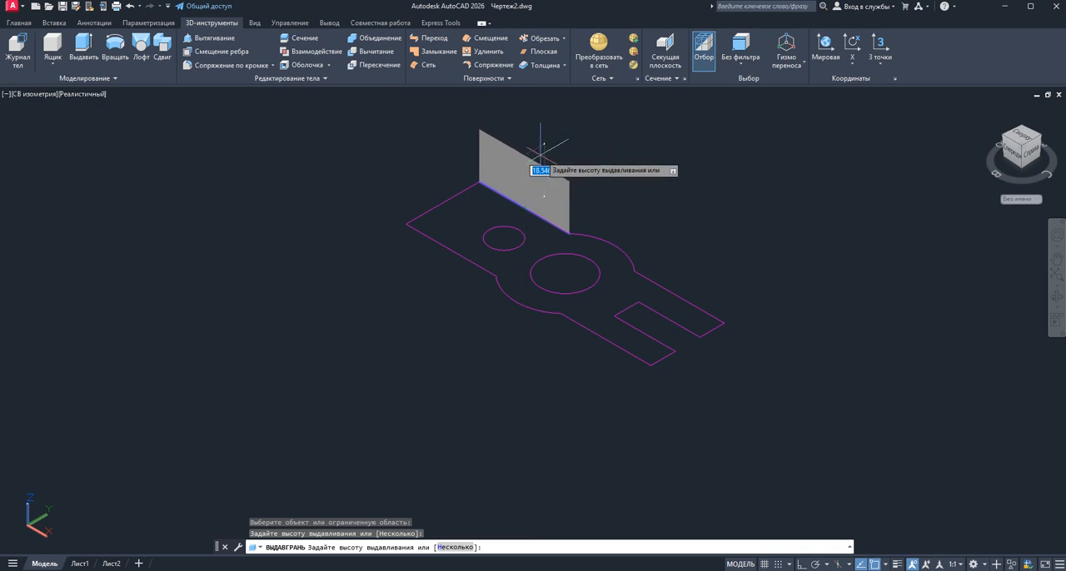
key(Escape)
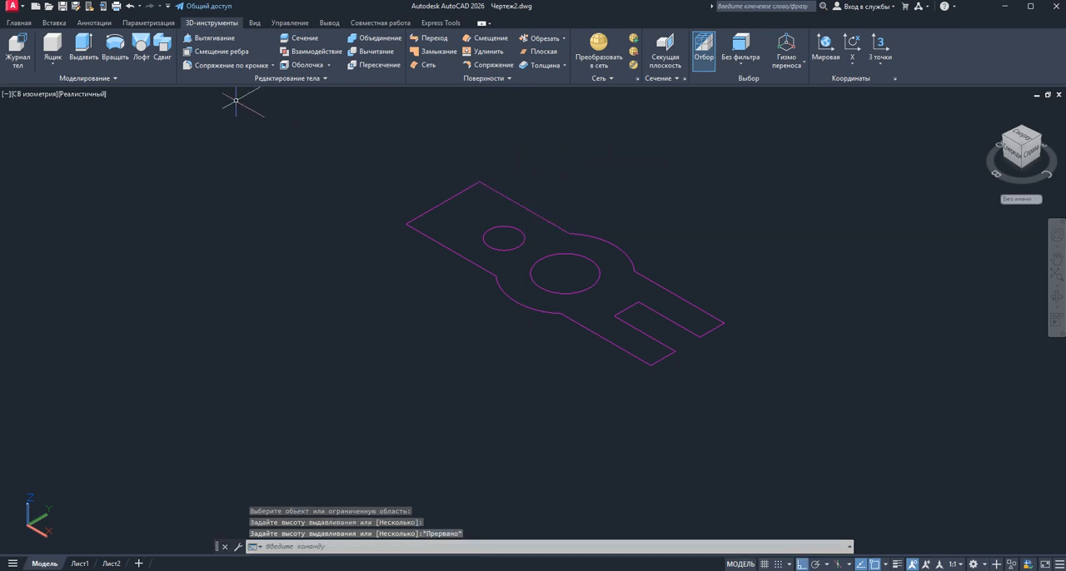
click(84, 49)
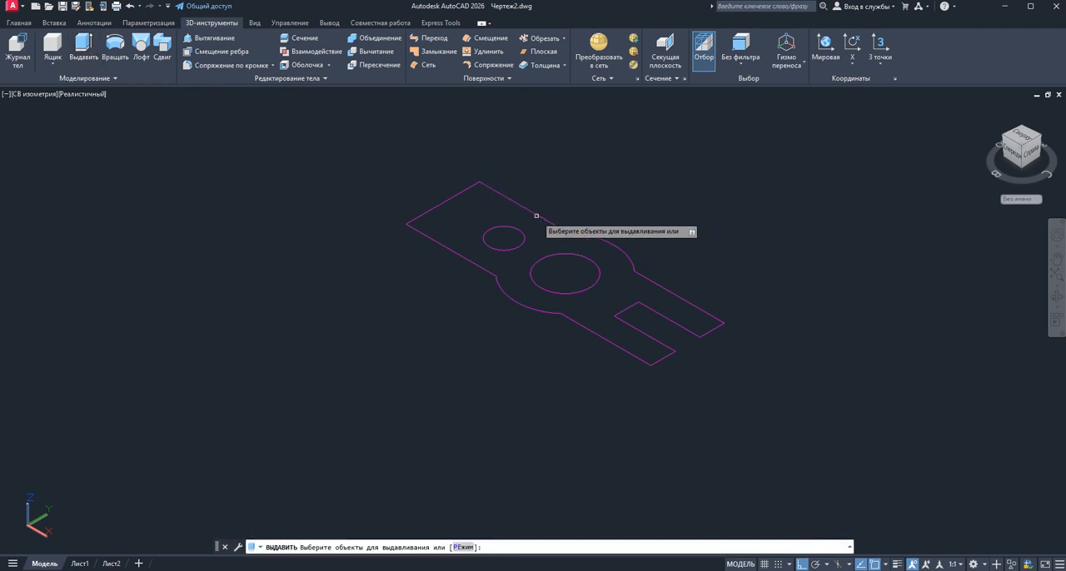
click(501, 205)
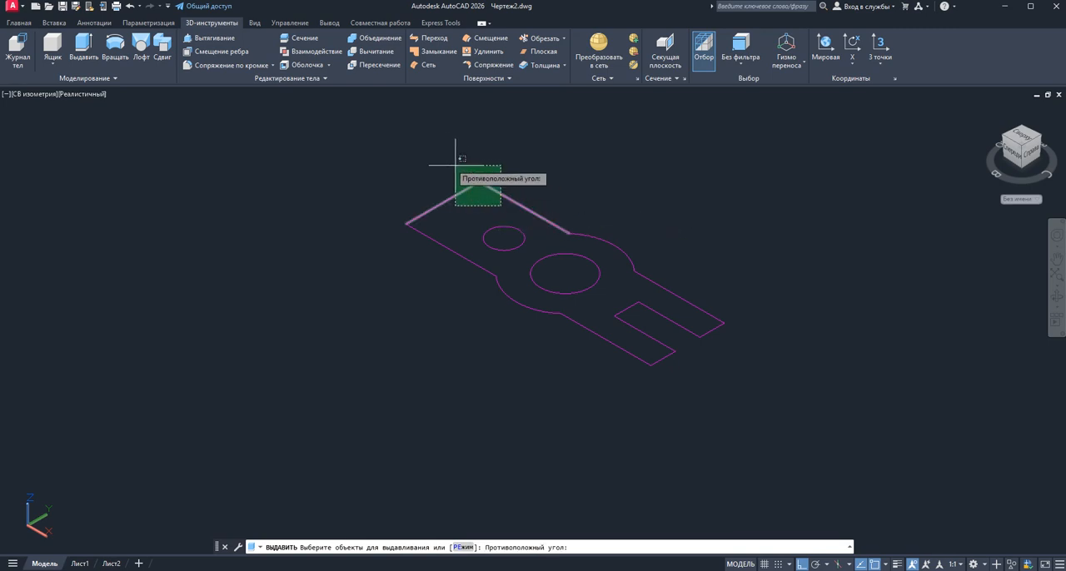
click(435, 155)
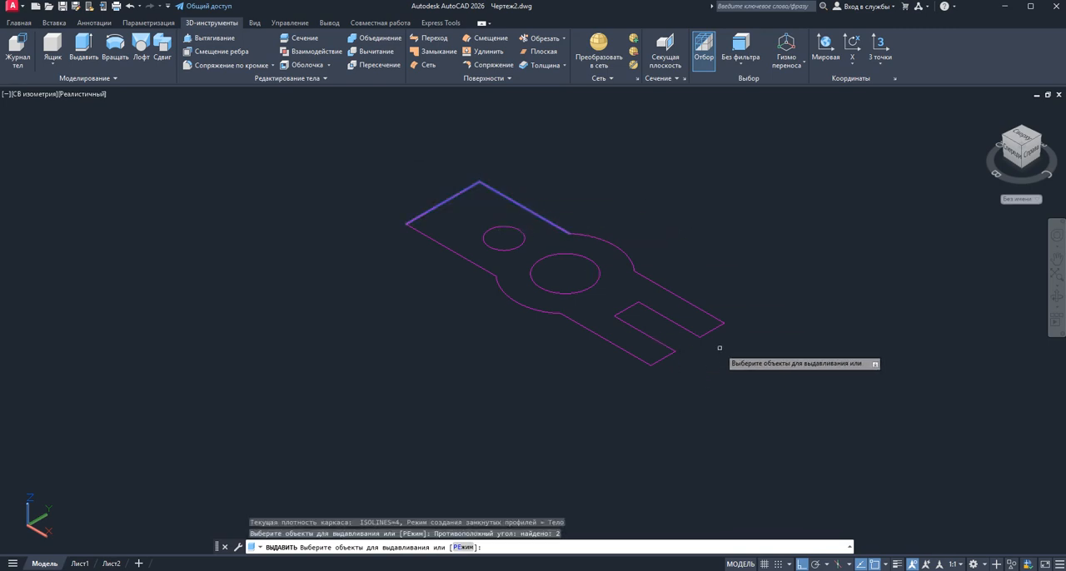
key(Escape)
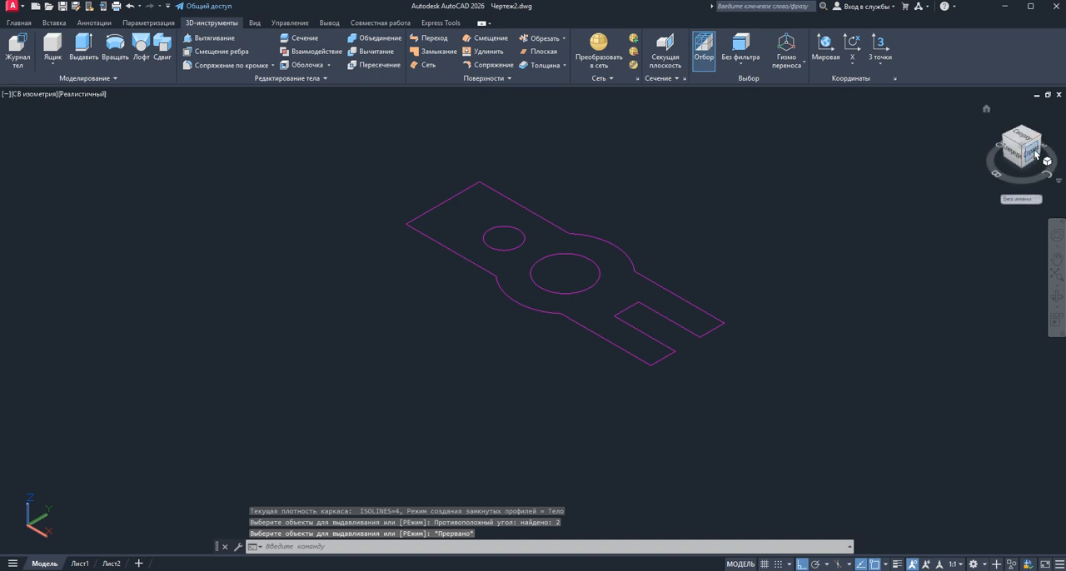
Return to the top view and rotate it so that the part outline lies horizontally
click(1018, 138)
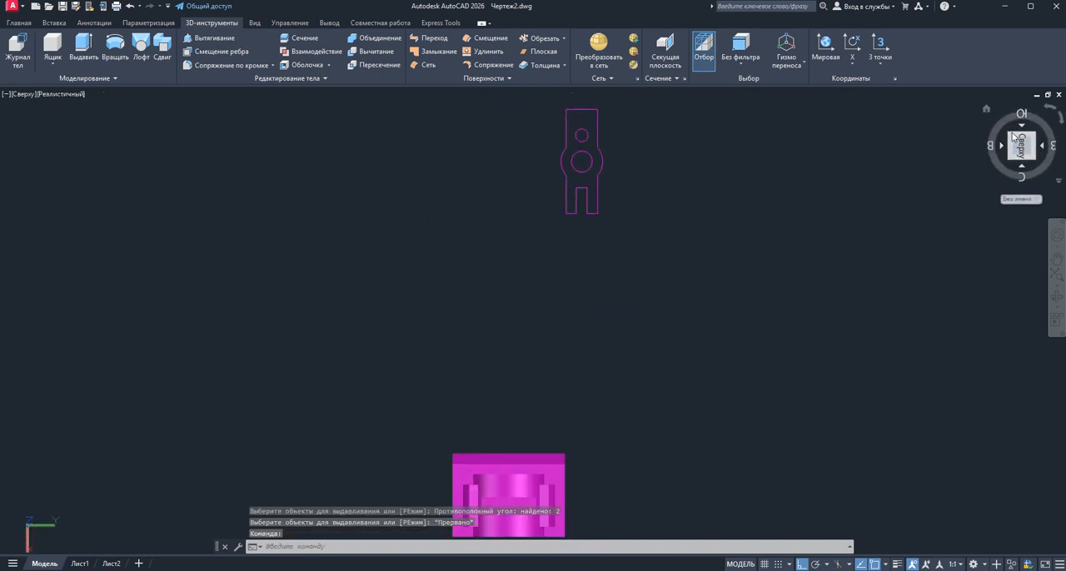
click(1050, 115)
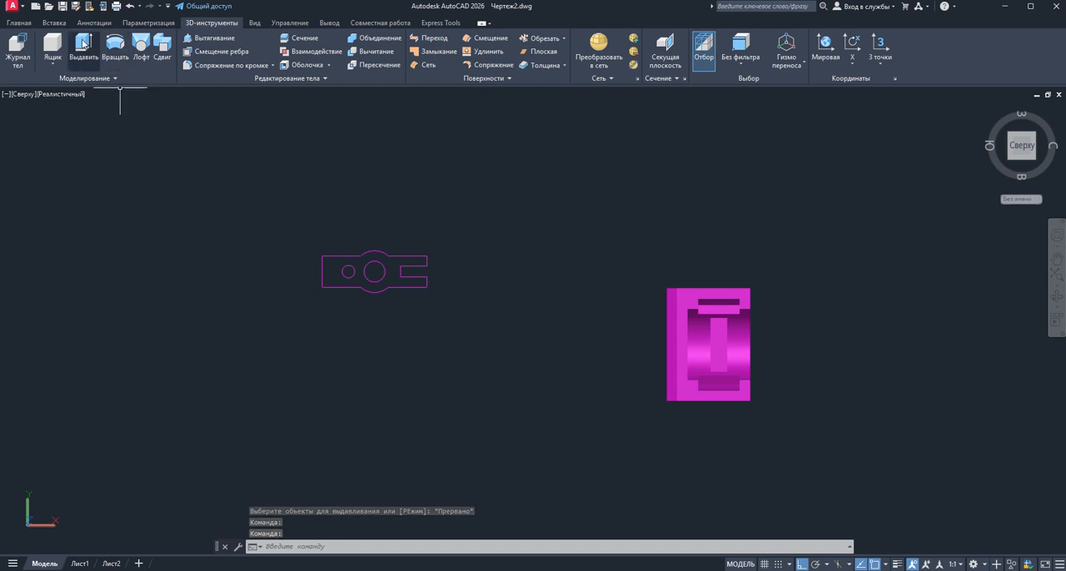
Extrude the whole flat part outline together with its two circles, viewing the height preview from an angle between the front and bottom
click(83, 43)
click(461, 304)
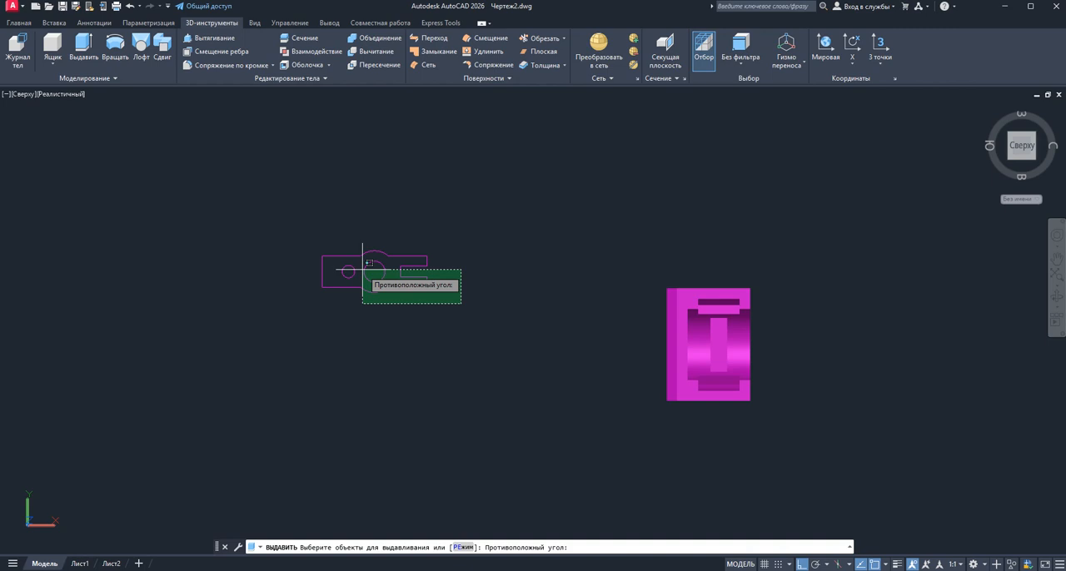
click(259, 214)
right_click(364, 223)
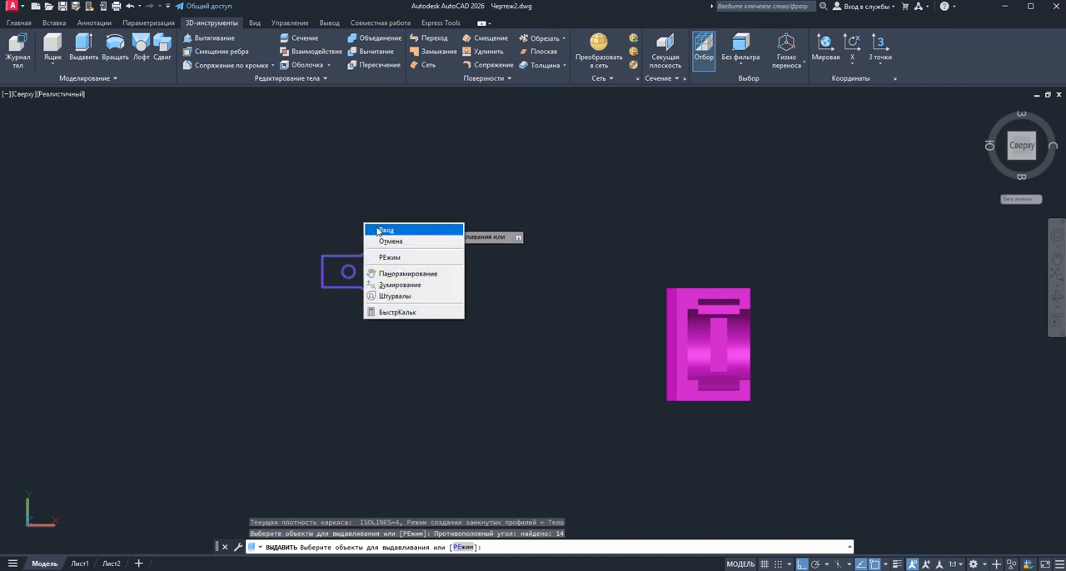
click(378, 231)
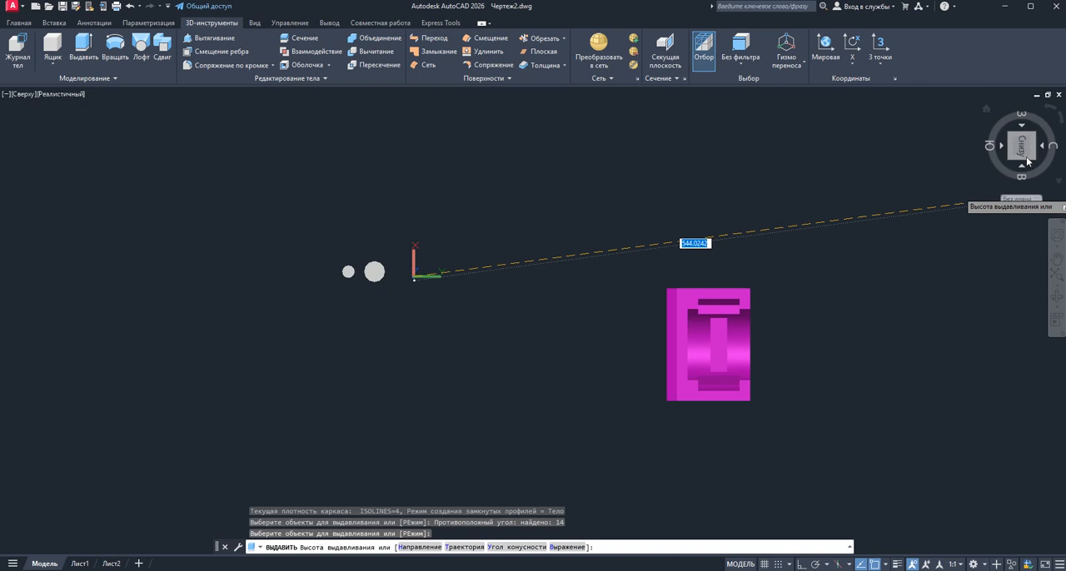
click(1047, 113)
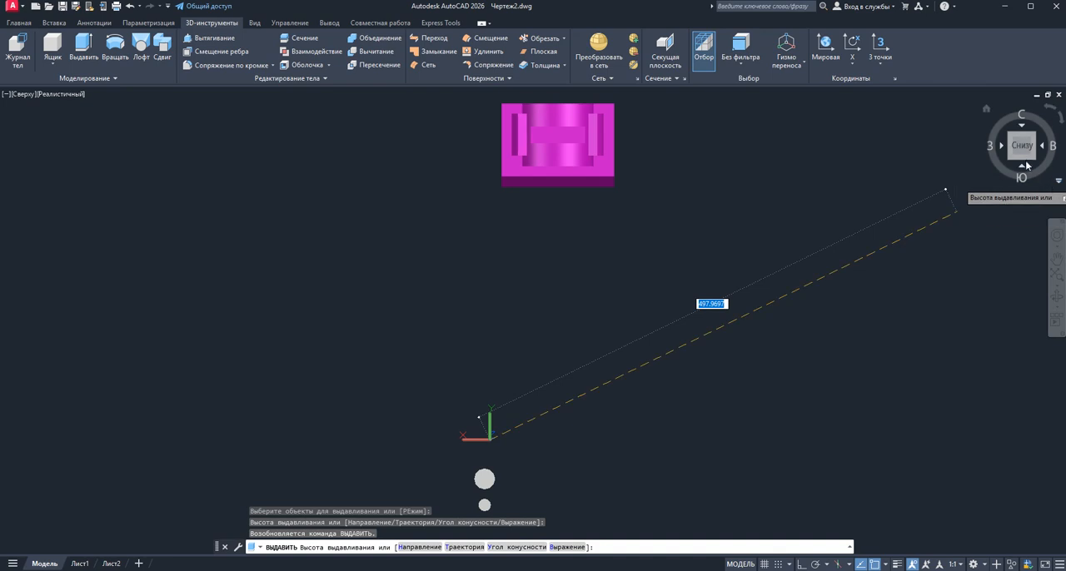
click(1022, 161)
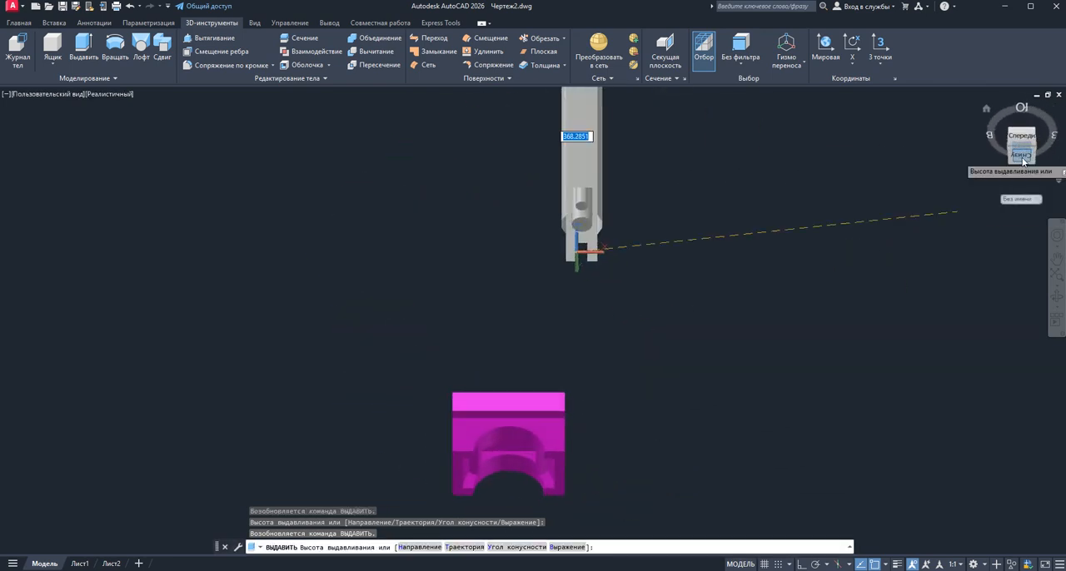
click(1023, 157)
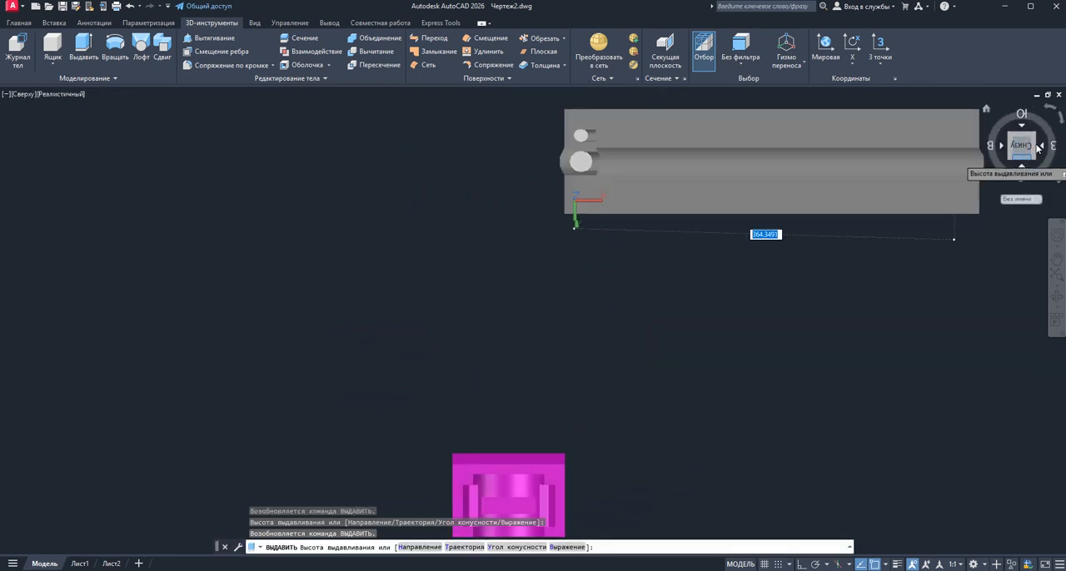
click(1063, 122)
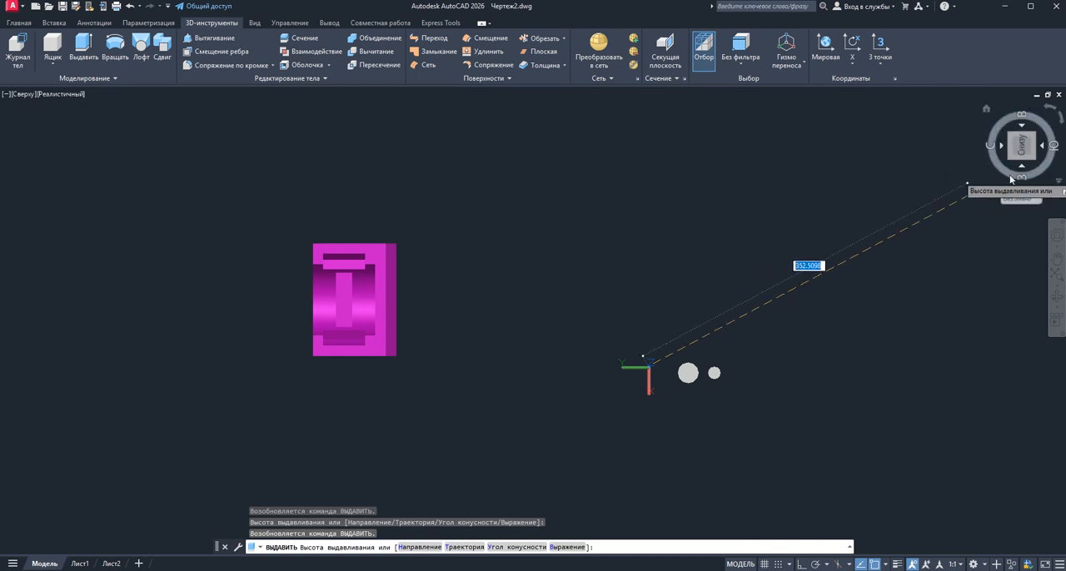
click(1062, 124)
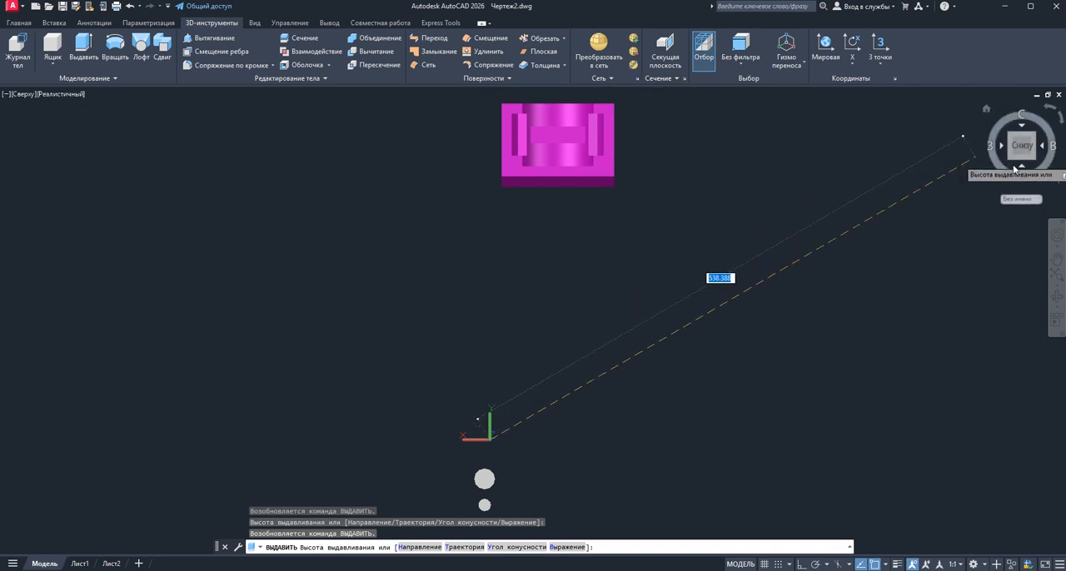
click(1024, 163)
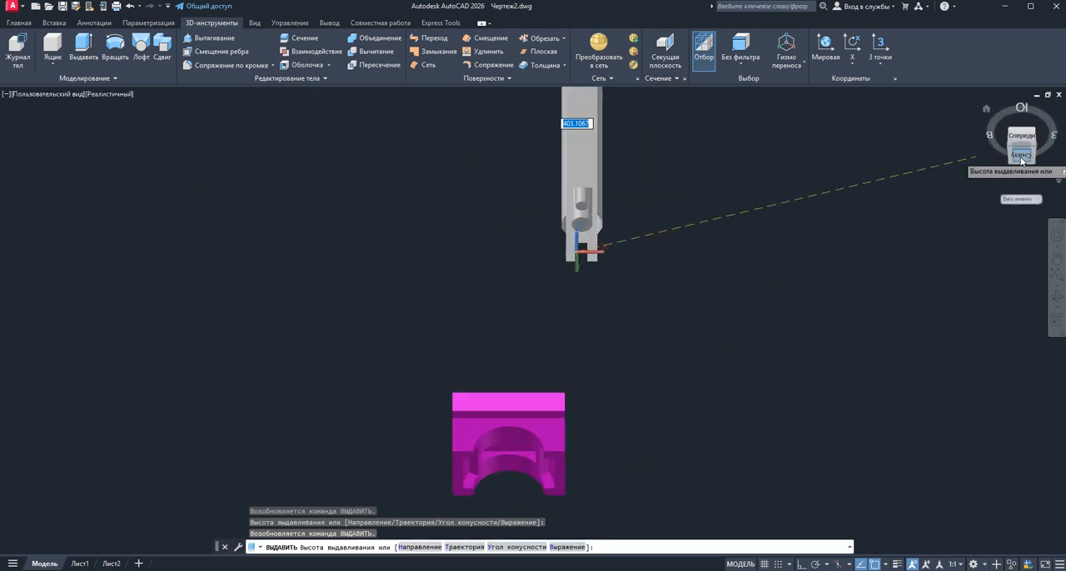
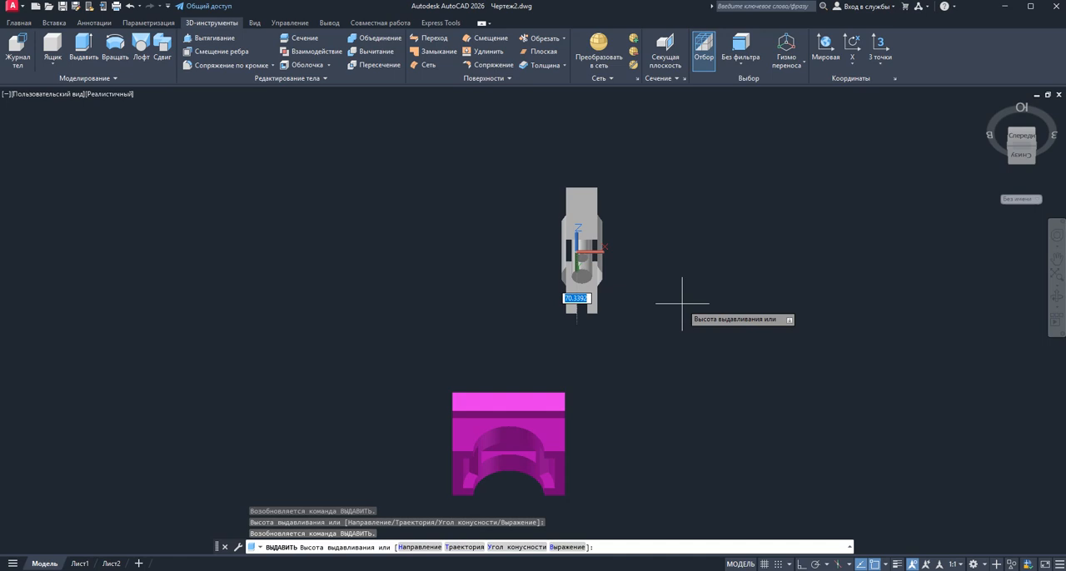
Inspect the preview of the extruded outline and circles from behind, and abandon the extrusion
shift+middle_drag(649, 316, 757, 268)
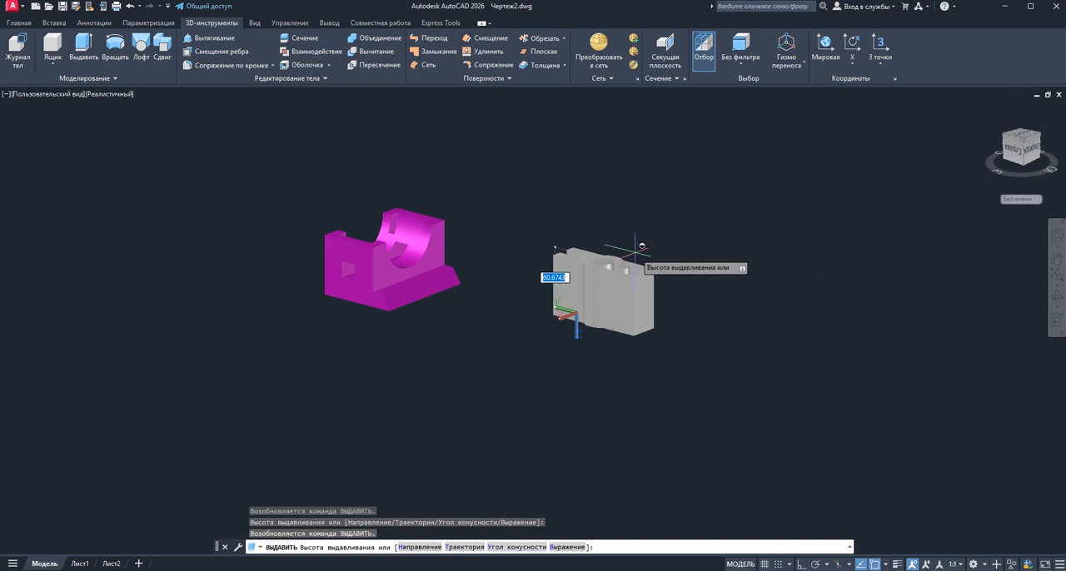
scroll(641, 246, up, 3)
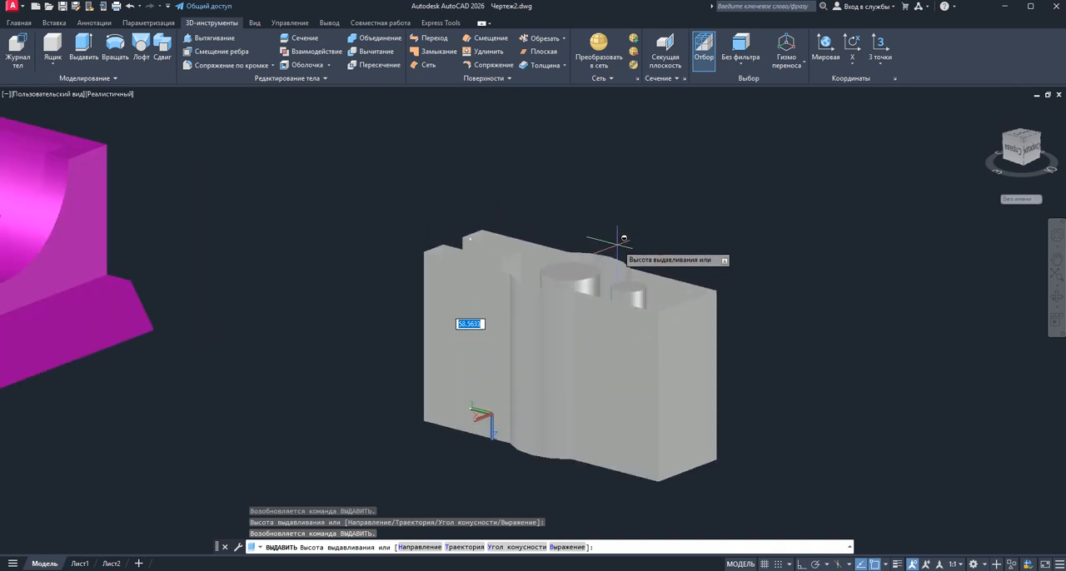
shift+middle_drag(640, 222, 657, 248)
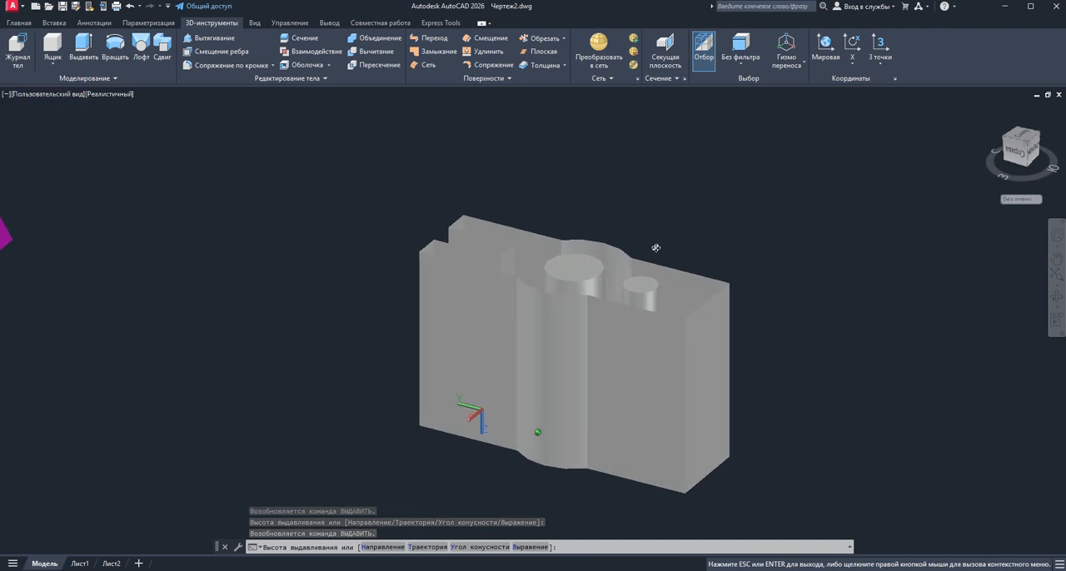
key(Escape)
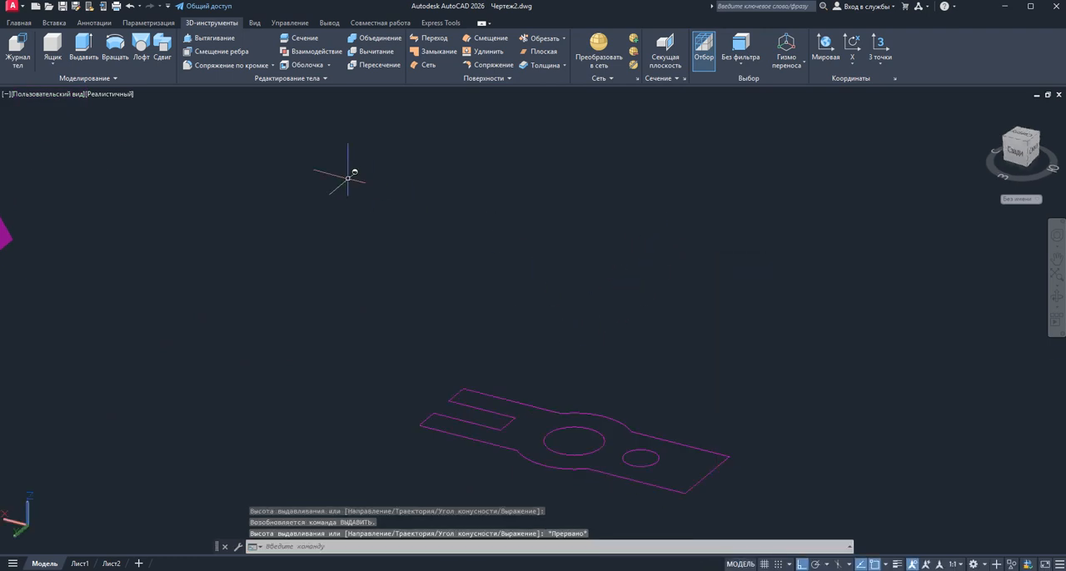
Try to press-pull one long edge of the outline, and try to extrude all its separate segments together with both circles
click(190, 39)
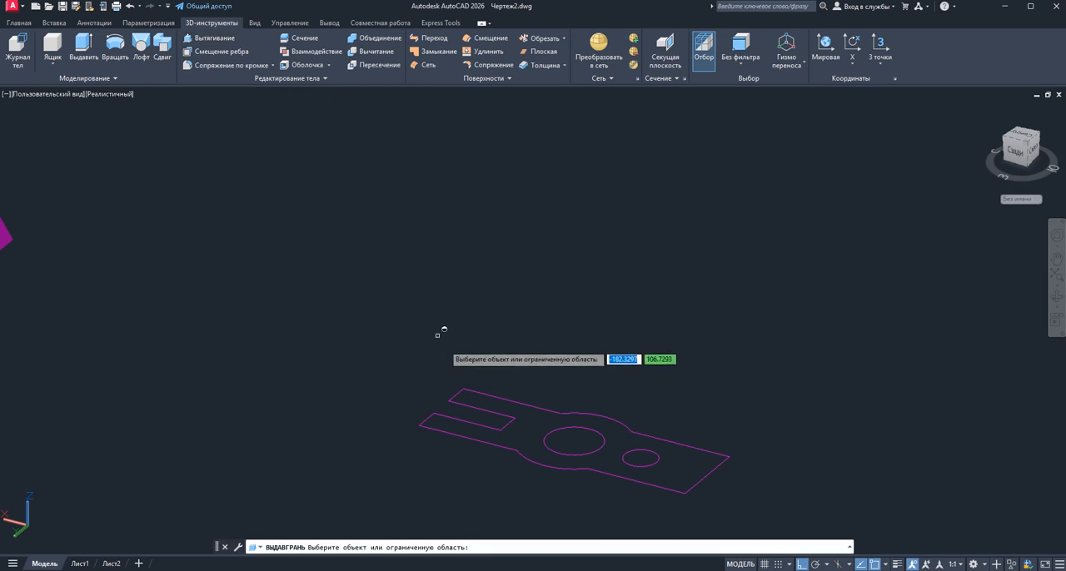
click(487, 404)
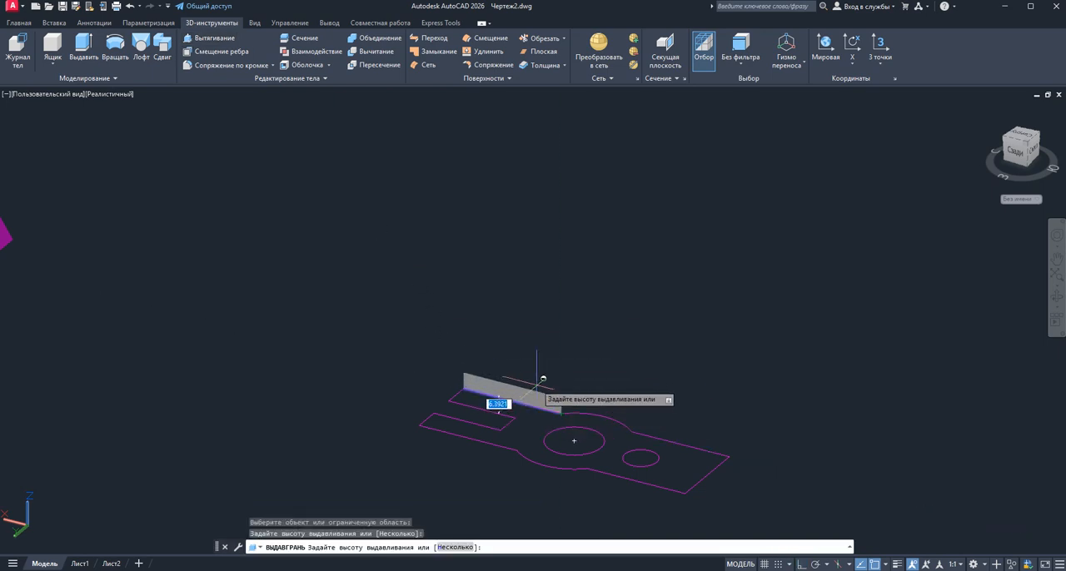
click(84, 46)
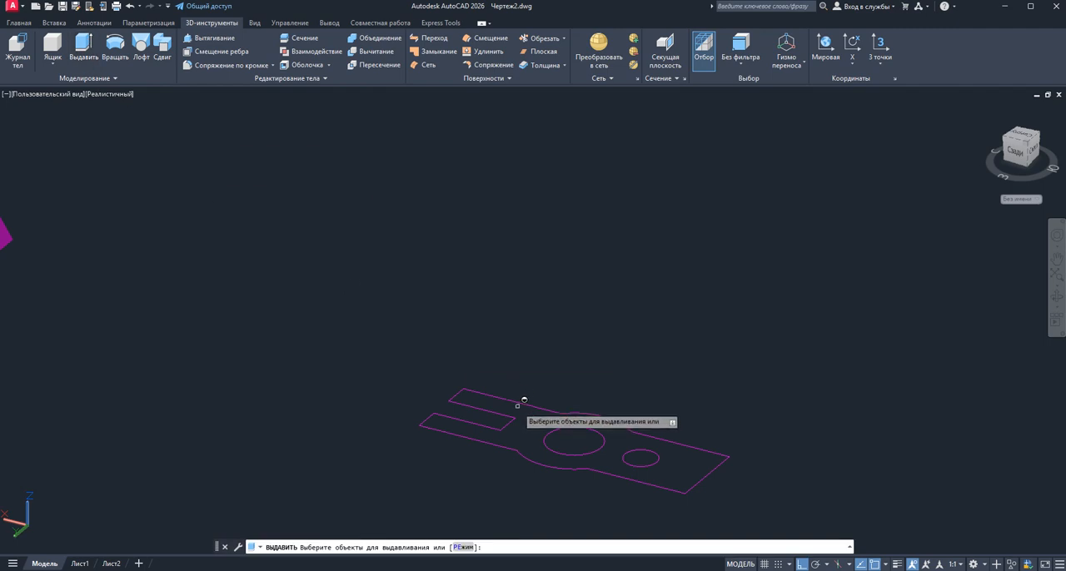
click(521, 396)
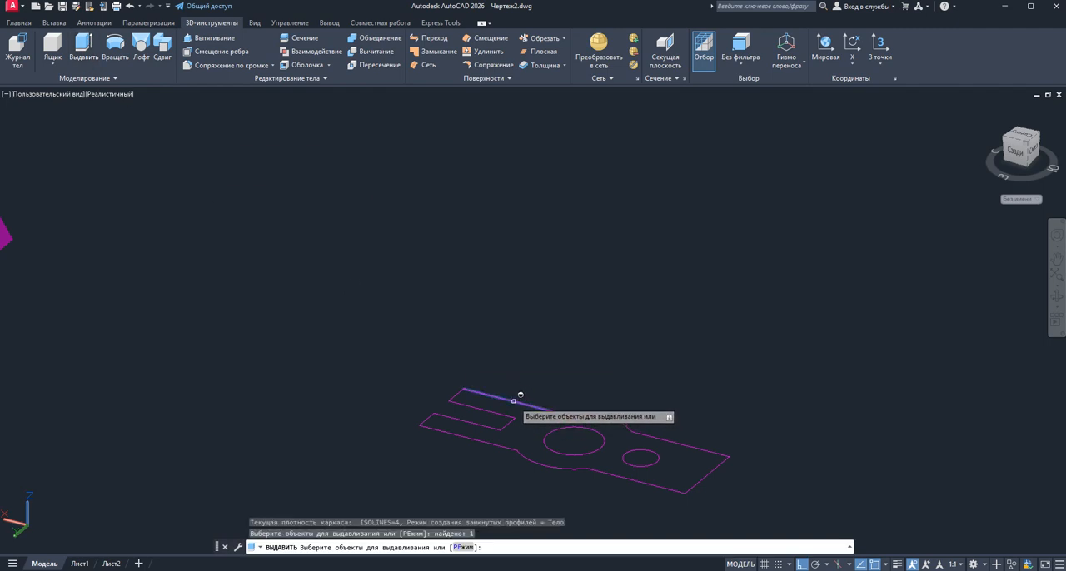
click(459, 389)
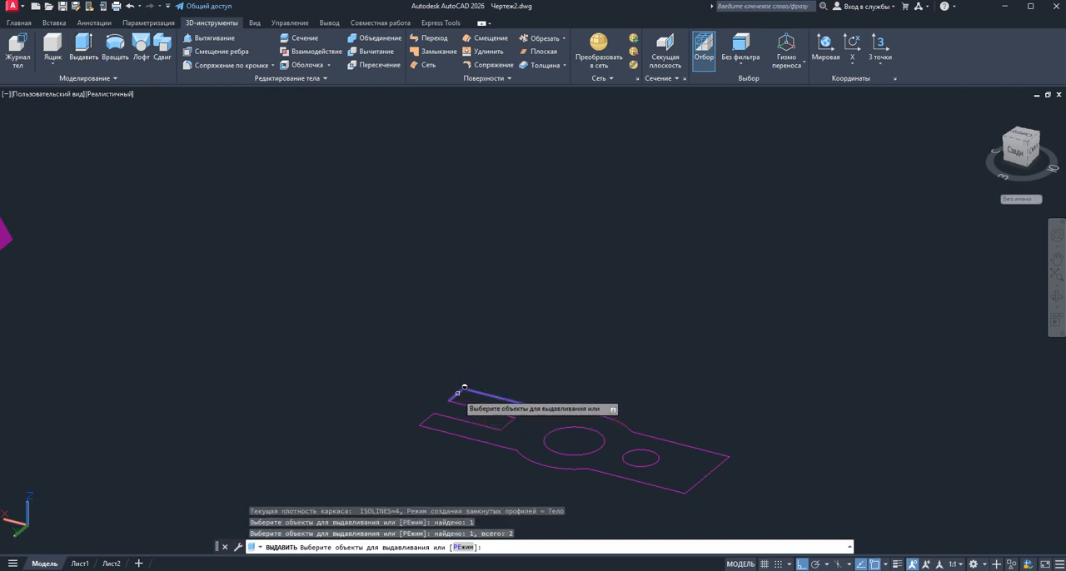
click(464, 388)
scroll(497, 401, down, 5)
scroll(492, 416, up, 6)
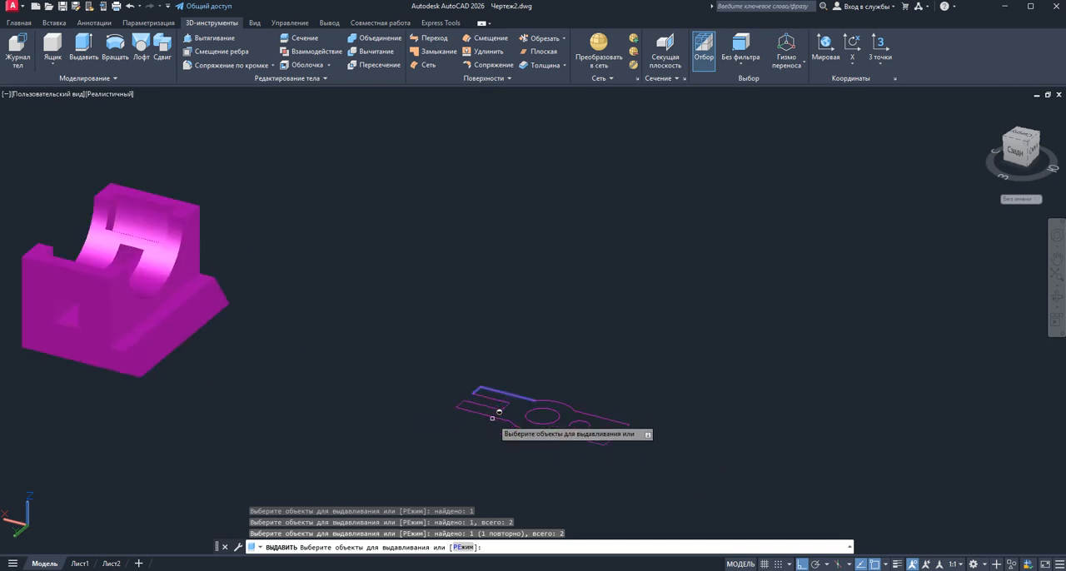
click(779, 484)
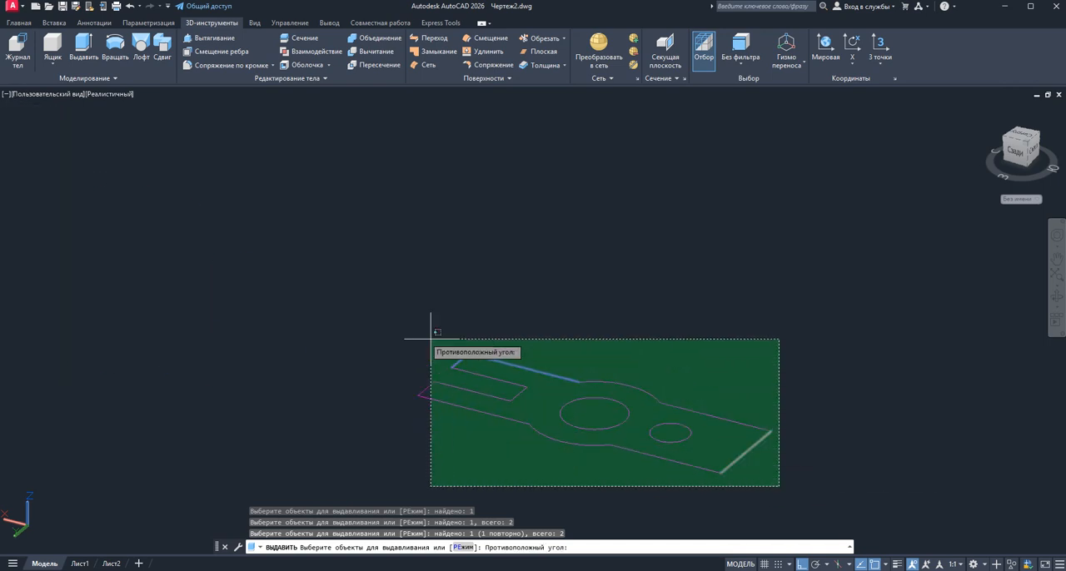
click(377, 314)
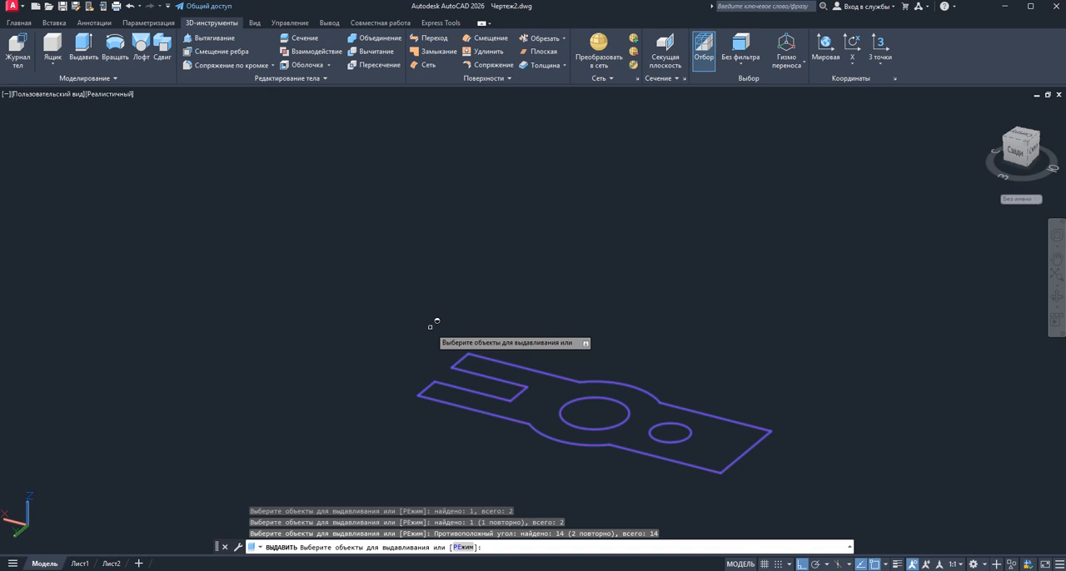
key(Return)
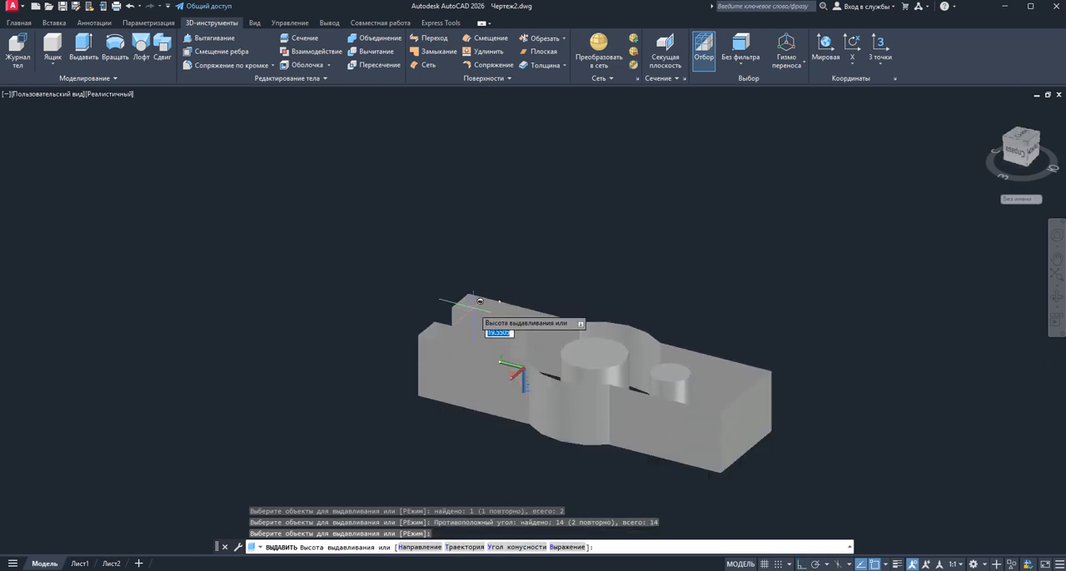
key(Escape)
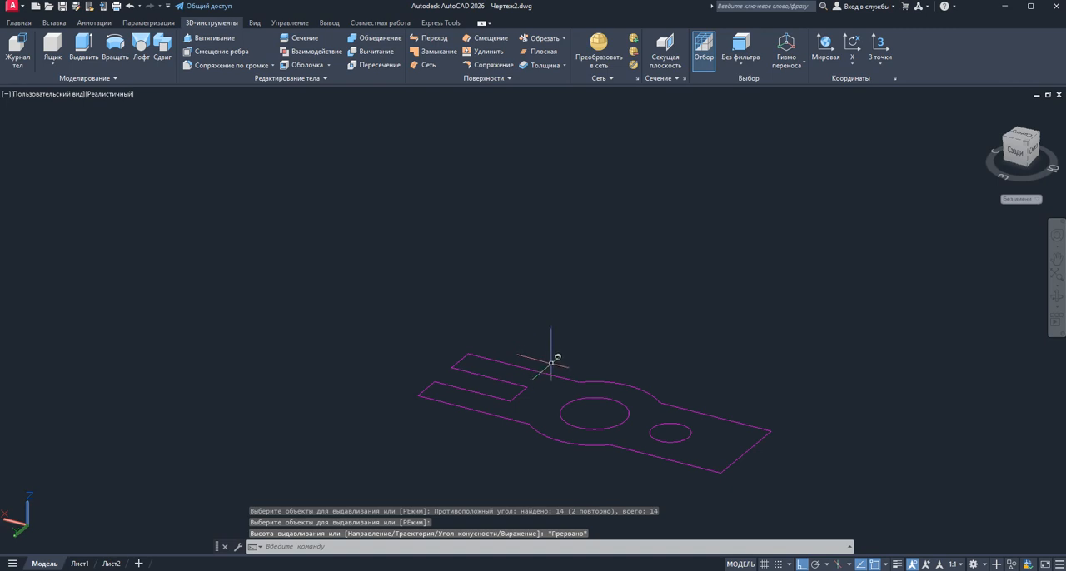
click(327, 79)
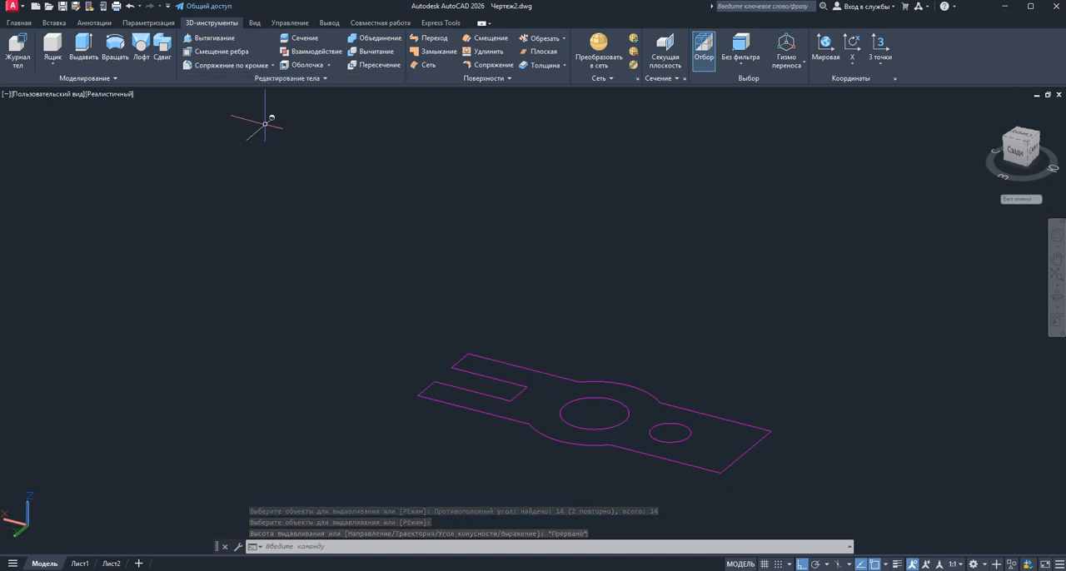
click(293, 140)
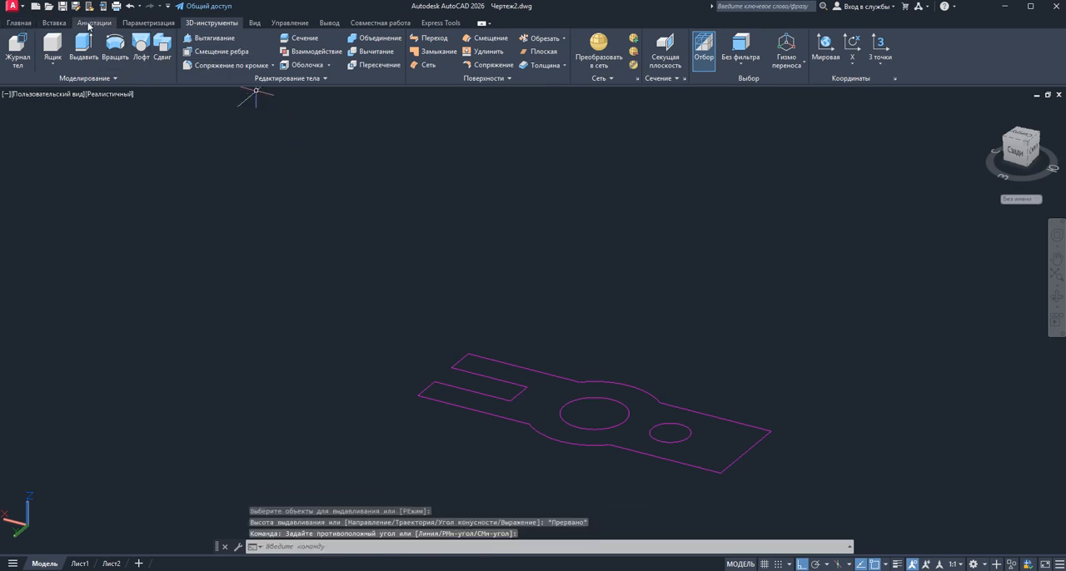
Join the lines and arcs of the part's outer outline into one closed contour, including both circles in the selection
click(25, 25)
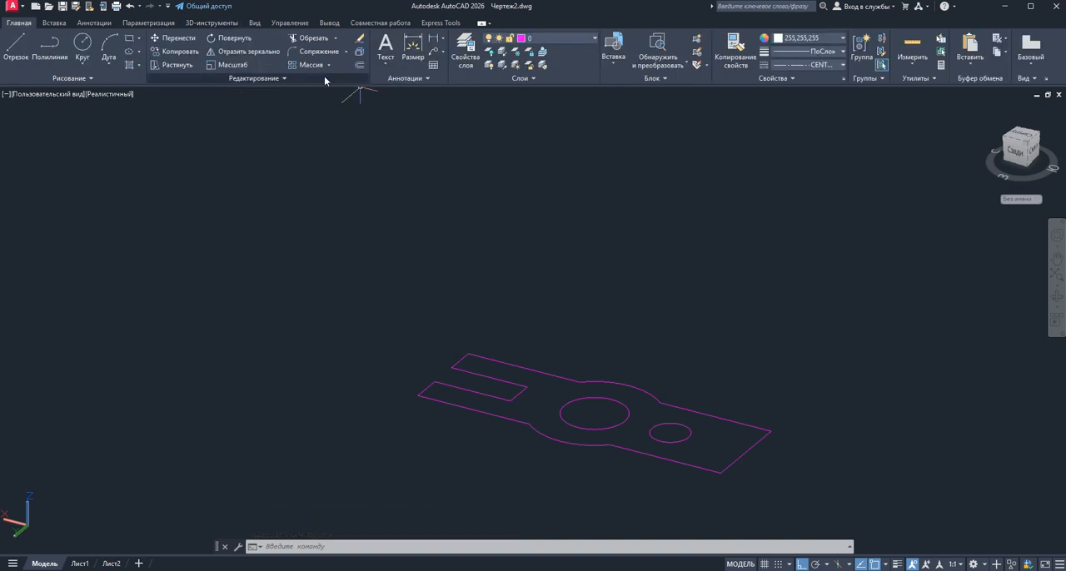
click(280, 80)
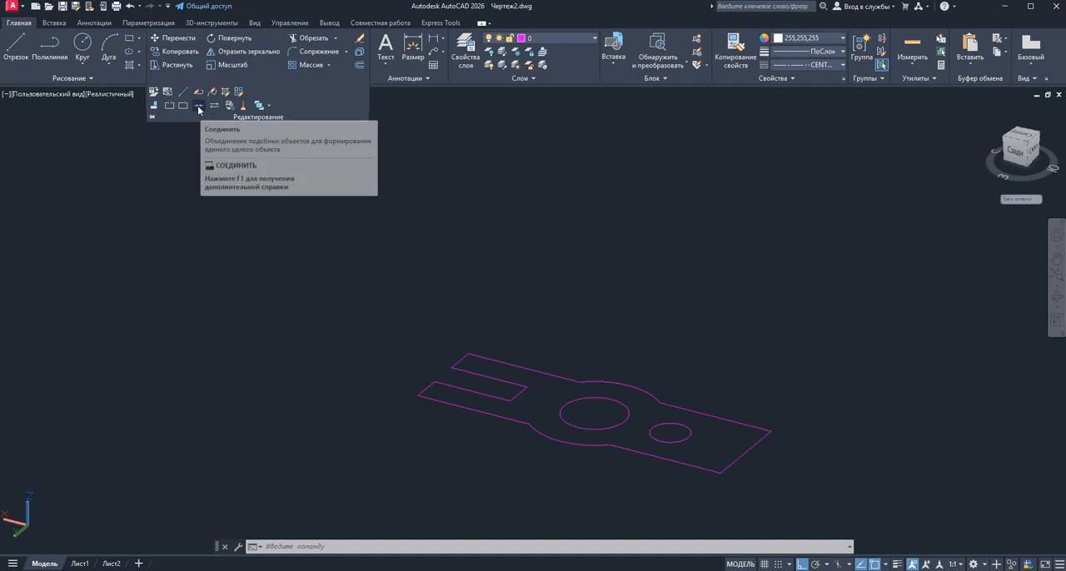
click(199, 109)
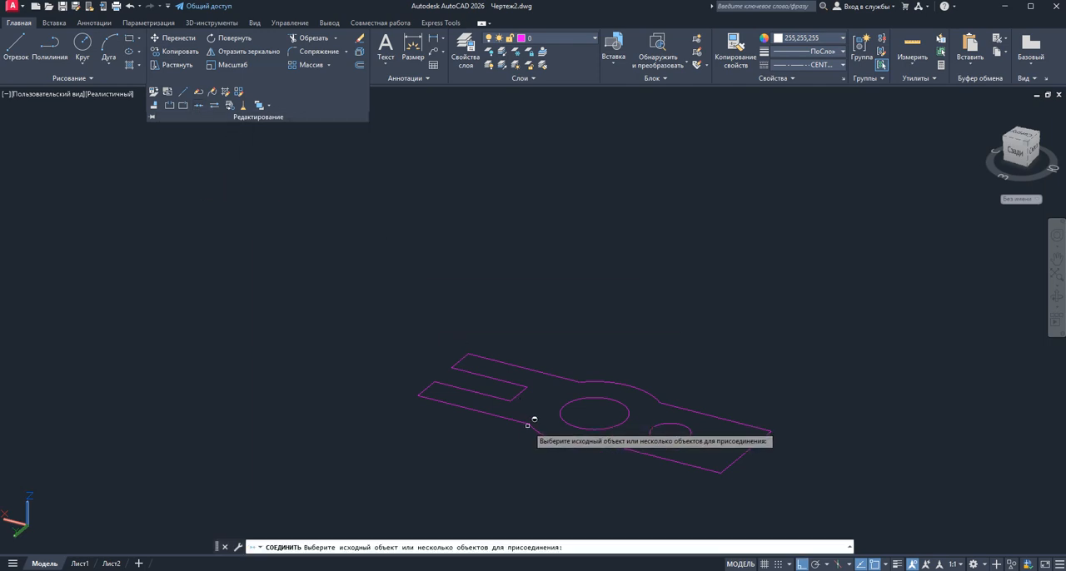
click(529, 367)
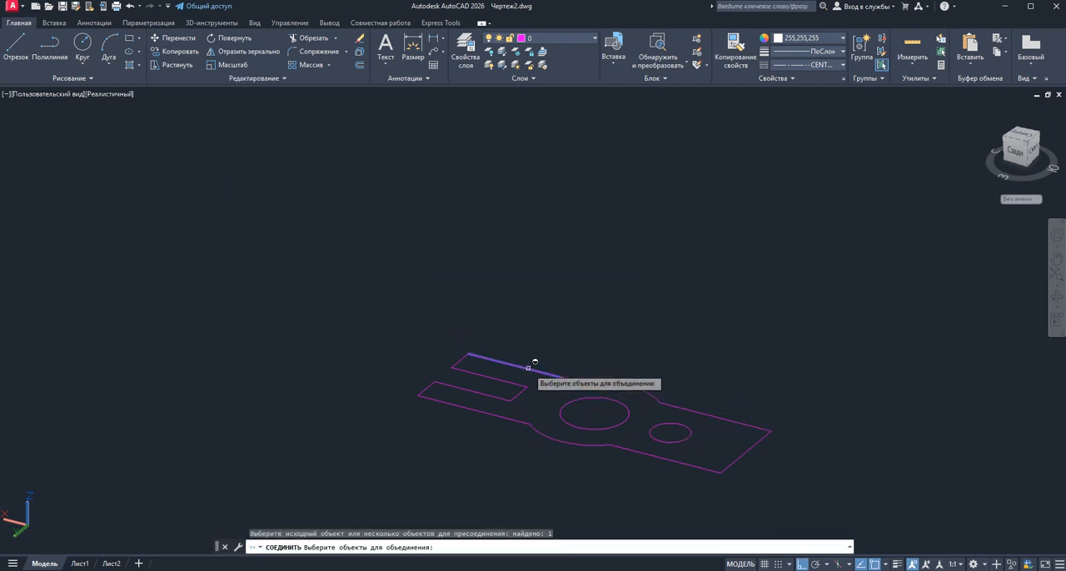
click(460, 360)
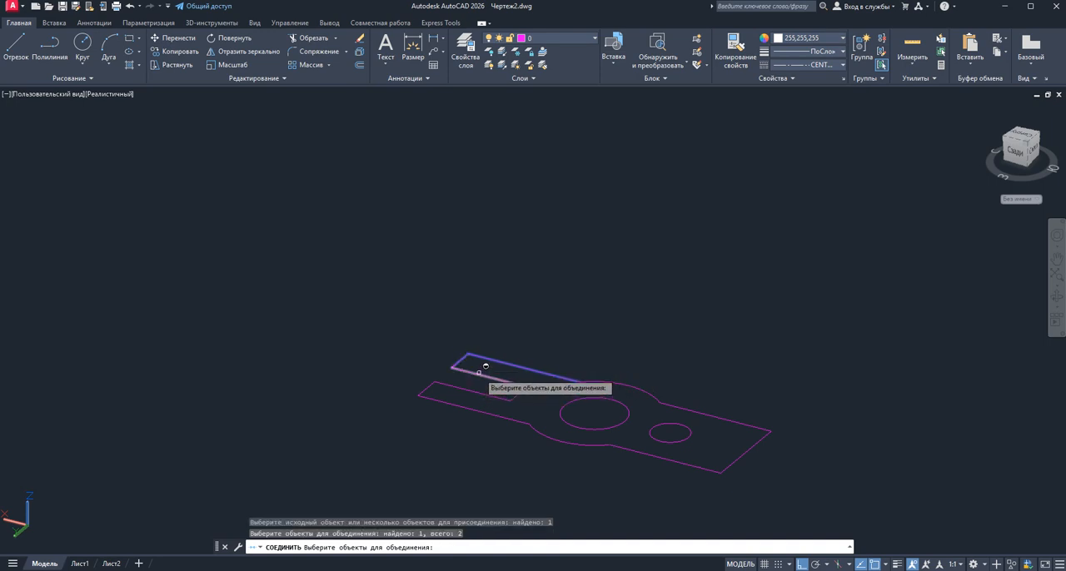
click(481, 374)
click(521, 391)
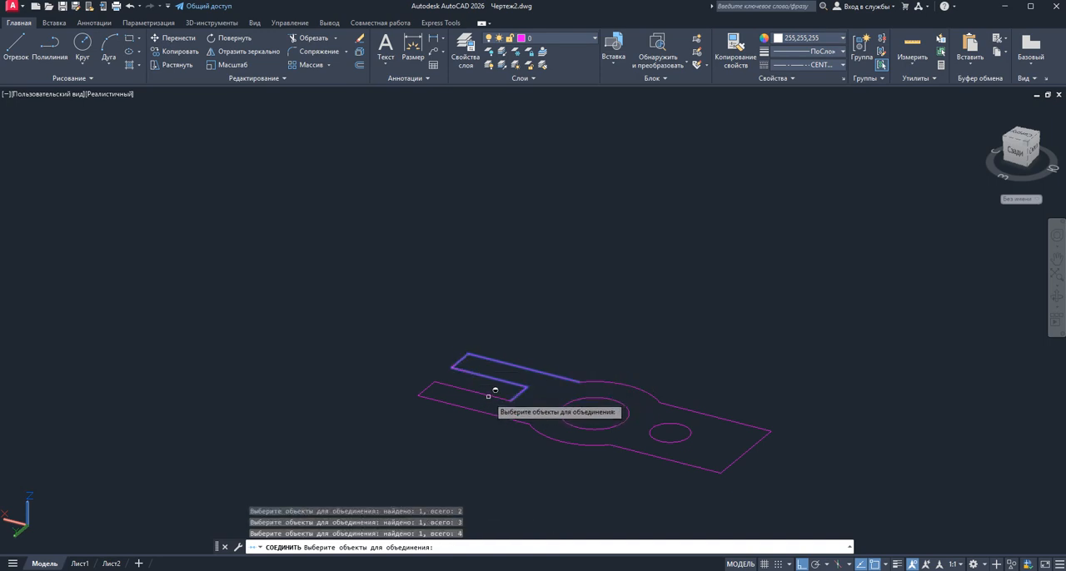
click(491, 395)
click(428, 388)
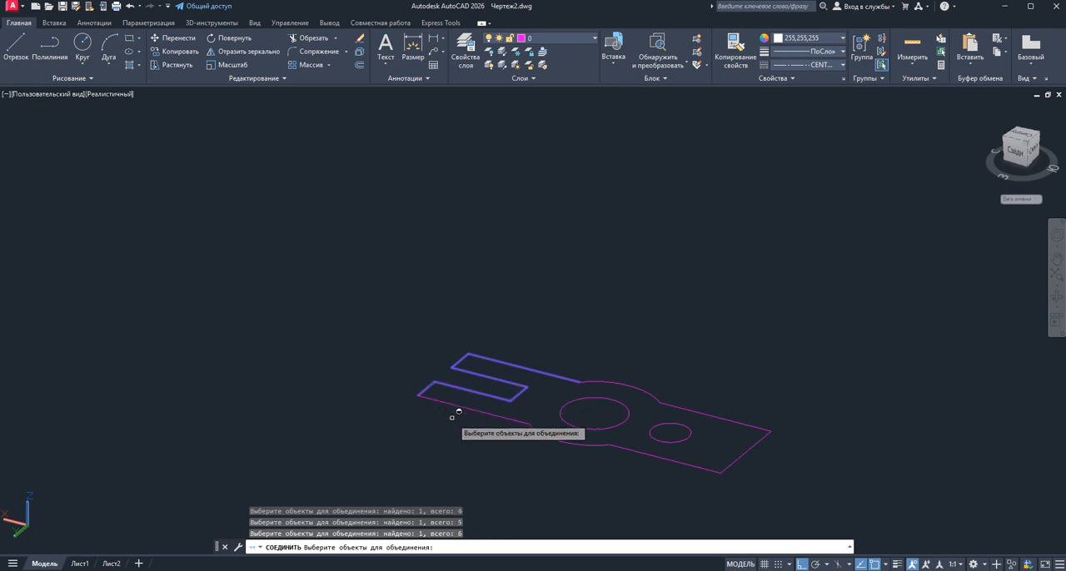
click(458, 404)
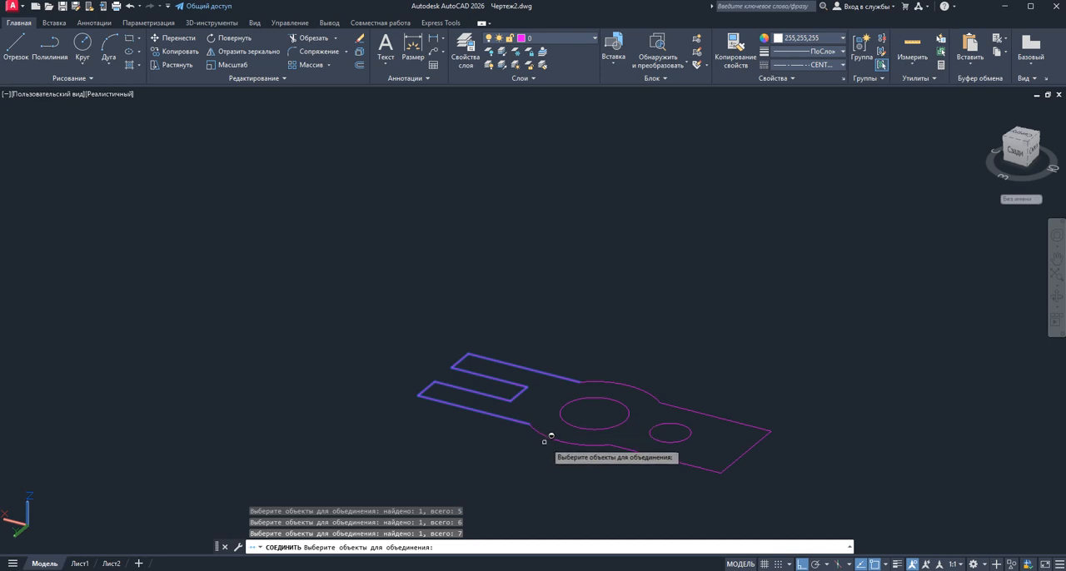
click(646, 455)
click(744, 454)
click(733, 422)
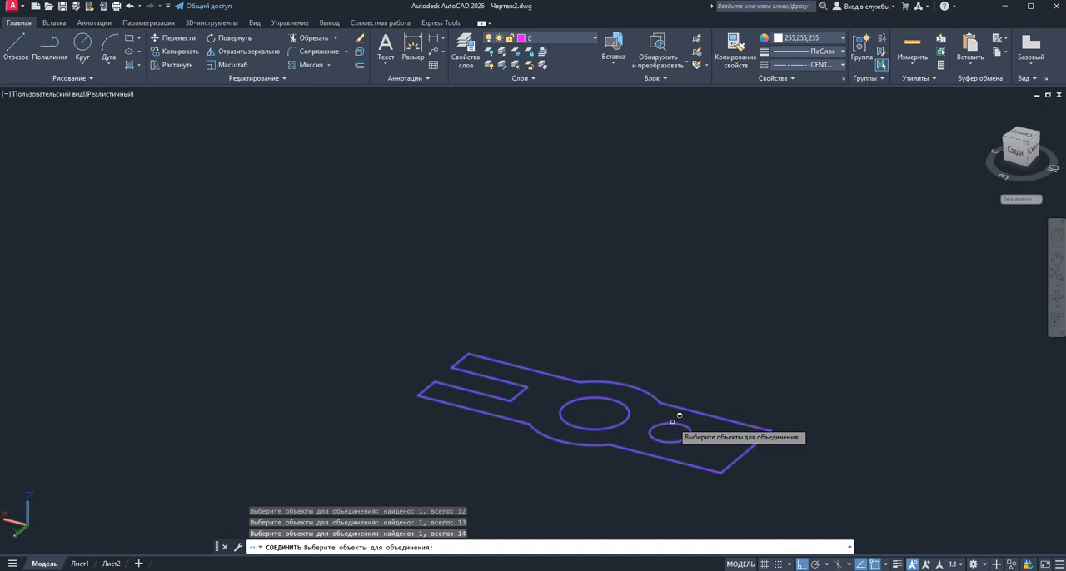
key(Return)
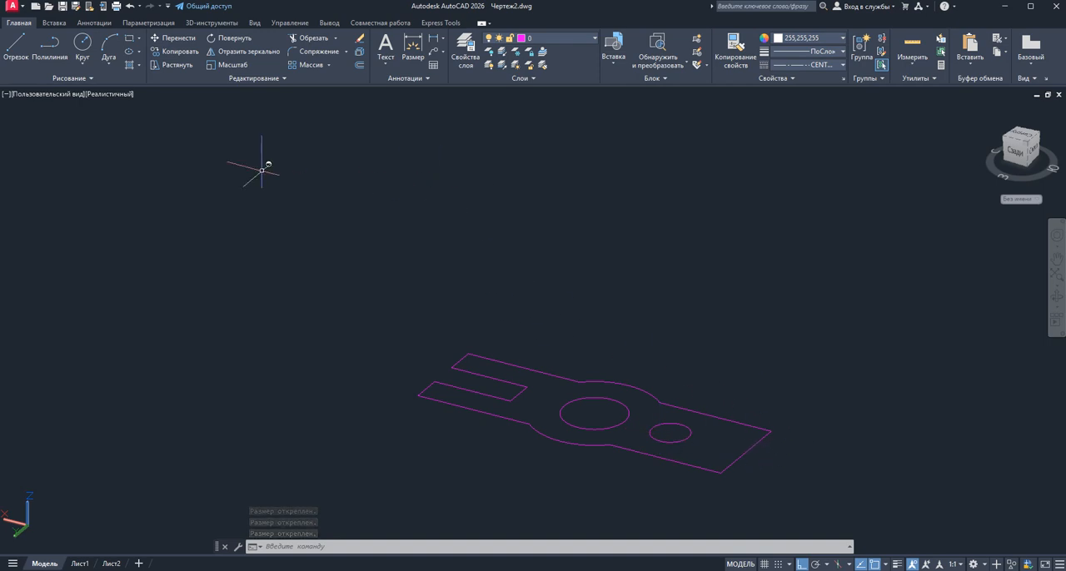
Extrude the joined outer contour downward by 25 into a solid, leaving the two circles out of the selection
click(193, 25)
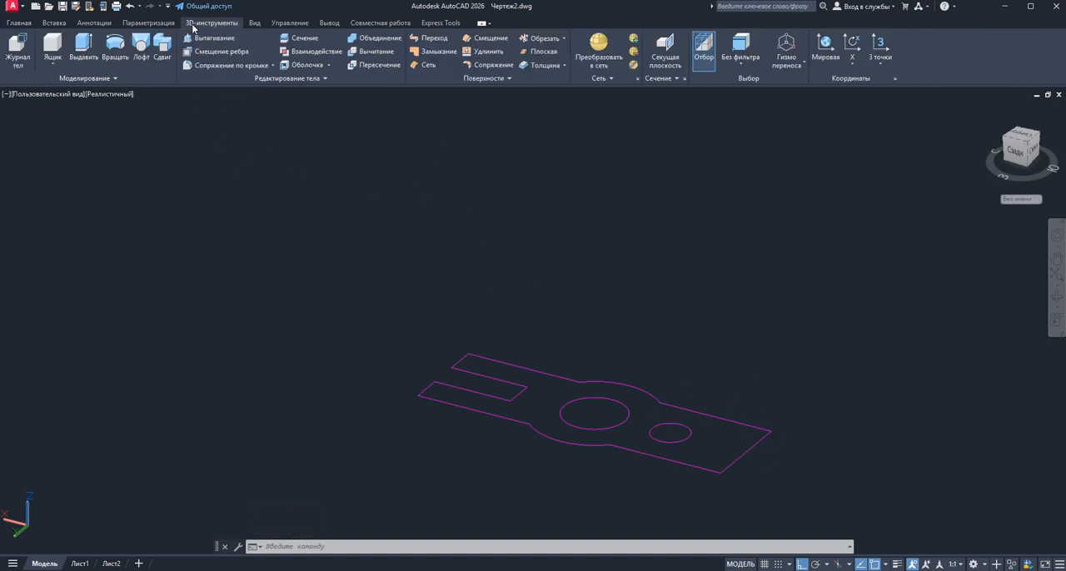
click(85, 51)
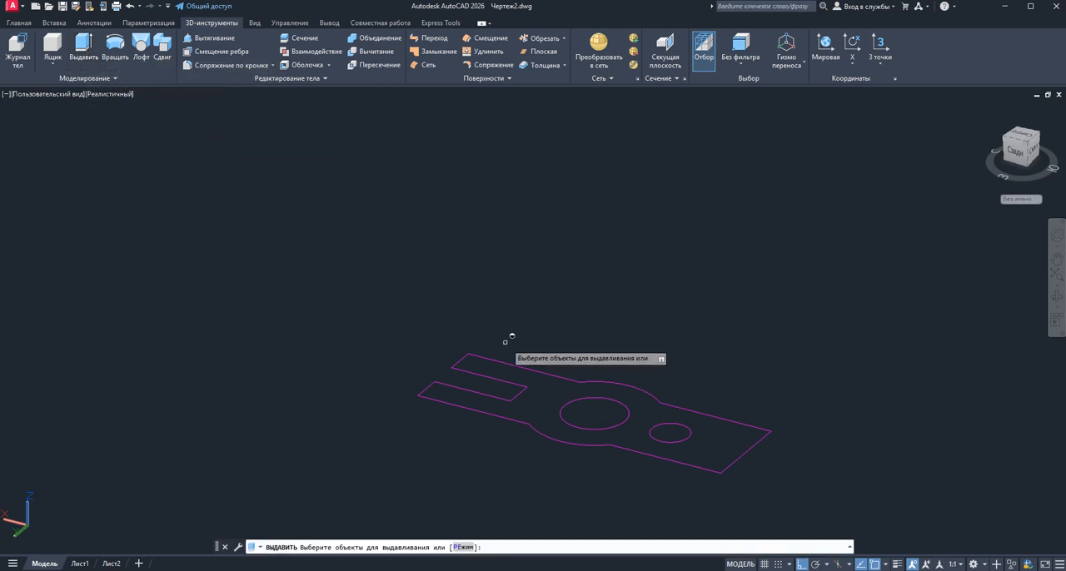
click(524, 388)
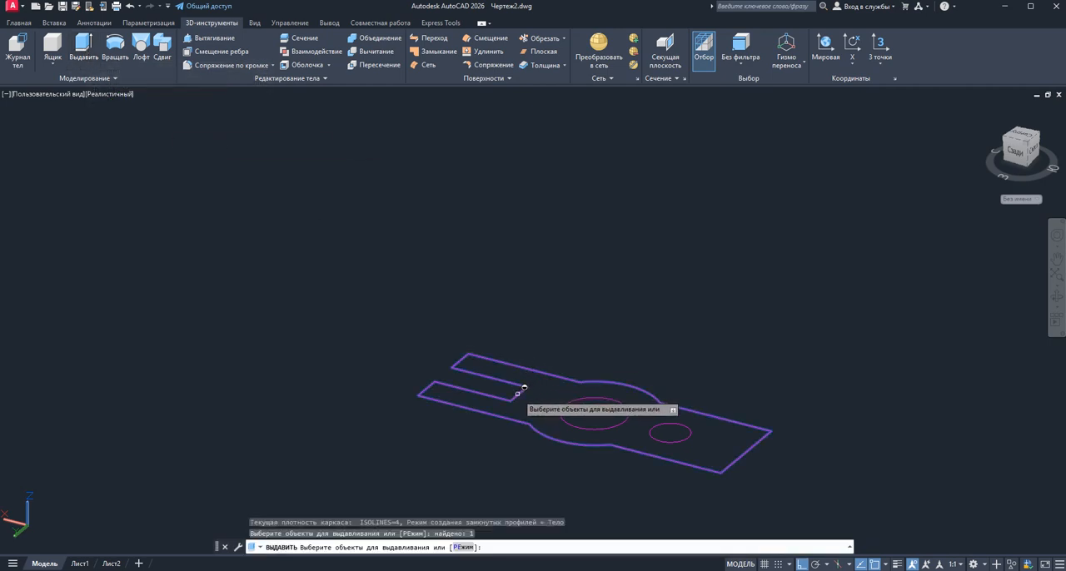
right_click(551, 334)
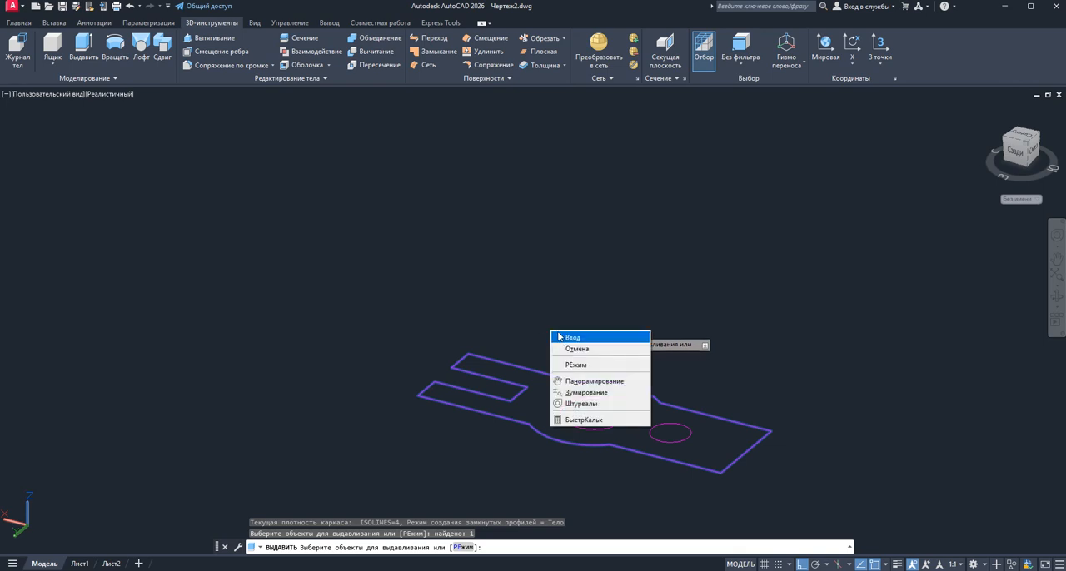
click(563, 337)
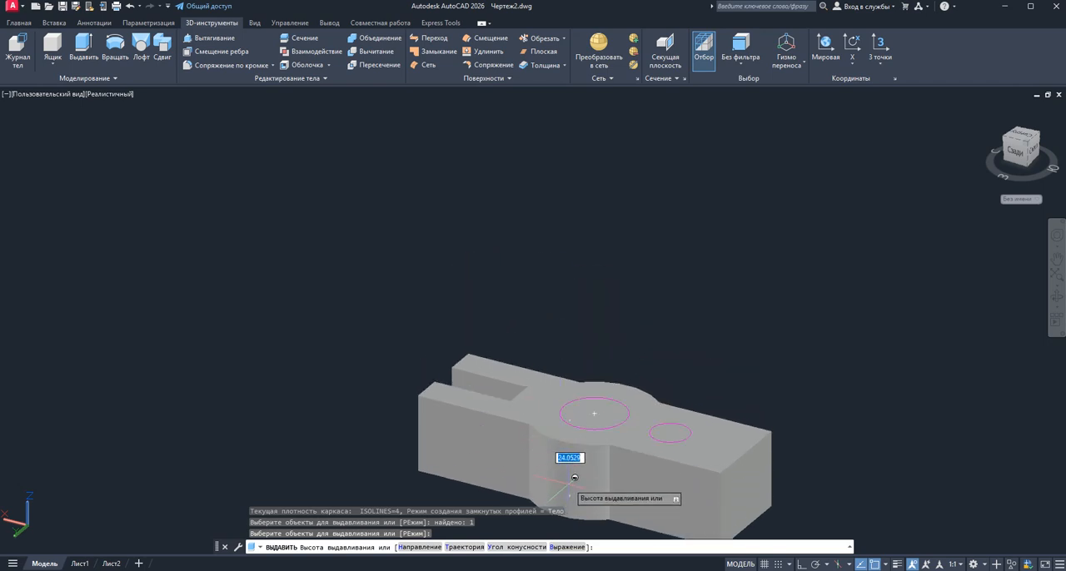
scroll(561, 331, up, 3)
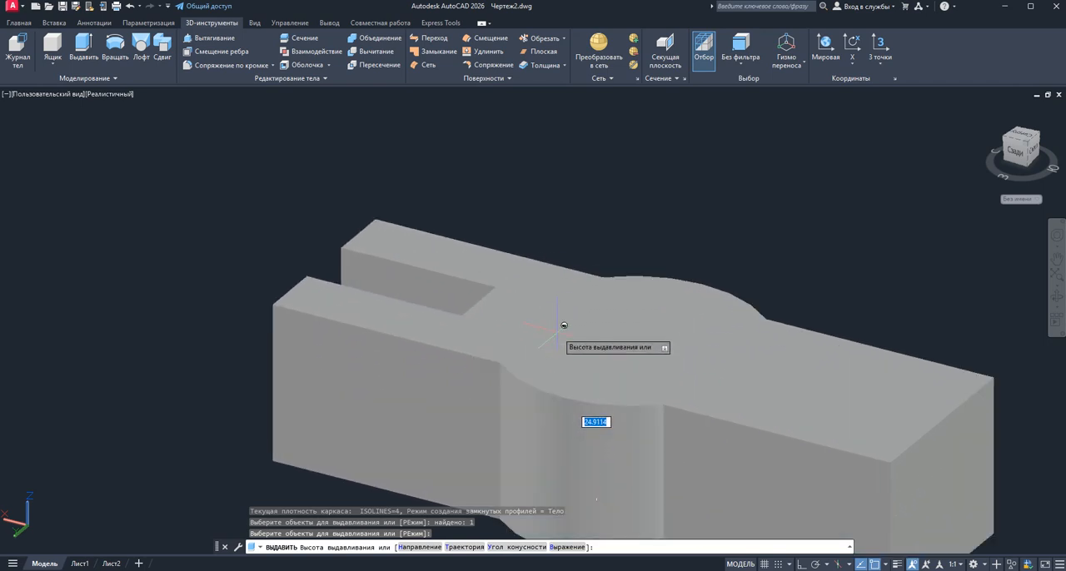
scroll(561, 322, down, 4)
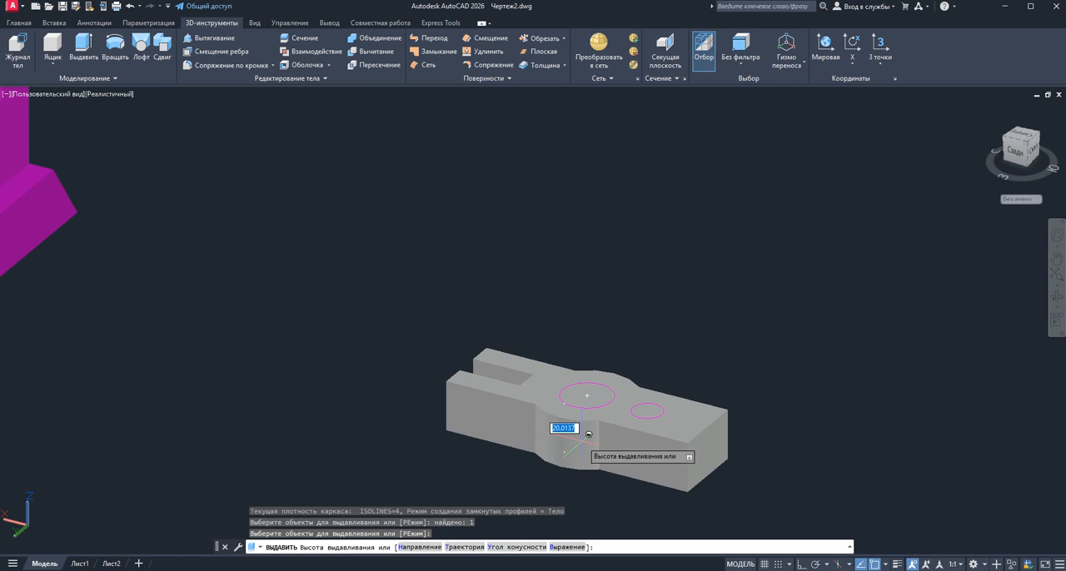
key(Return)
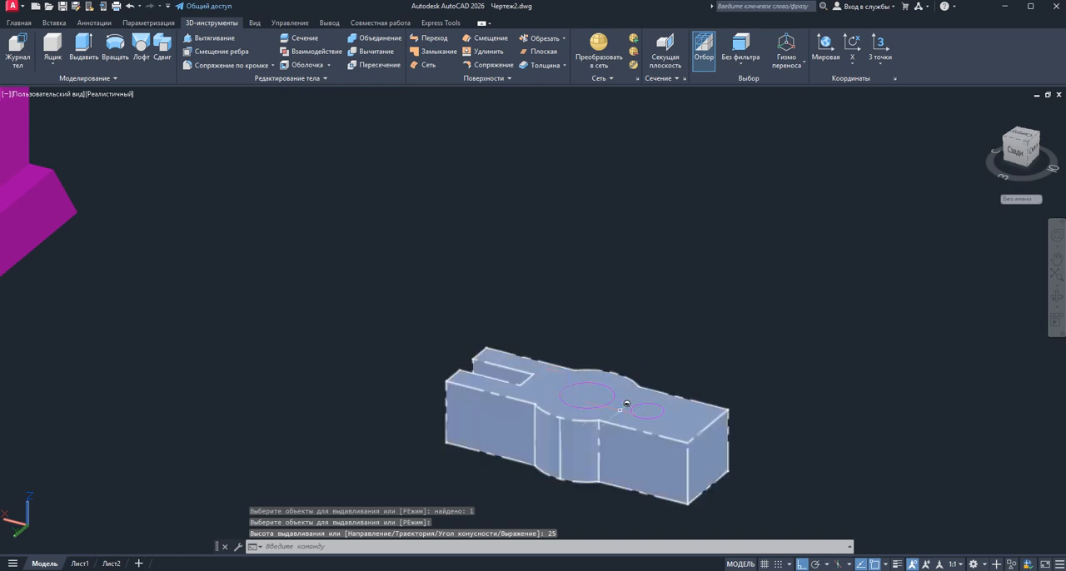
scroll(571, 270, up, 2)
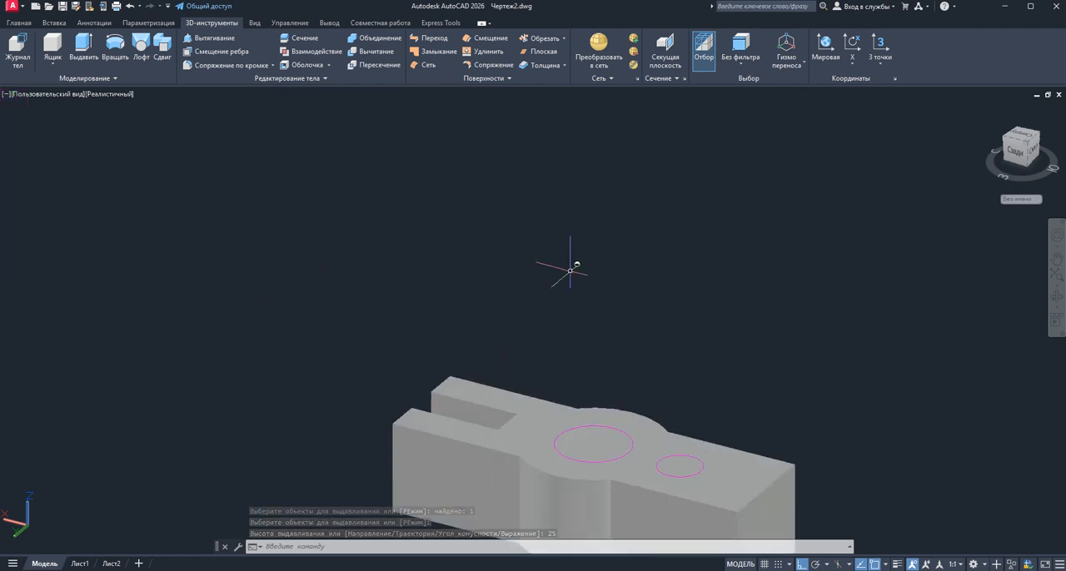
scroll(571, 270, down, 3)
scroll(600, 392, up, 2)
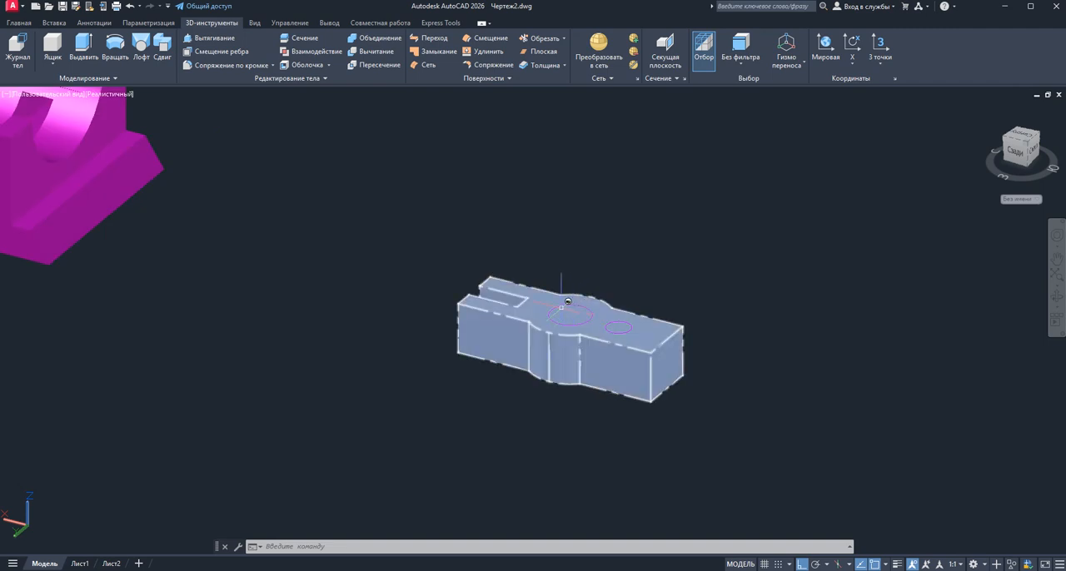
click(561, 306)
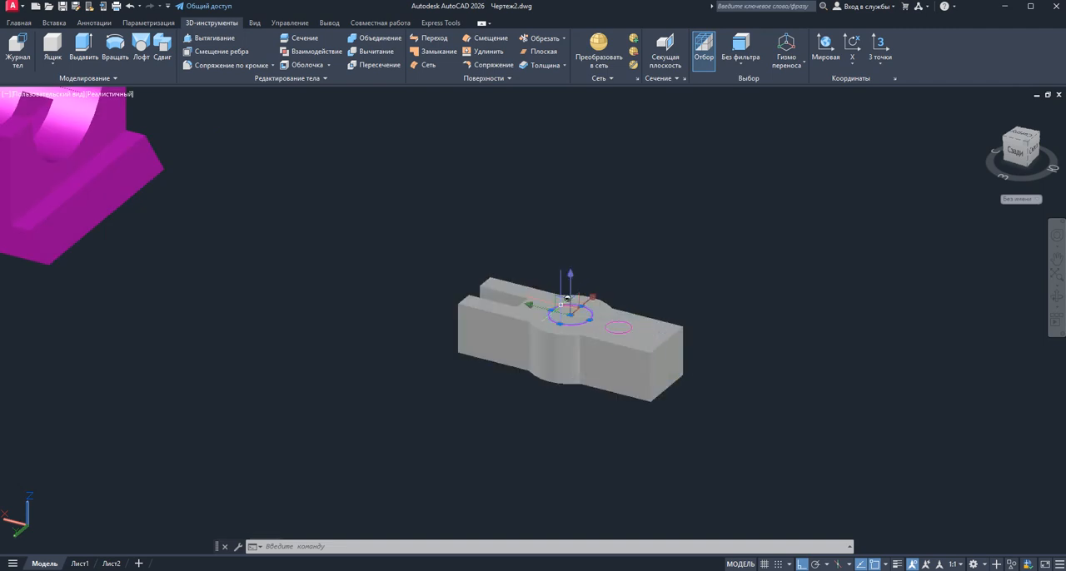
click(20, 23)
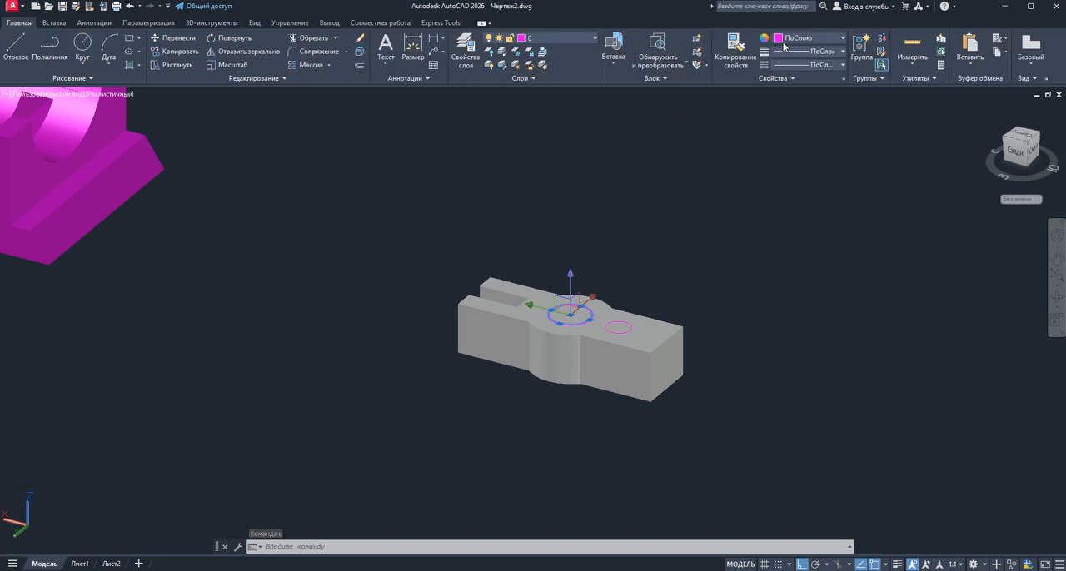
key(Escape)
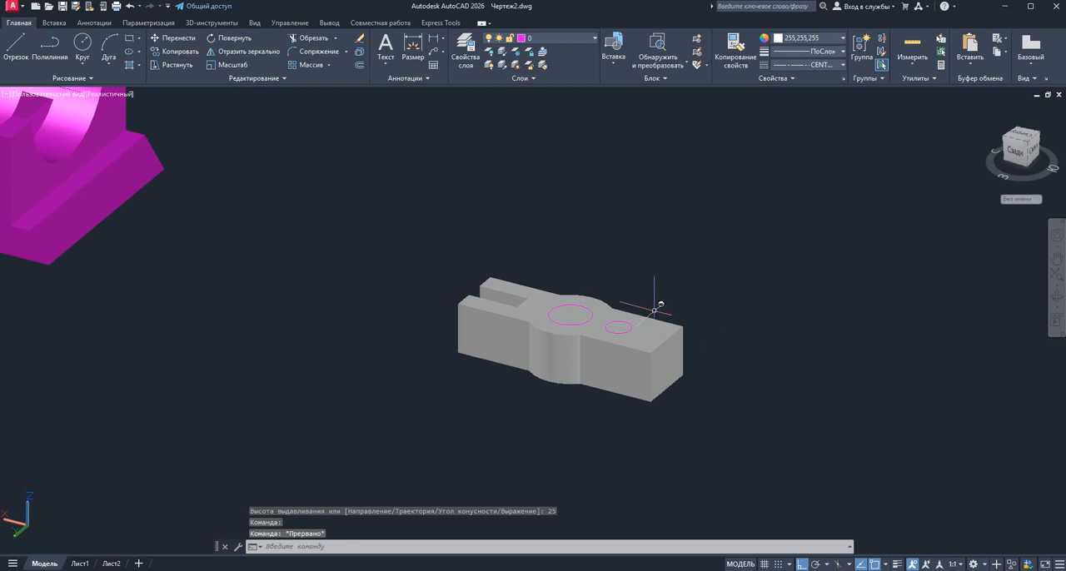
Press-pull the area inside the large circle downward beyond the solid's underside to cut a through hole
click(197, 24)
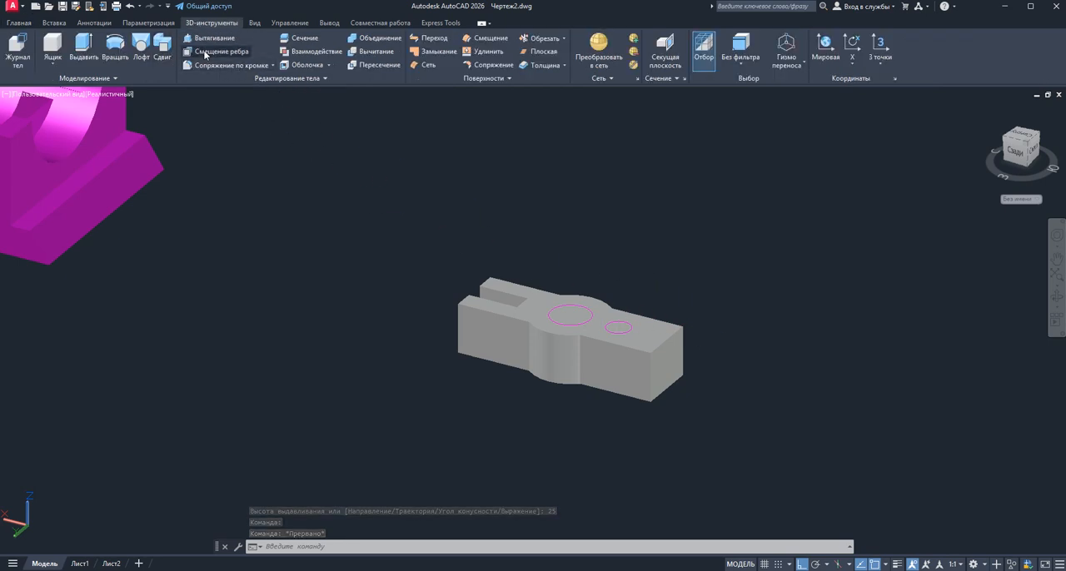
click(203, 39)
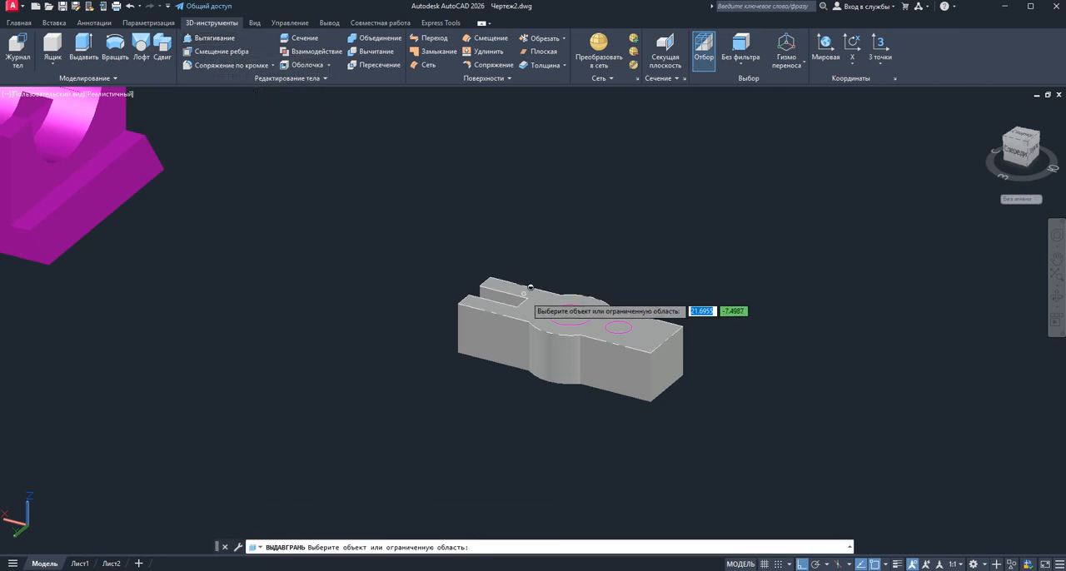
click(565, 311)
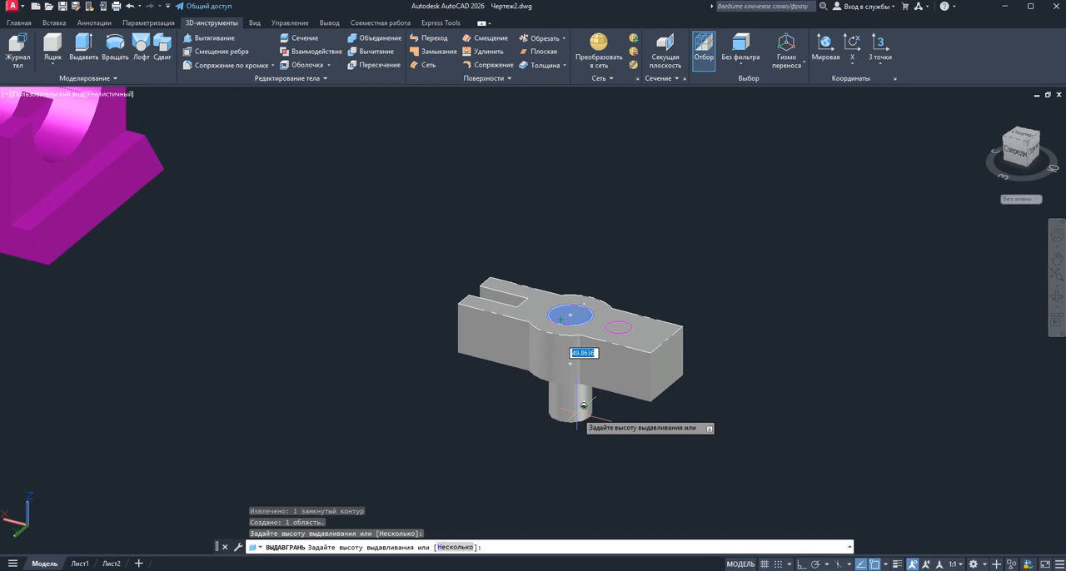
click(586, 413)
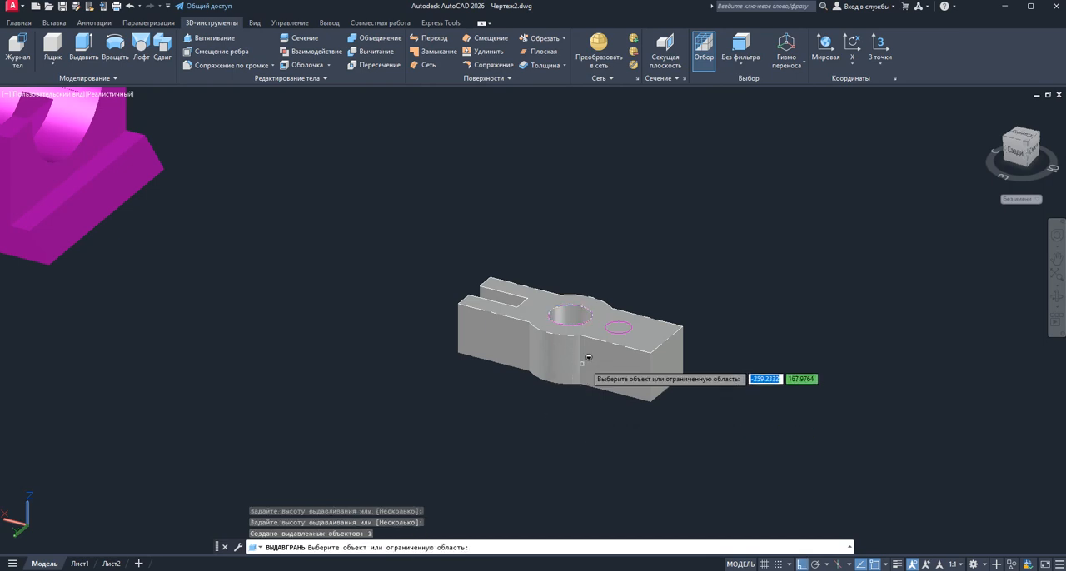
Press-pull the area inside the small circle downward beyond the solid's underside to cut the second through hole, and finish the command
scroll(581, 340, up, 2)
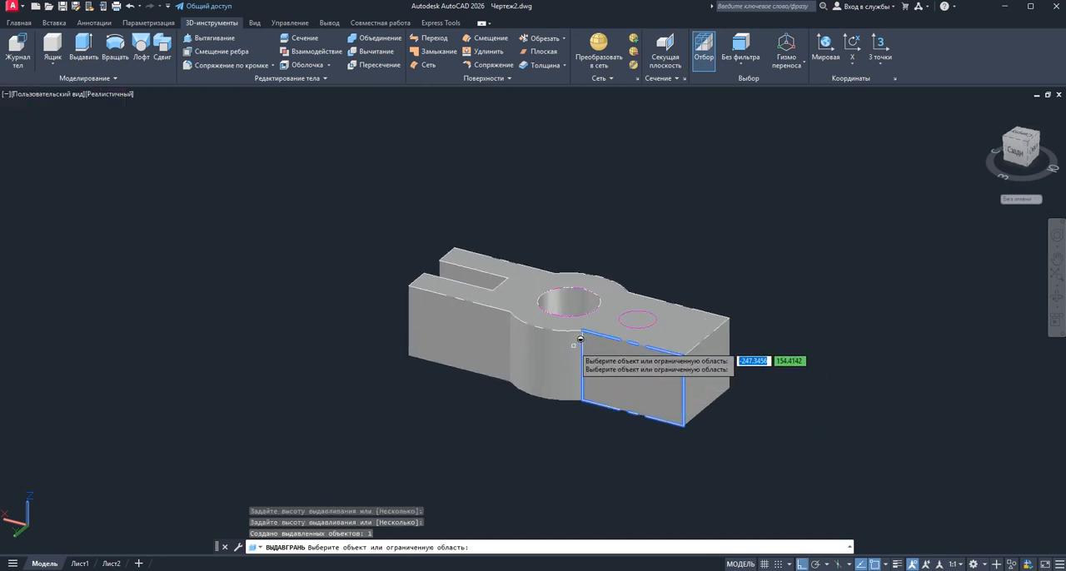
click(638, 319)
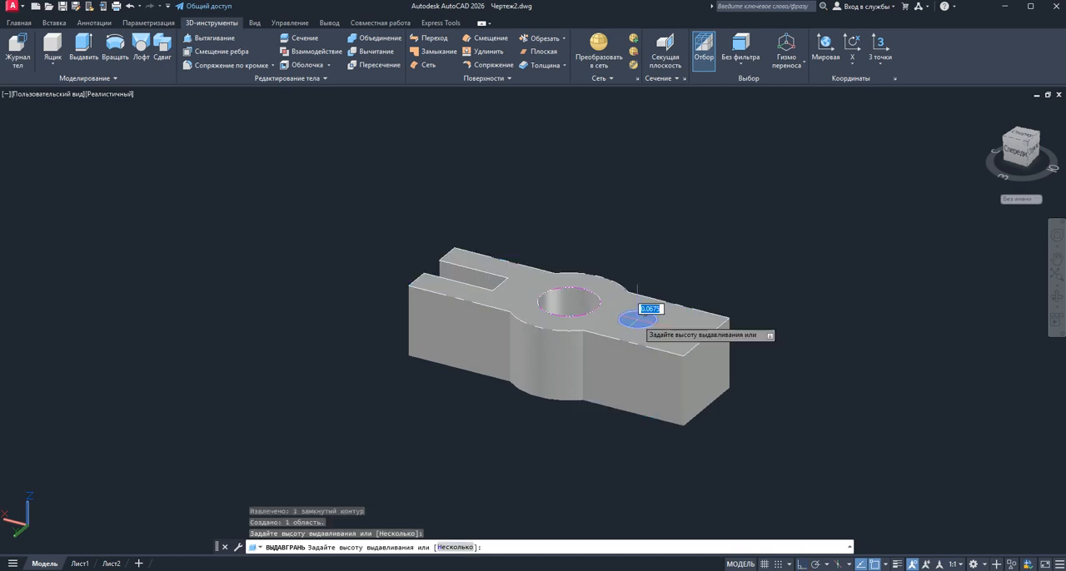
click(636, 403)
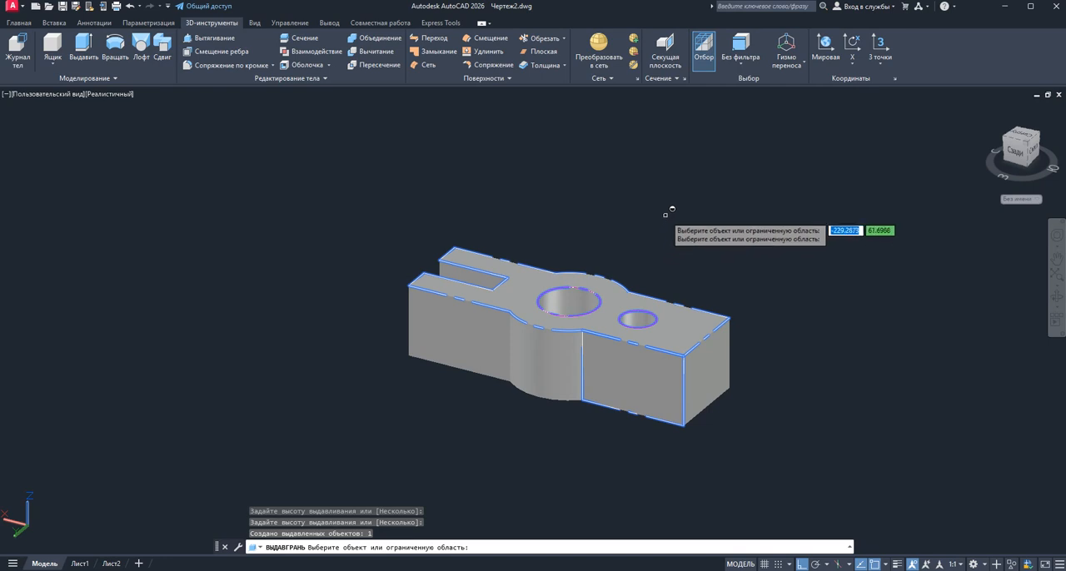
key(Return)
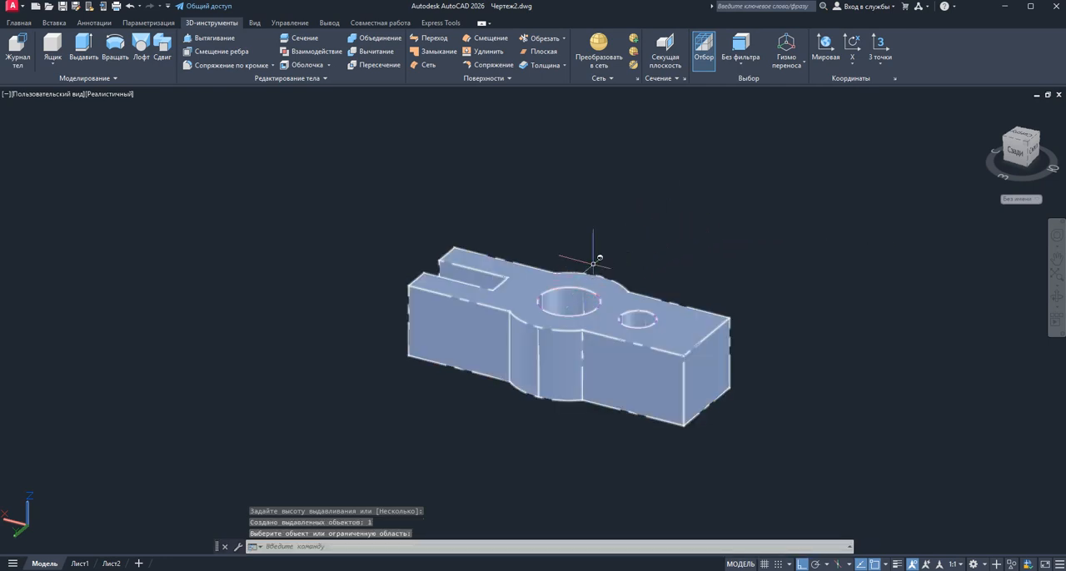
Change the colour of the large circle around the central hole to Голубой (cyan) and deselect it
click(596, 308)
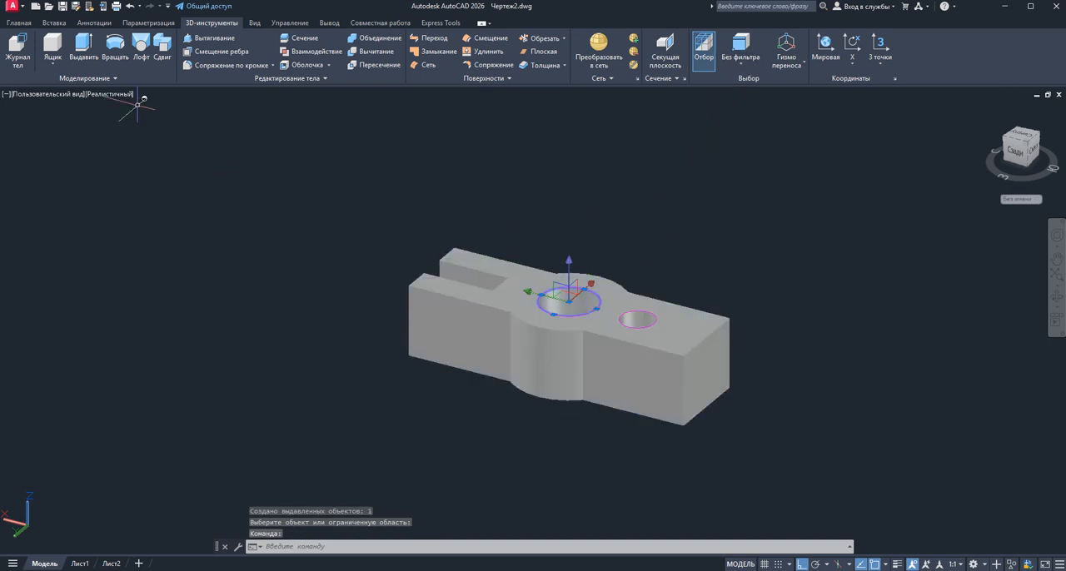
click(19, 23)
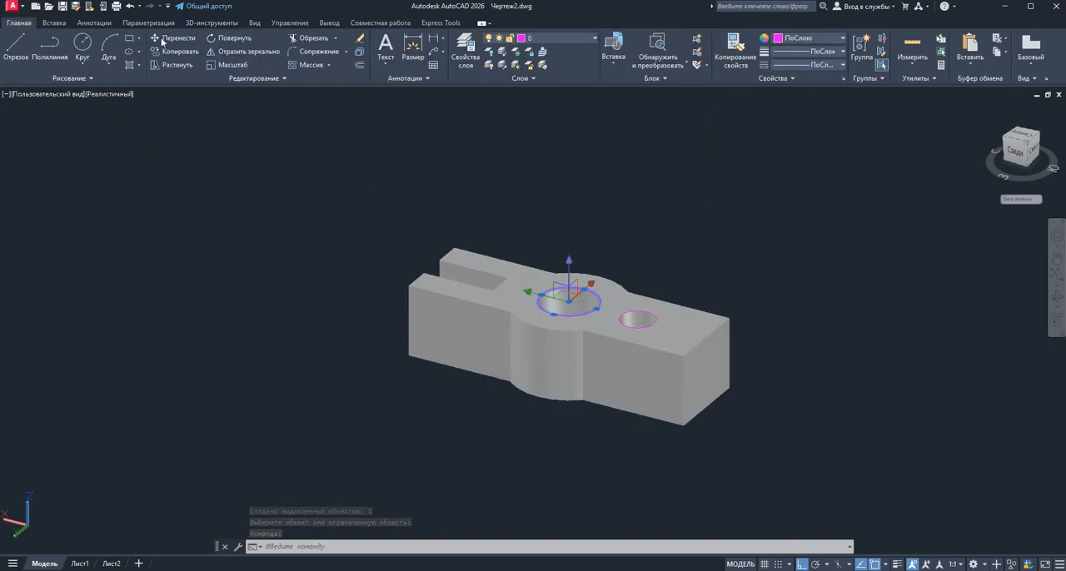
click(780, 42)
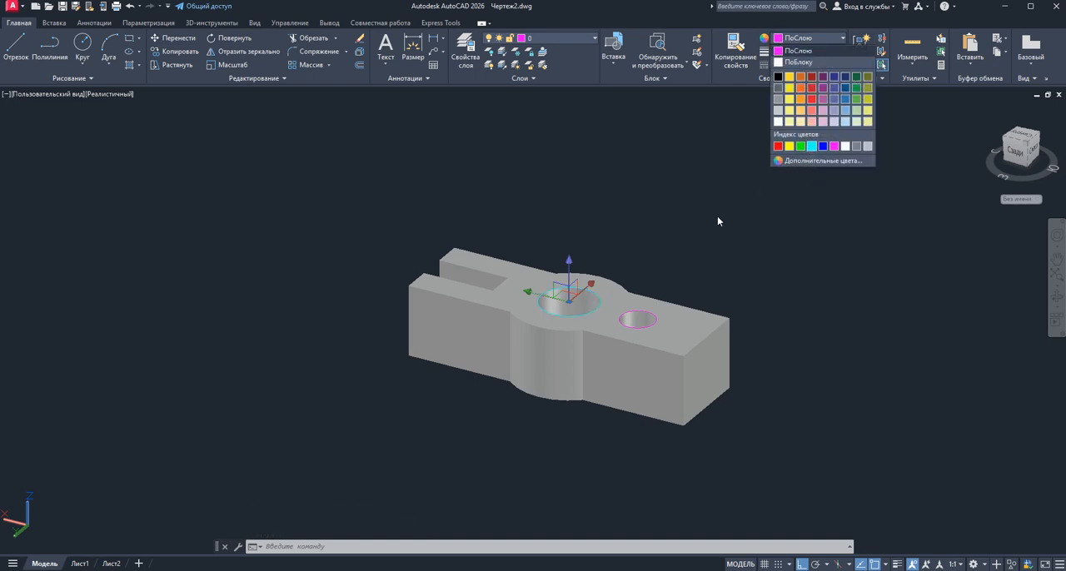
click(811, 147)
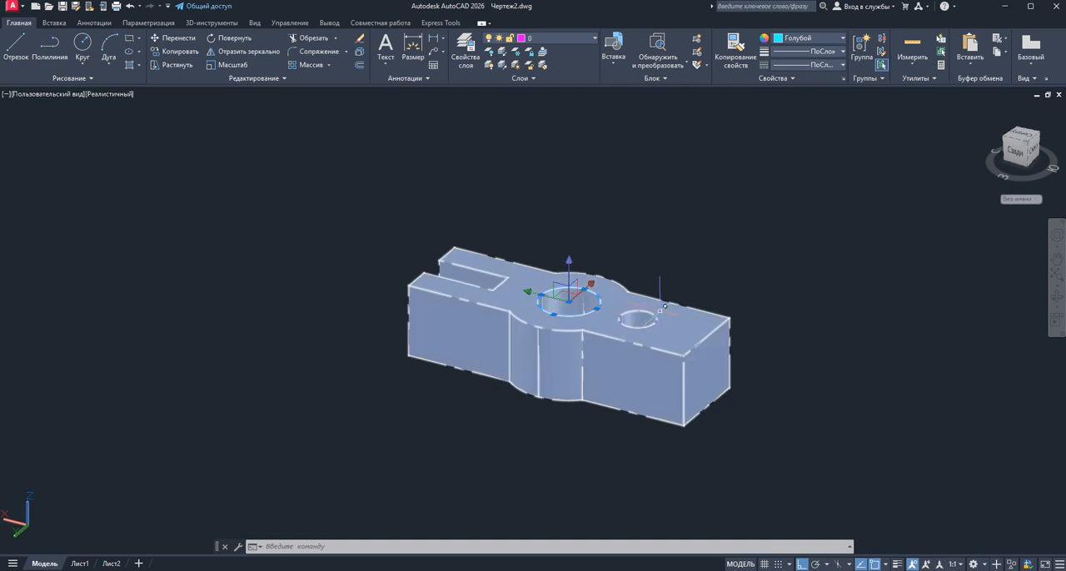
key(Escape)
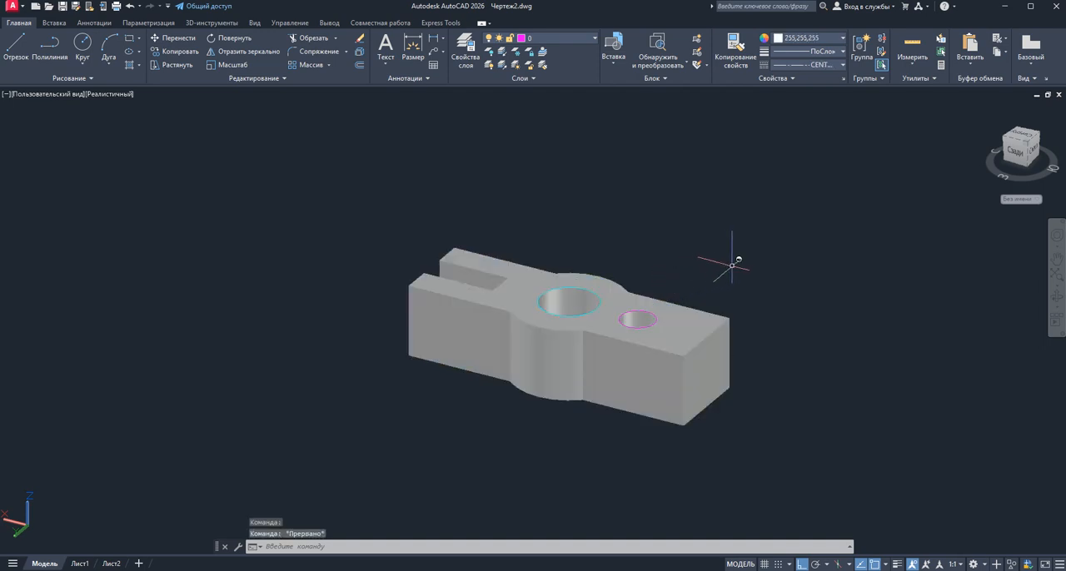
Change the colour of the extruded solid to Голубой (cyan) and deselect it
click(653, 306)
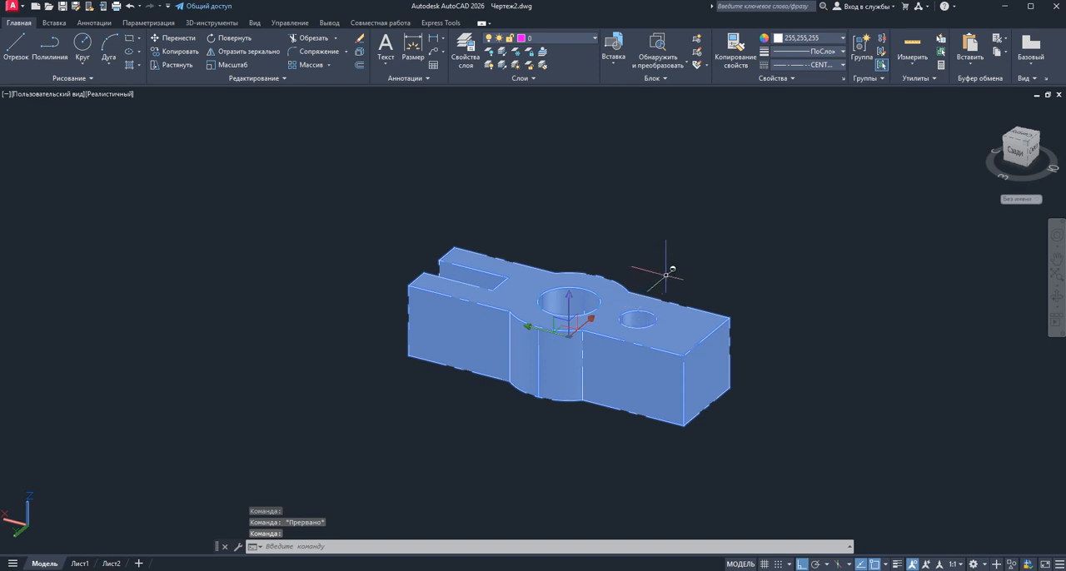
click(781, 39)
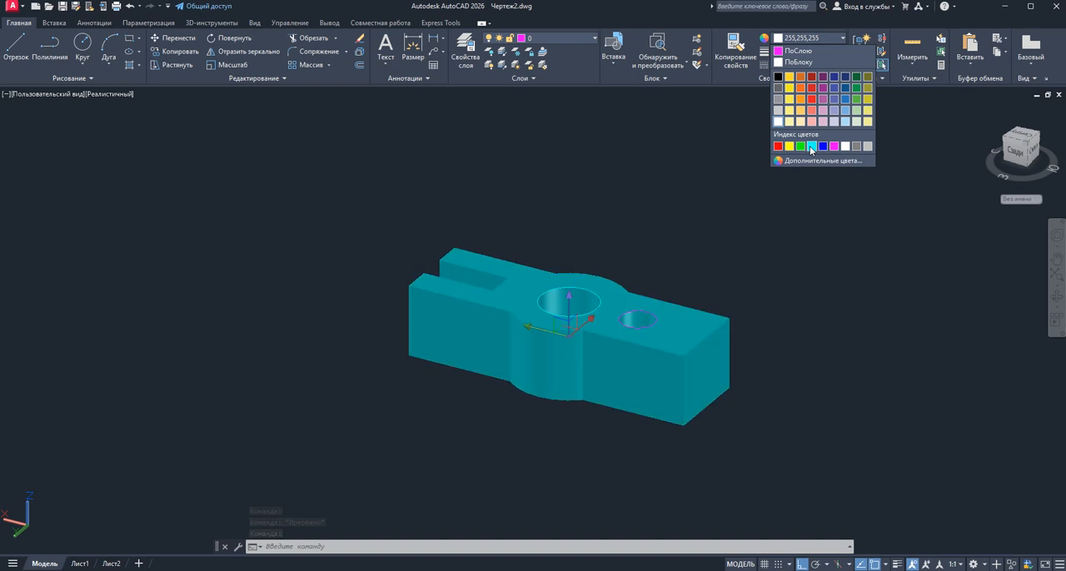
click(811, 147)
key(Escape)
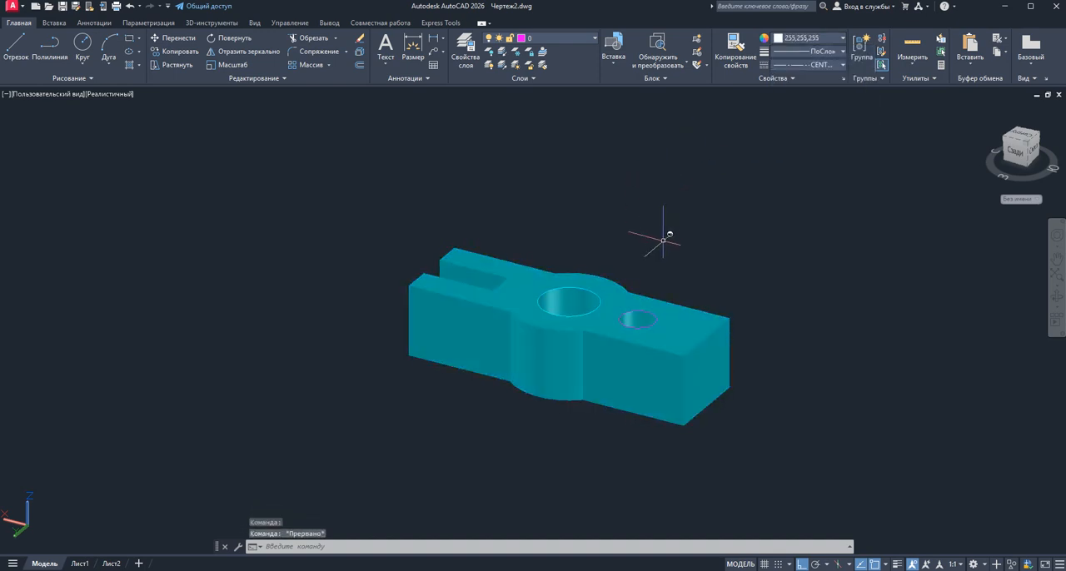
Inspect the object properties of the large circle around the central hole, and close them without changes
scroll(658, 236, down, 7)
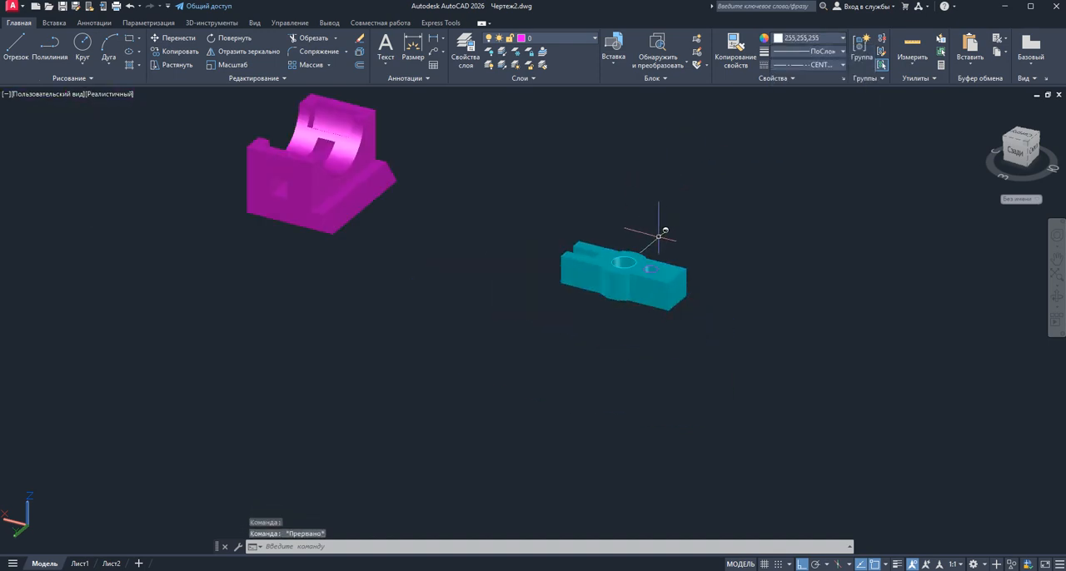
scroll(650, 238, up, 7)
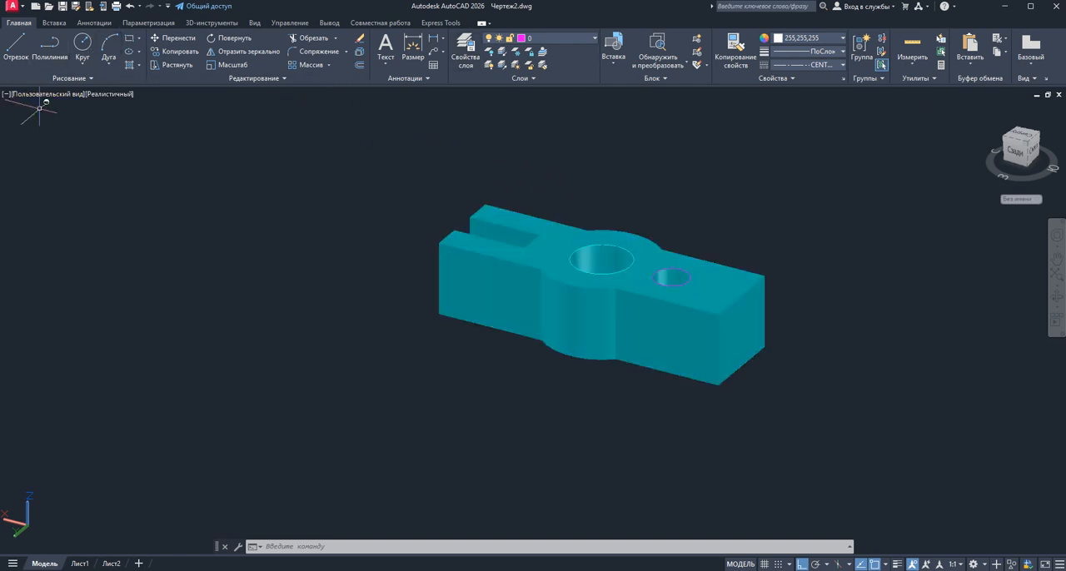
right_click(315, 172)
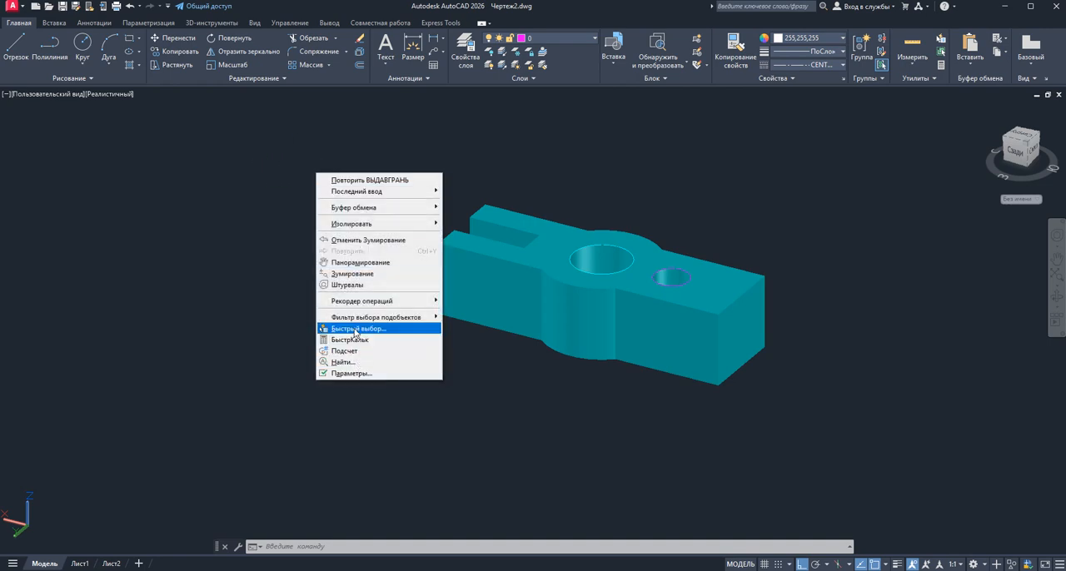
key(Escape)
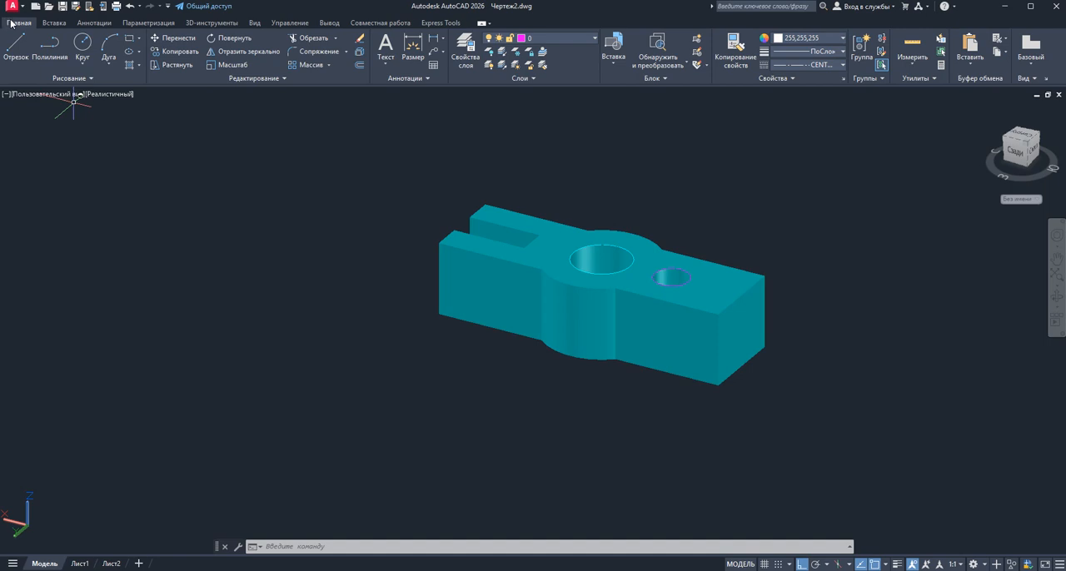
click(654, 266)
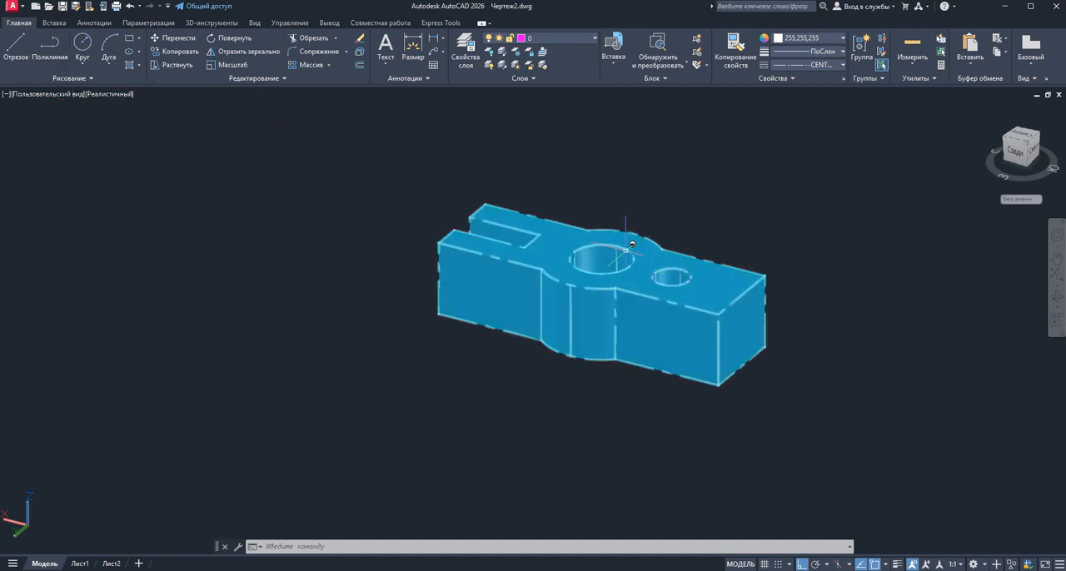
ctrl+click(627, 252)
right_click(638, 140)
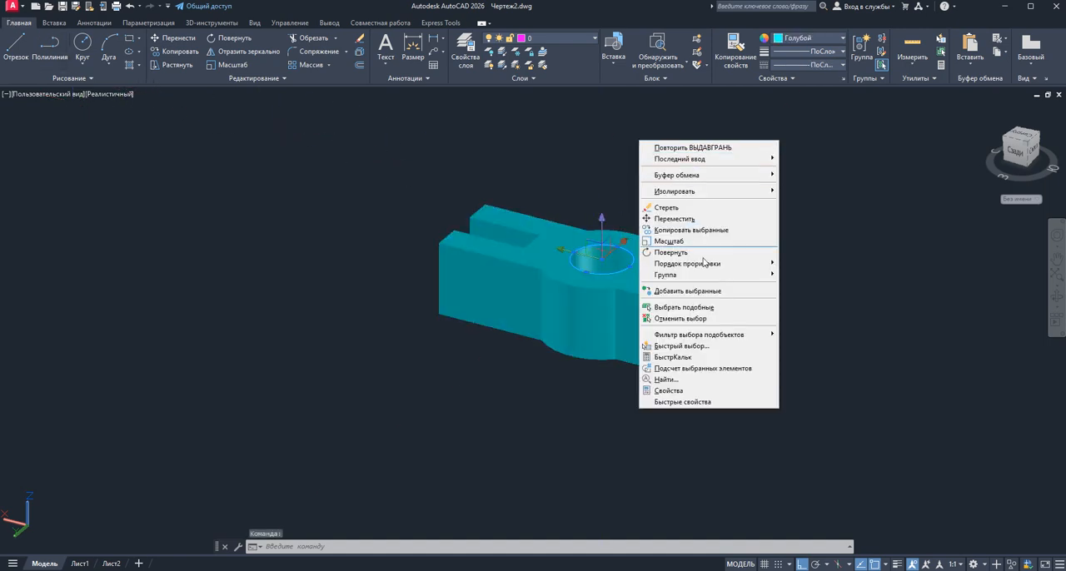
click(669, 390)
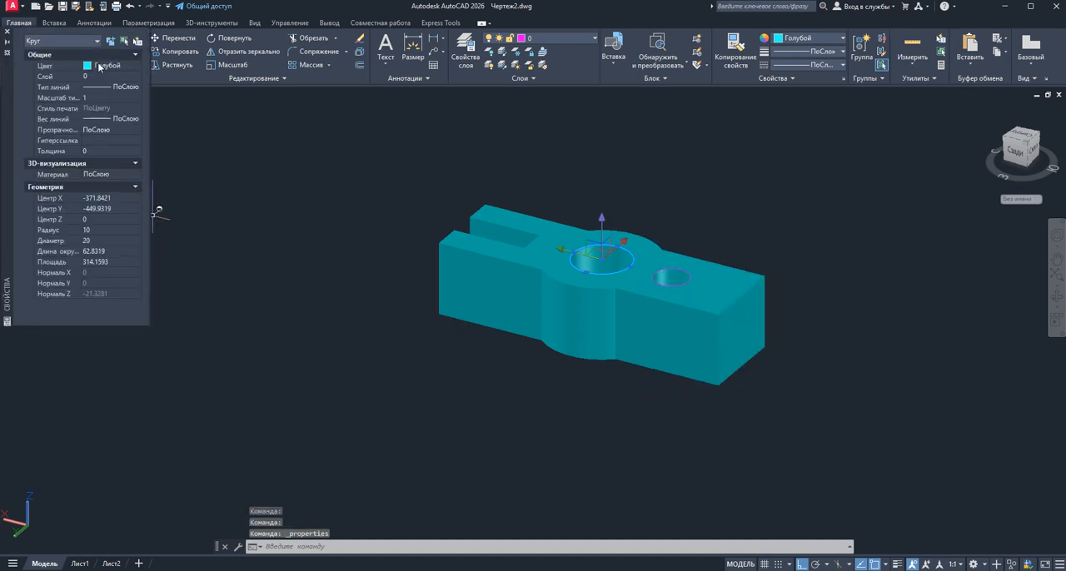
key(Escape)
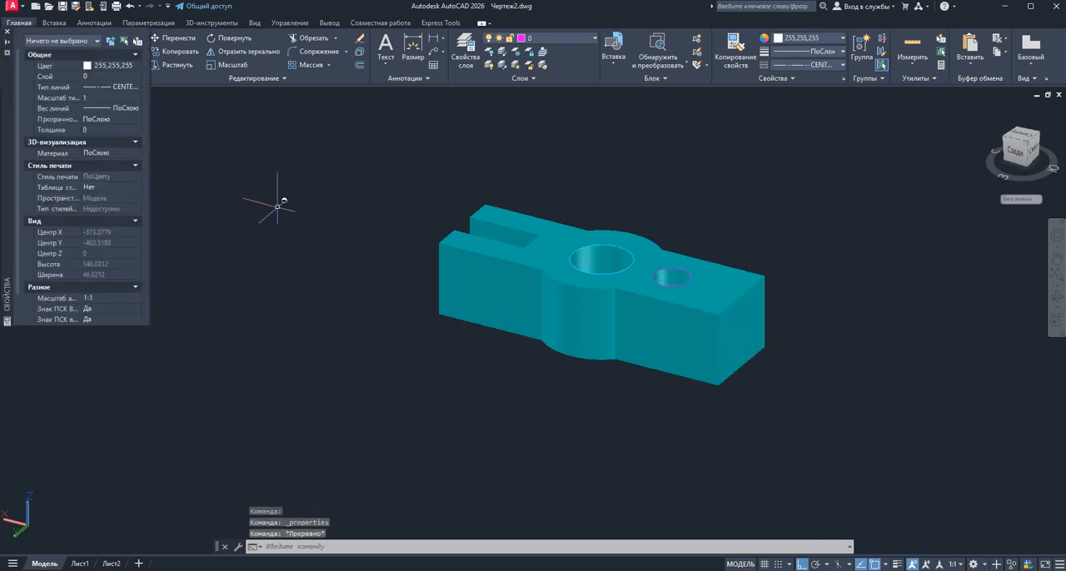
key(Escape)
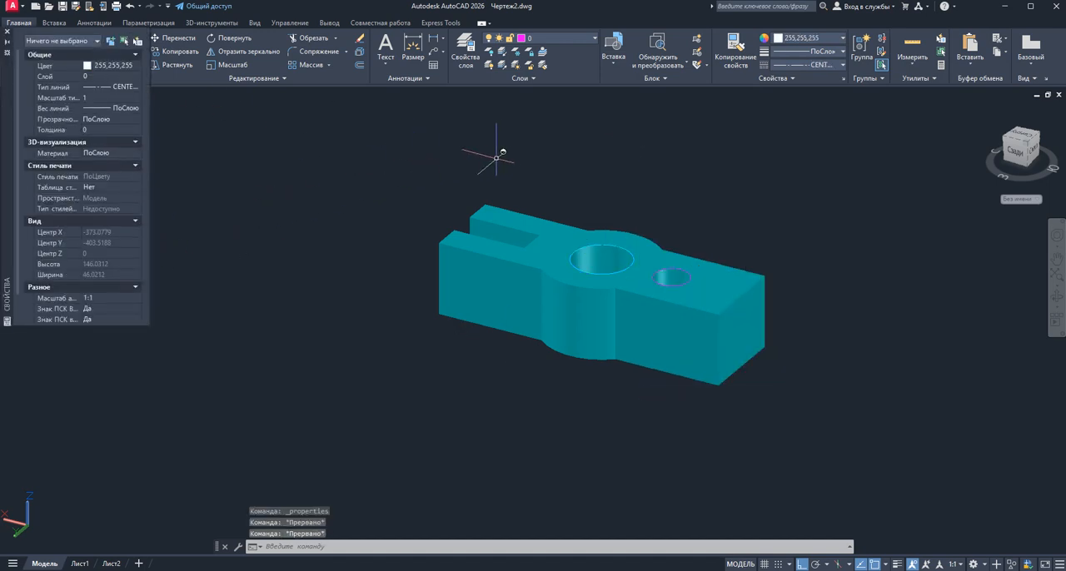
click(7, 31)
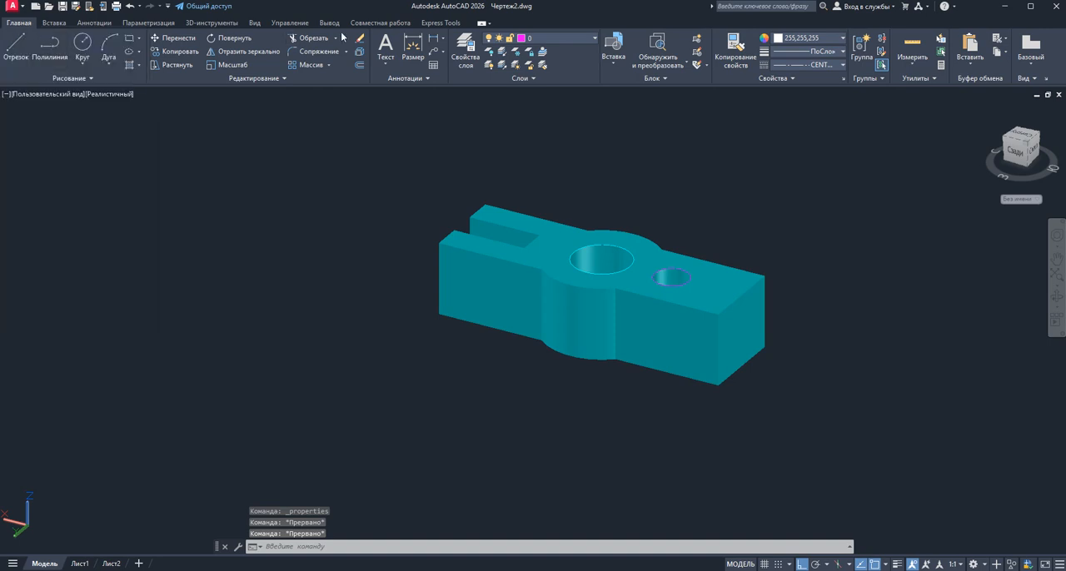
right_click(472, 25)
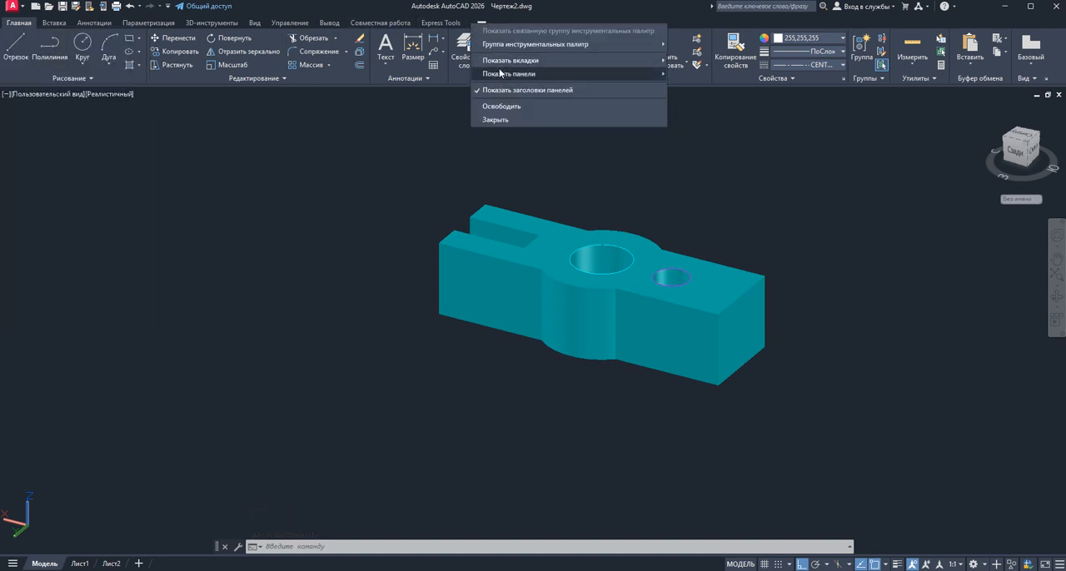
mouse_move(503, 63)
key(Escape)
key(Escape)
key(Escape)
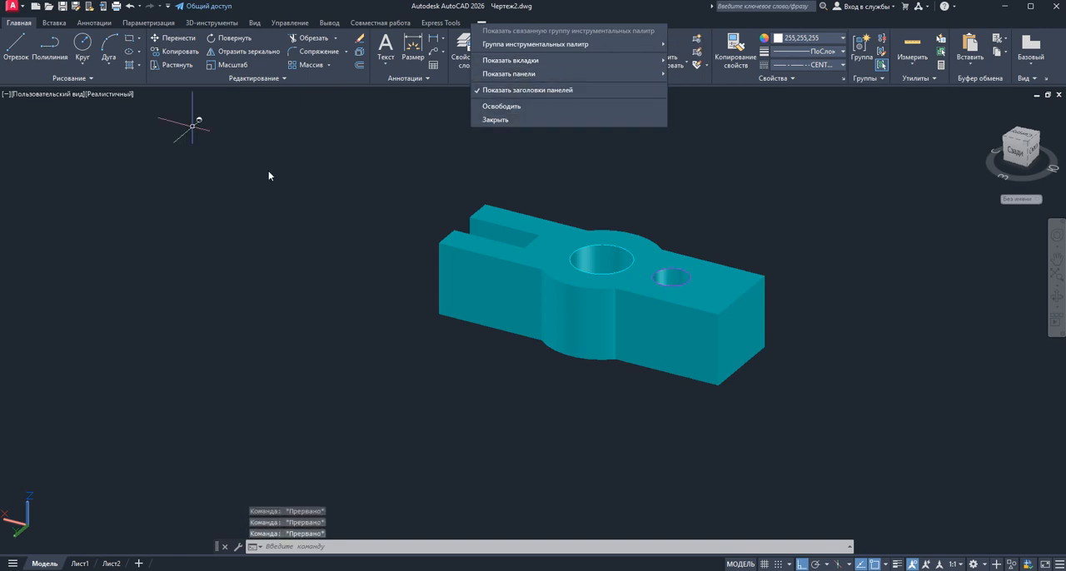
click(250, 177)
click(251, 176)
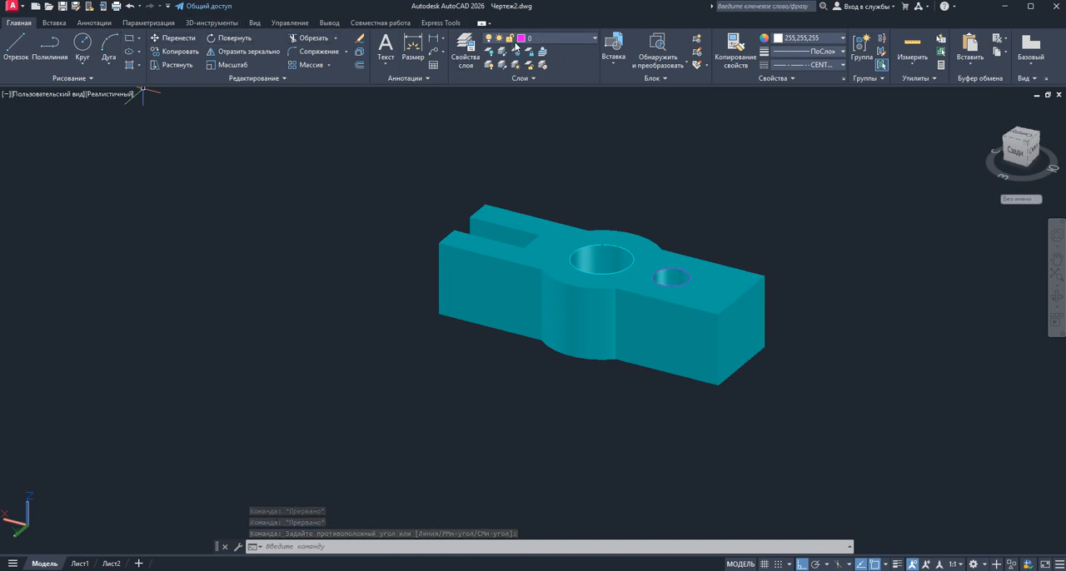
right_click(355, 11)
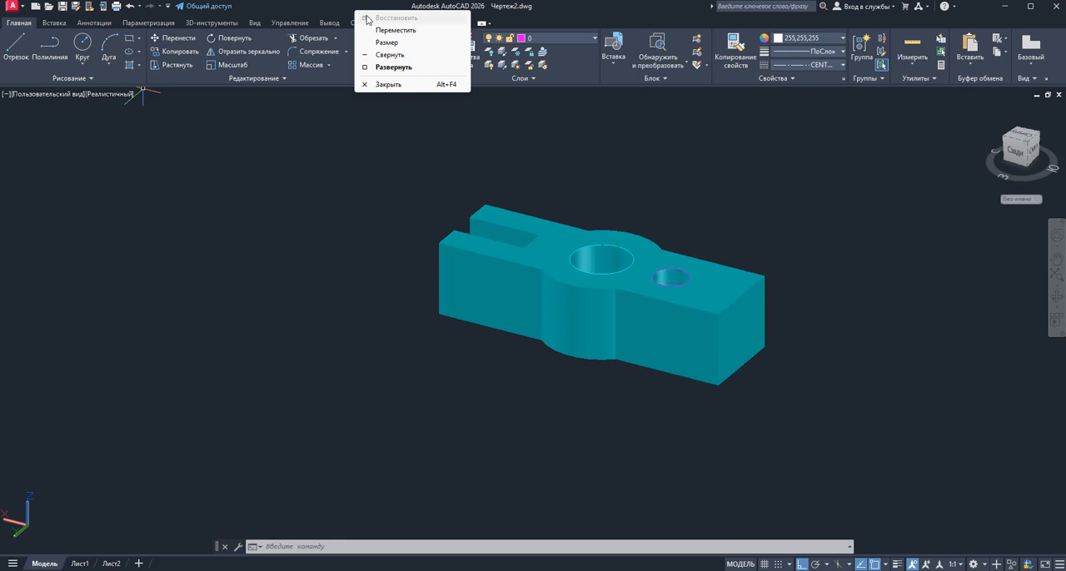
click(514, 70)
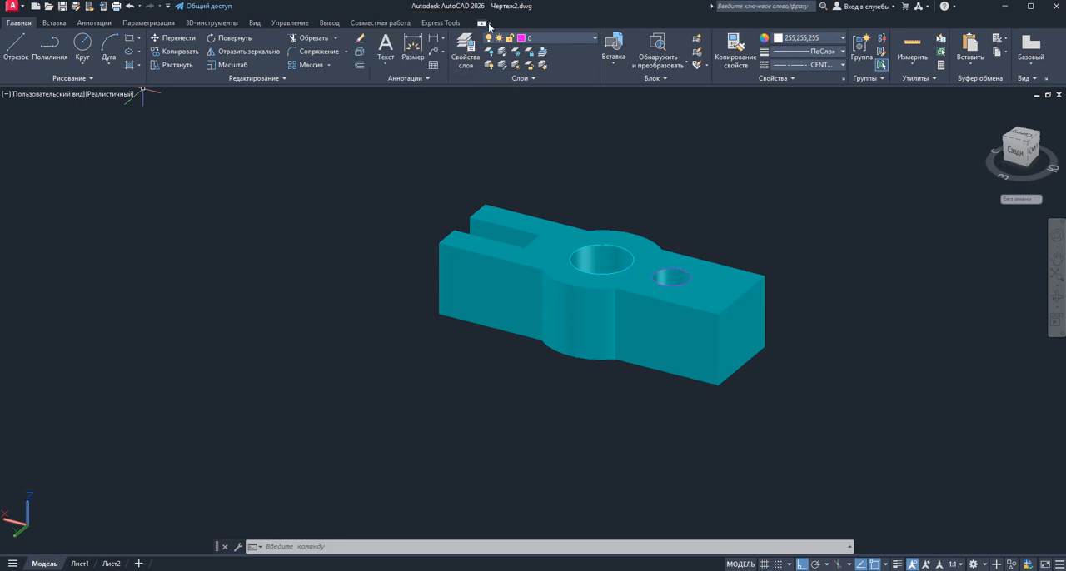
Cycle the ribbon through its minimized display states and restore it to full size
click(488, 24)
click(489, 25)
click(481, 25)
click(481, 25)
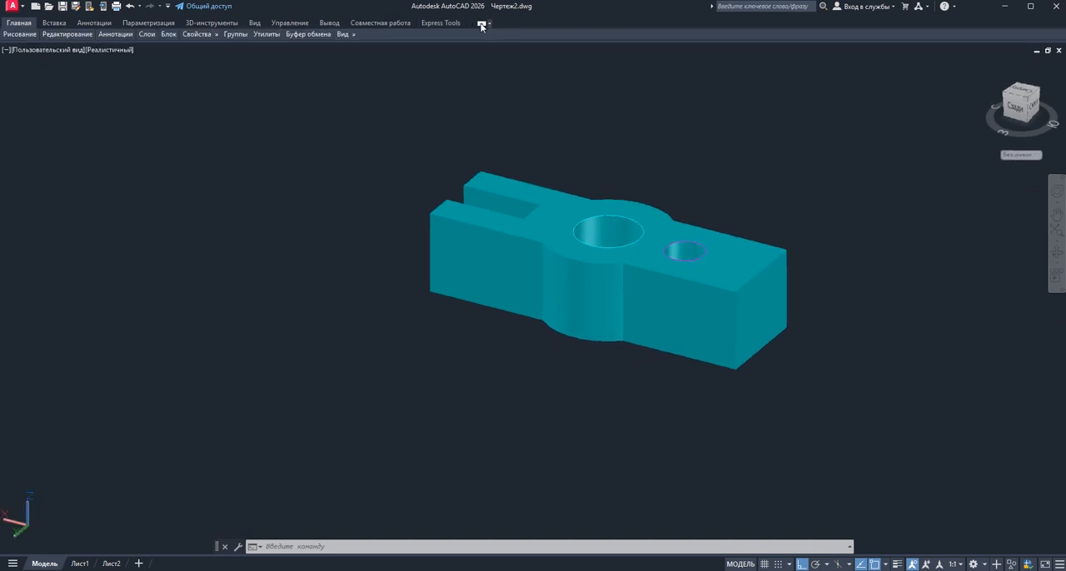
click(481, 25)
click(481, 25)
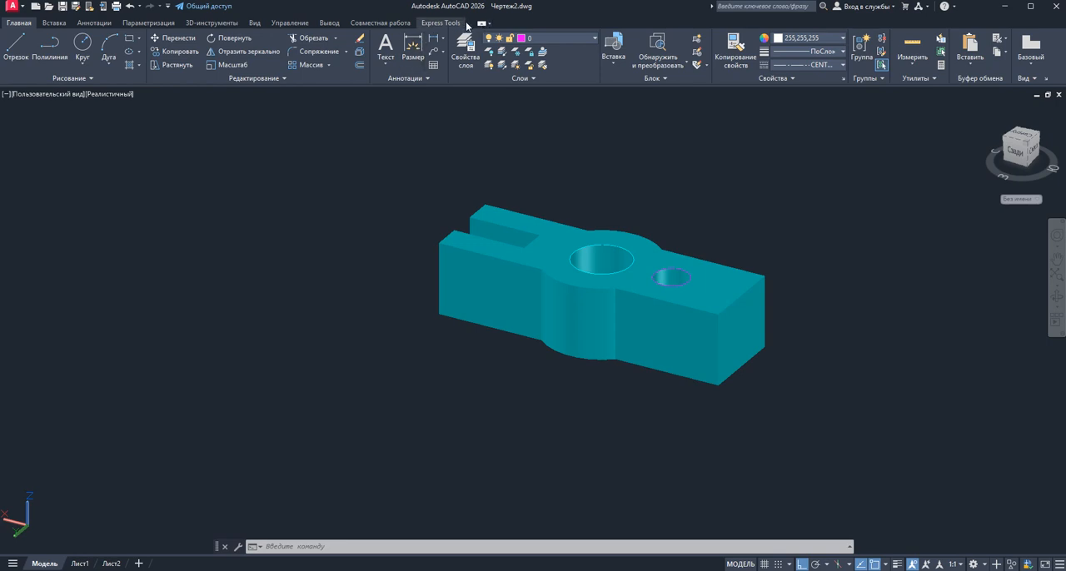
Examine which ribbon tabs are enabled for display, and close the list without changes
right_click(470, 25)
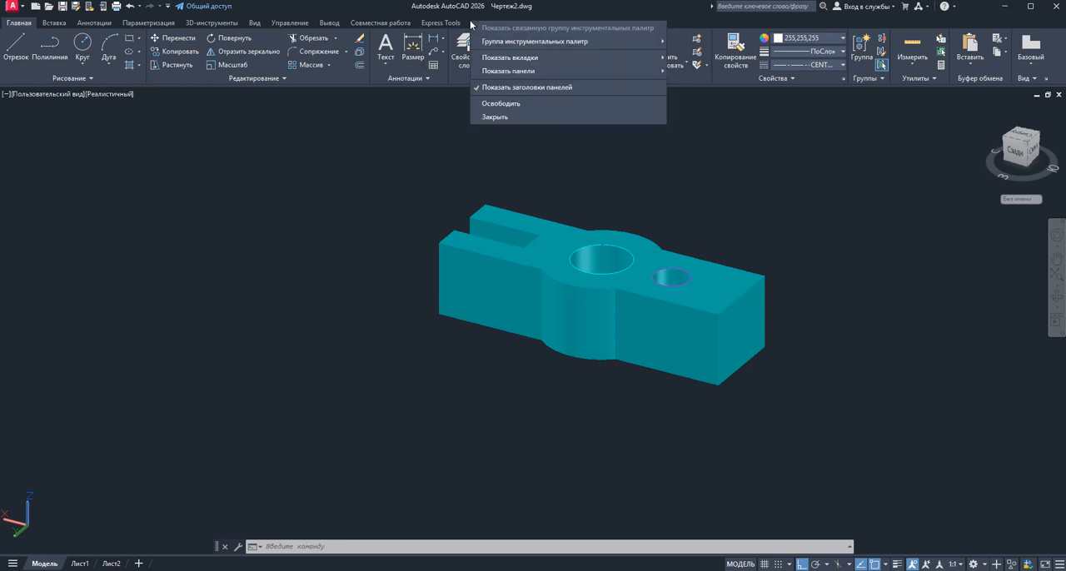
mouse_move(494, 73)
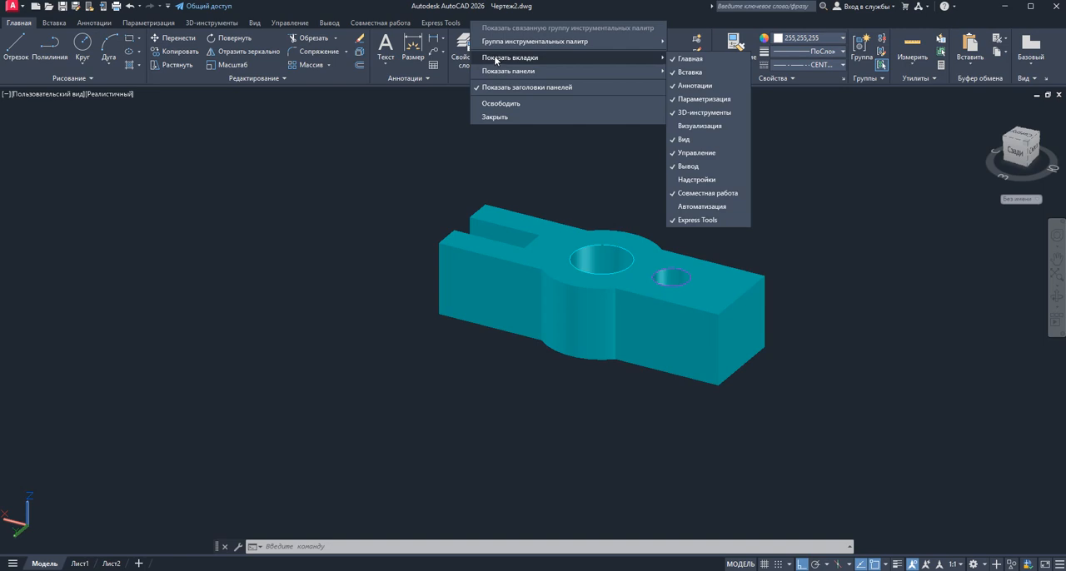
click(366, 148)
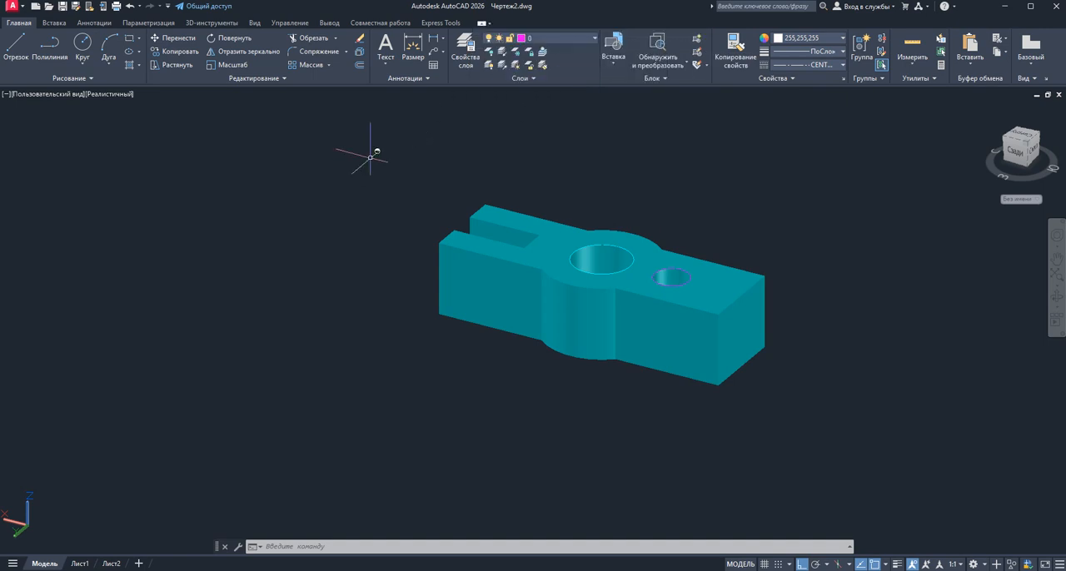
Move the cyan solid along the green axis until it is clear of the two leftover hole circles
scroll(703, 186, up, 2)
scroll(704, 186, down, 3)
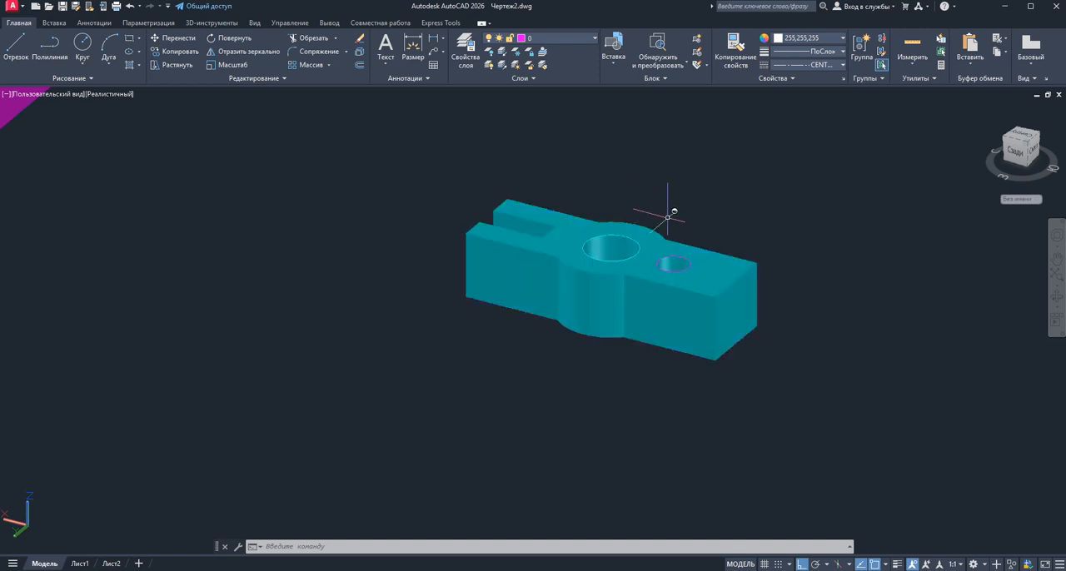
click(641, 265)
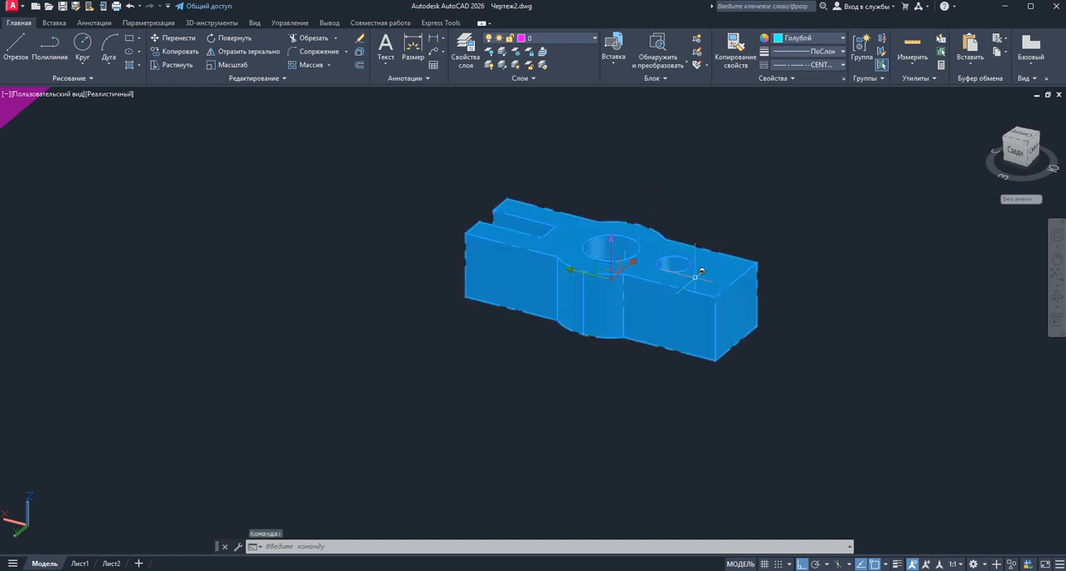
click(572, 273)
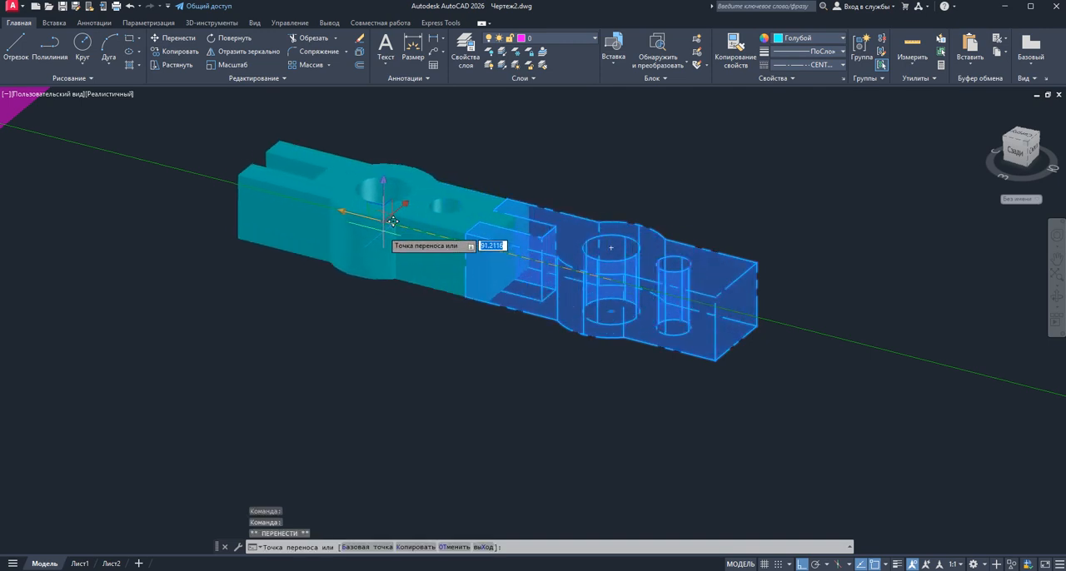
click(329, 206)
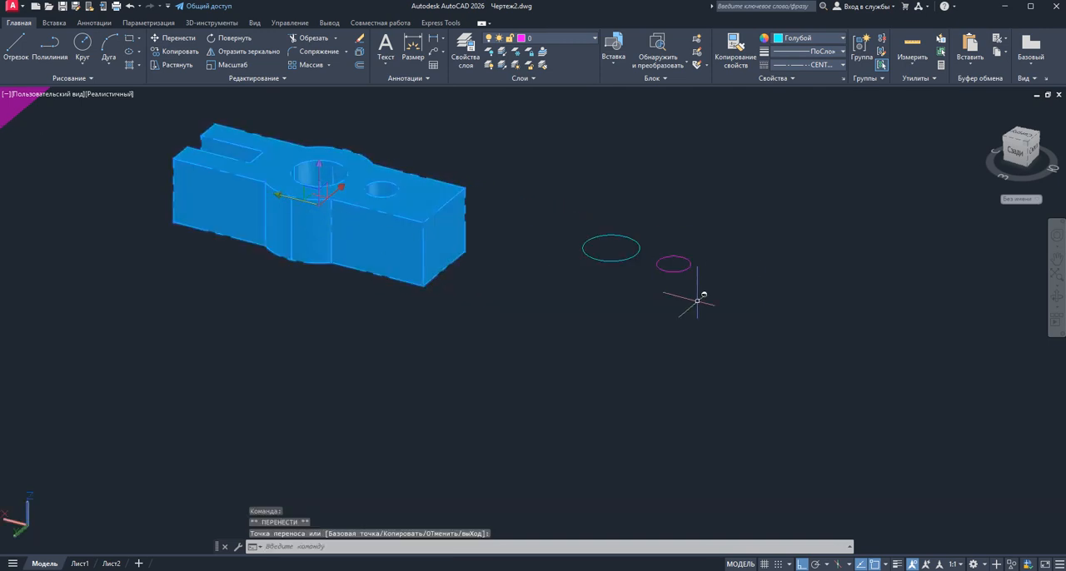
Try to erase the two leftover circles with the solid still selected, and undo the erase
click(725, 284)
click(594, 212)
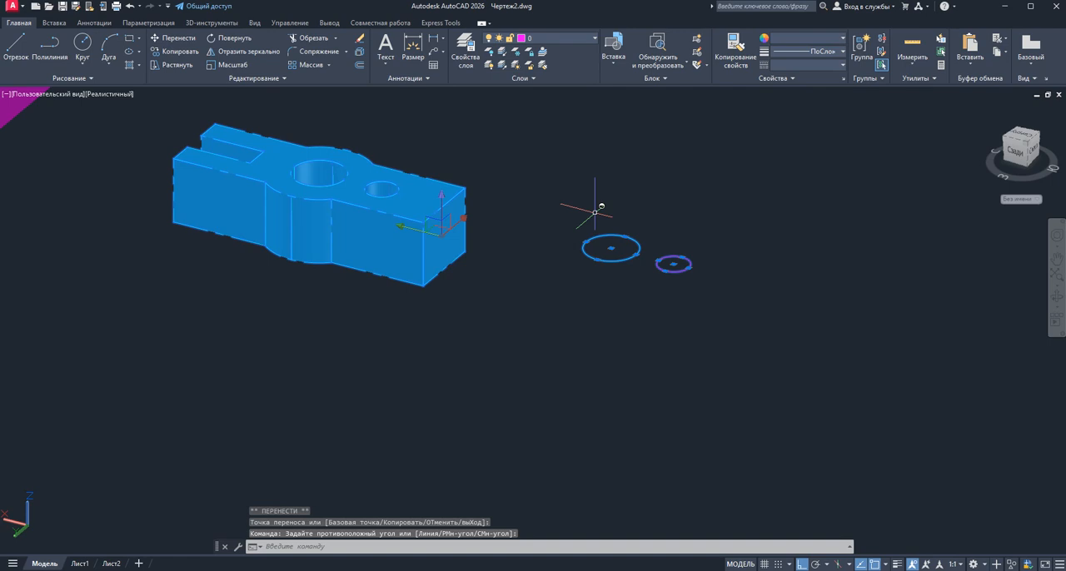
key(Delete)
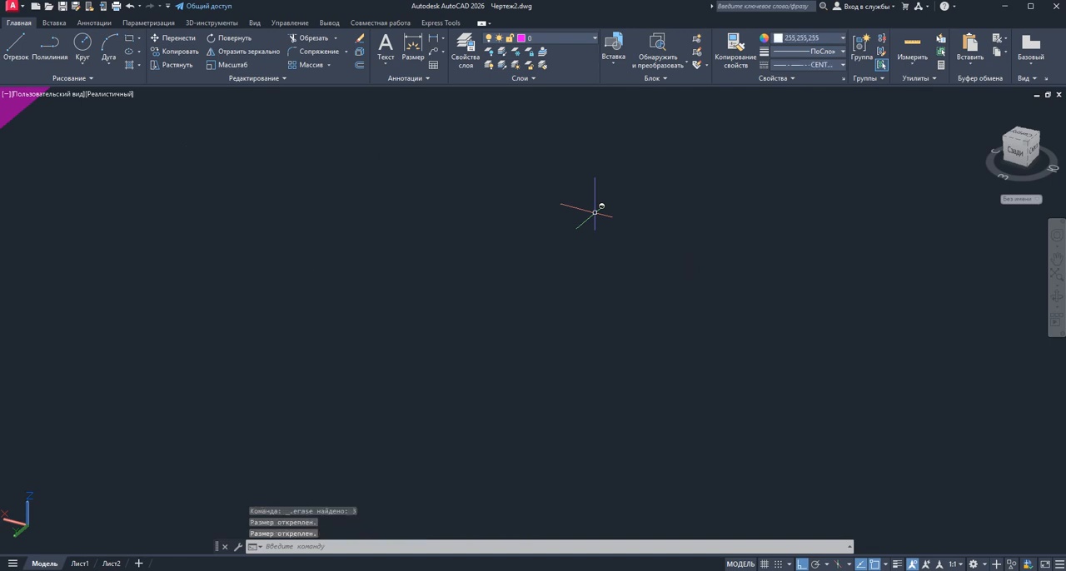
scroll(618, 248, down, 5)
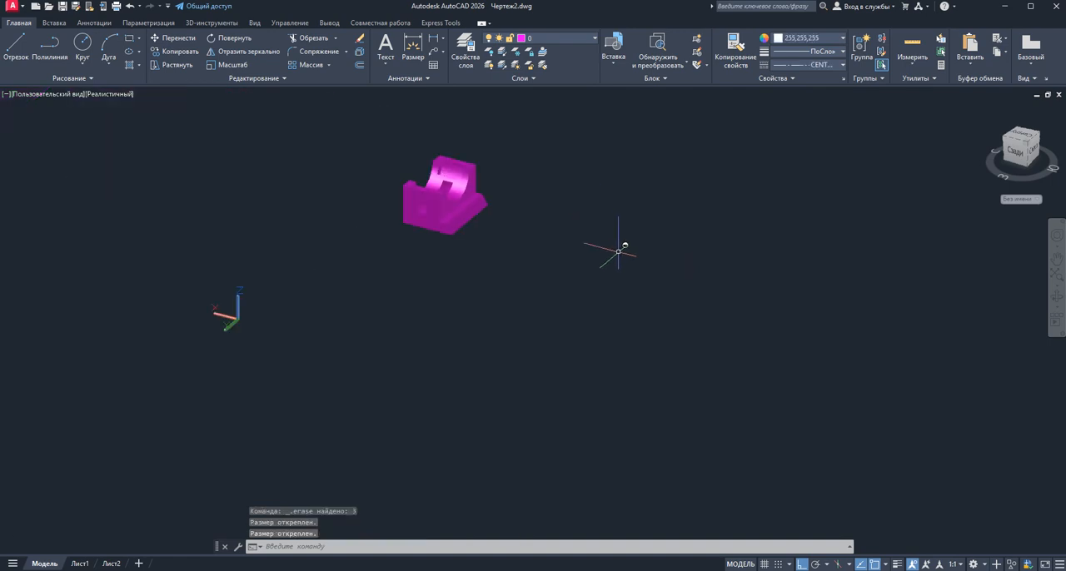
scroll(619, 249, up, 2)
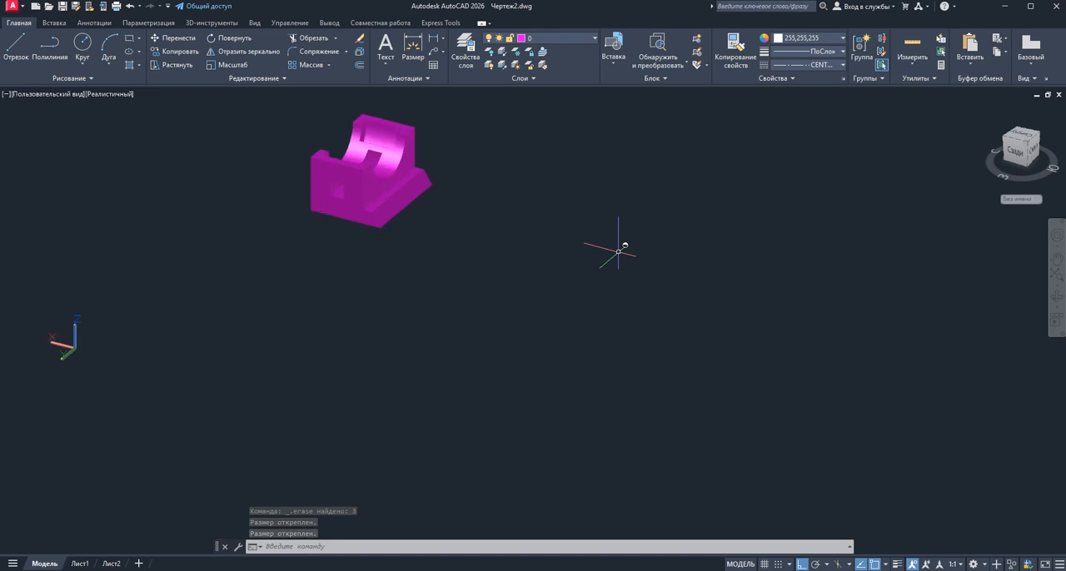
click(127, 7)
click(128, 8)
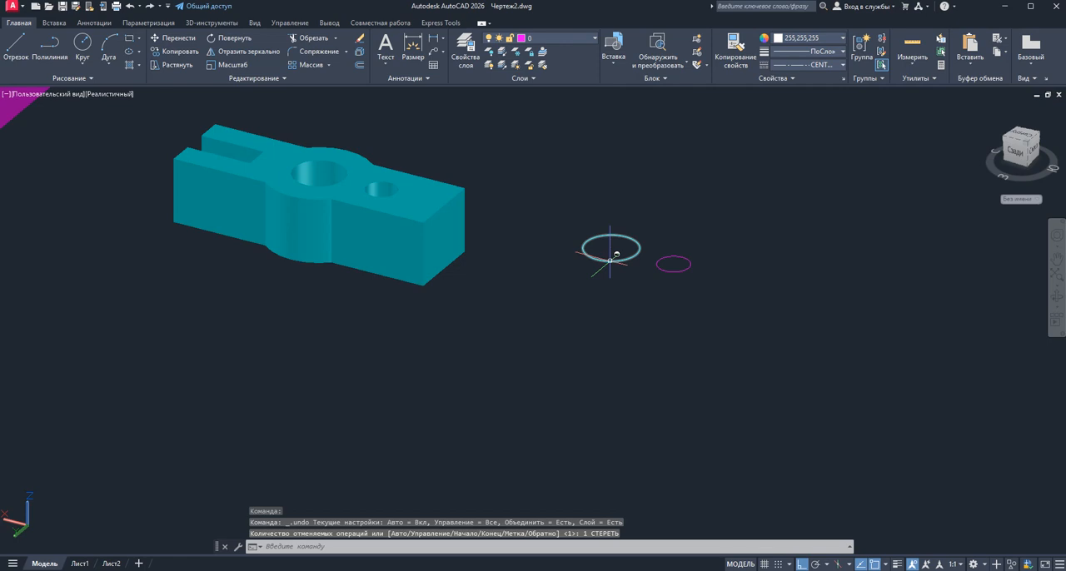
Erase the large cyan circle and the small magenta circle beside the solid
click(616, 253)
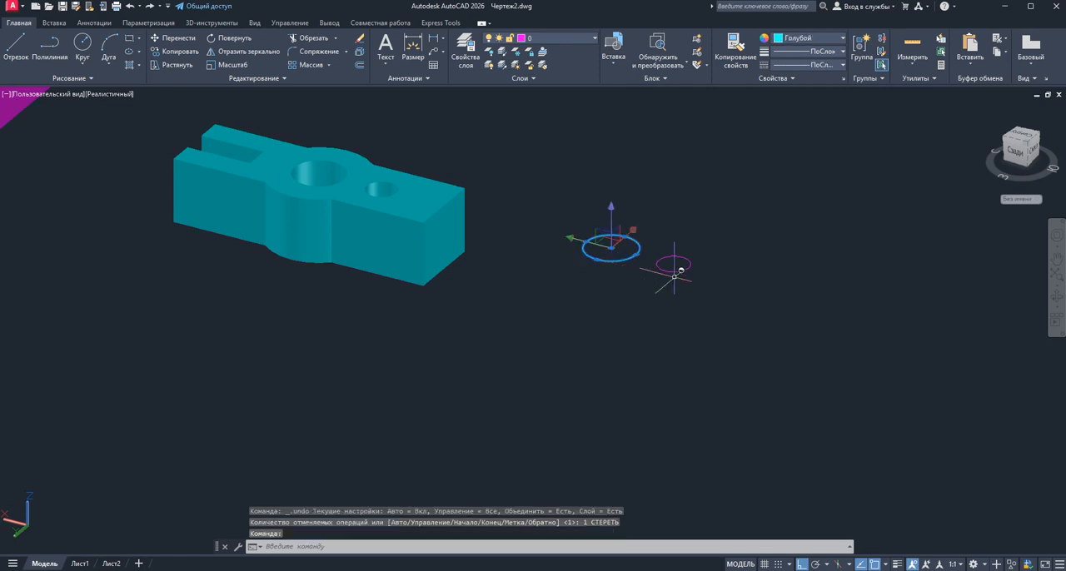
key(Delete)
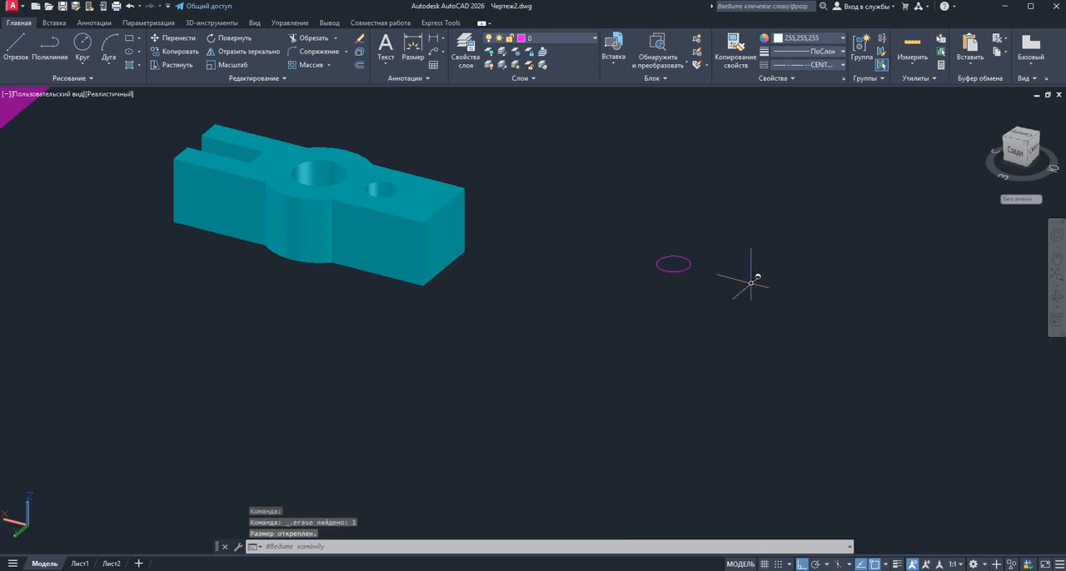
click(714, 287)
click(654, 248)
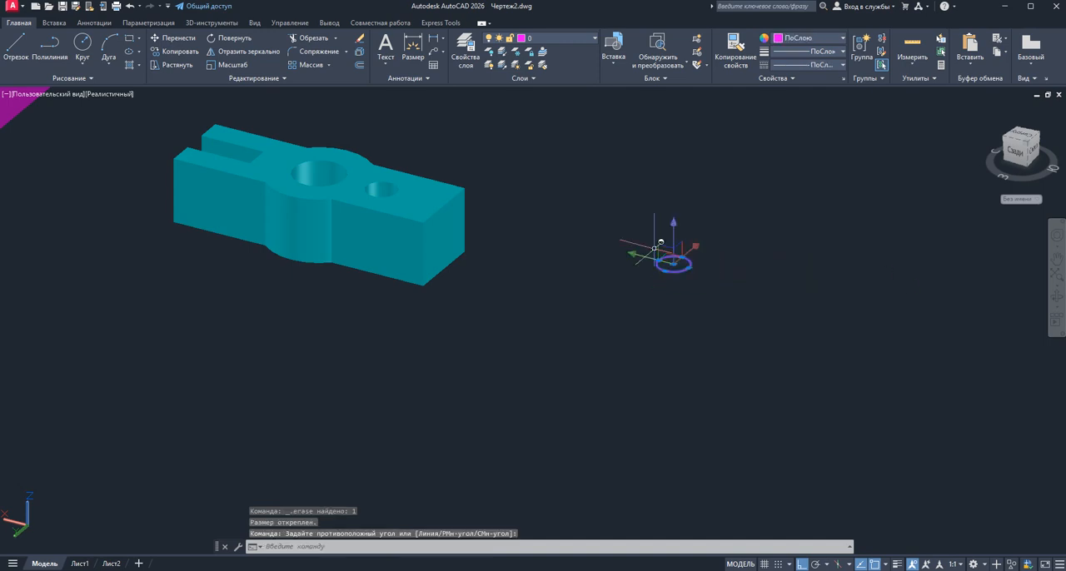
key(Delete)
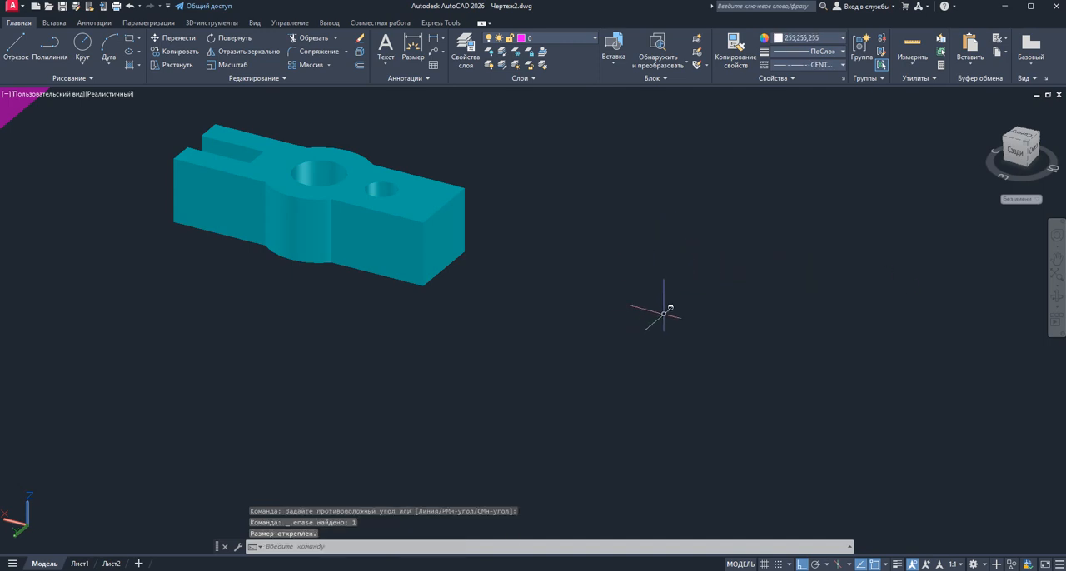
Switch the model to the ЮЗ изометрия (southwest isometric) view to inspect the finished cyan part
scroll(691, 300, down, 2)
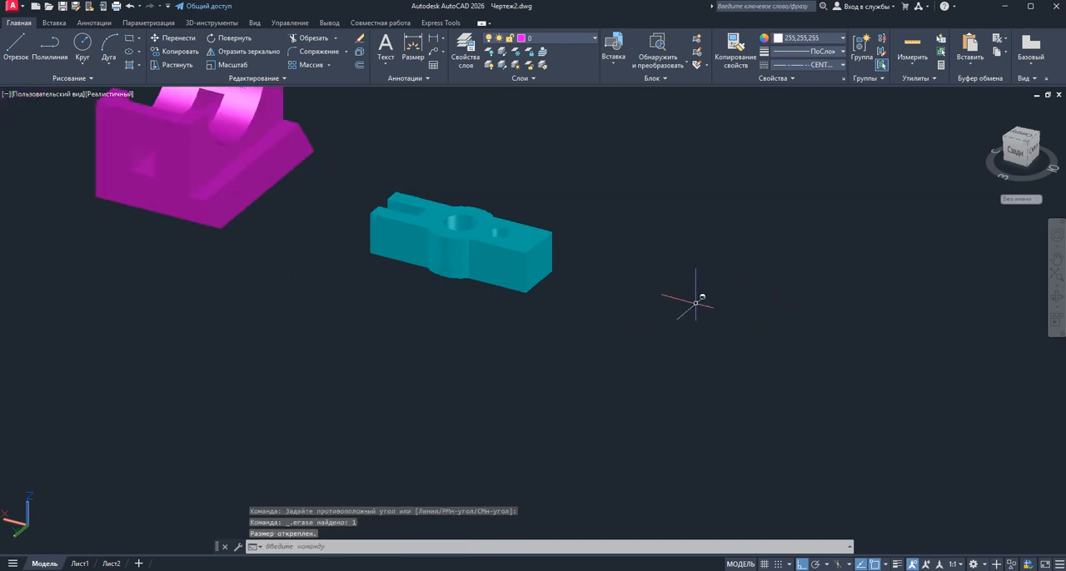
click(1032, 151)
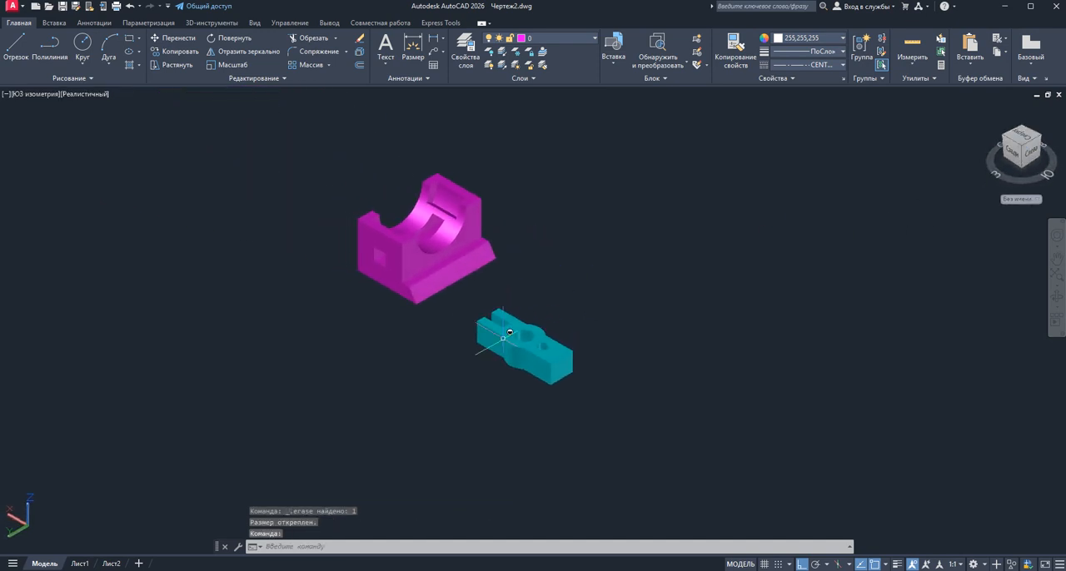
scroll(523, 403, up, 3)
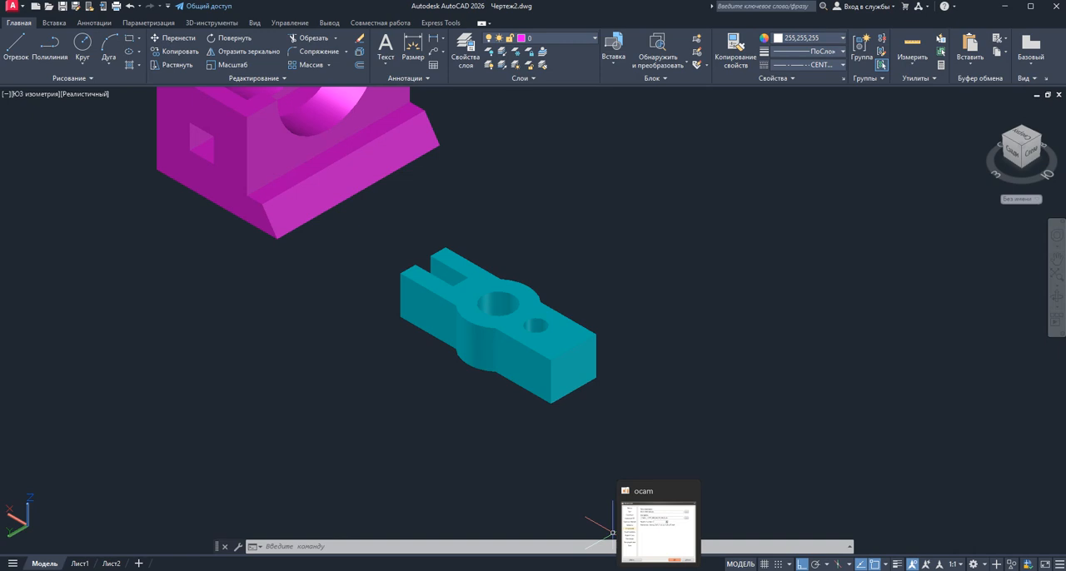
click(658, 524)
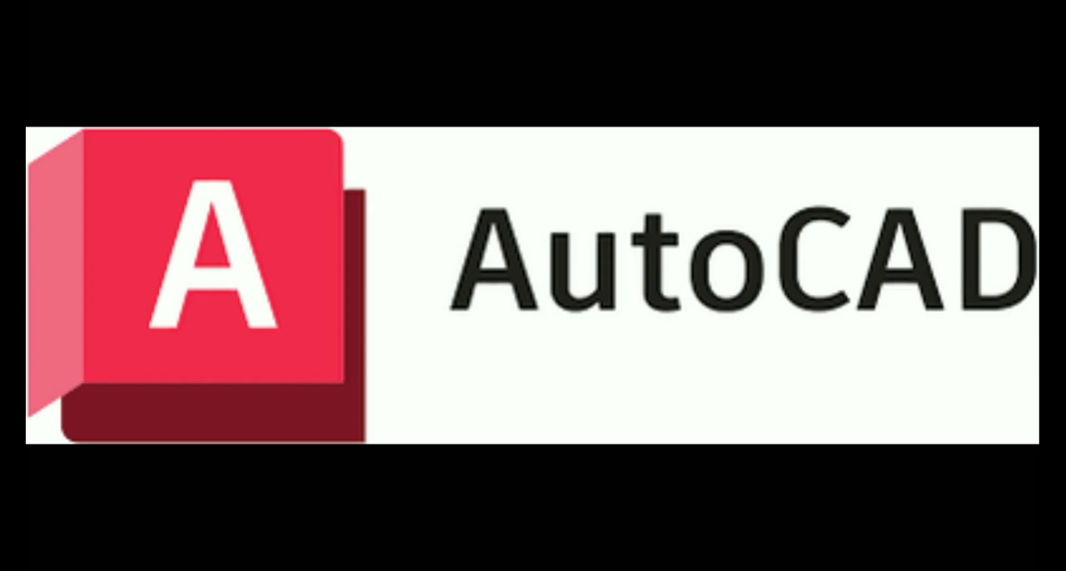